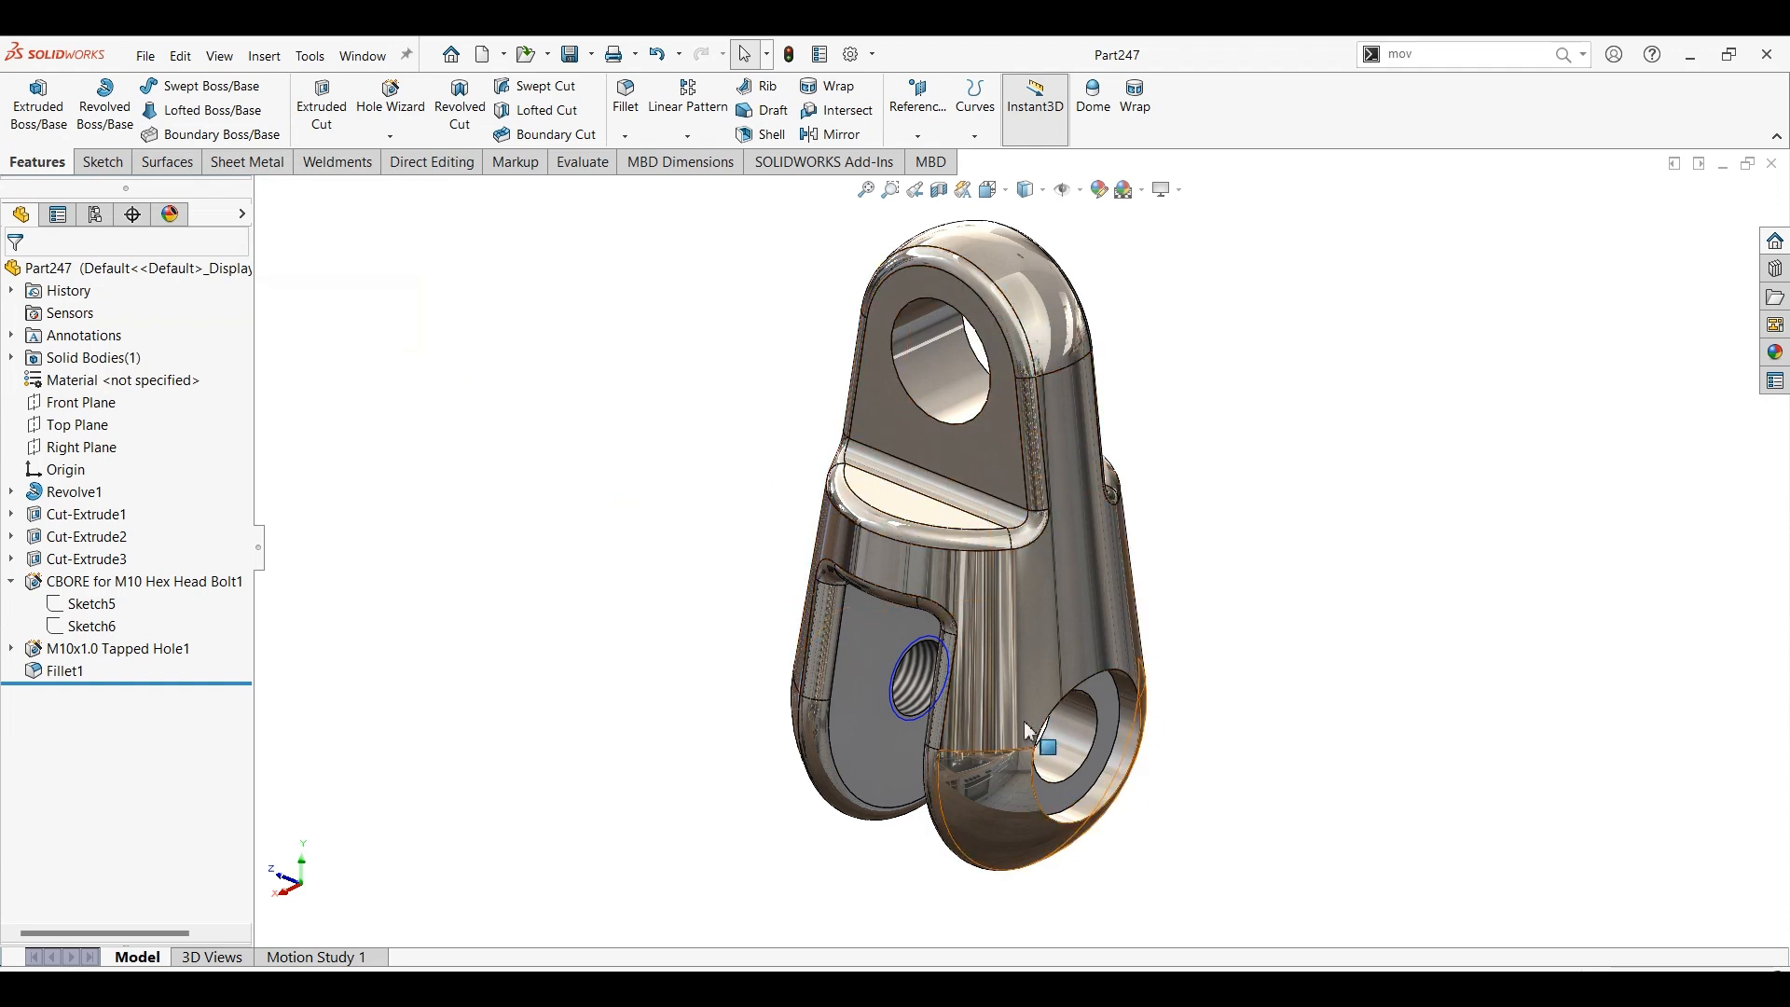
- Examine the finished link part, including its counterbored lower hole, and review its dimensioned drawing in the Part247_dwg PDF
click(1311, 511)
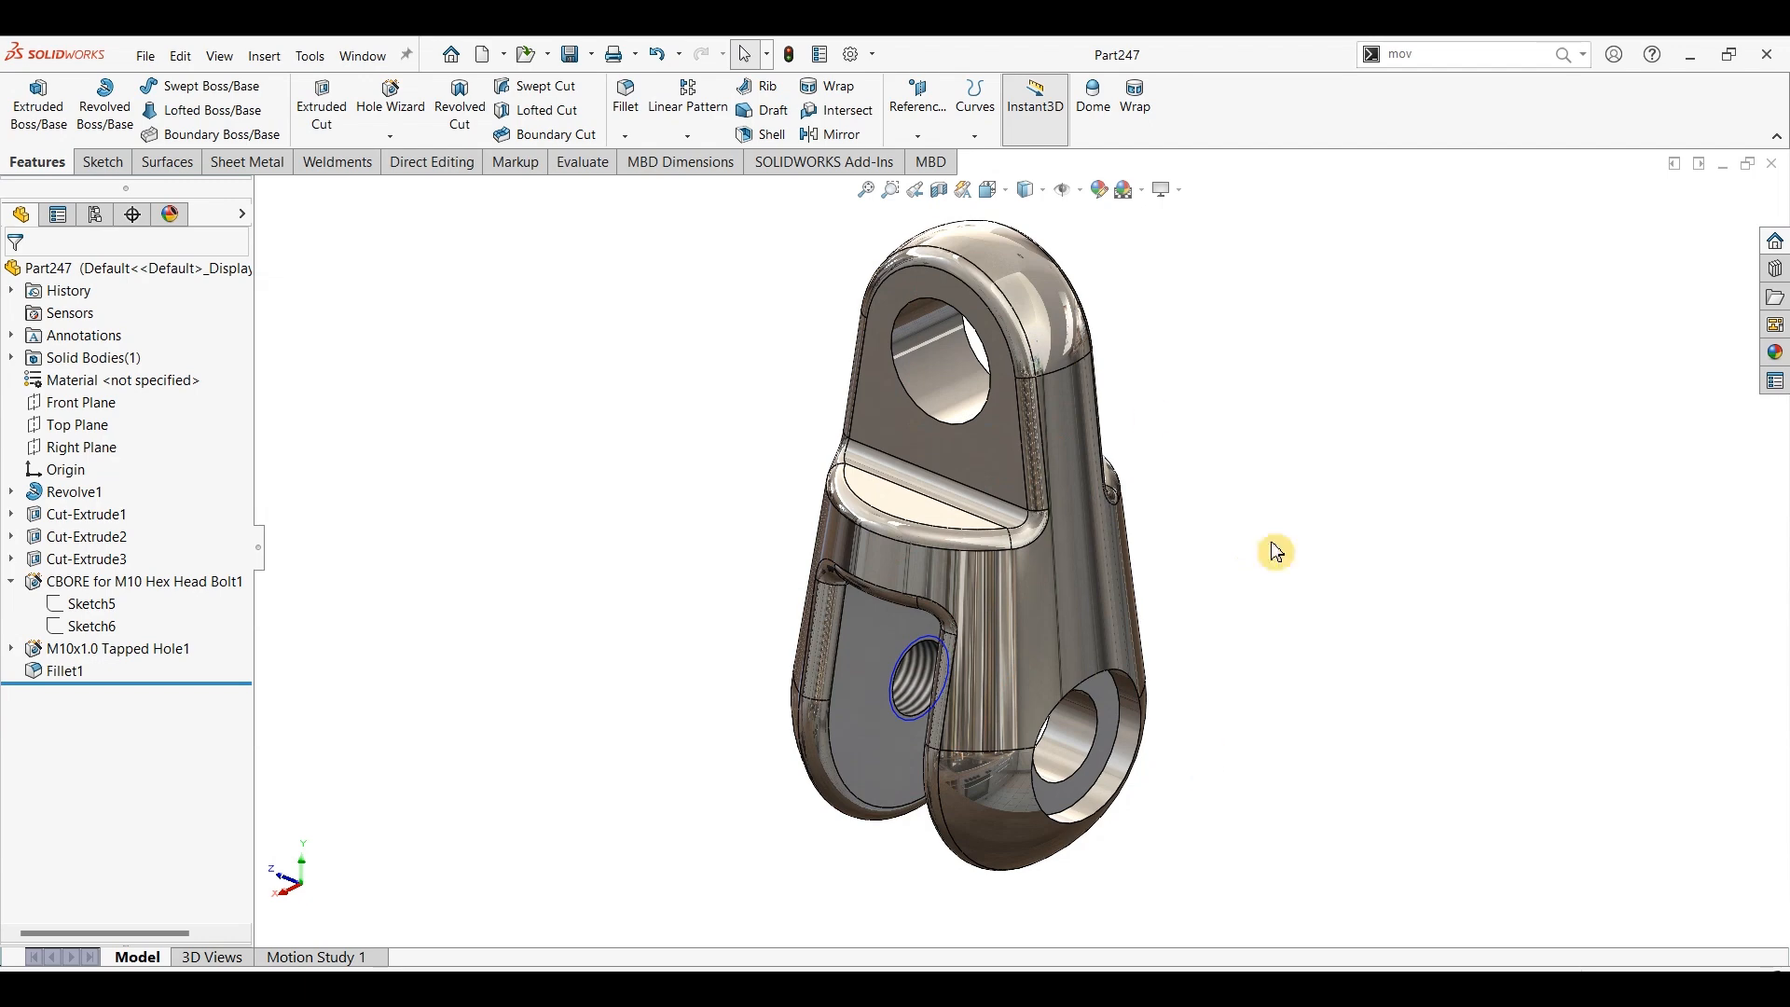
middle_drag(1279, 763, 1262, 659)
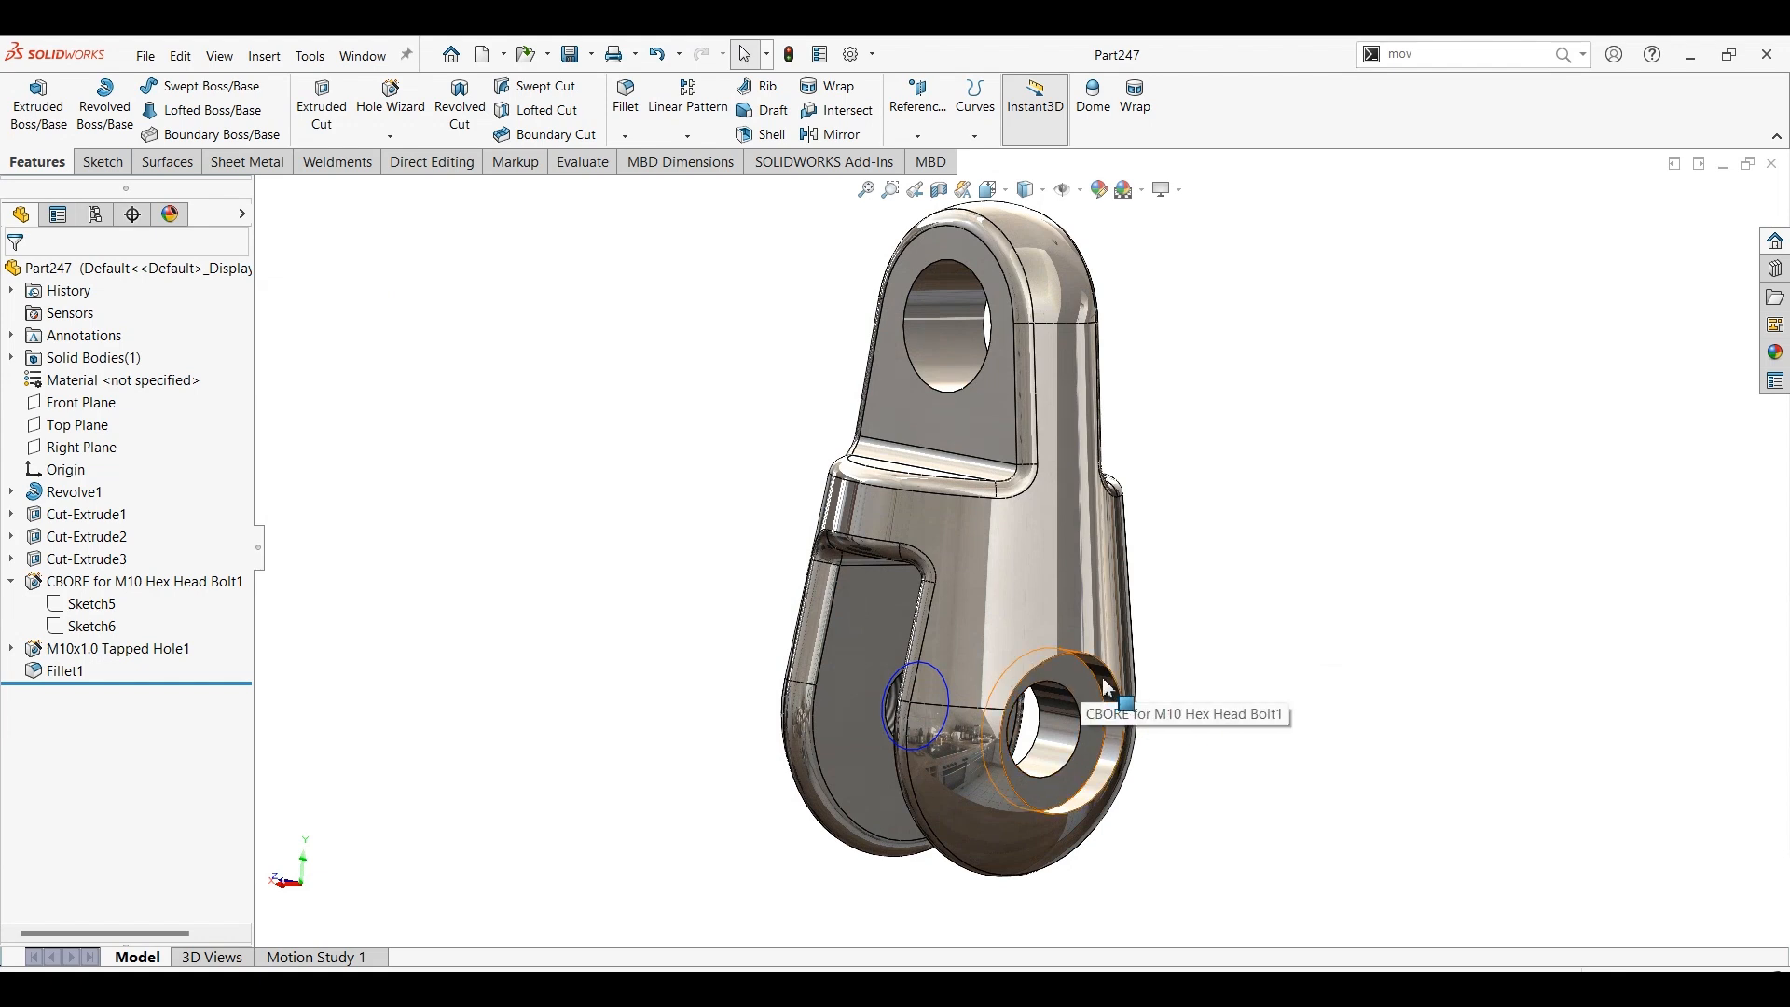
mouse_move(1103, 695)
mouse_down()
mouse_move(1073, 726)
mouse_move(1078, 691)
mouse_up()
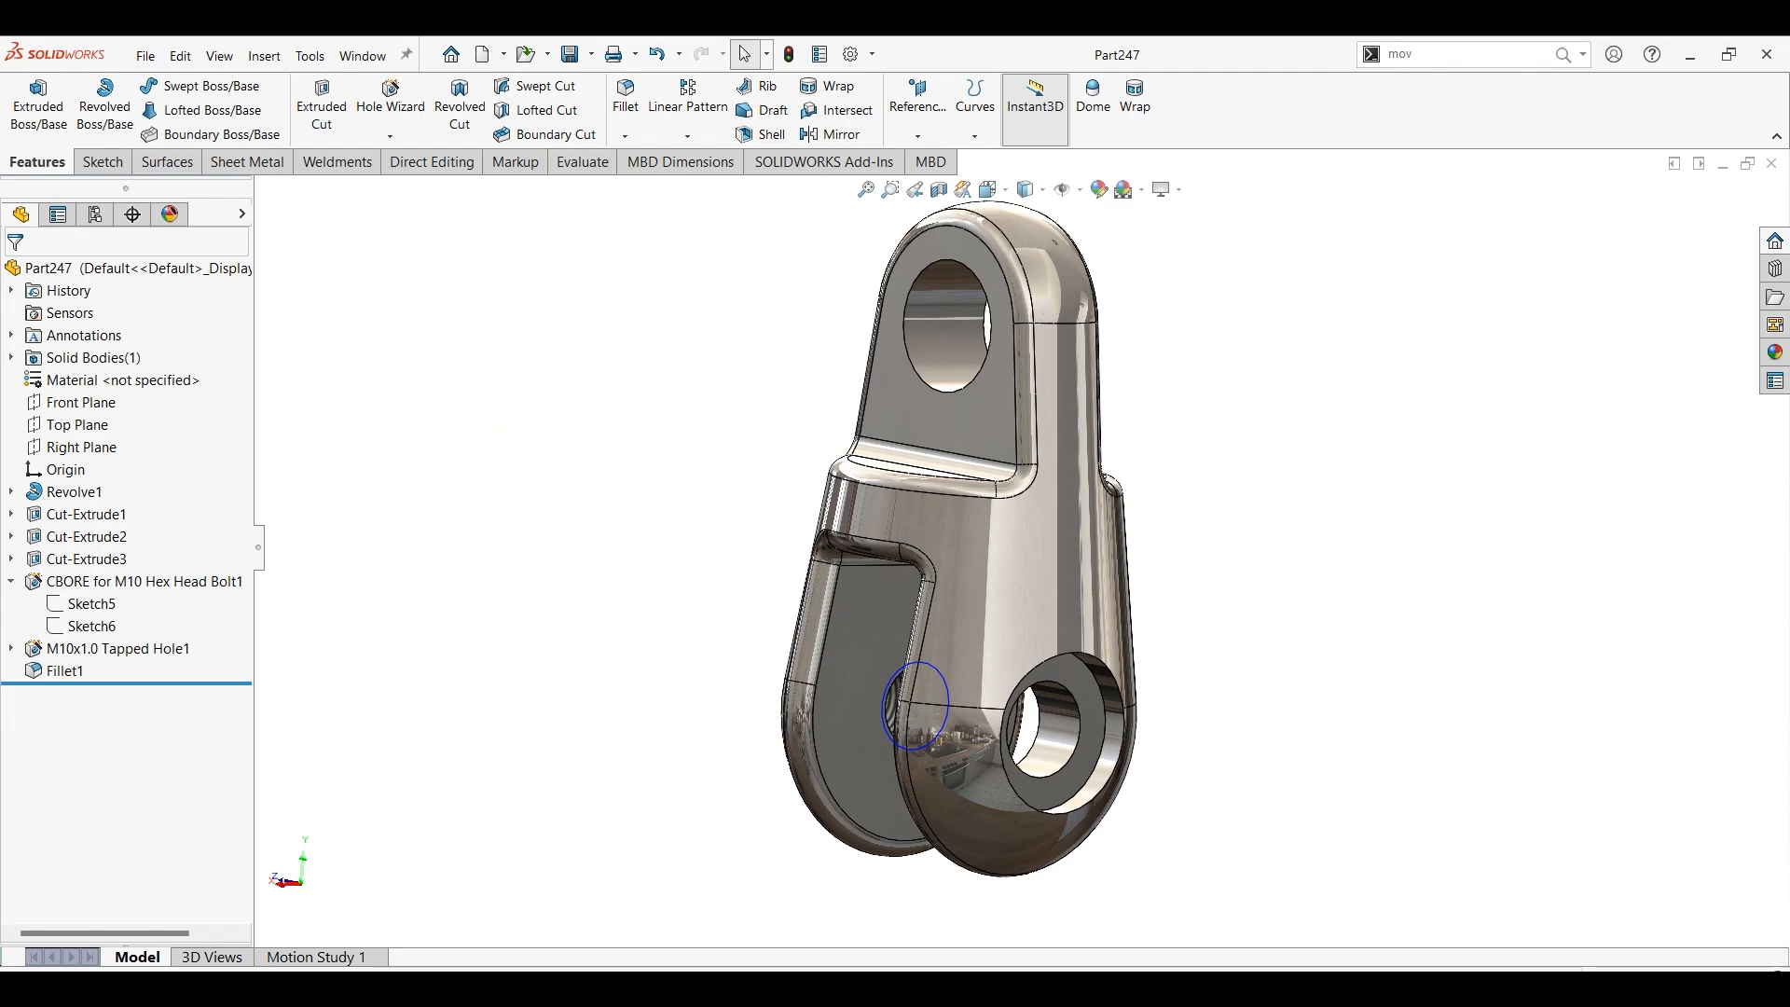
key(alt+Tab)
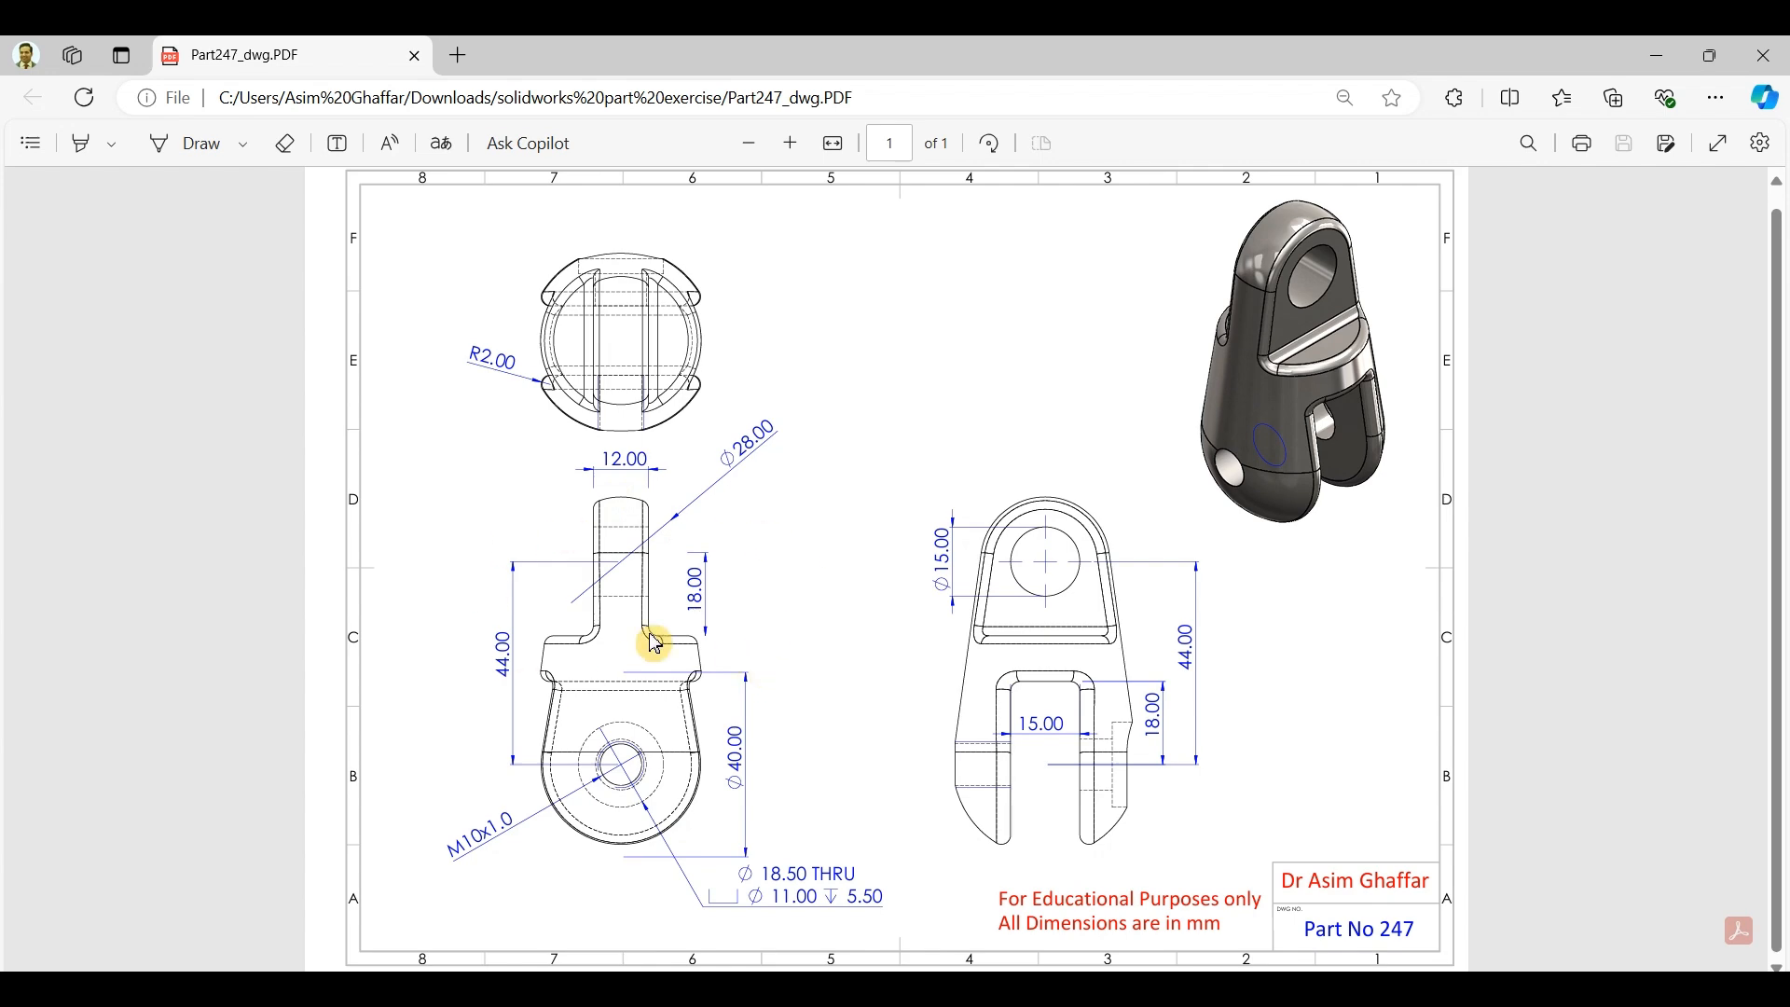
click(1648, 59)
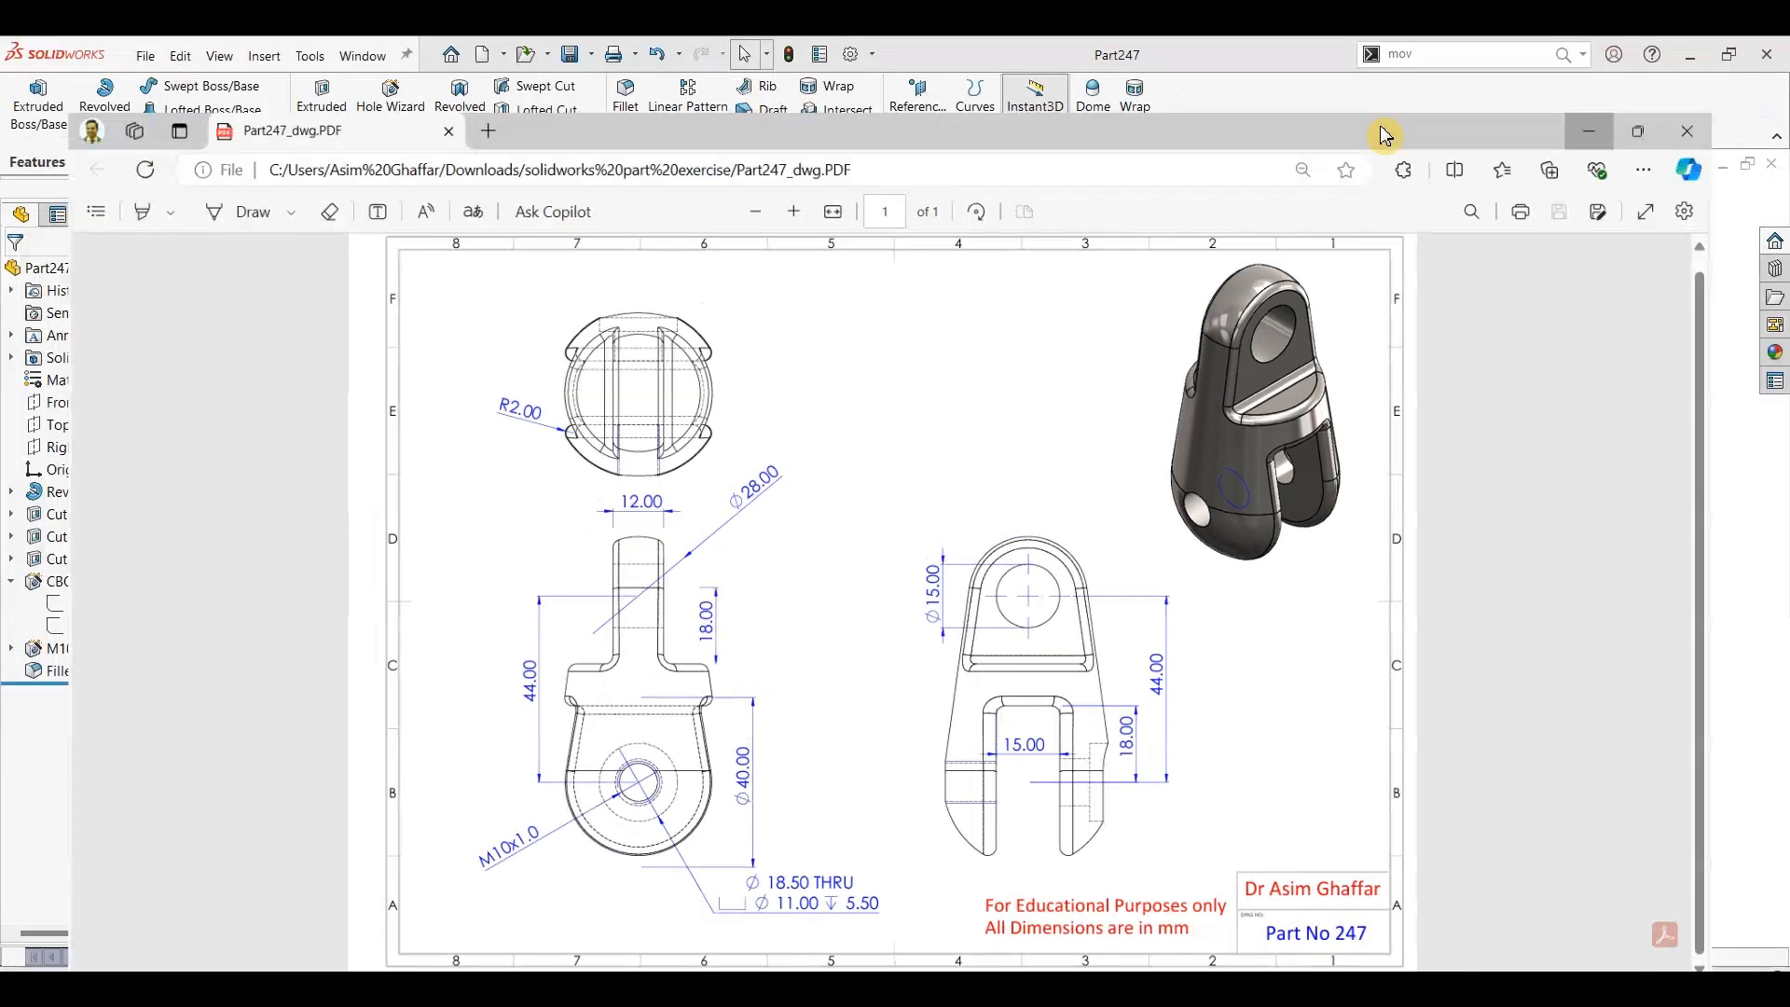
- Create a new, empty part document in SOLIDWORKS
click(151, 63)
click(157, 96)
click(1006, 707)
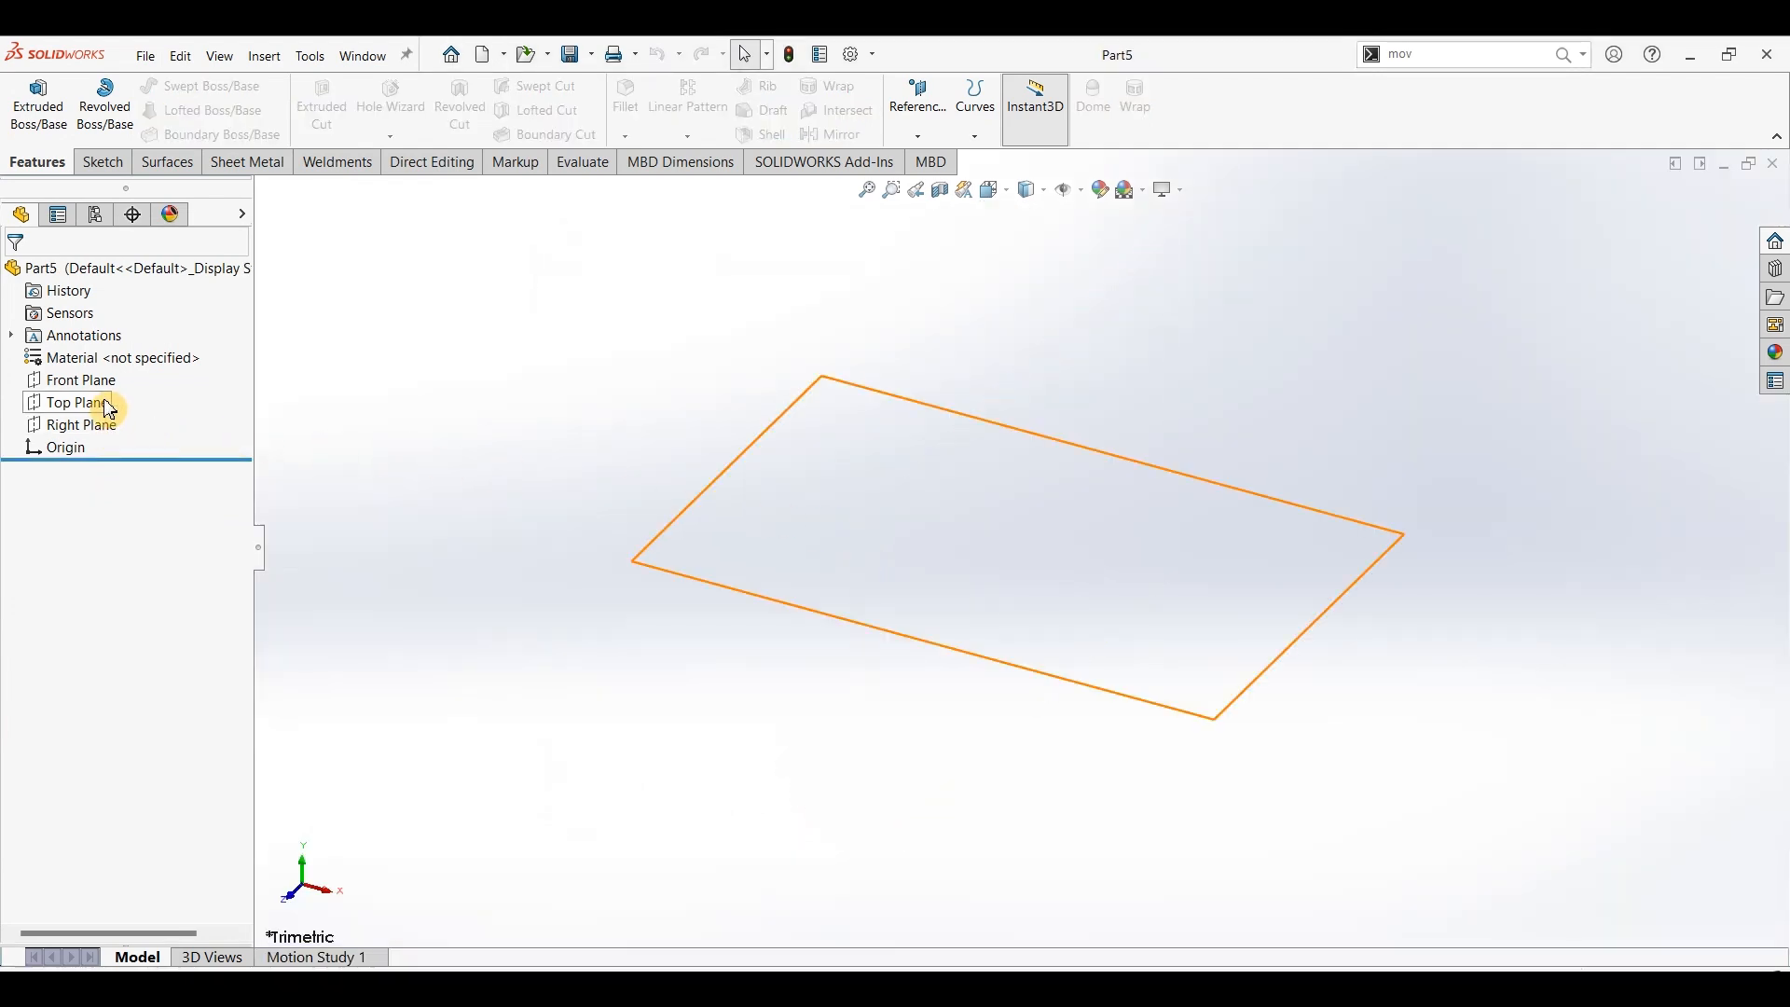
- Start a sketch on the Front Plane and draw a vertical centerline upward from the origin
click(84, 380)
click(103, 163)
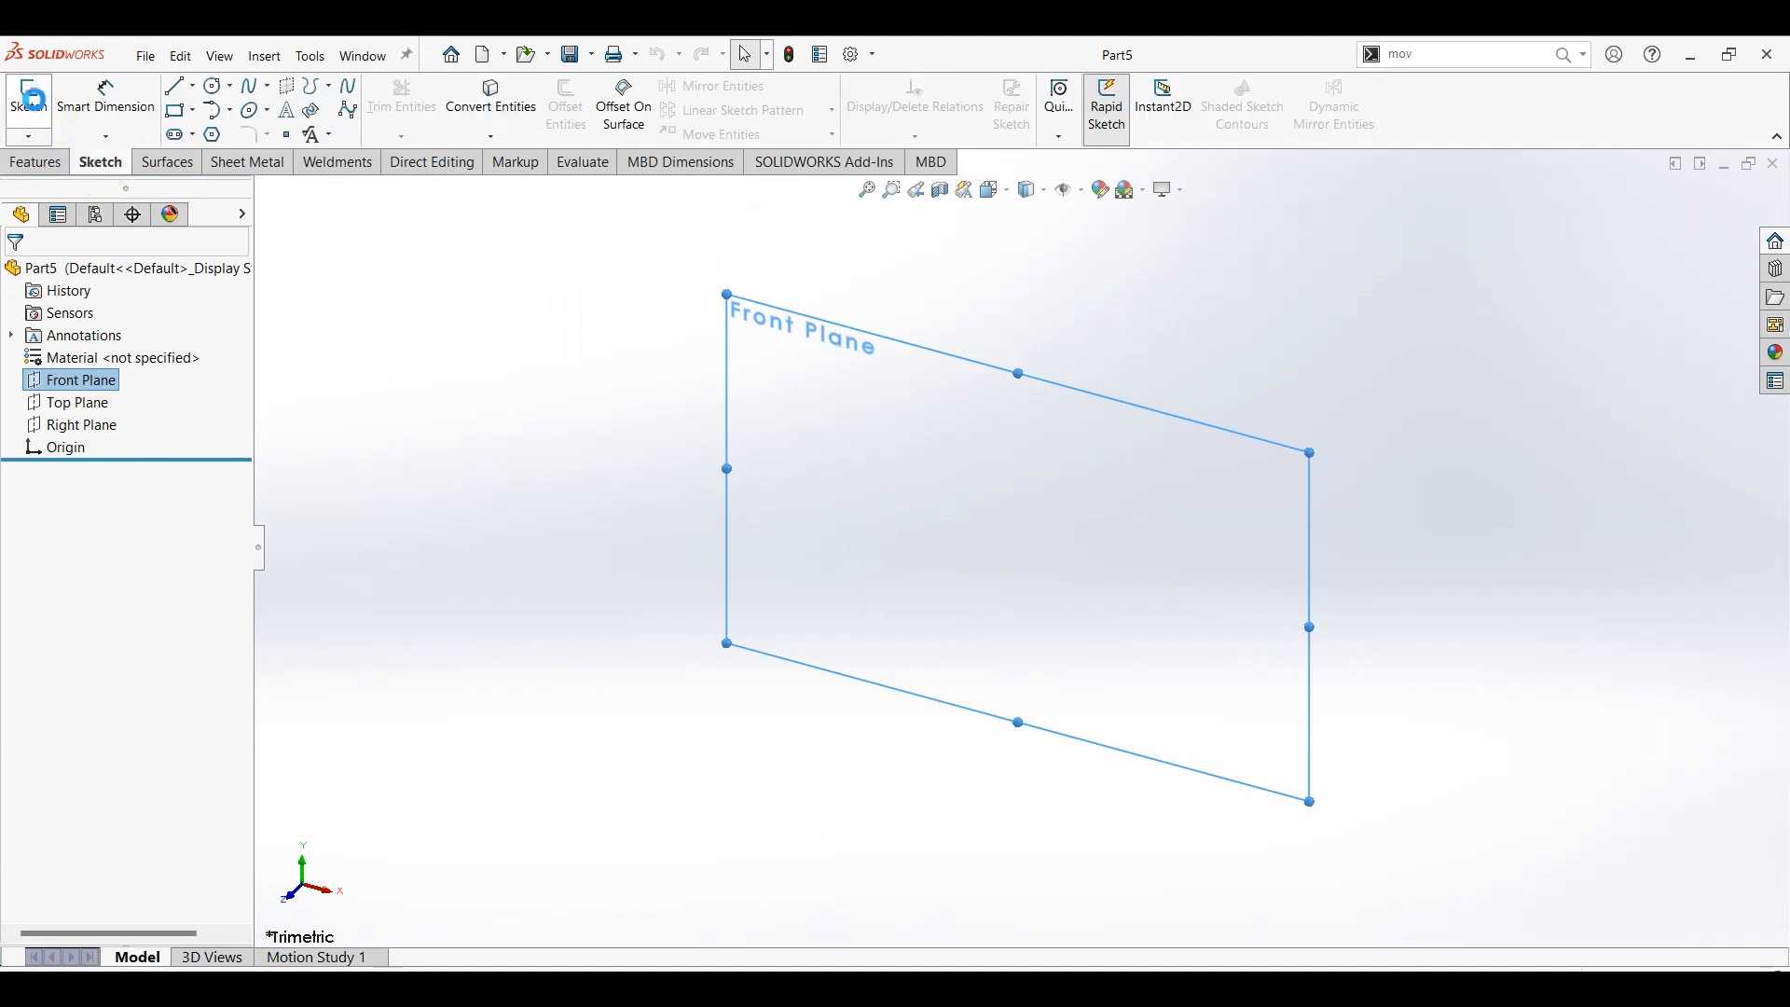
click(29, 97)
click(197, 87)
click(196, 132)
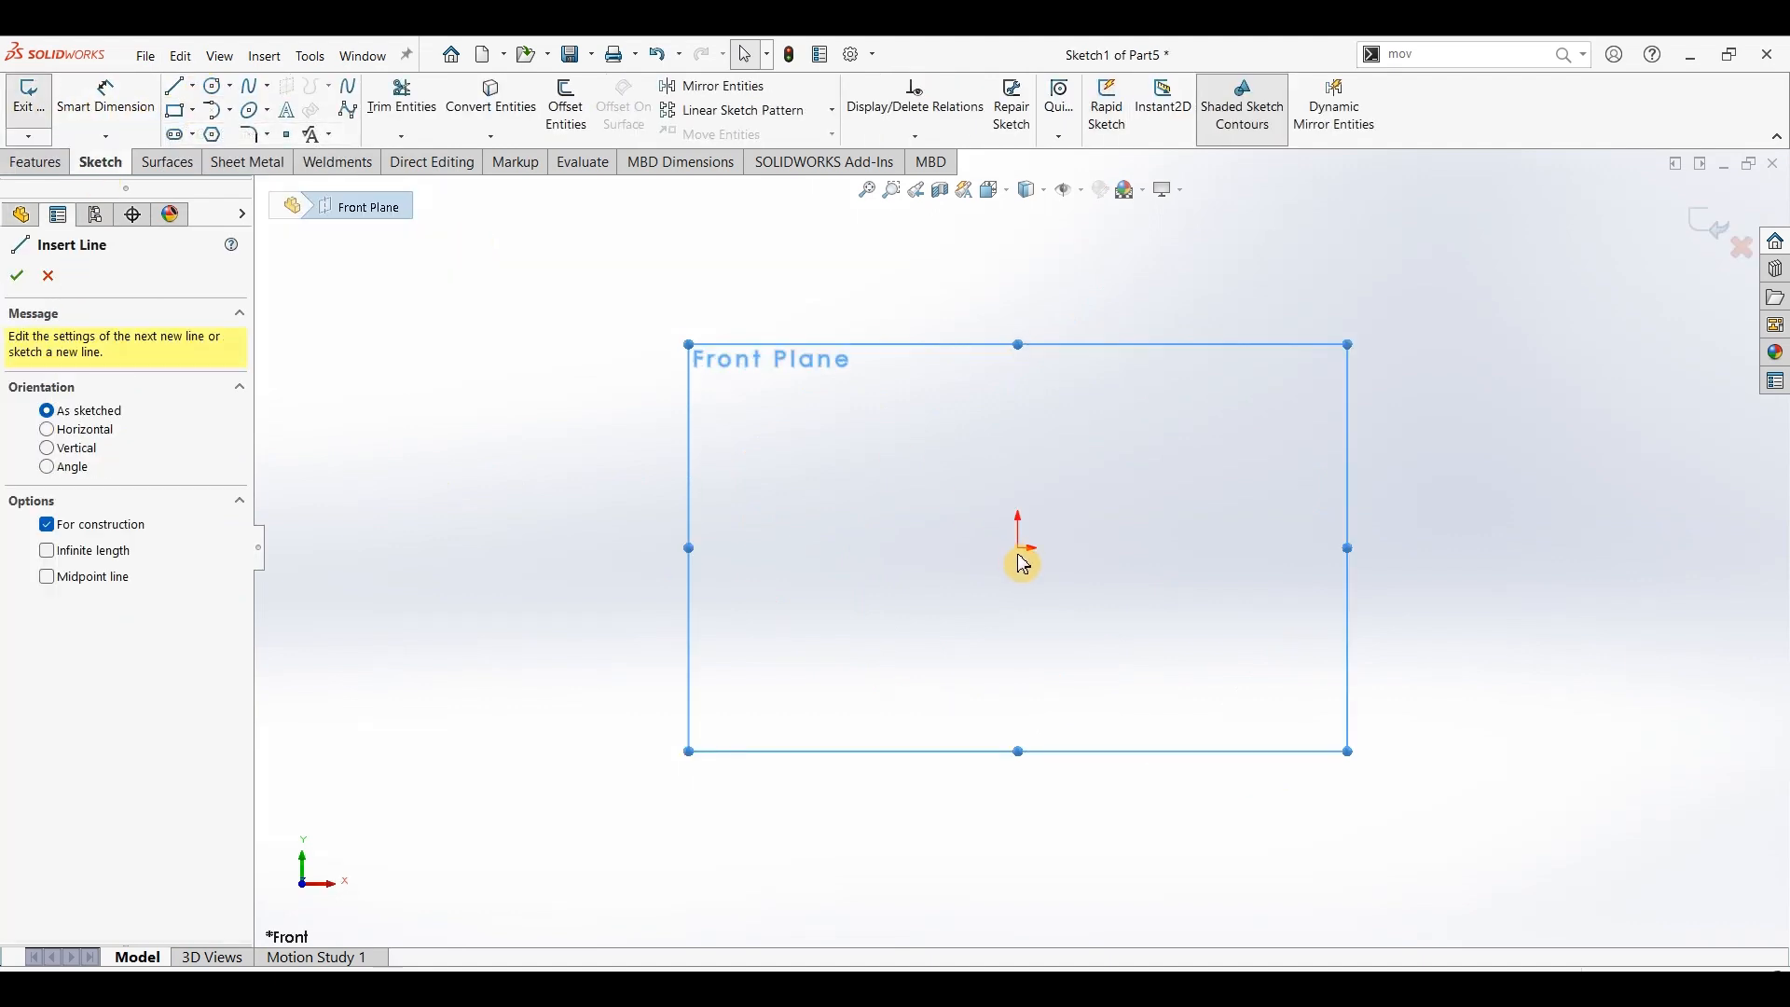
click(1019, 549)
click(1018, 286)
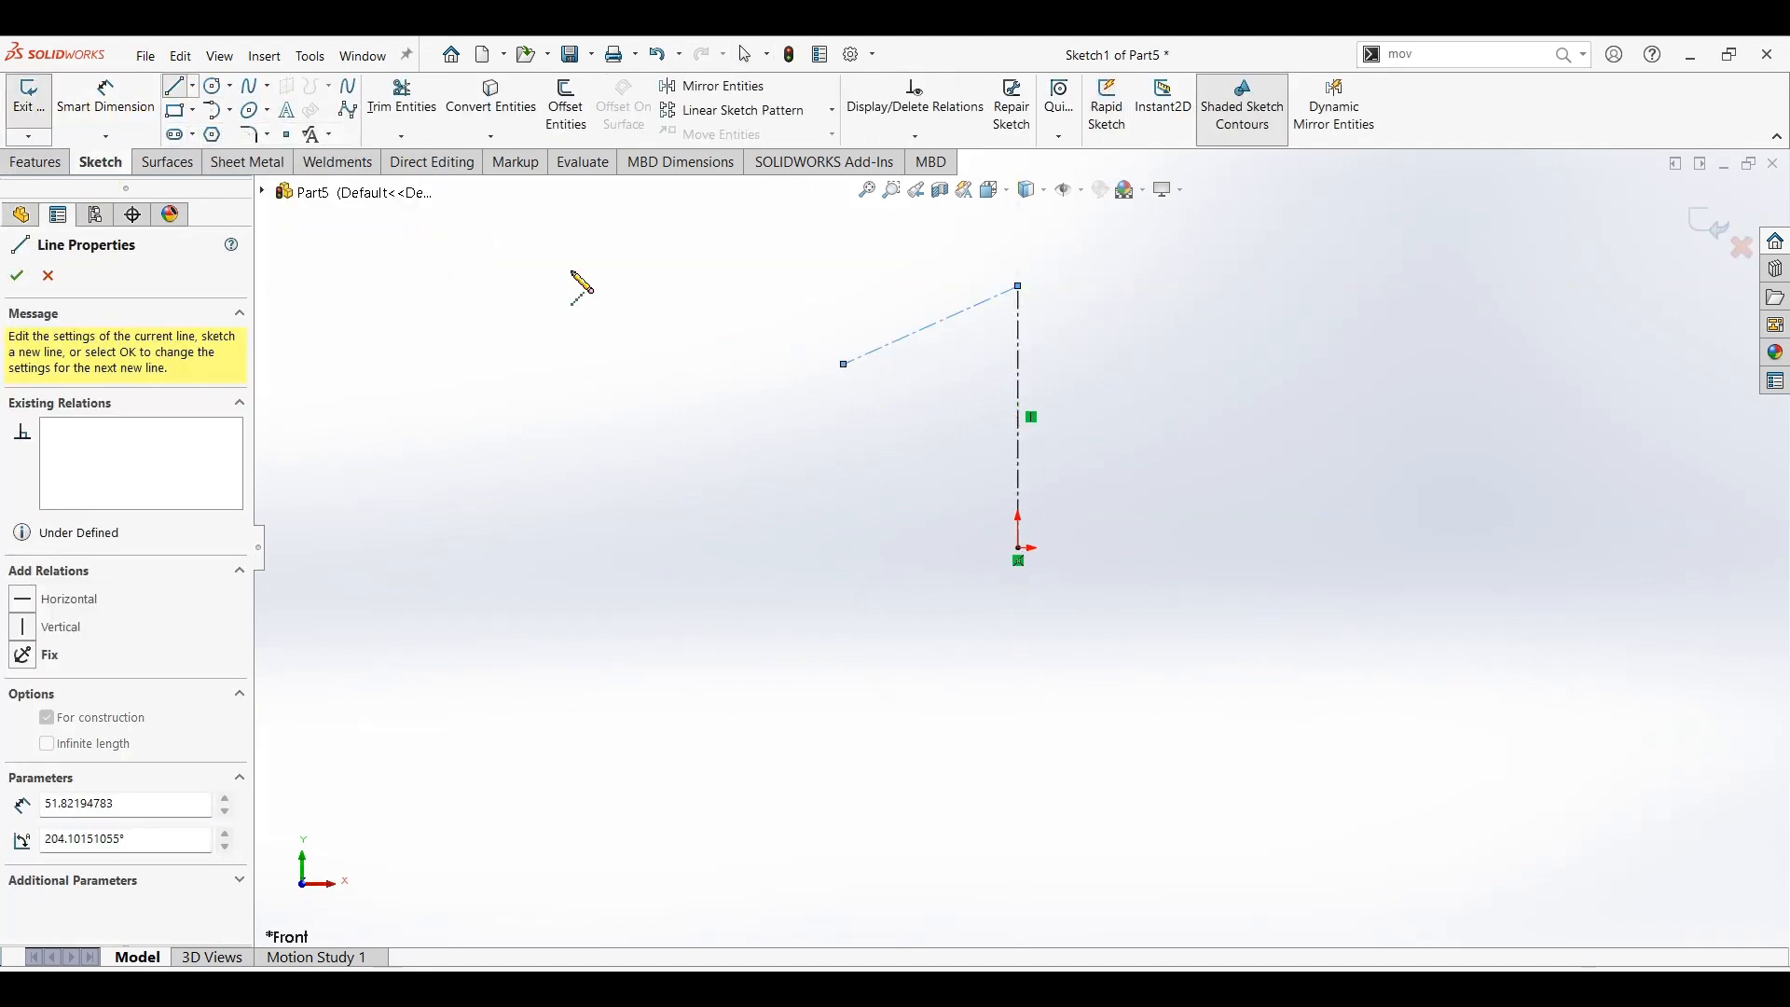
- Draw a circle centred on the origin and dimension its diameter to 40 mm
click(211, 91)
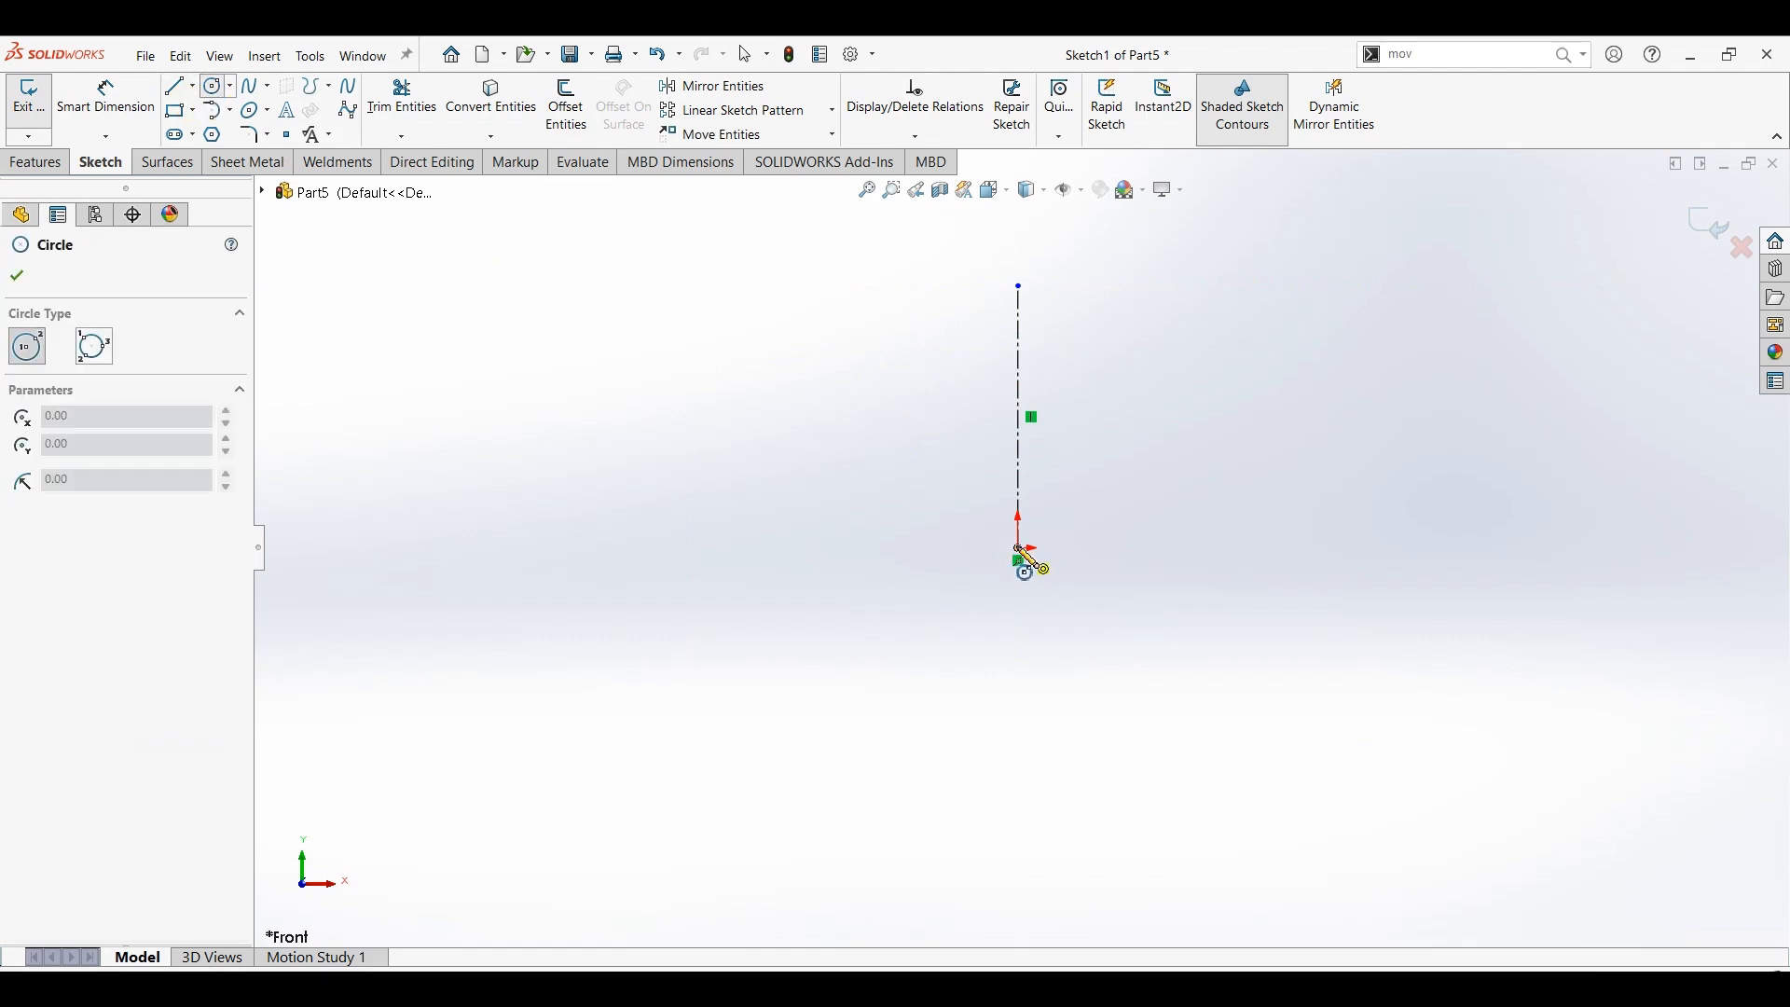
click(1019, 548)
click(1123, 500)
click(105, 93)
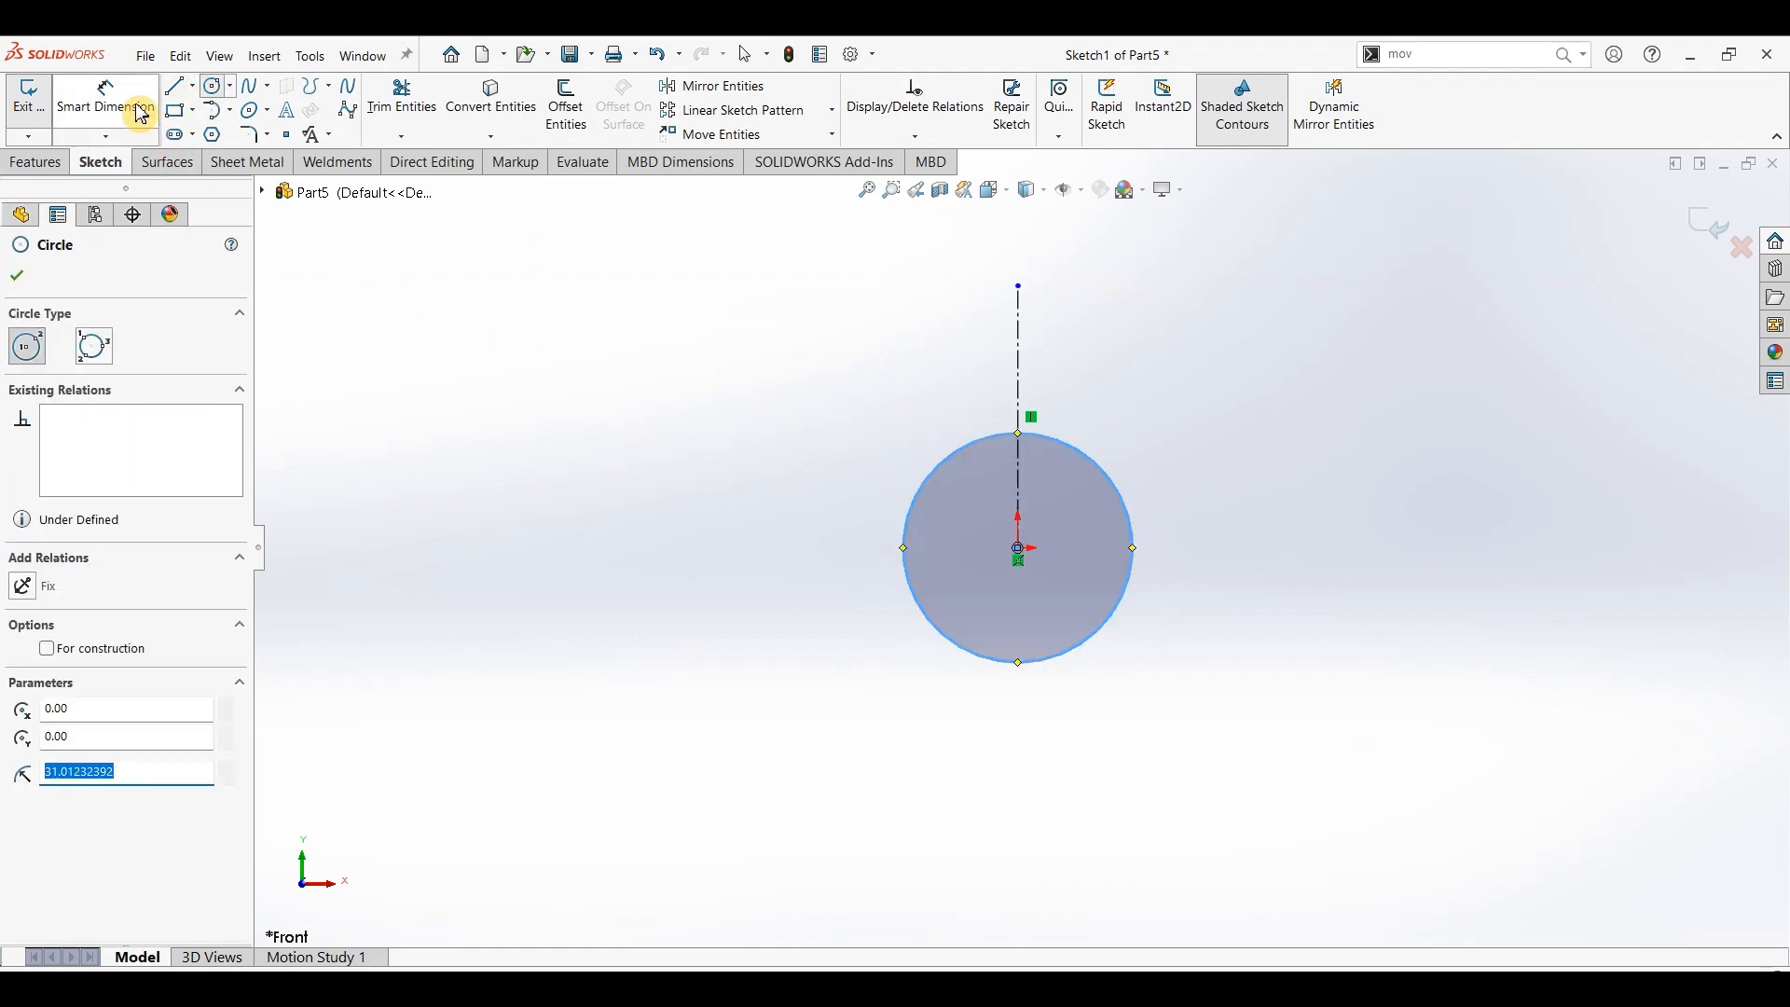
click(1130, 502)
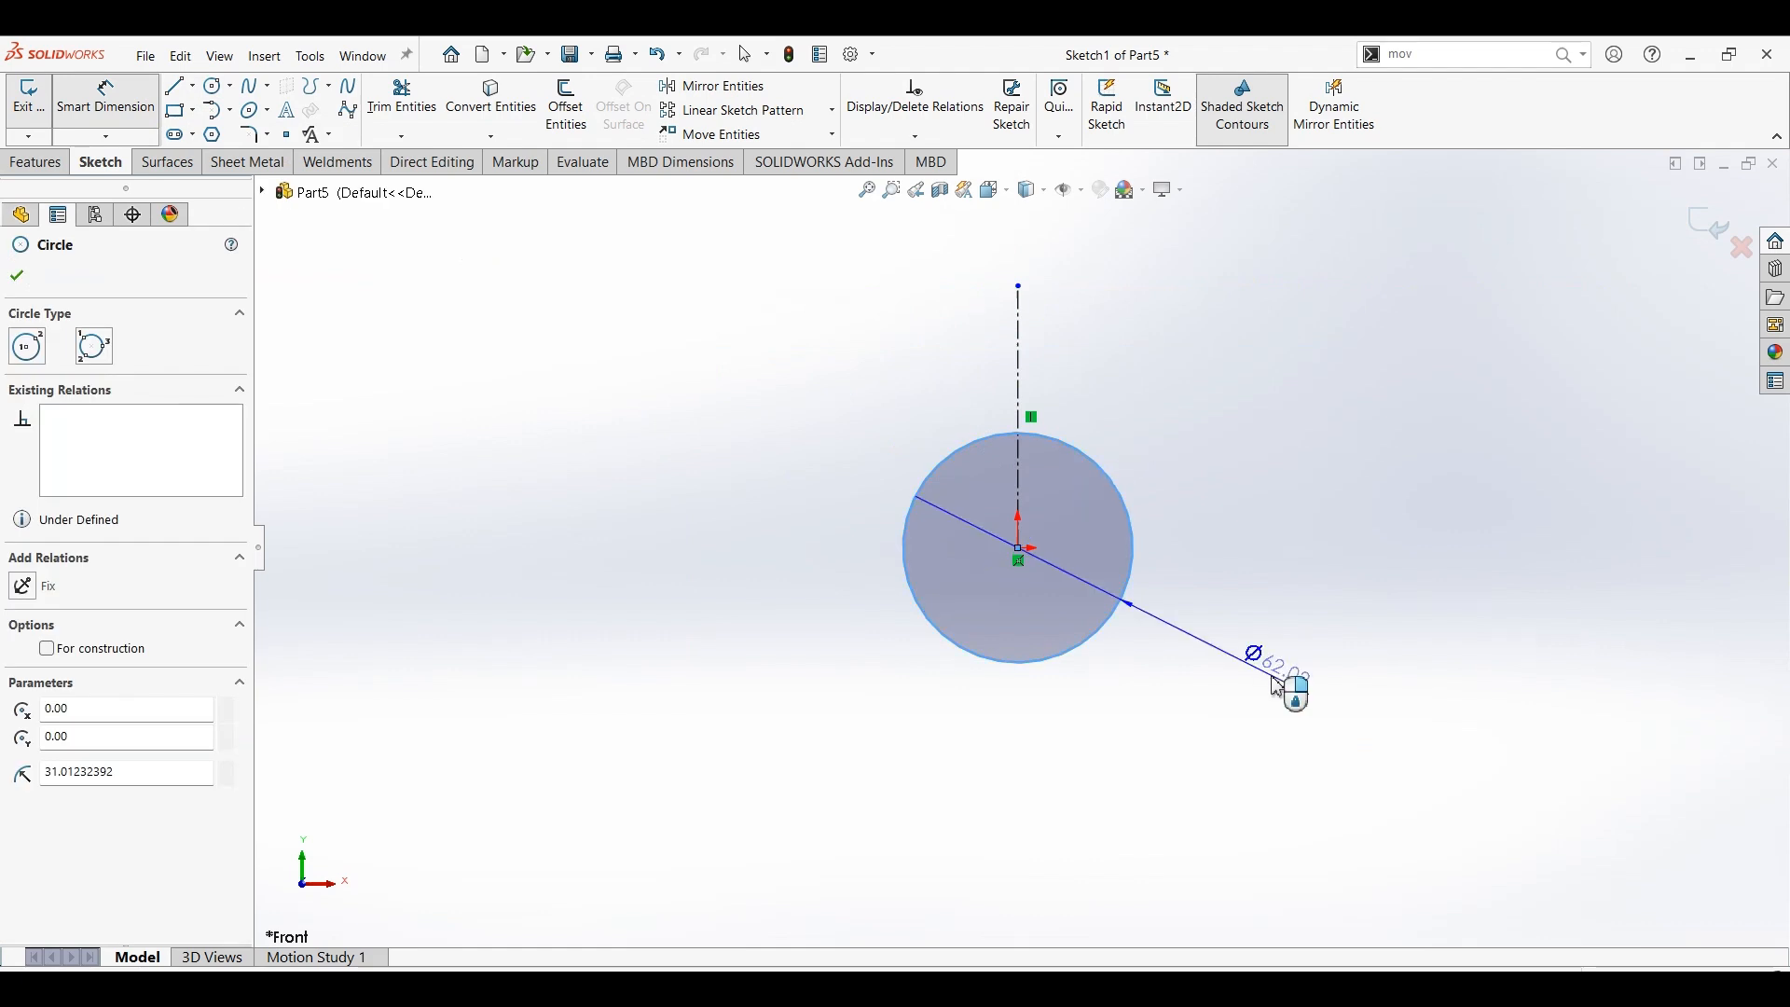
click(1303, 701)
text(40)
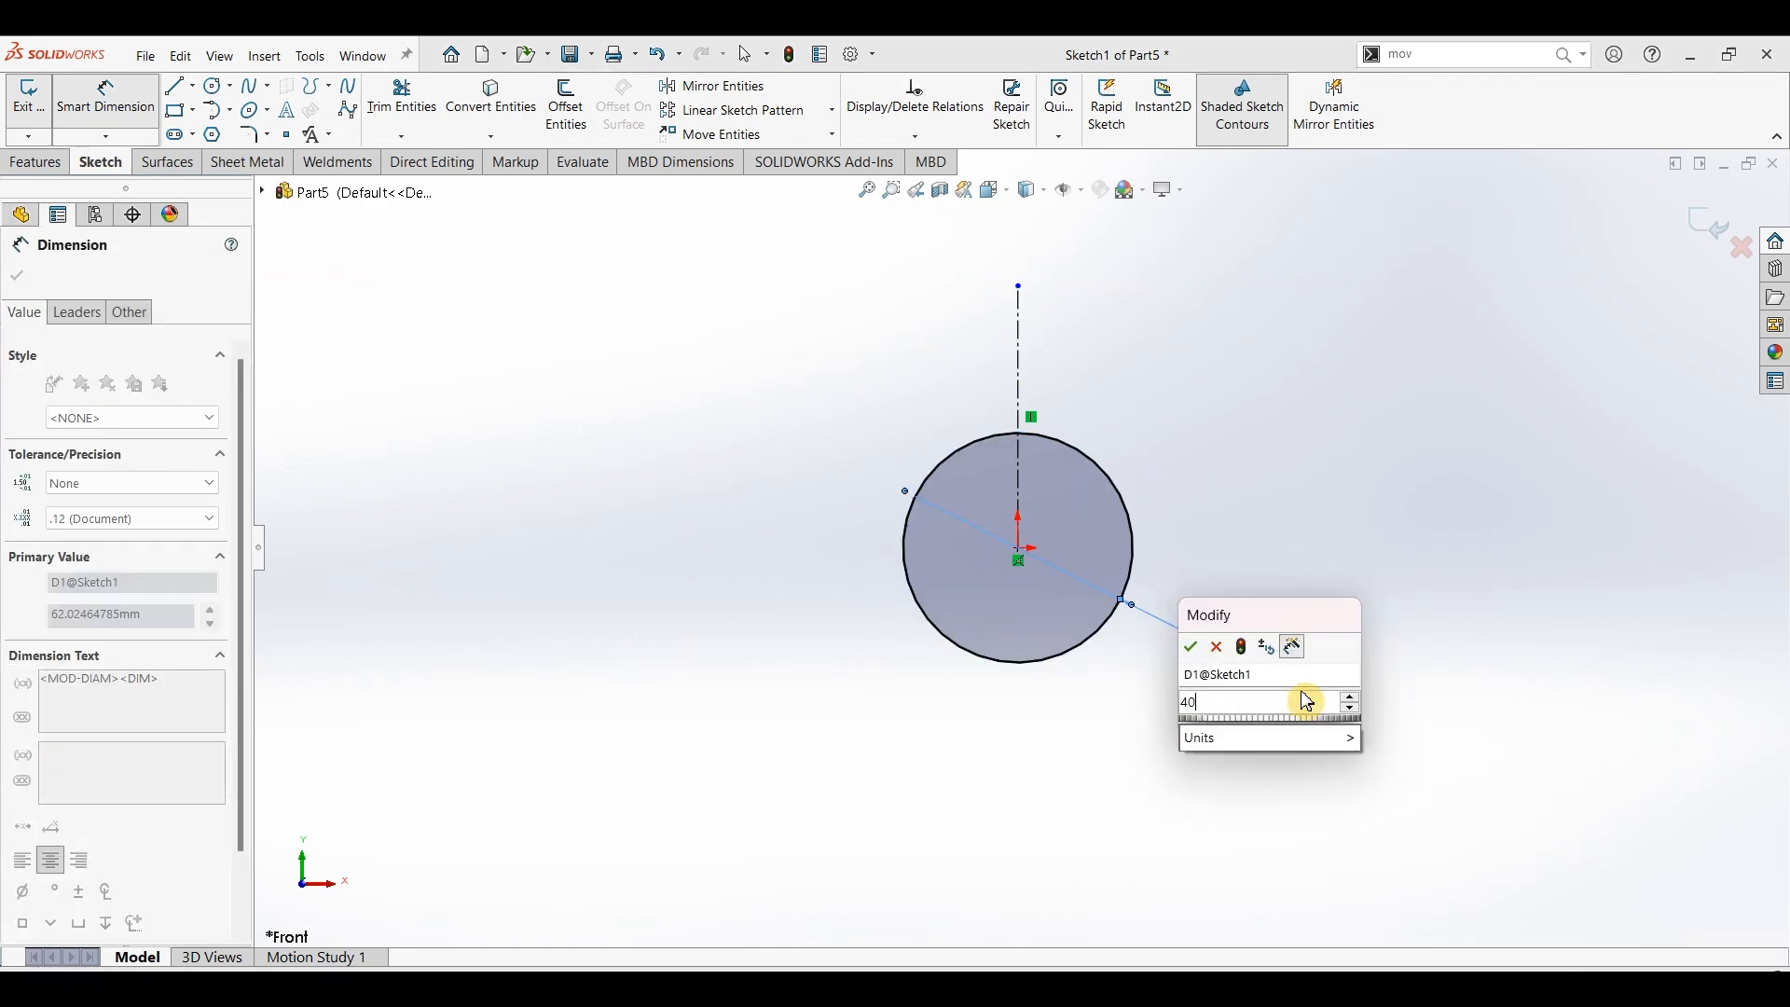
key(Return)
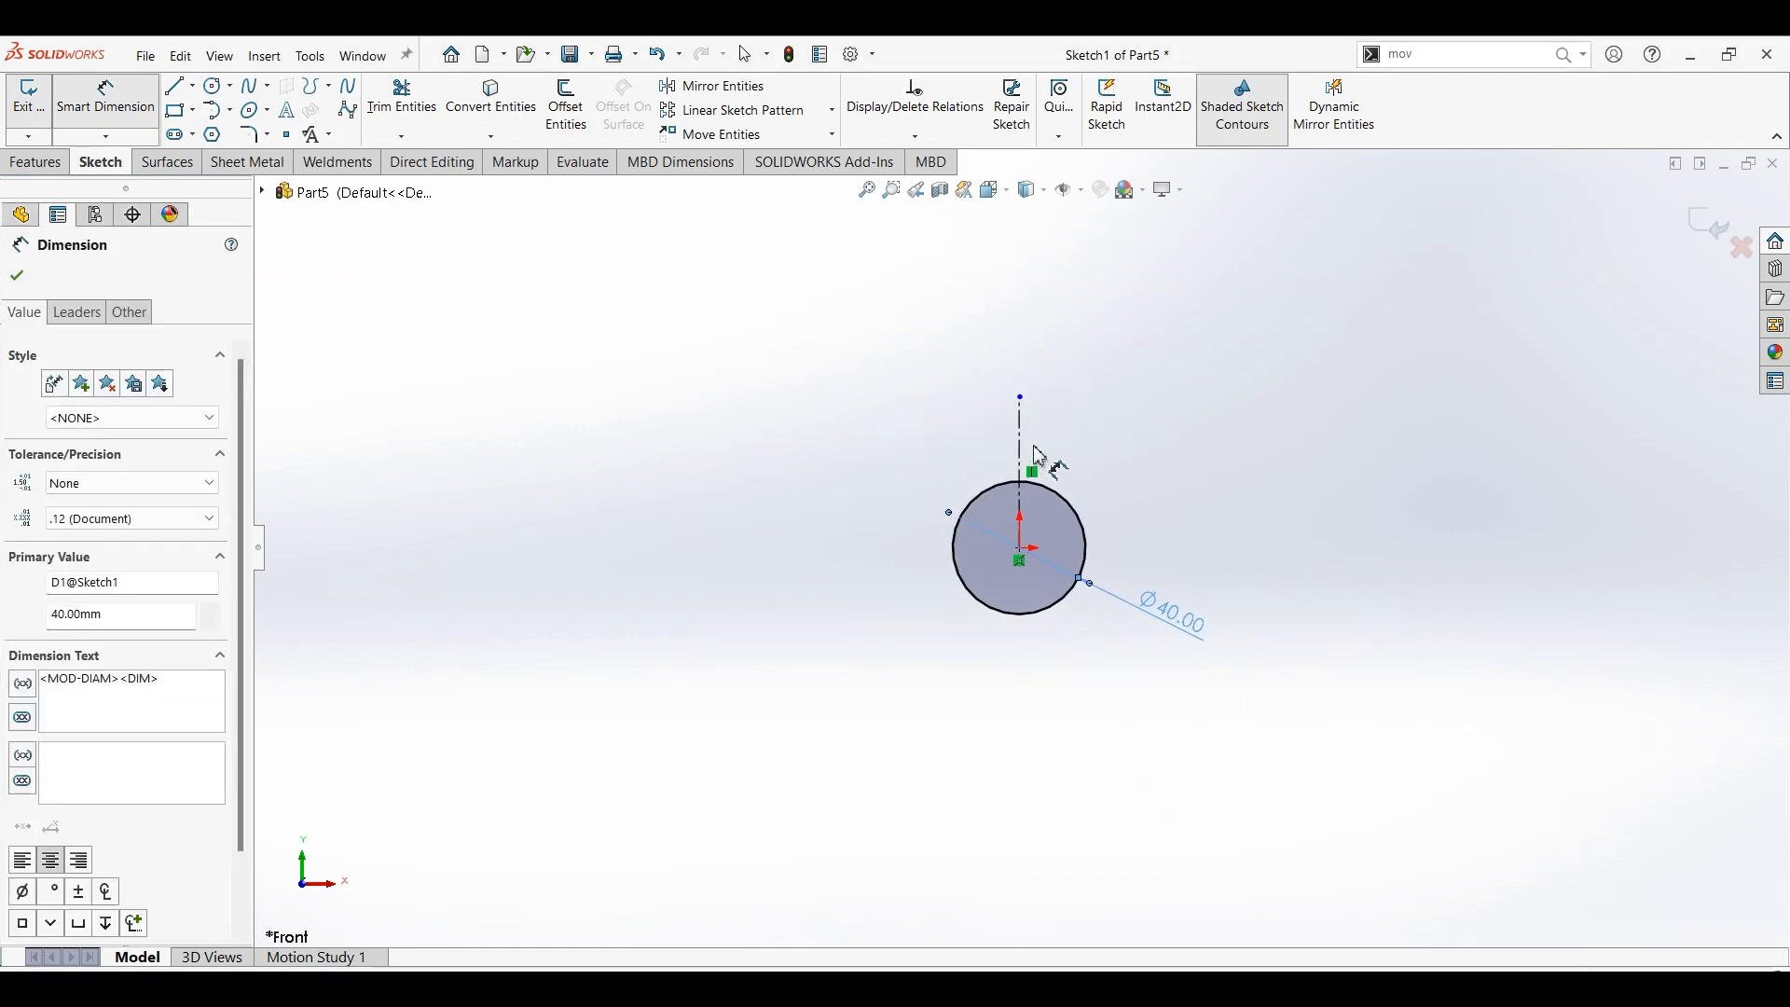
- Dimension the vertical centerline's length to 44 mm
click(1029, 461)
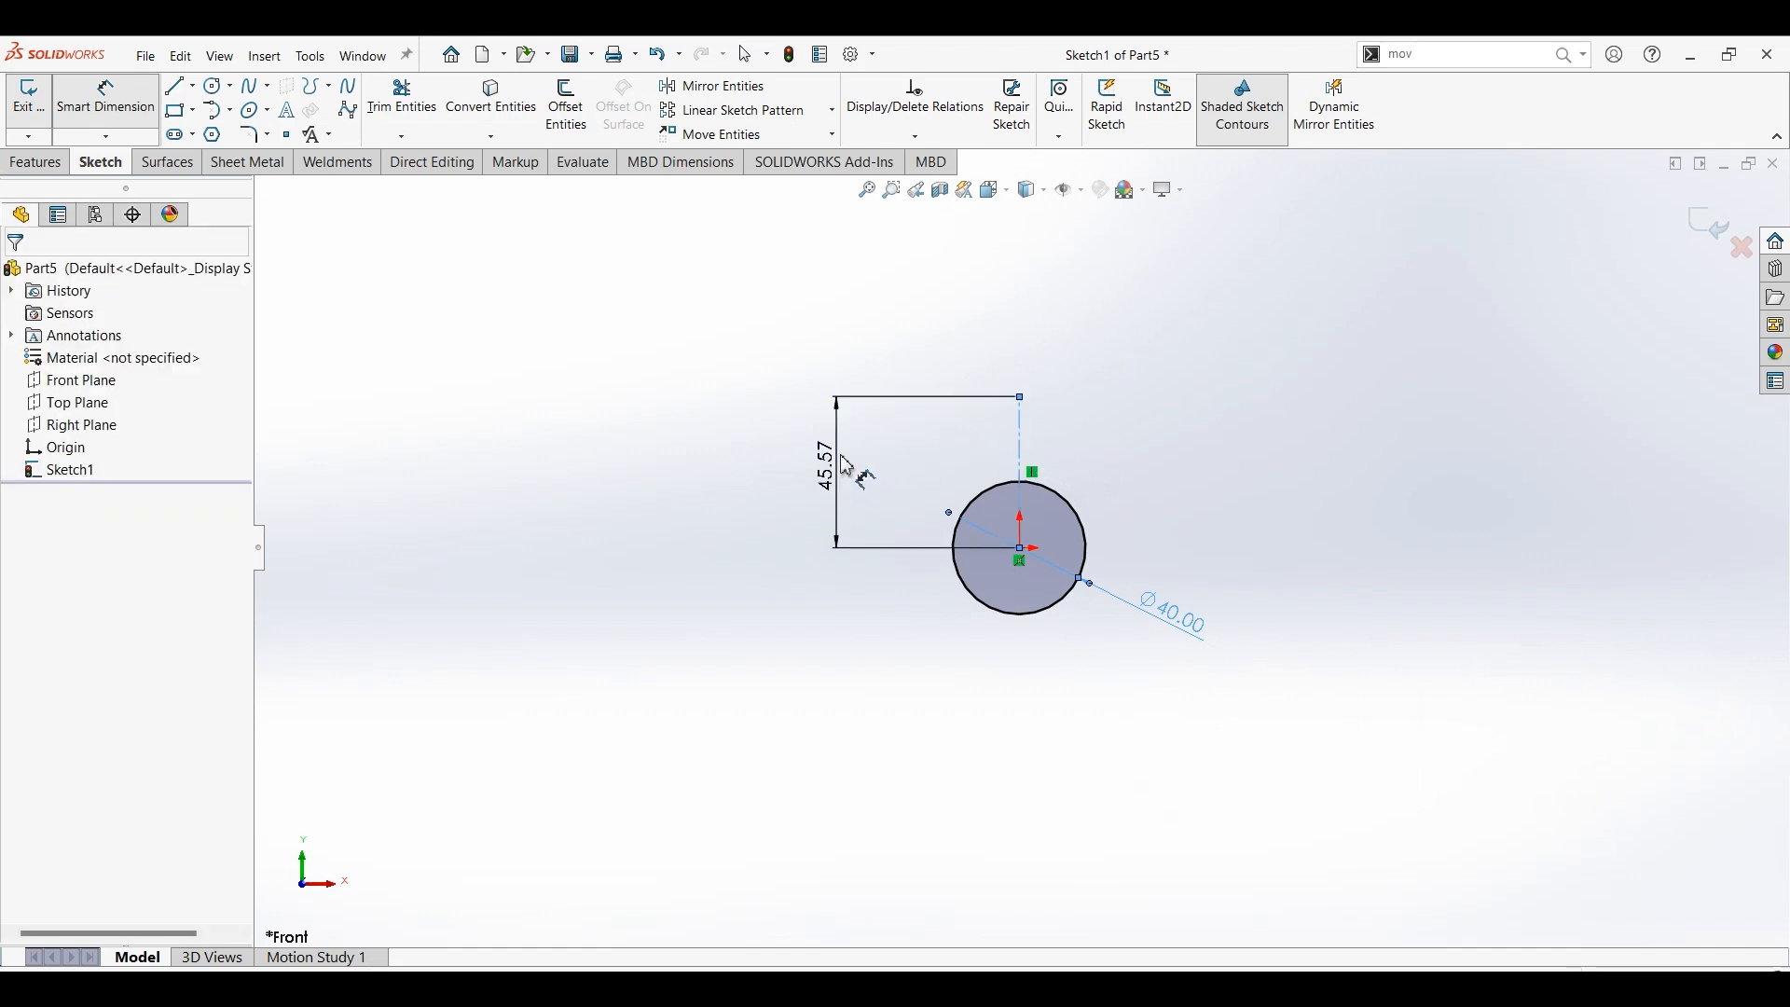
click(846, 464)
text(44)
key(Return)
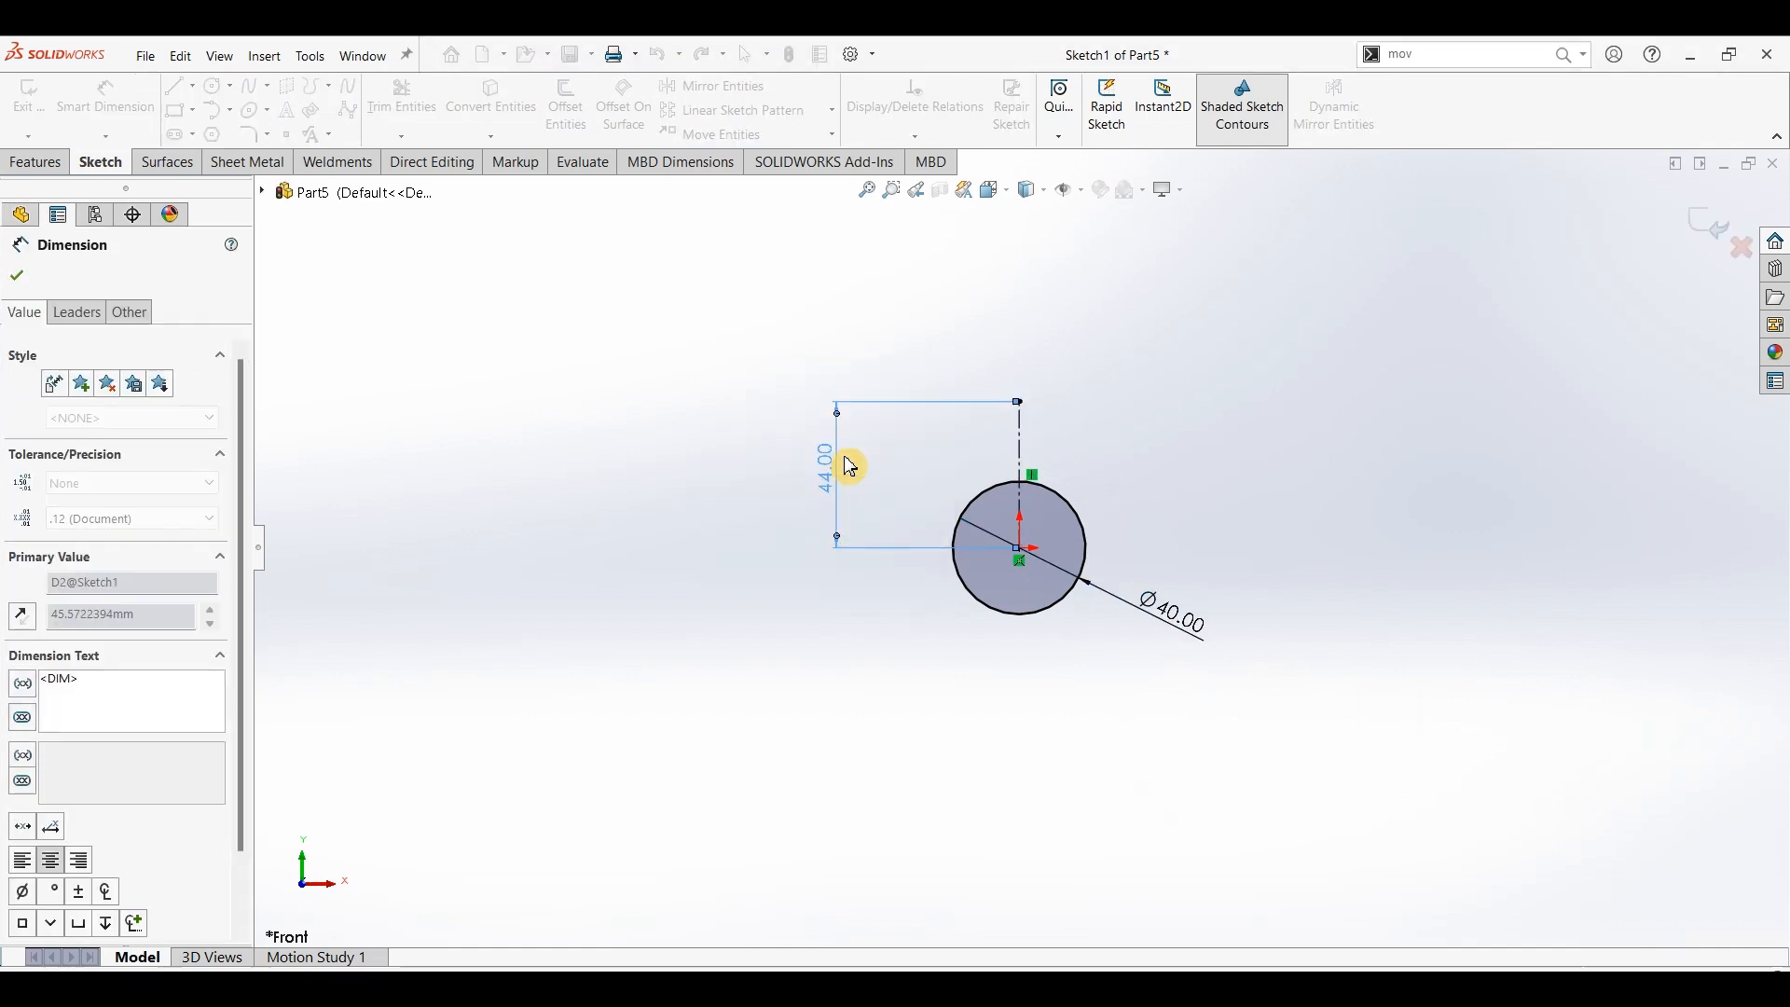
- Draw a circle centred on the centerline's upper endpoint and dimension its diameter to 28 mm
scroll(1067, 441, down, 5)
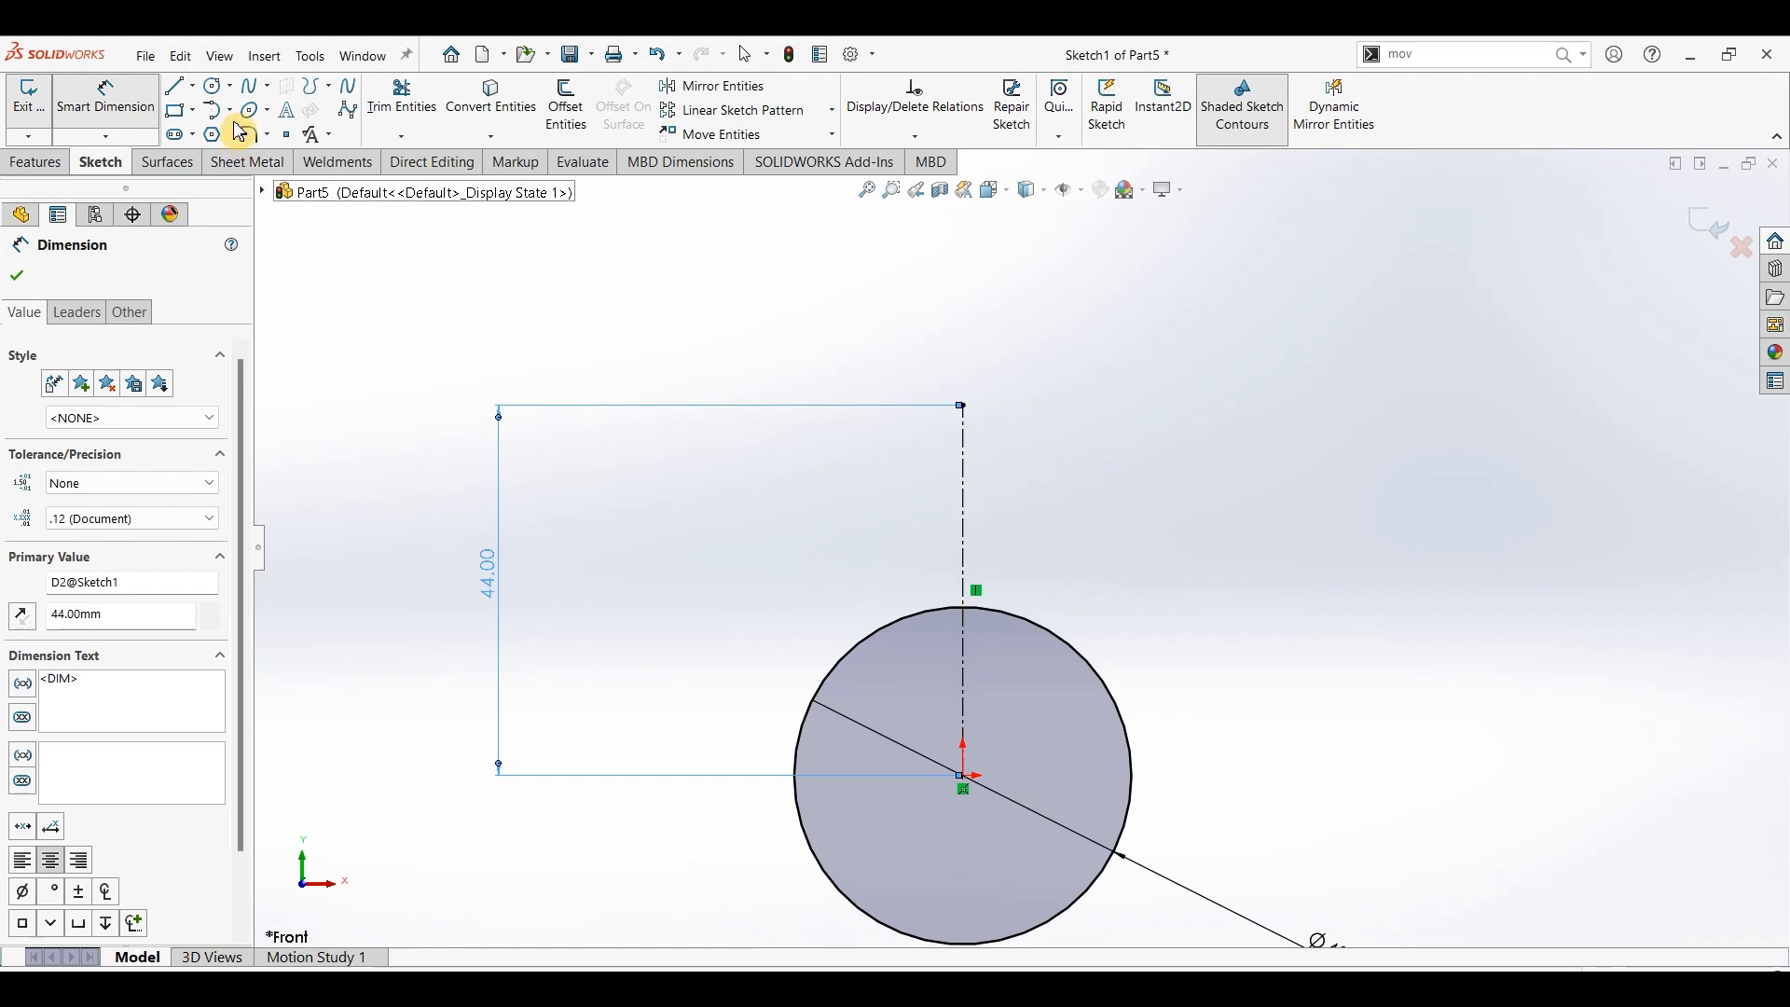
click(215, 86)
click(965, 406)
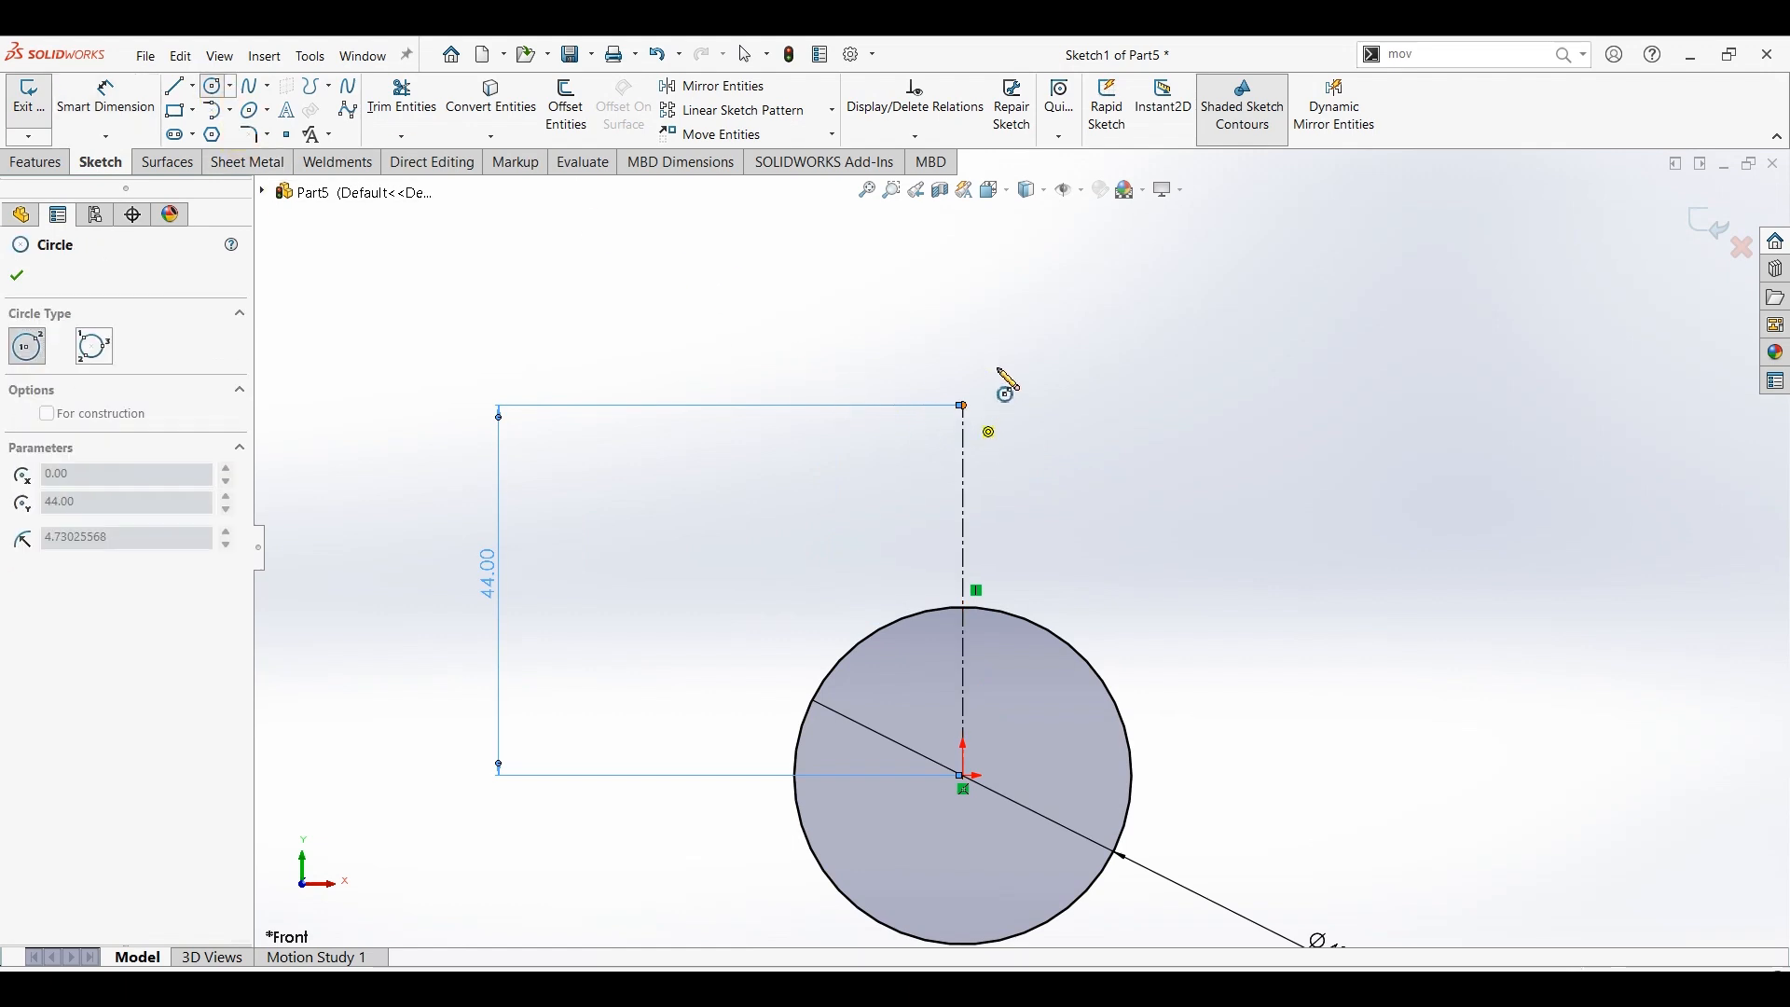
click(960, 353)
click(106, 97)
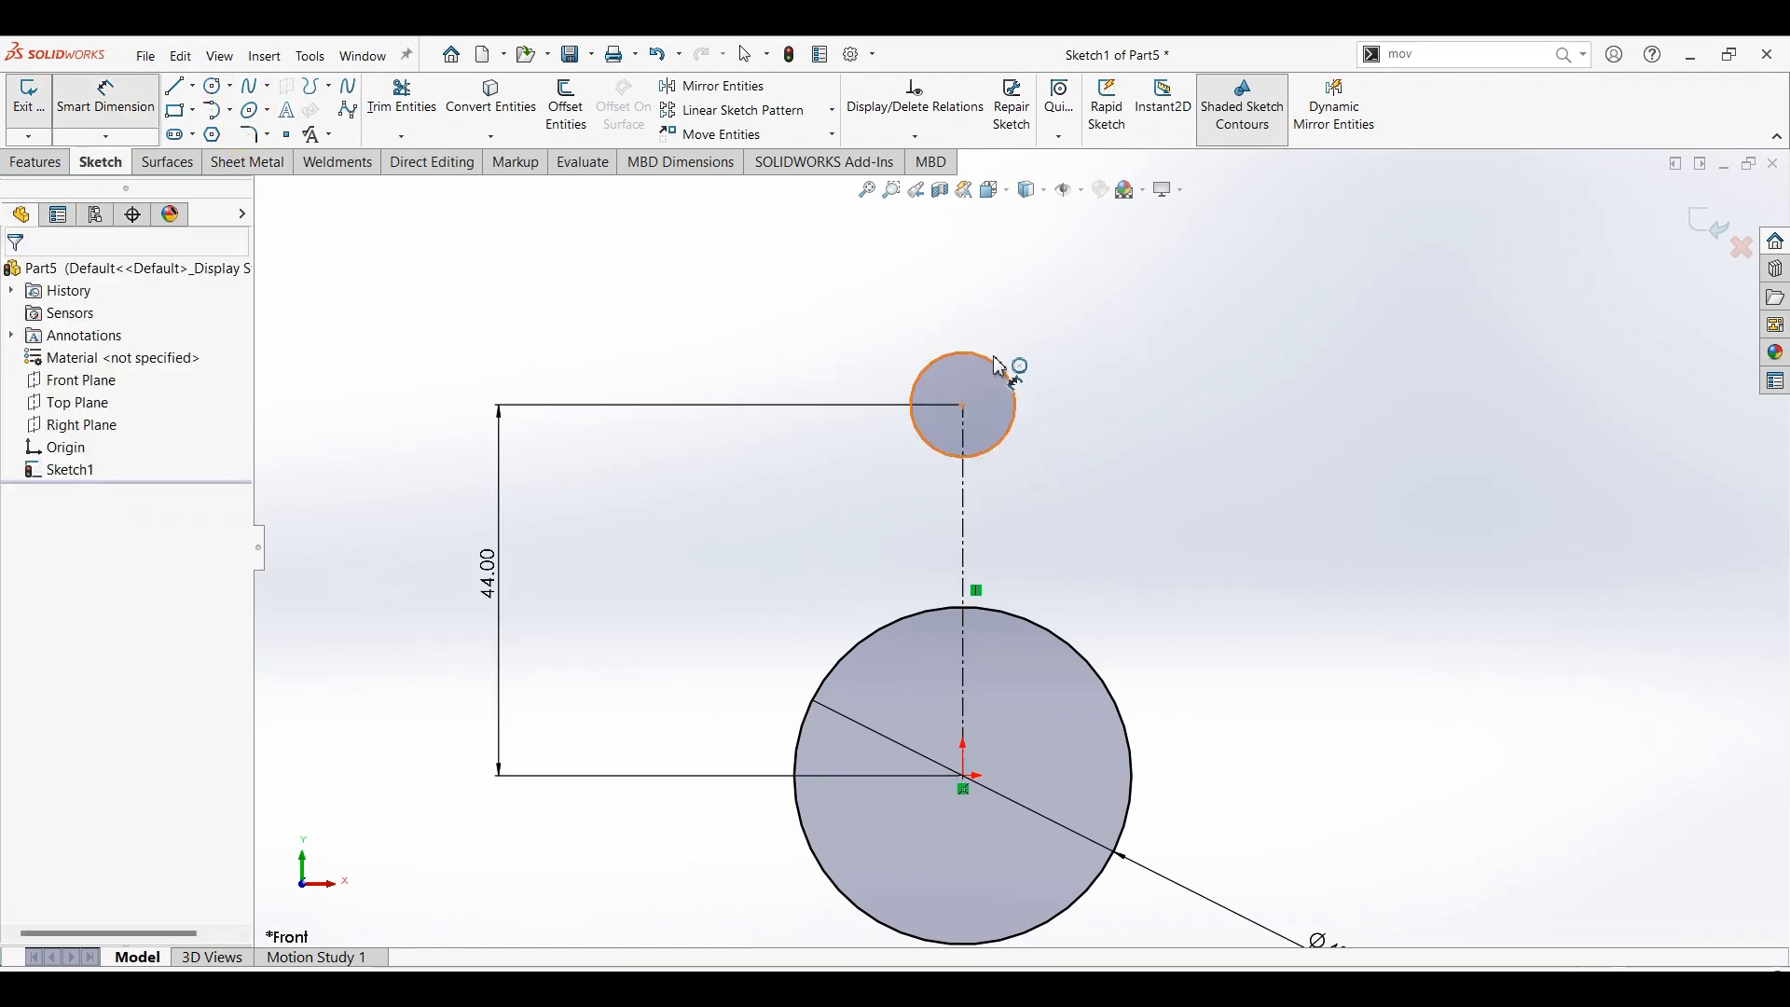
click(1072, 338)
click(1071, 343)
text(28)
key(Return)
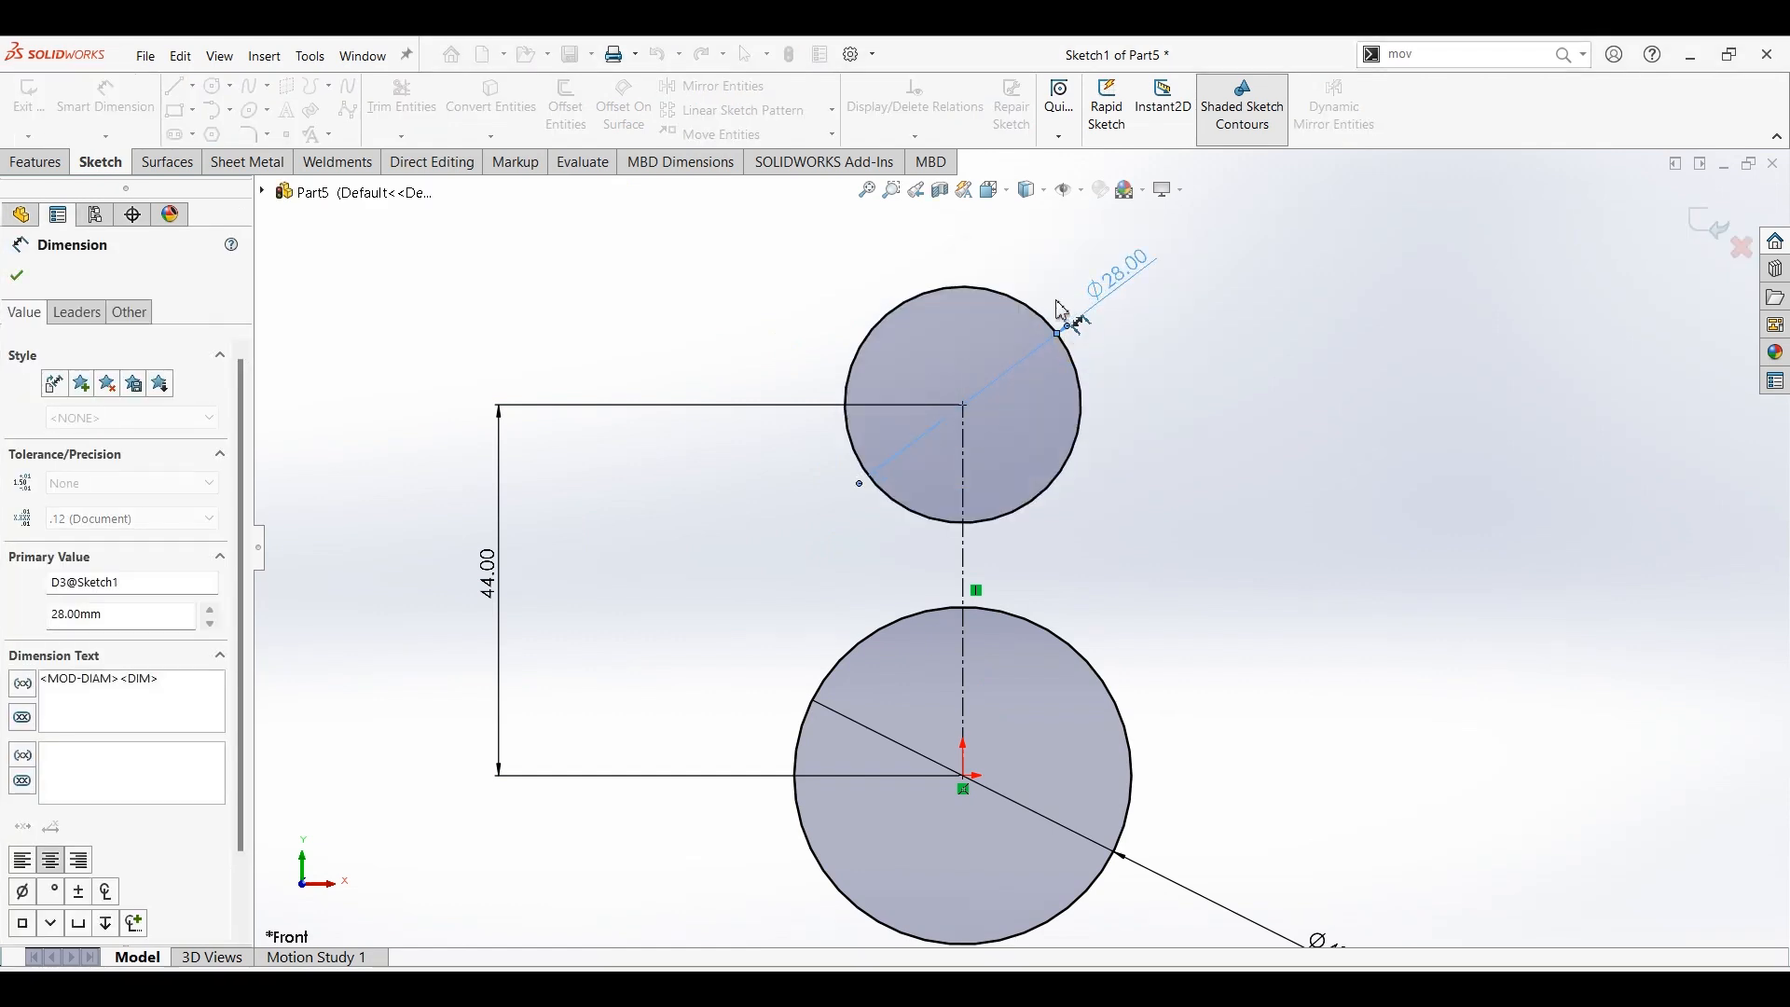
- Connect the right sides of the 28 mm and 40 mm circles with a line tangent to both
scroll(1200, 671, down, 2)
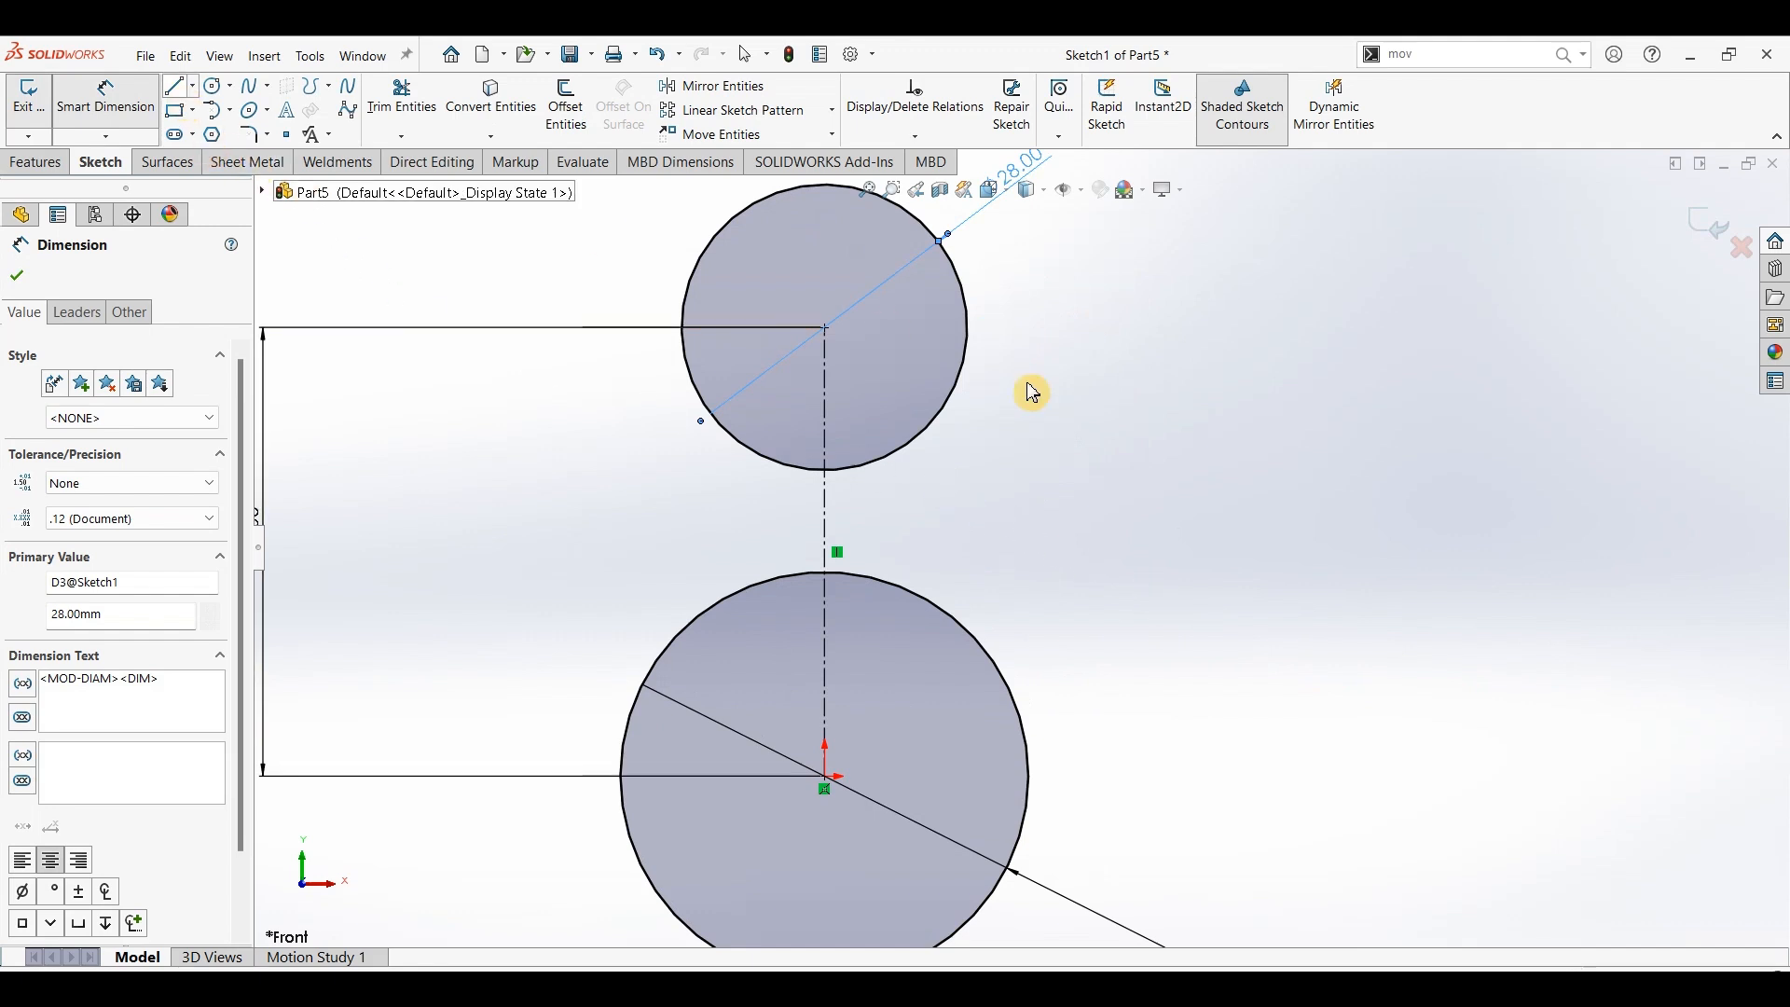
key(l)
click(969, 328)
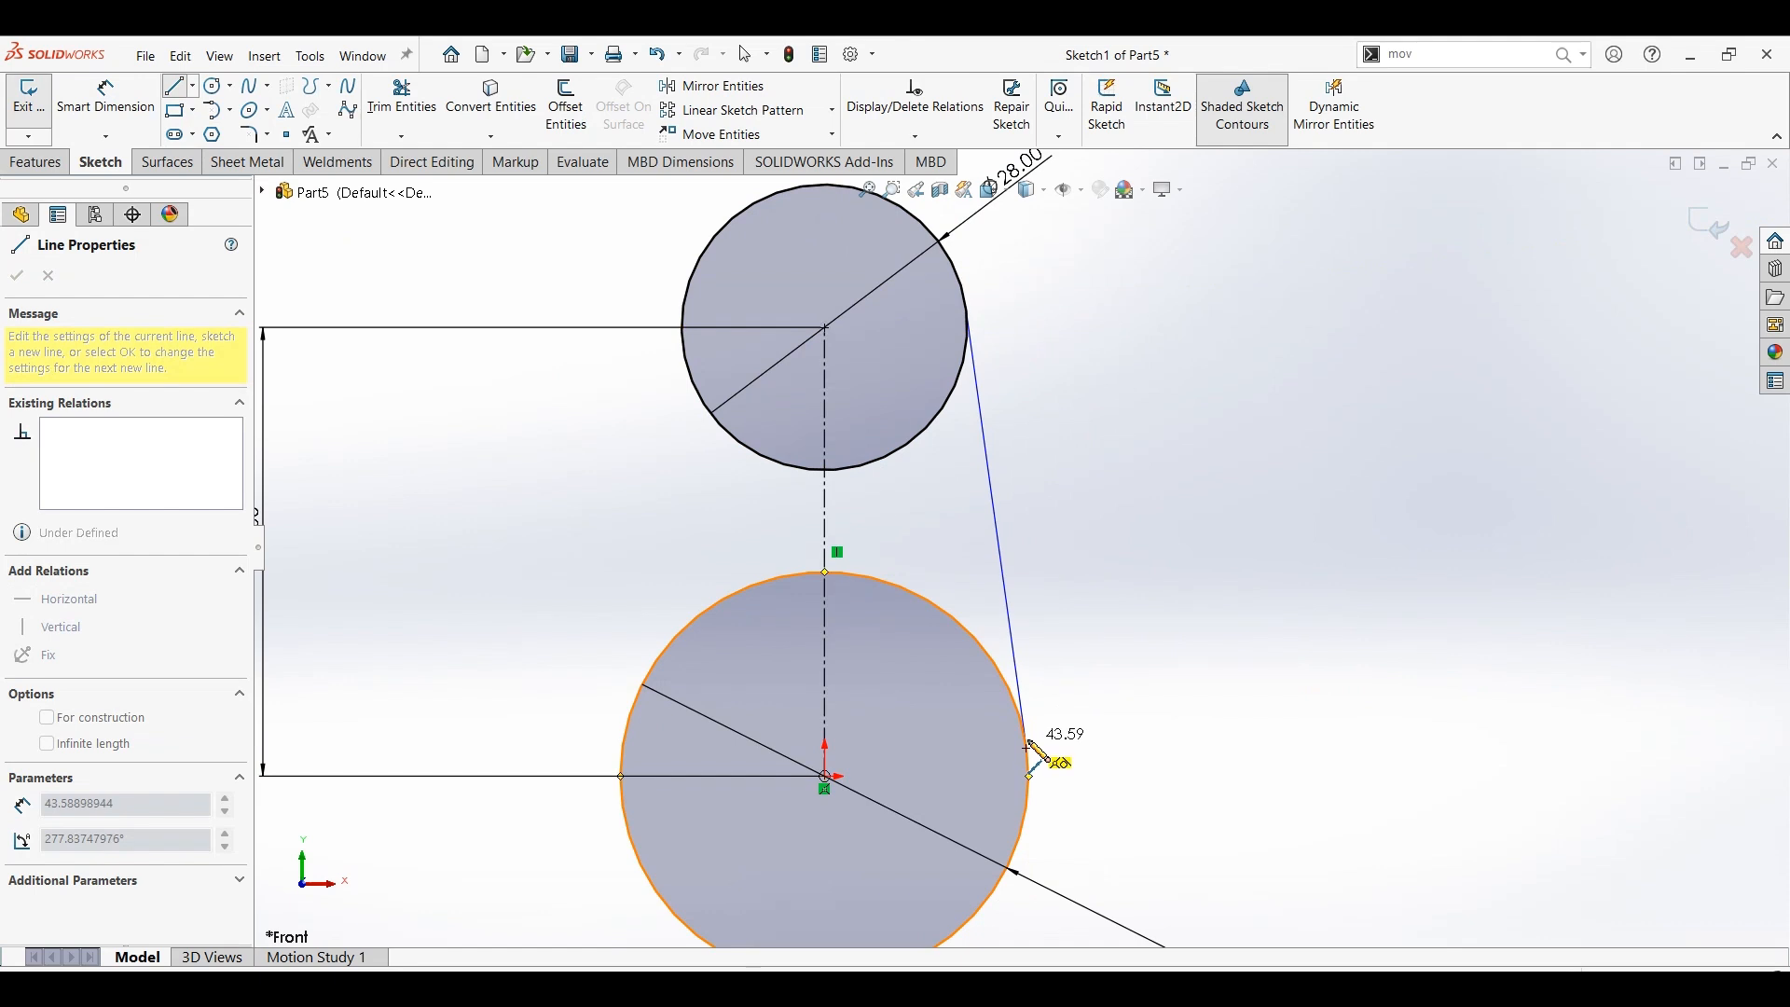
click(1028, 747)
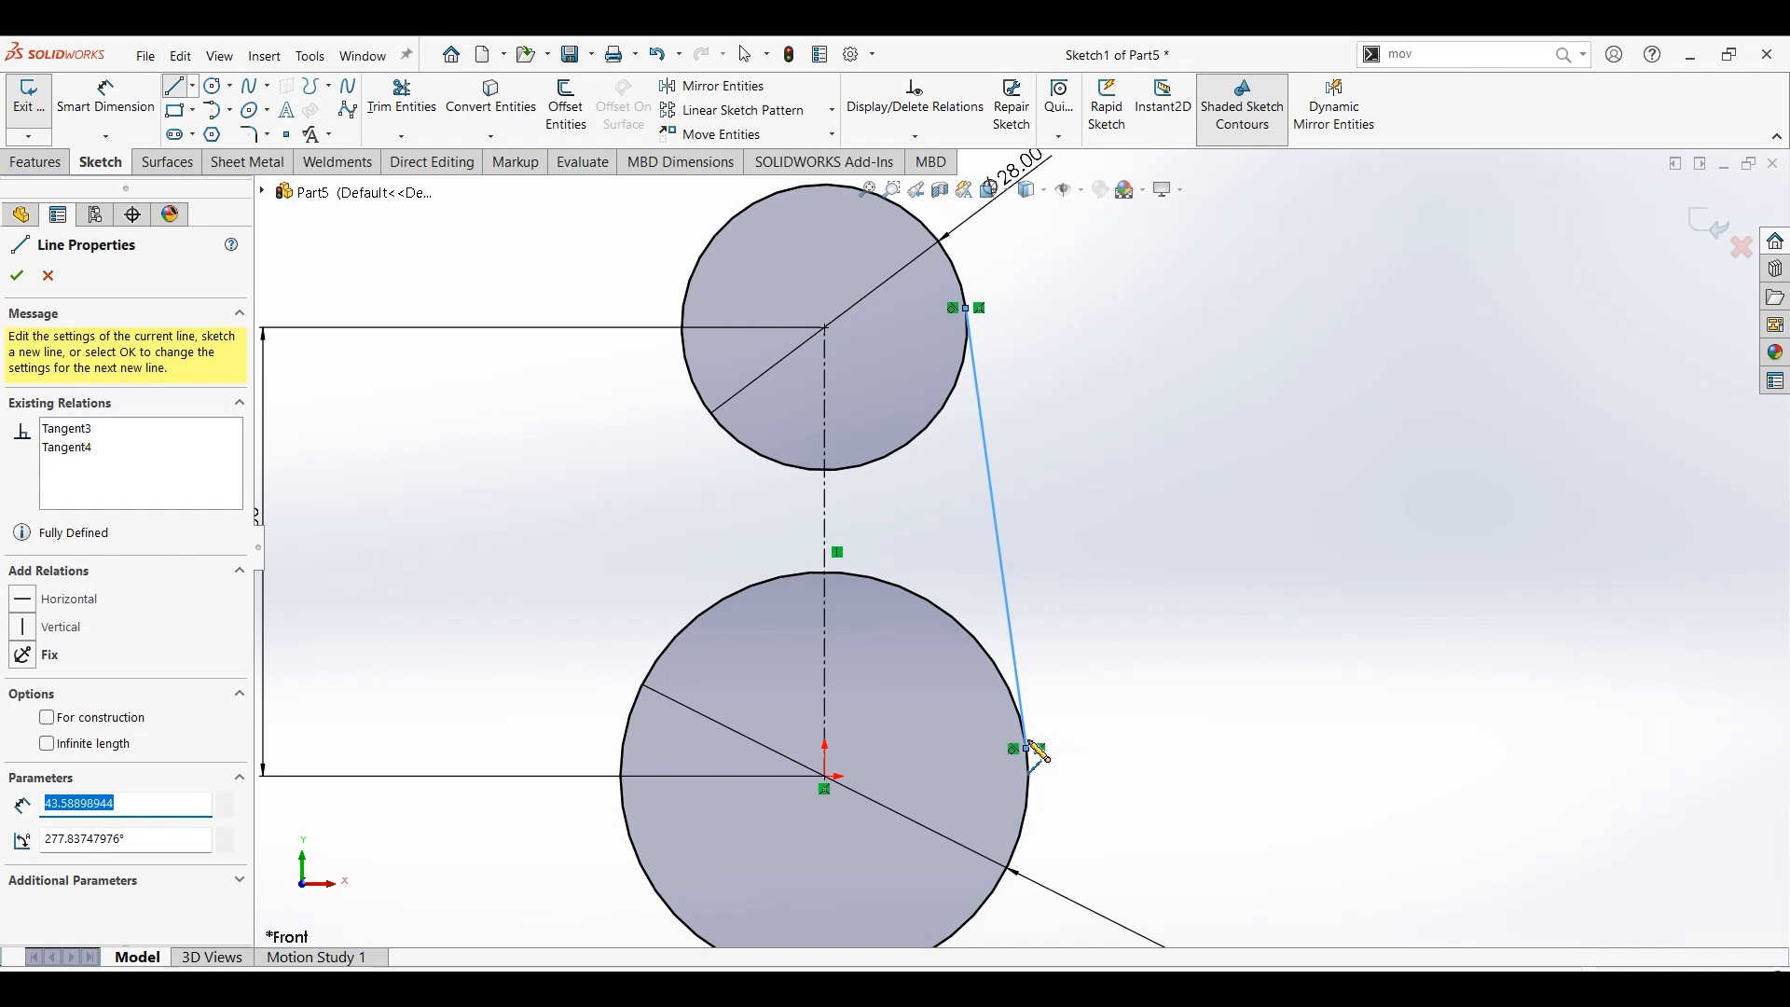
key(Escape)
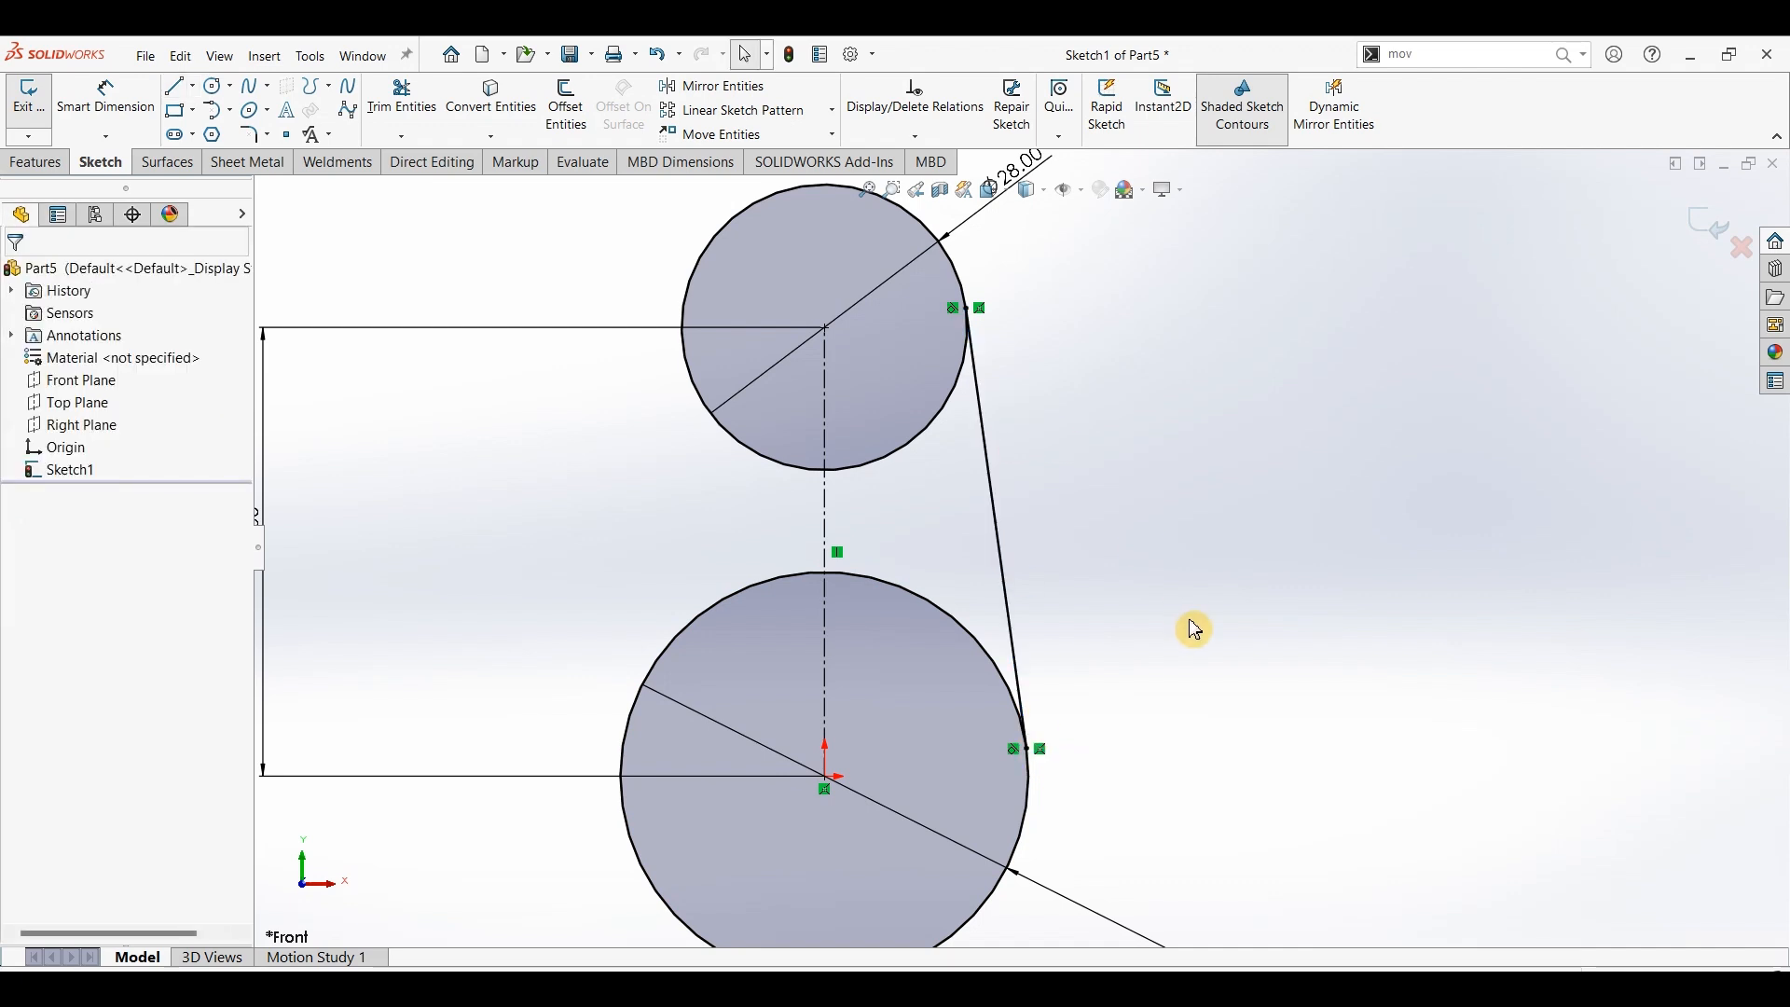
- Draw a solid vertical line from the top of the upper circle to the bottom of the lower circle
click(193, 86)
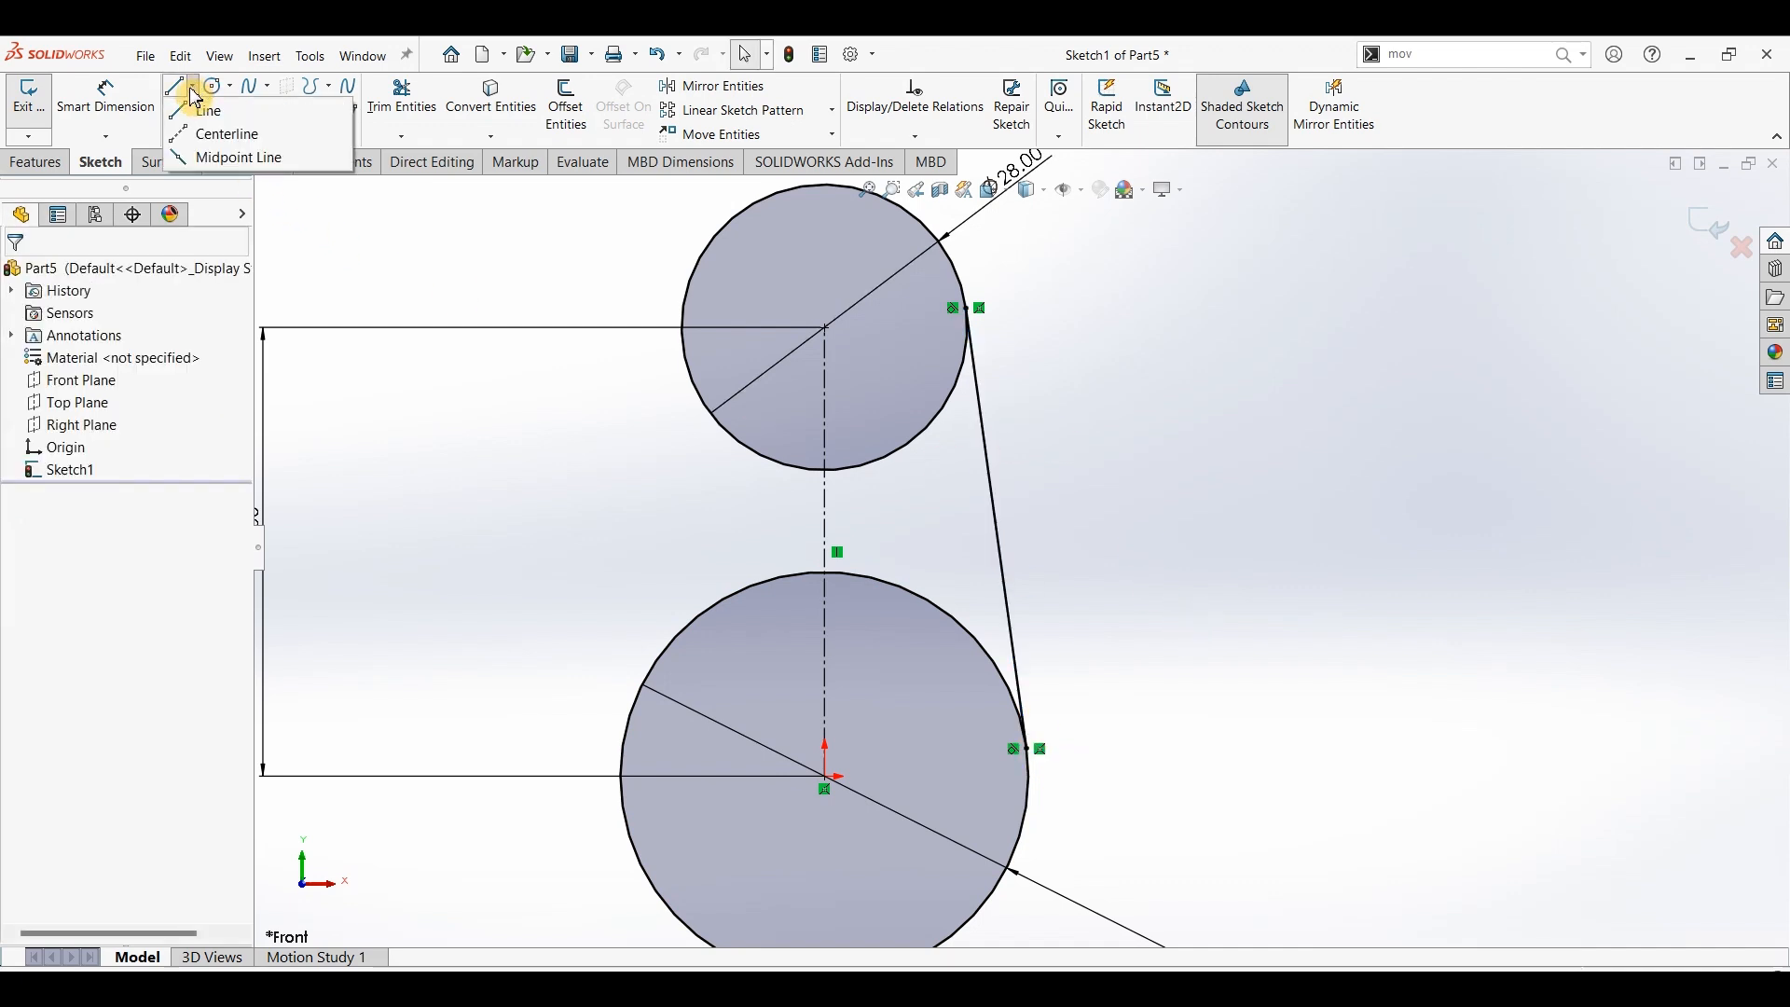
click(194, 113)
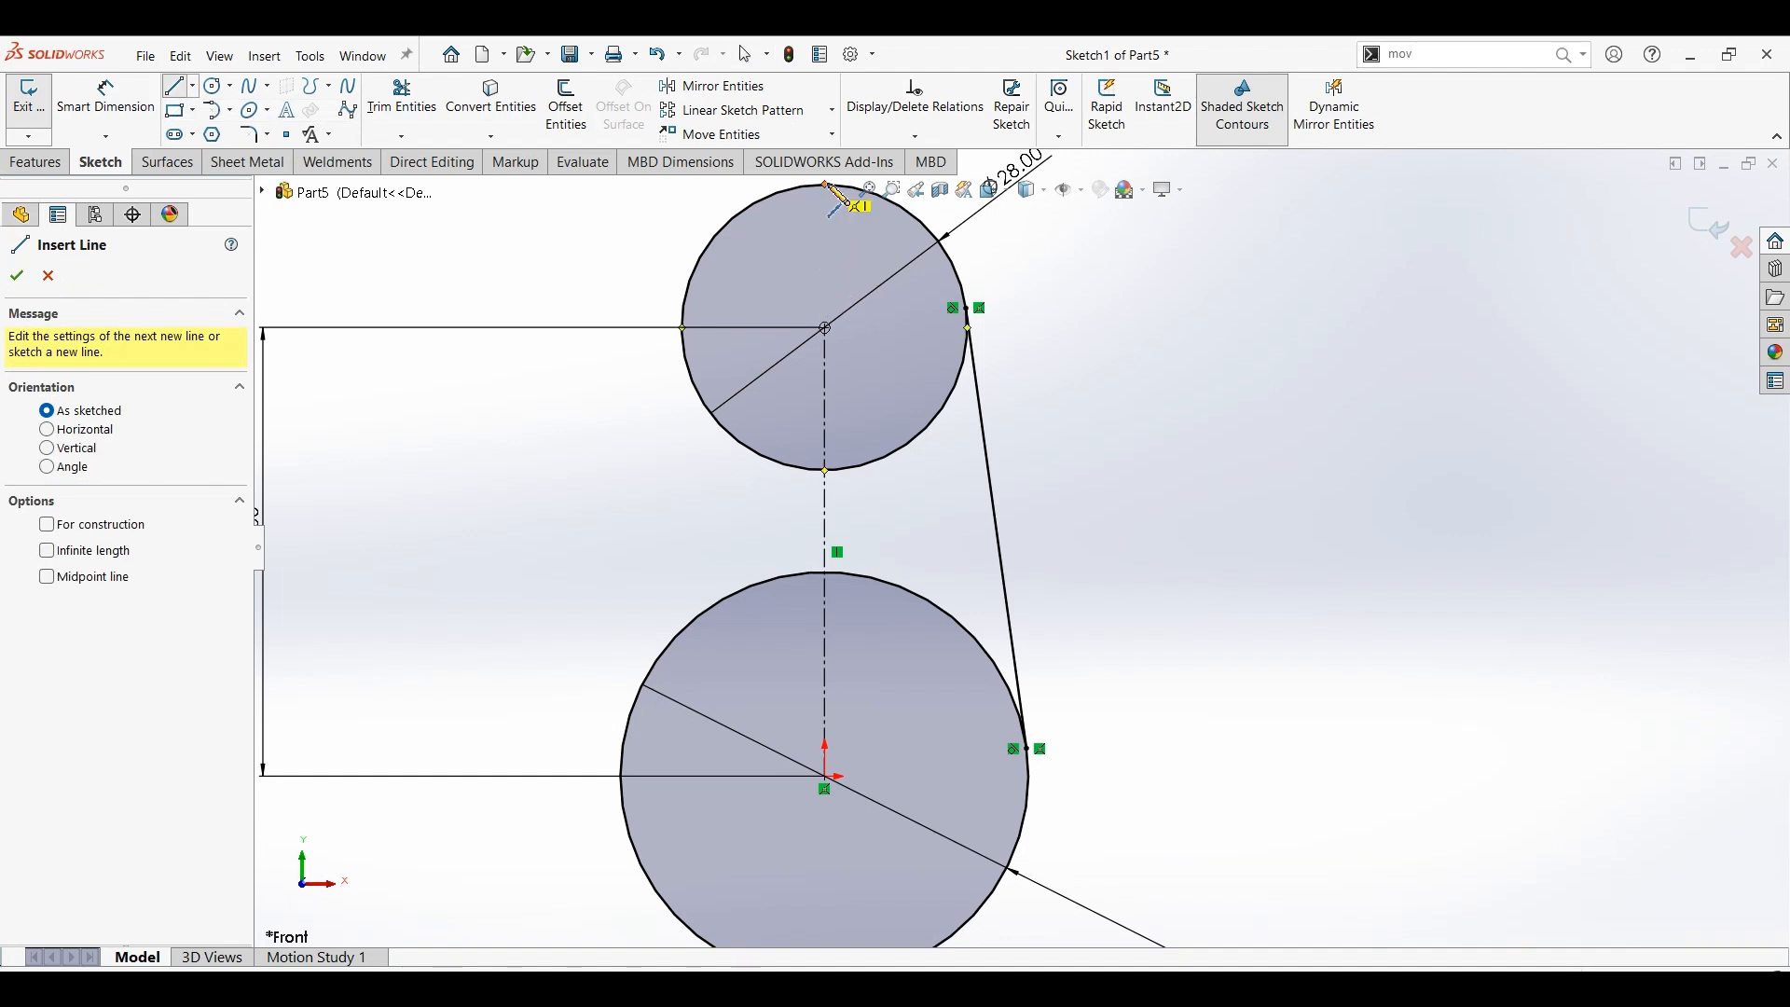
click(826, 185)
scroll(837, 746, up, 2)
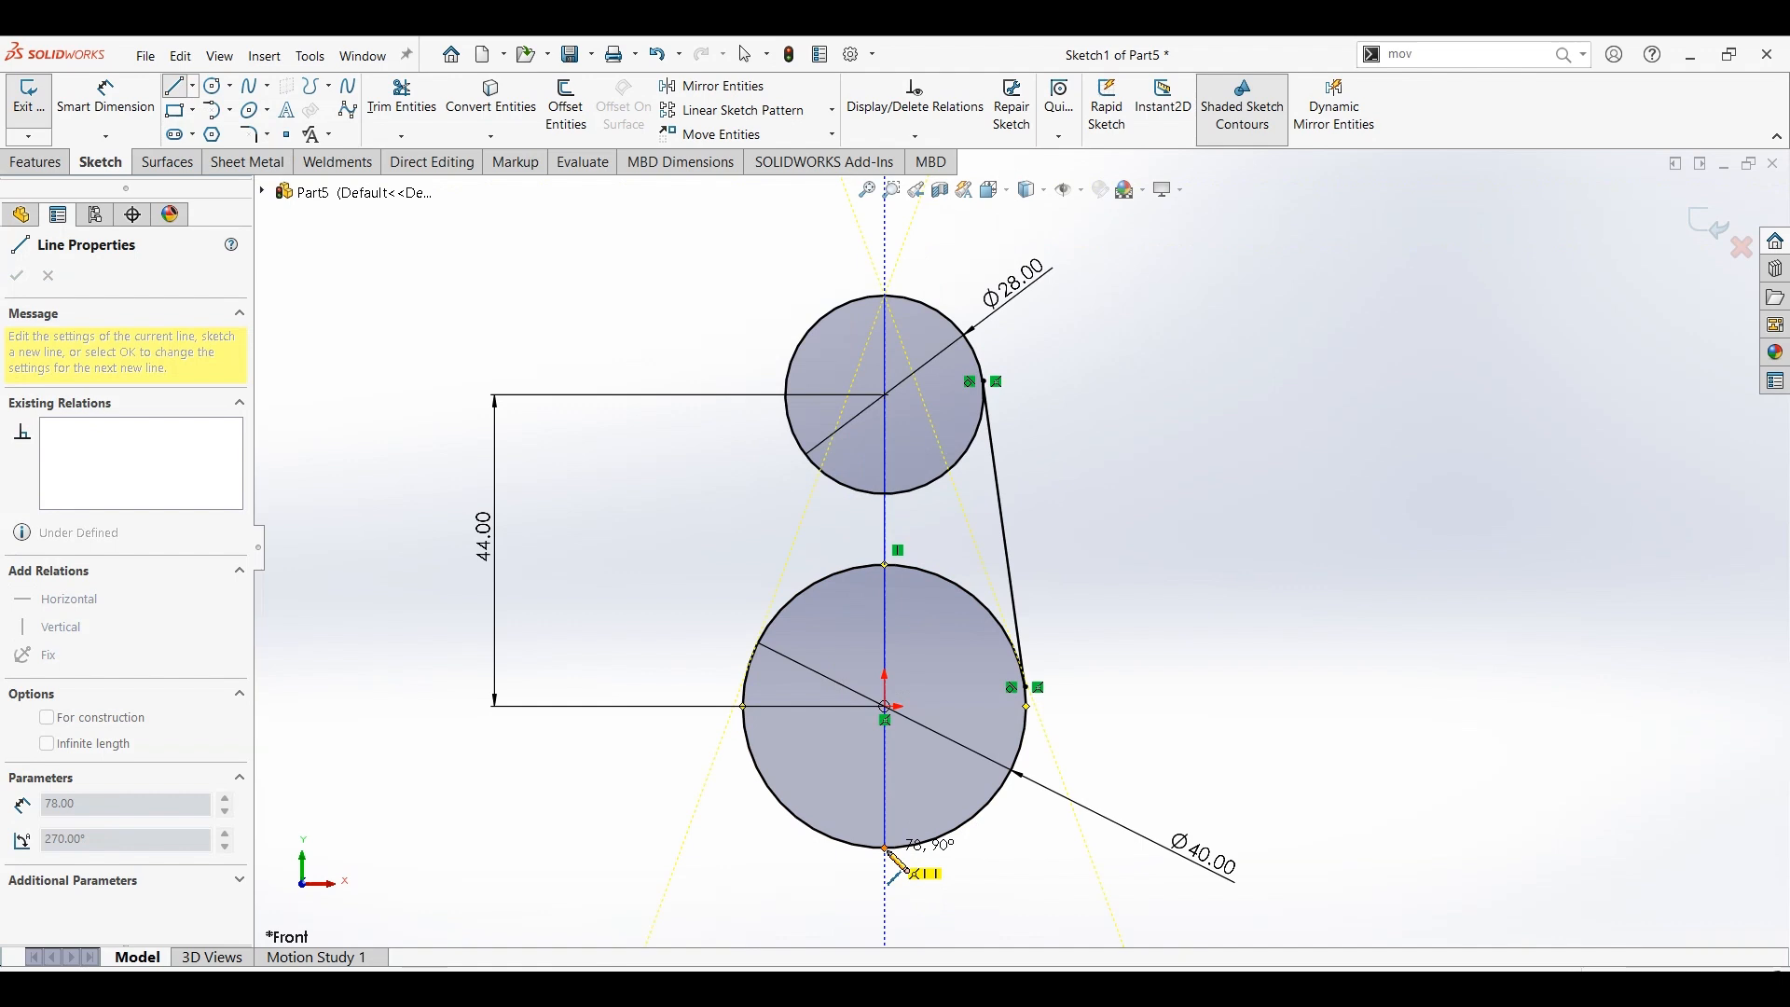
click(885, 849)
key(Escape)
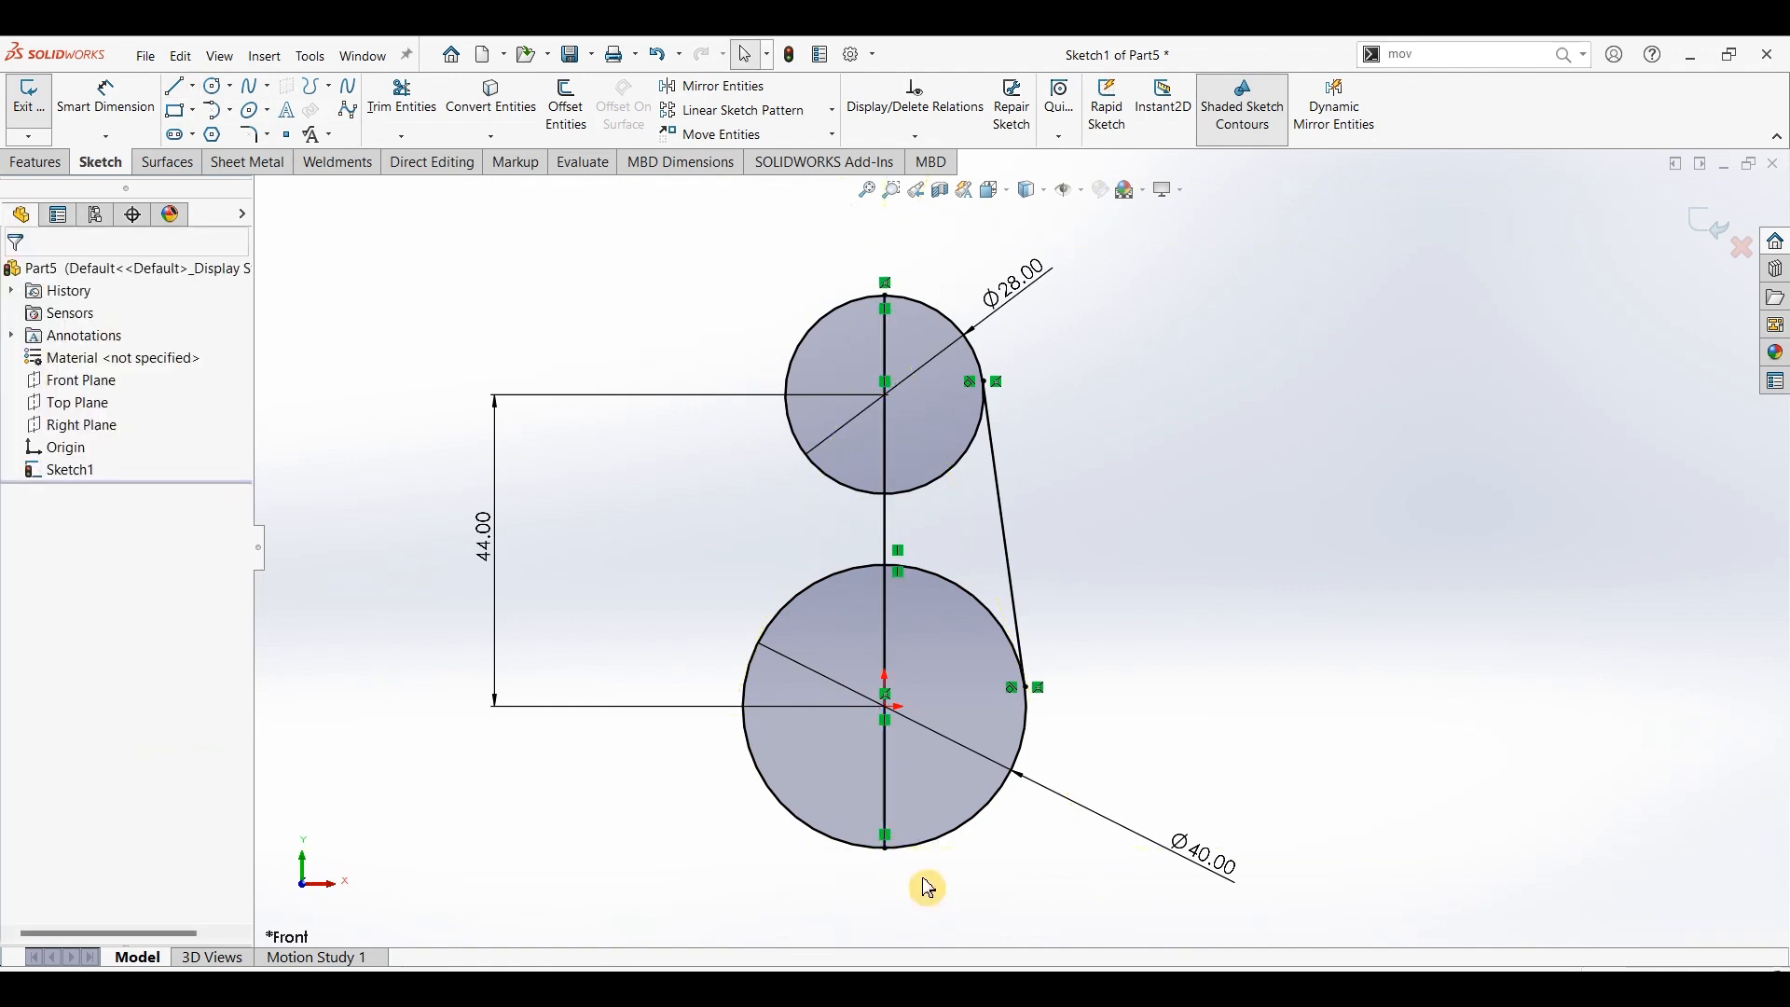
- Trim away the left halves and the inner arcs of both circles, leaving one closed half profile
click(395, 113)
mouse_move(790, 283)
mouse_down()
mouse_move(839, 540)
mouse_move(835, 795)
mouse_up()
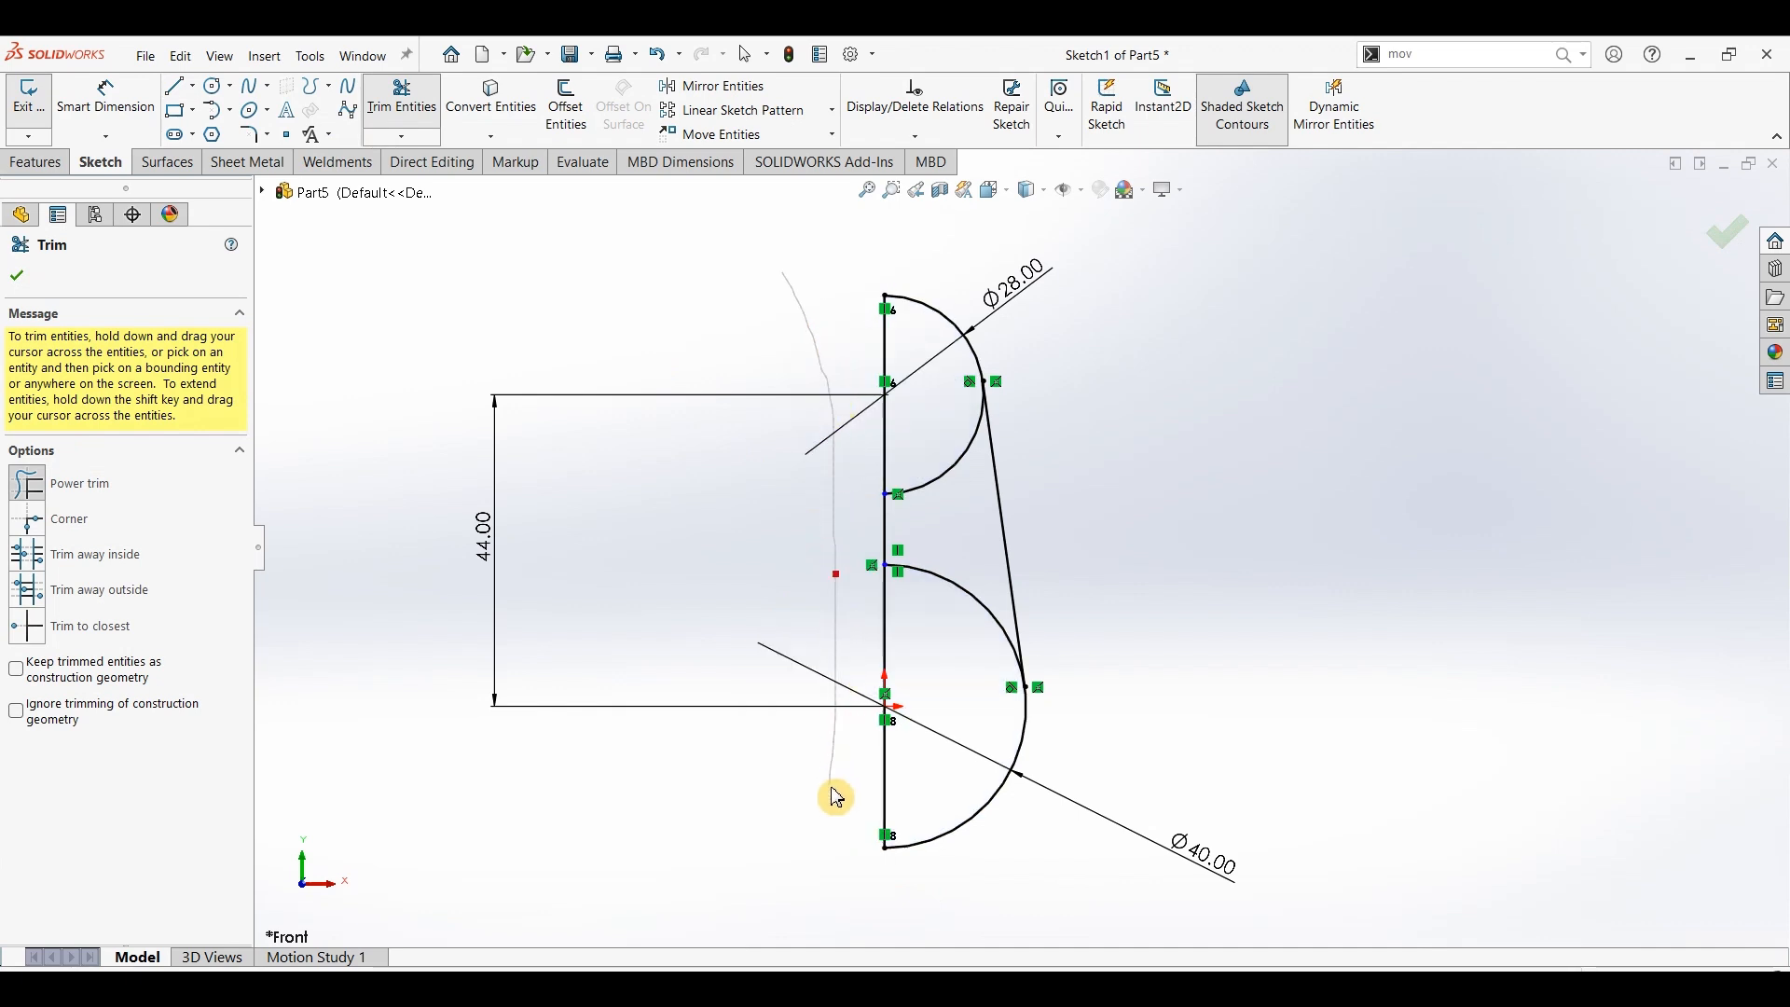
drag(939, 439, 932, 640)
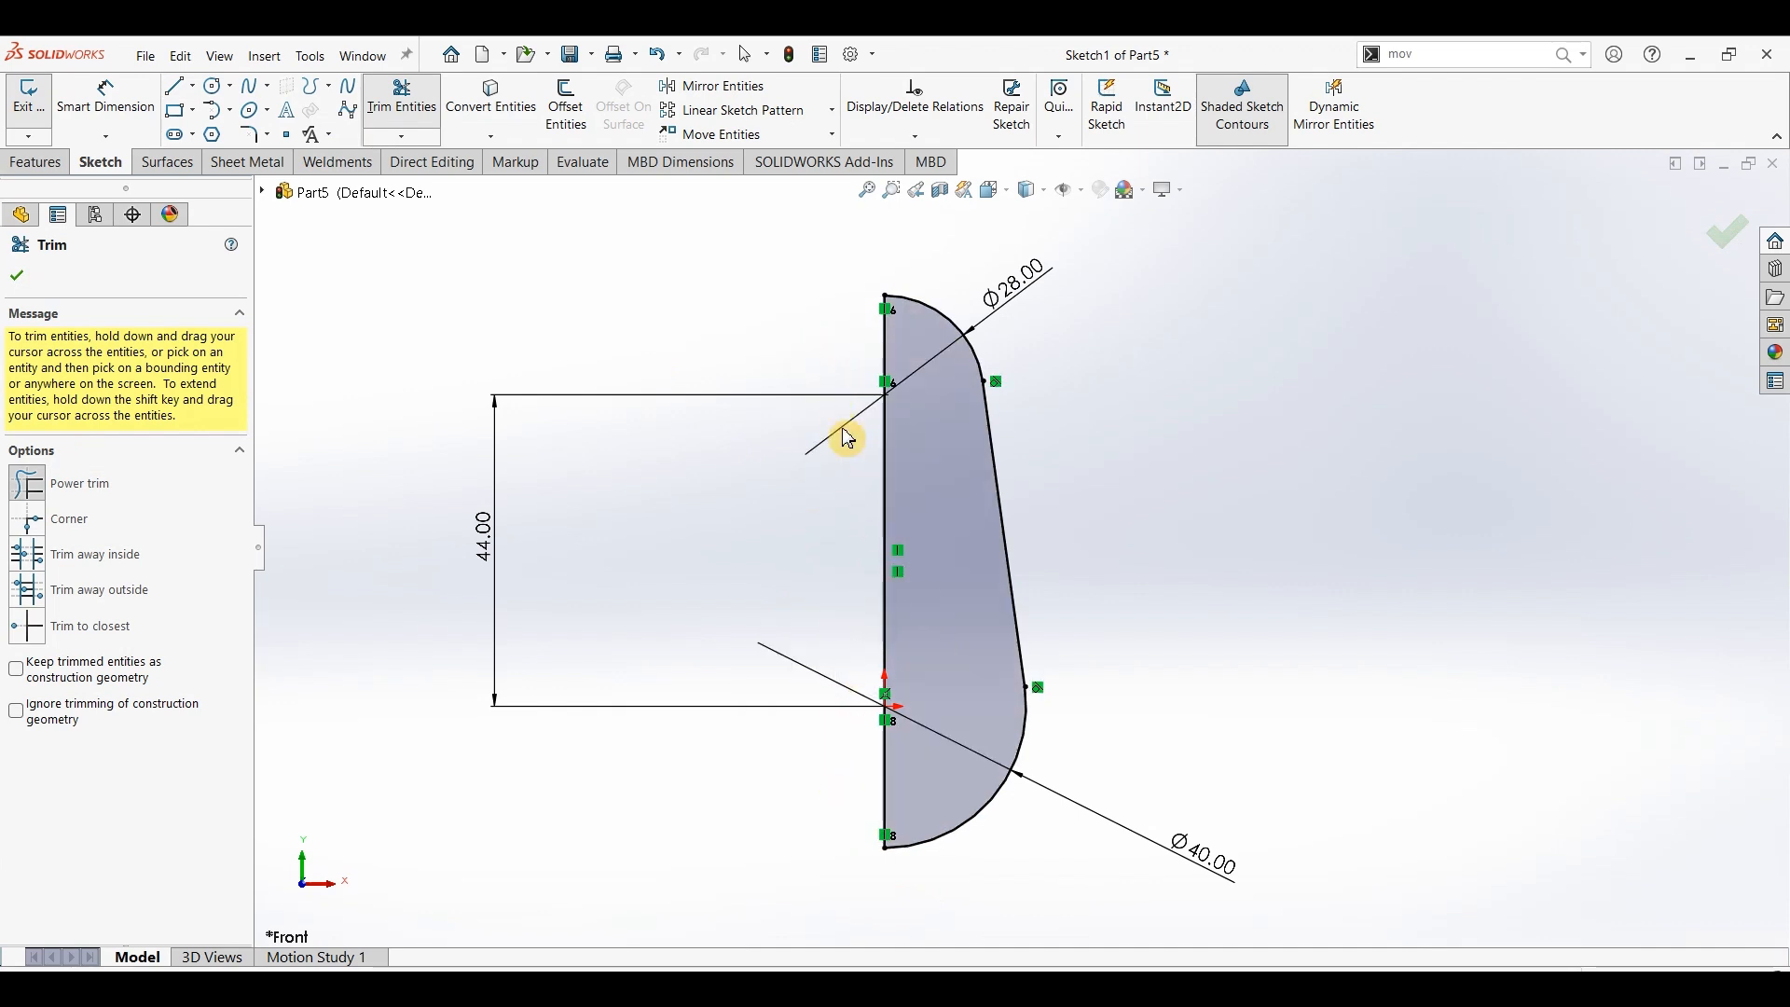
click(17, 276)
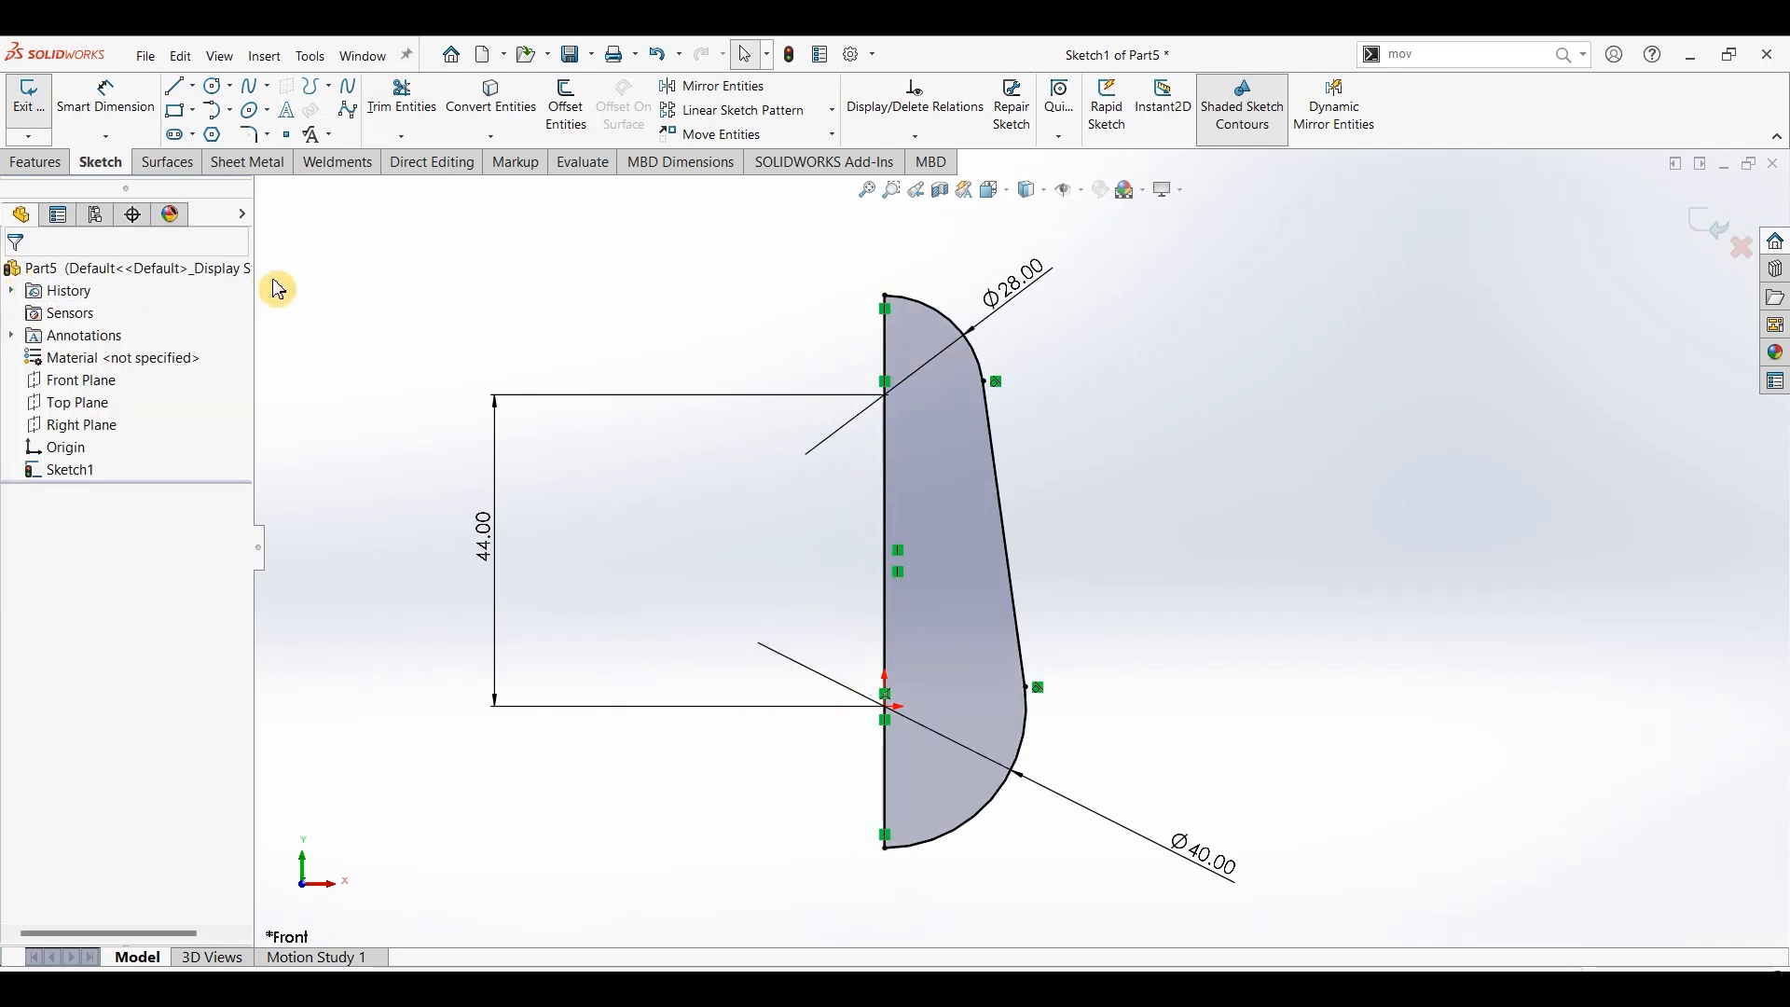
- Revolve the half profile 360 degrees about its vertical straight line into a solid body
click(37, 163)
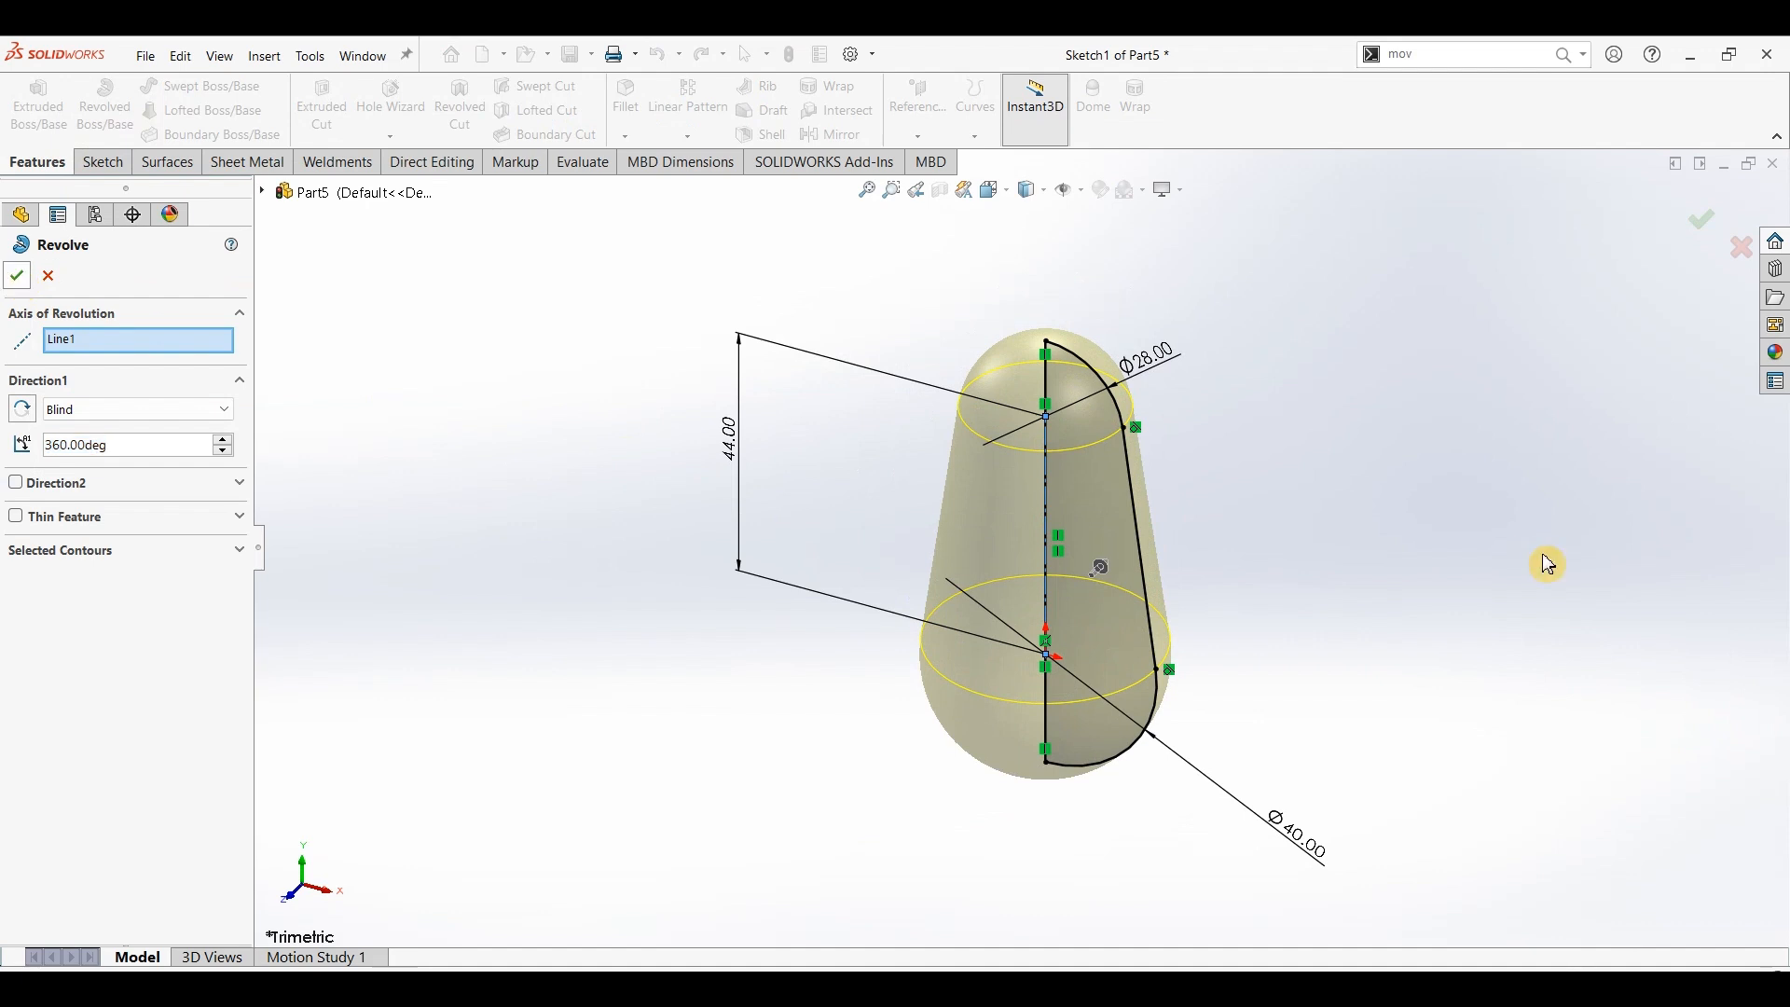
click(1492, 577)
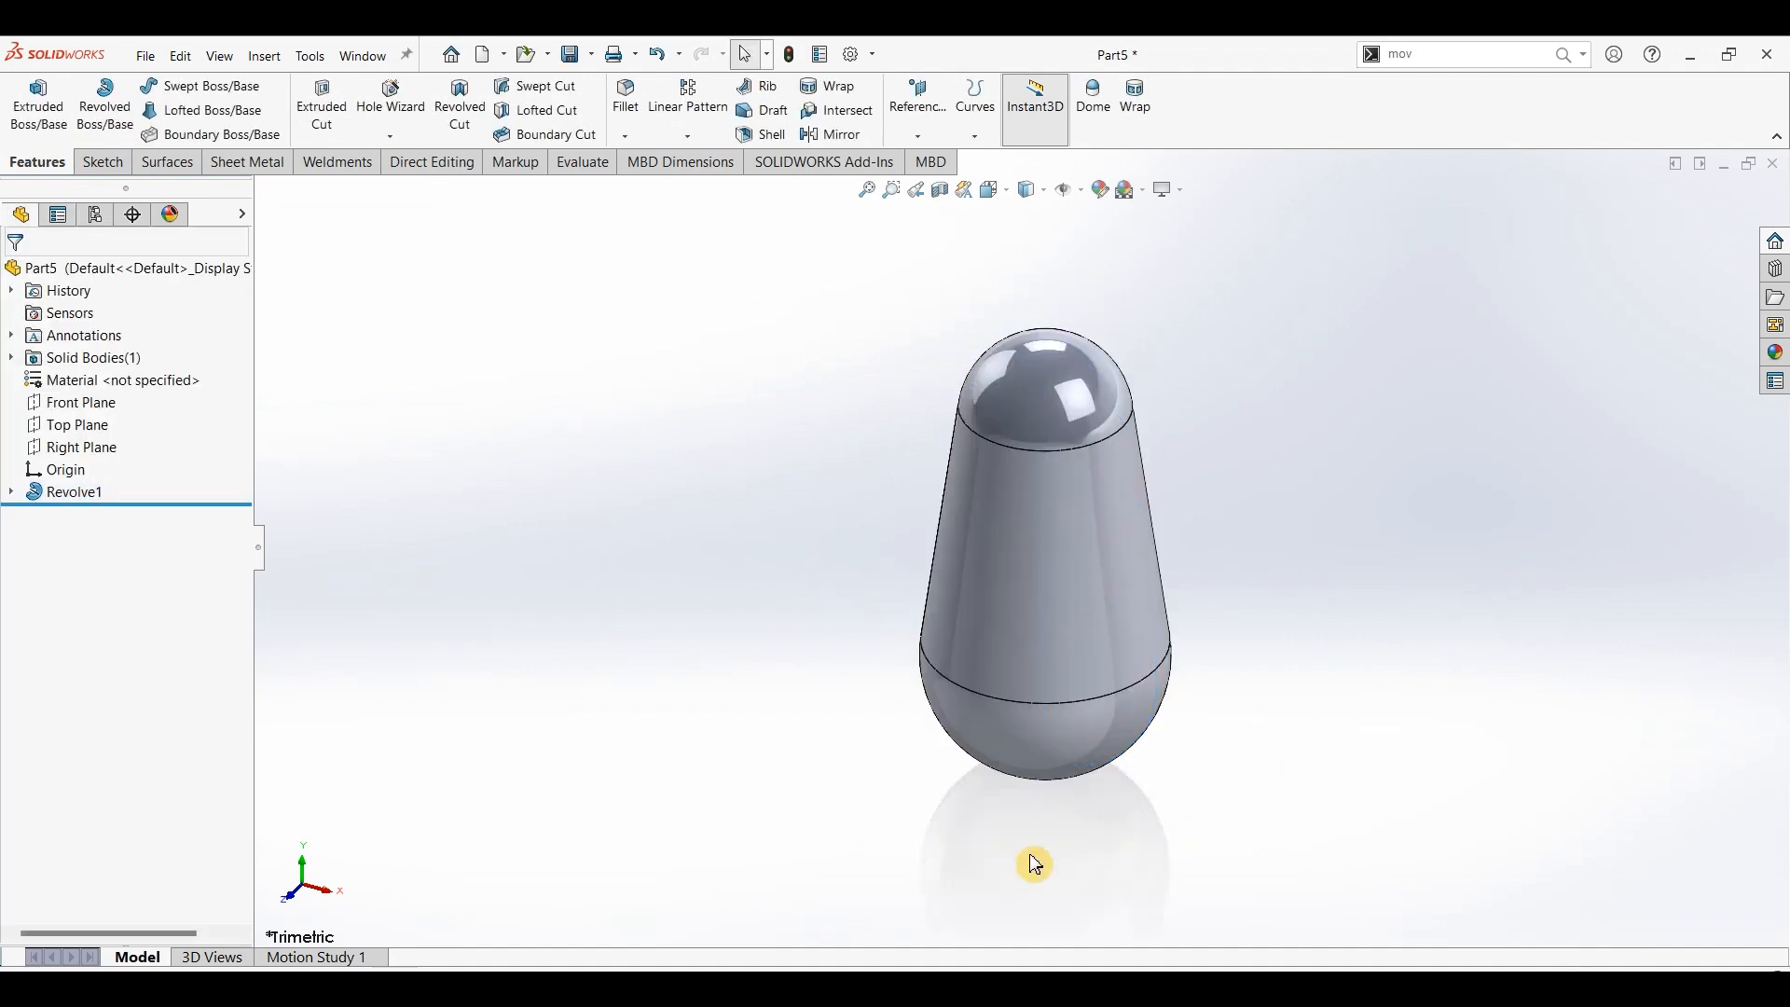
- Check the lower slot's dimensions in the Part247_dwg PDF drawing and return to the SOLIDWORKS part
click(746, 988)
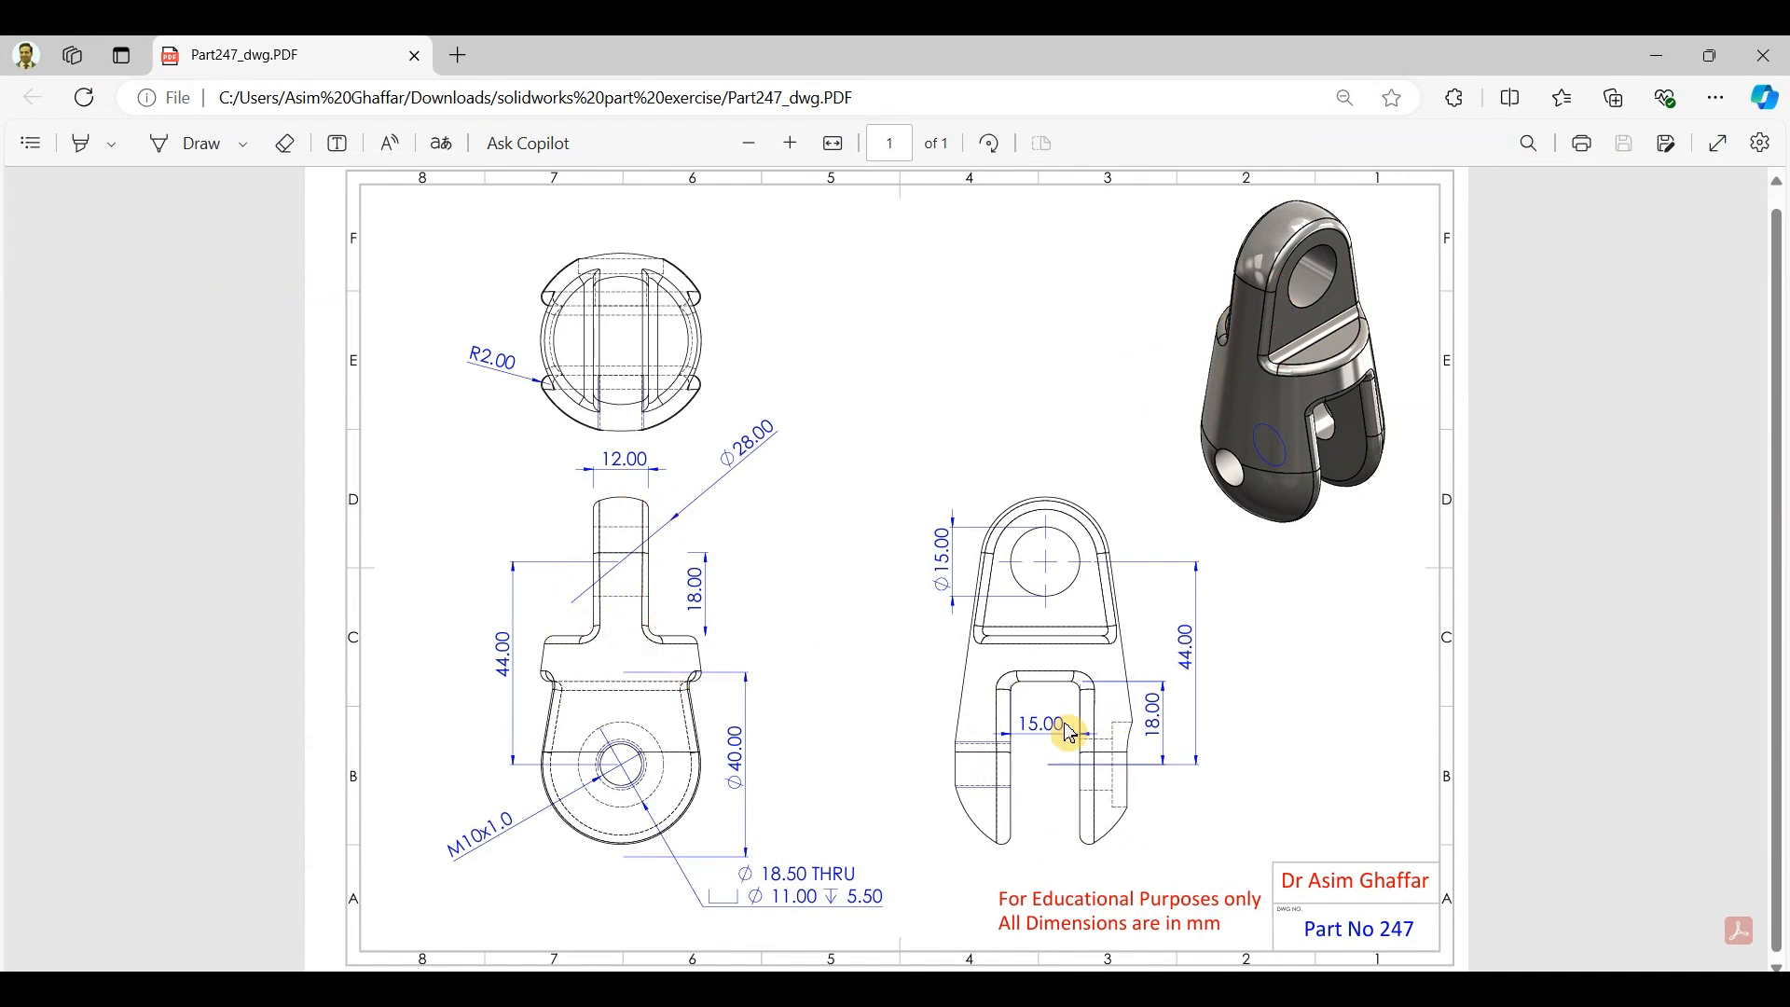
click(1658, 56)
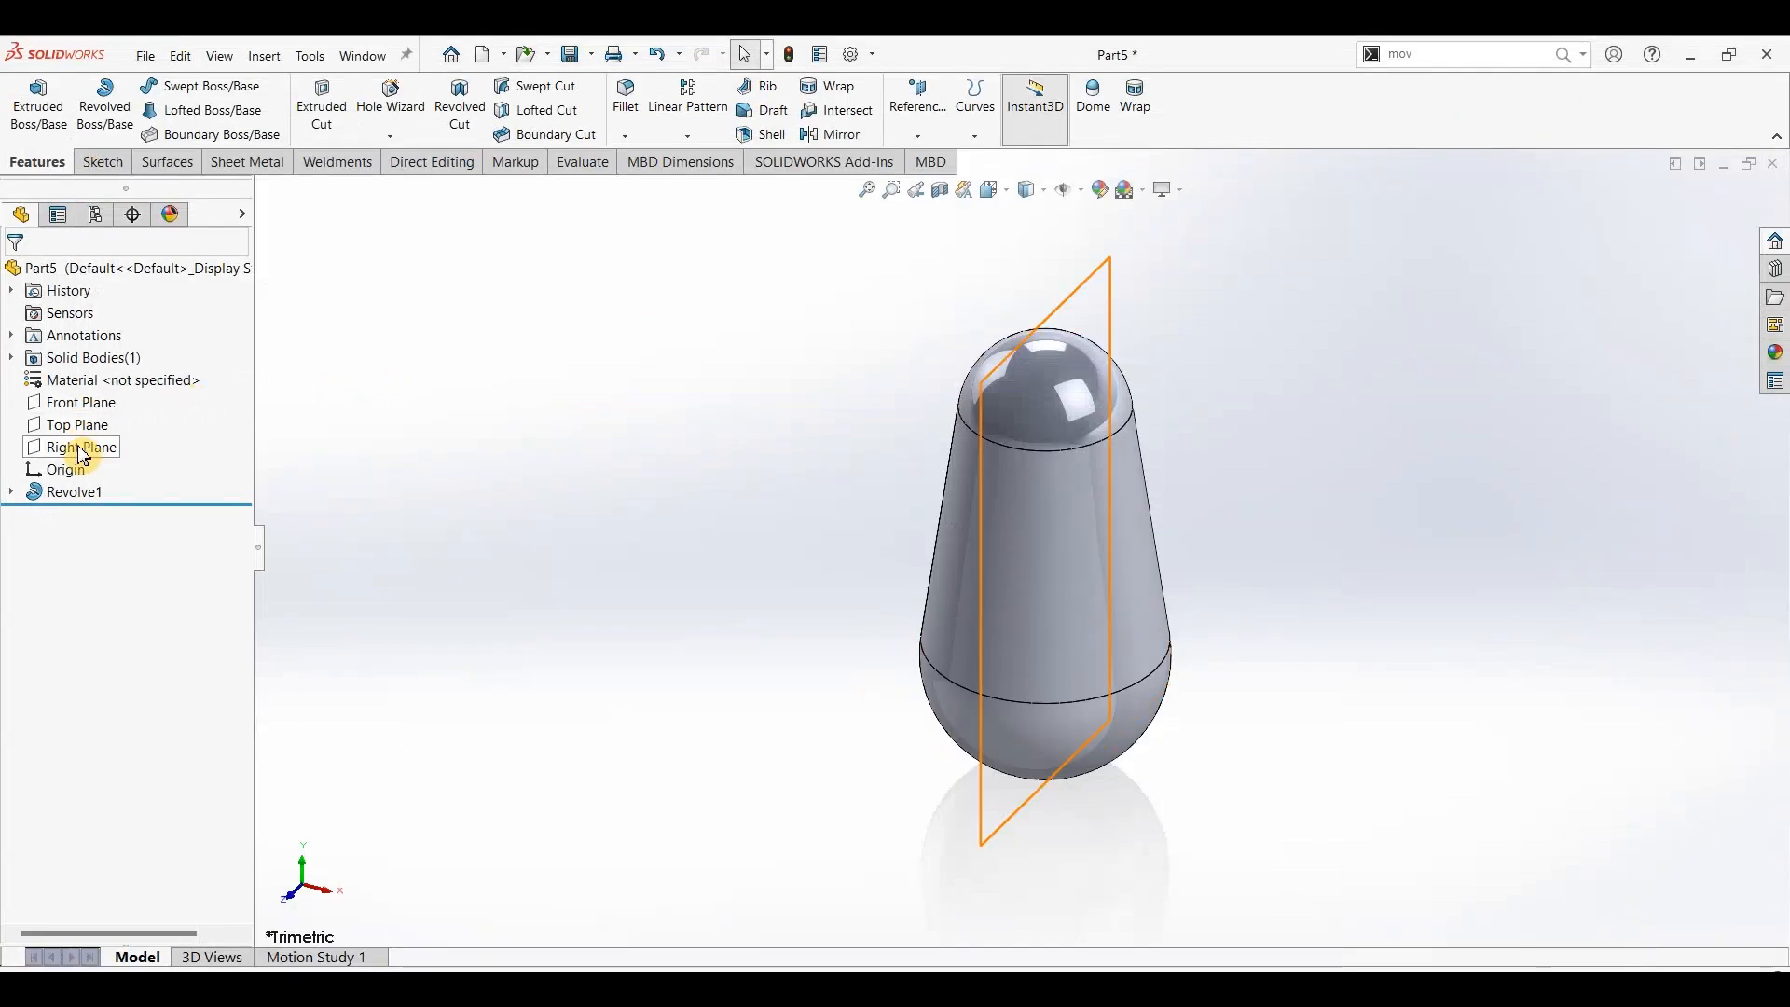
- Start a sketch on the Front Plane and draw a vertical centerline from the origin to just above the body's top
click(94, 411)
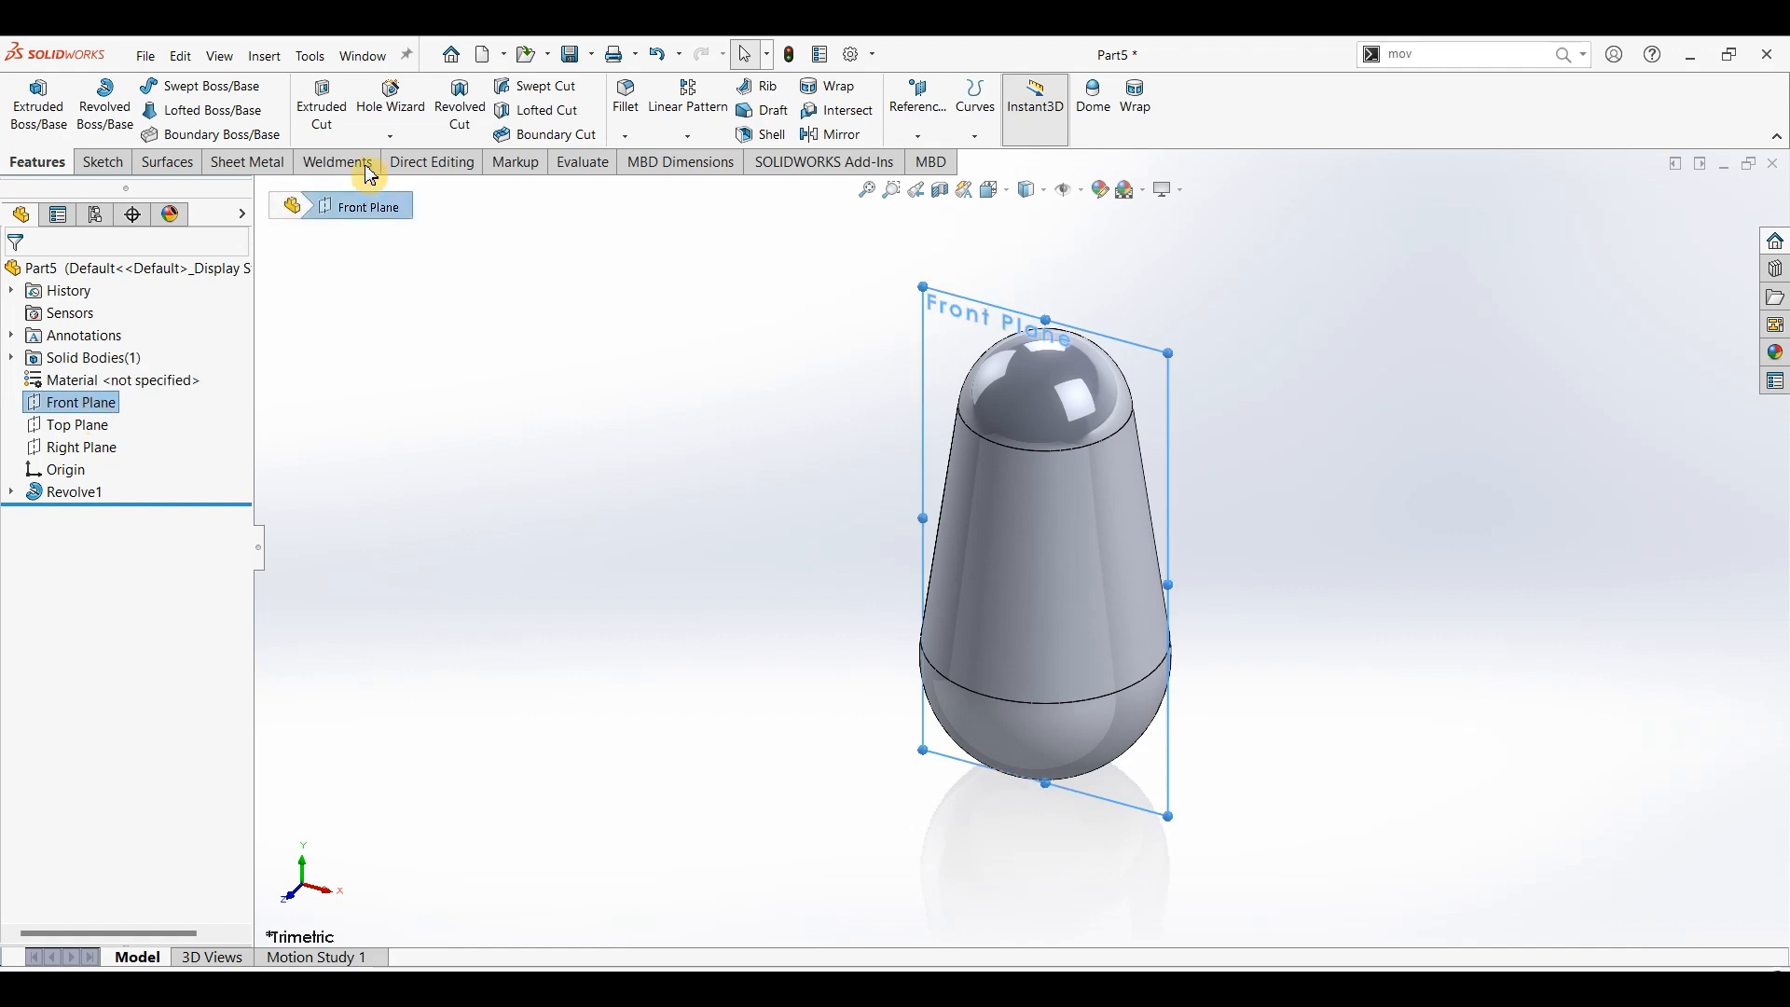
click(99, 164)
click(37, 117)
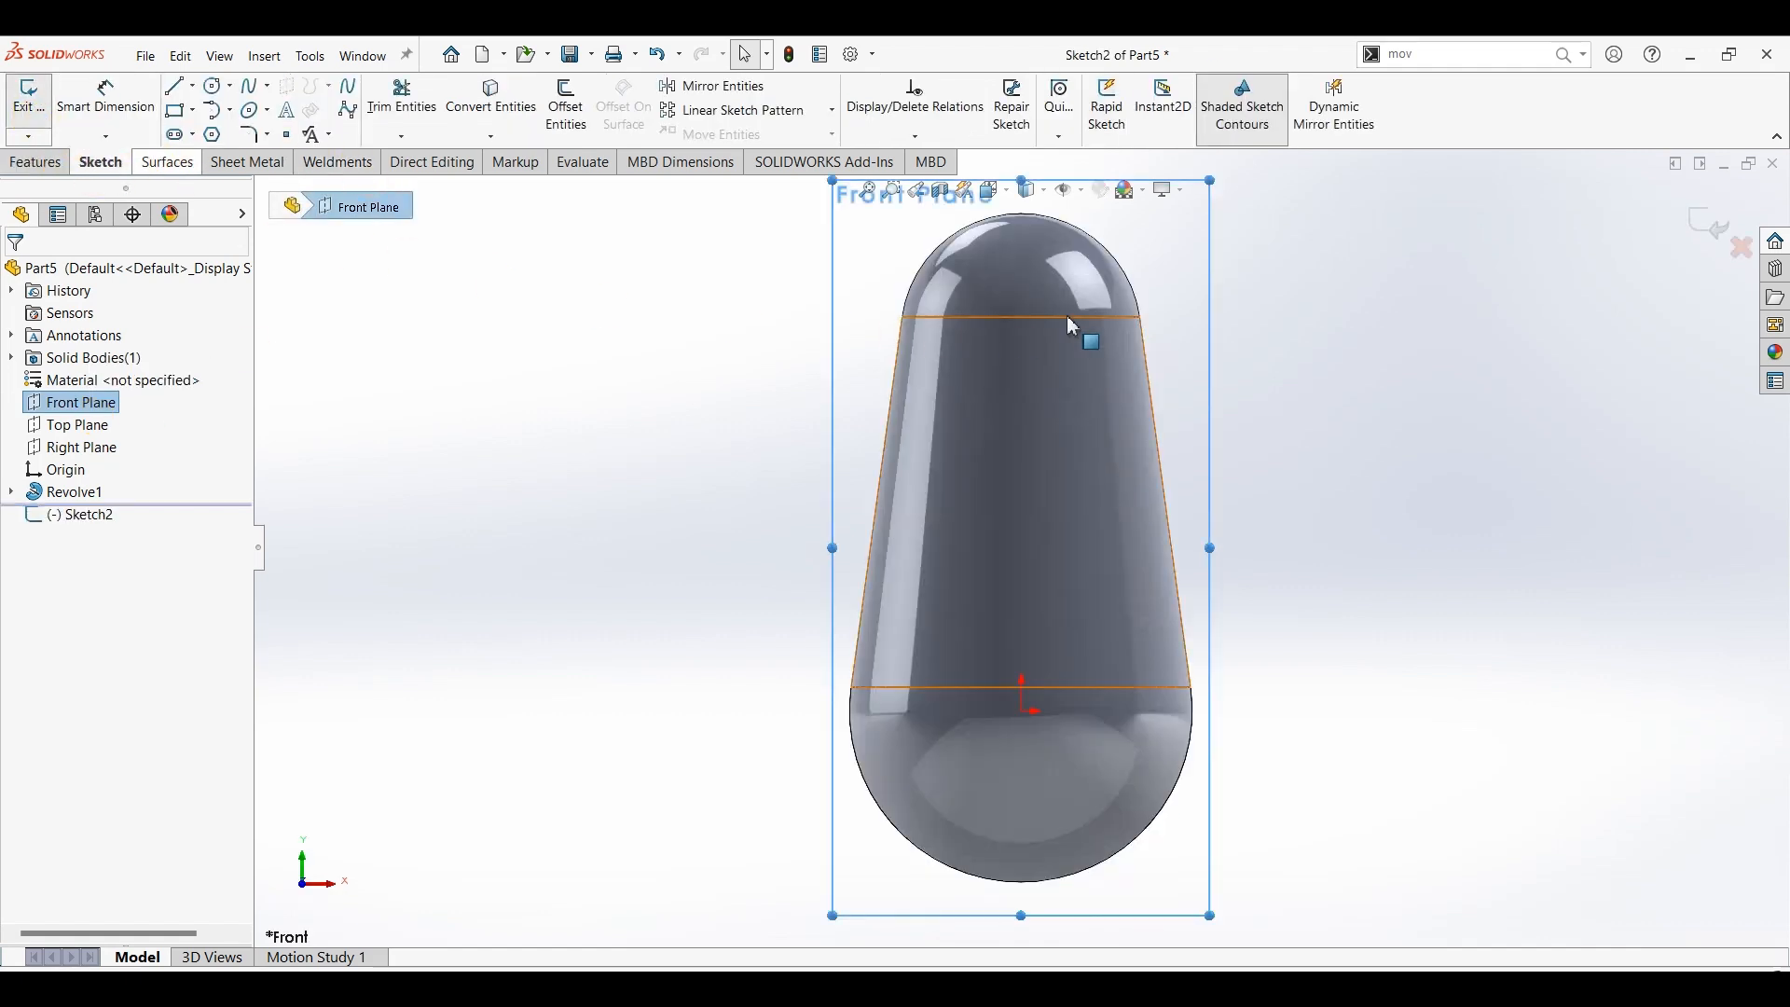
click(193, 85)
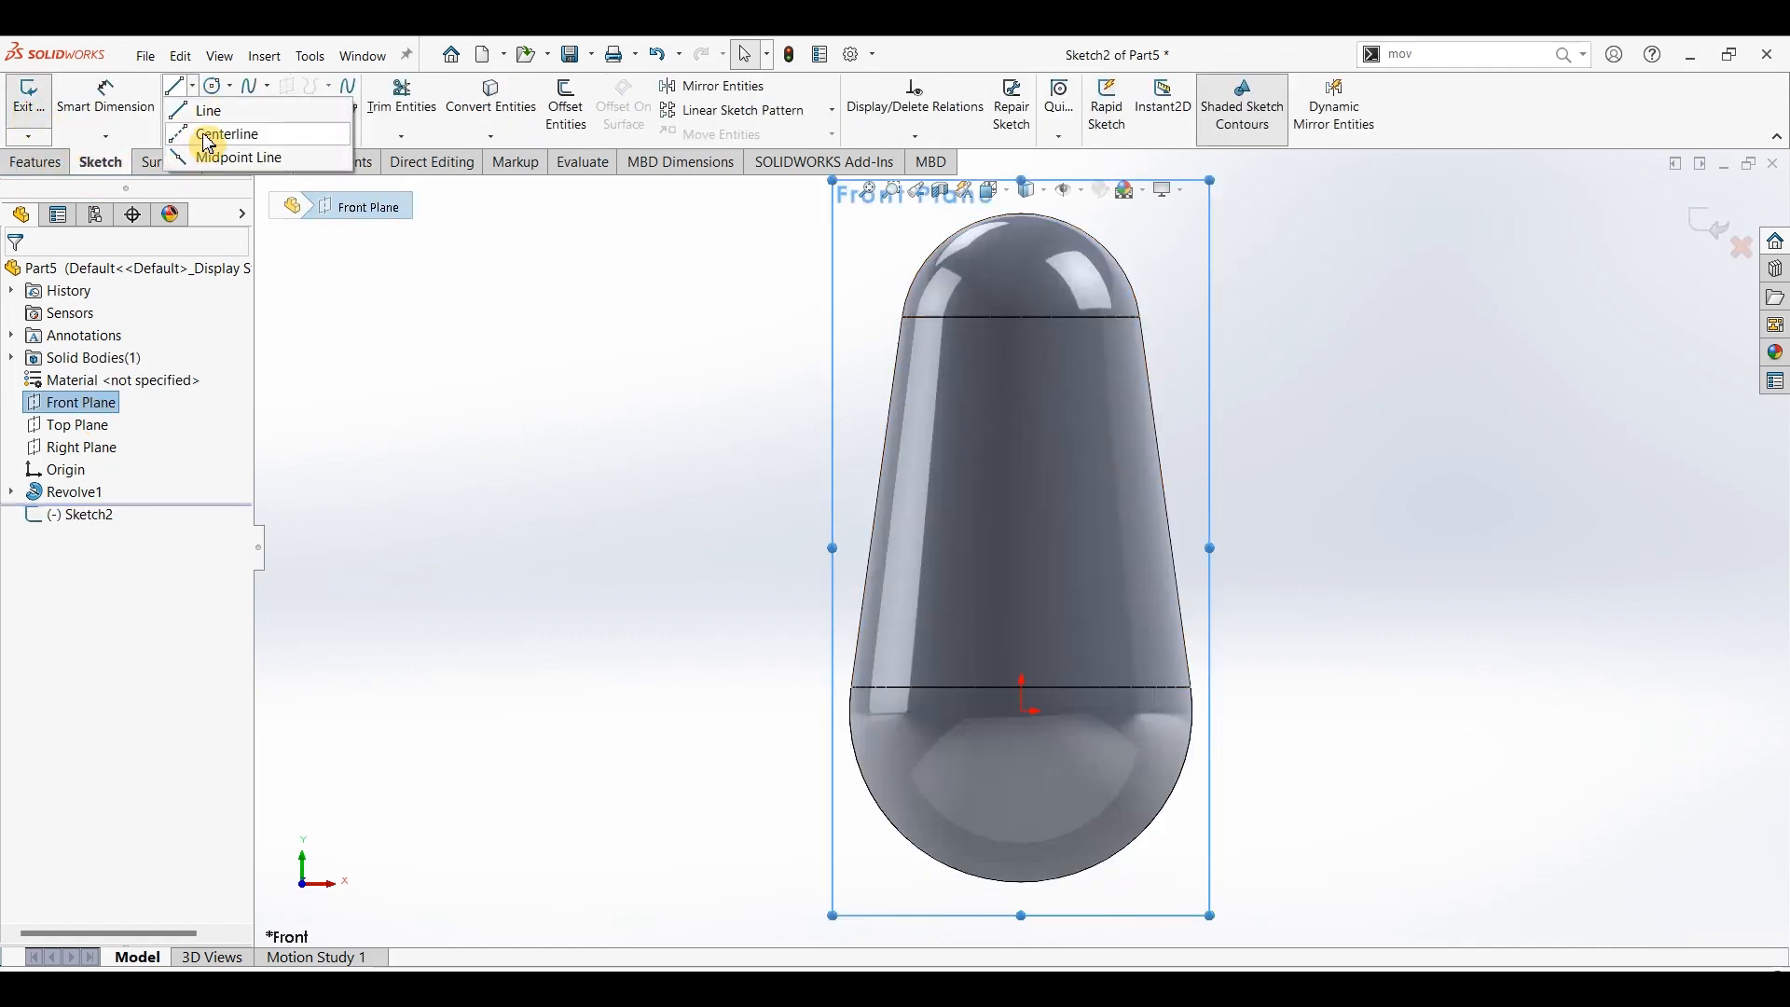
click(210, 136)
click(1023, 711)
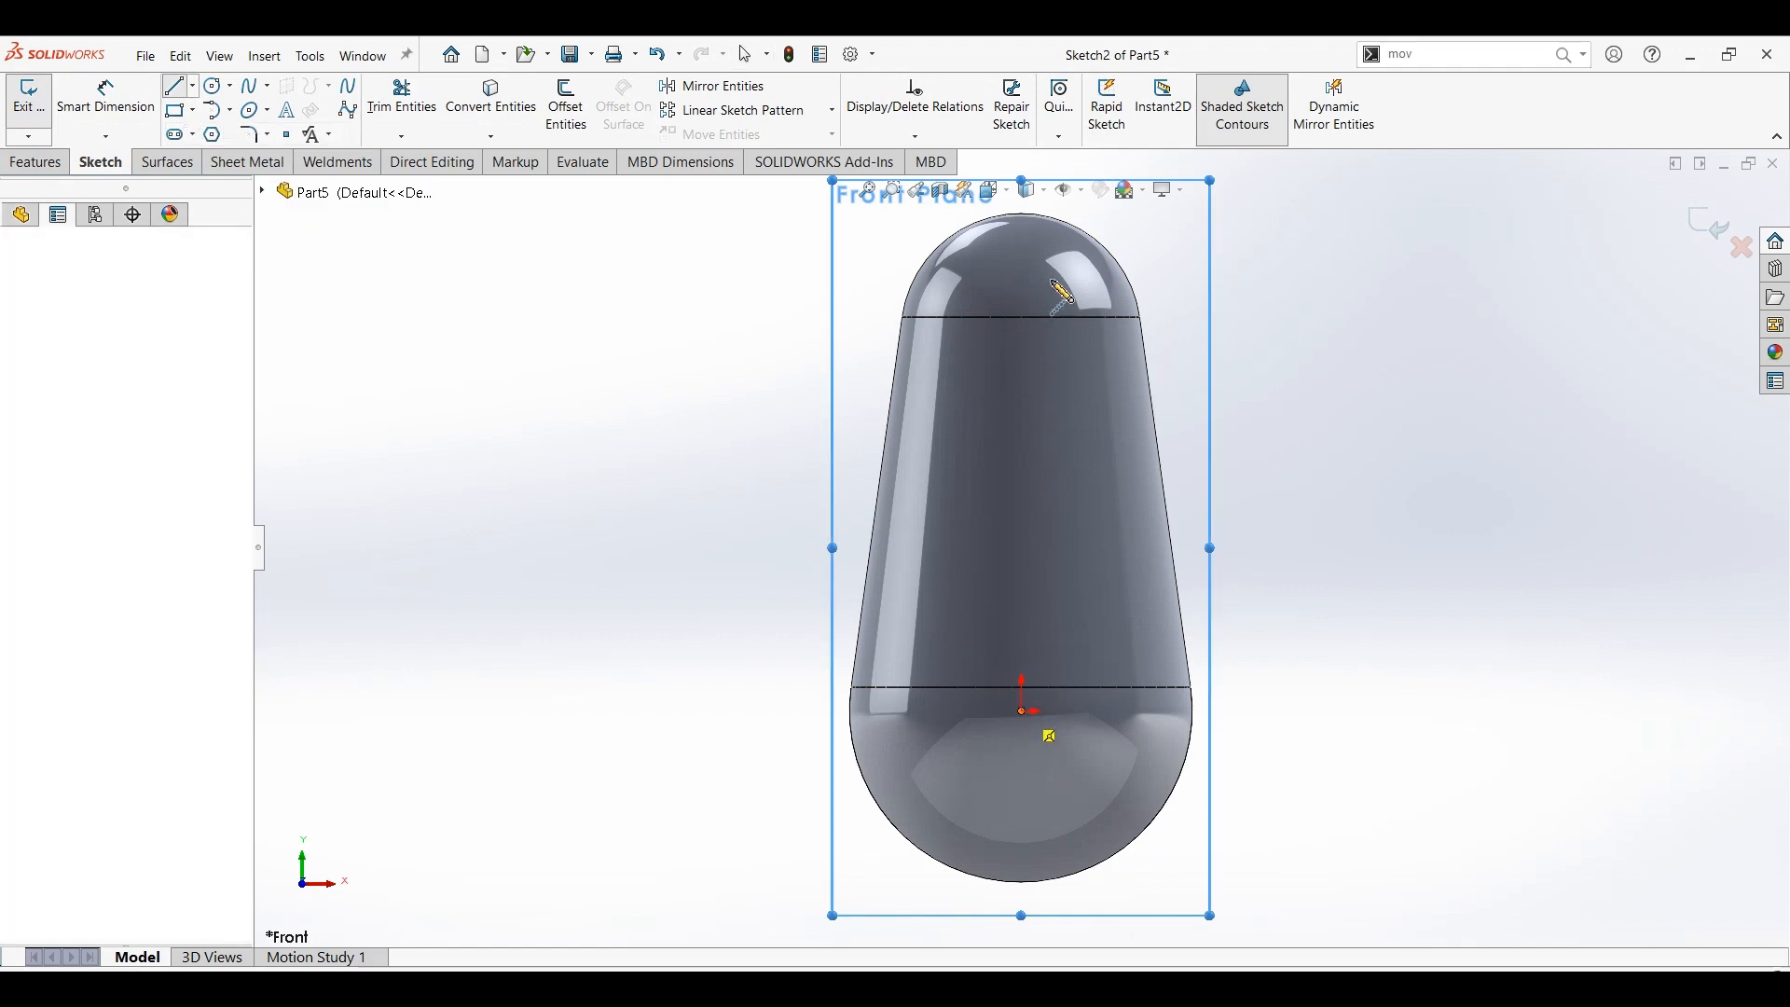
scroll(1025, 559, up, 2)
click(1023, 288)
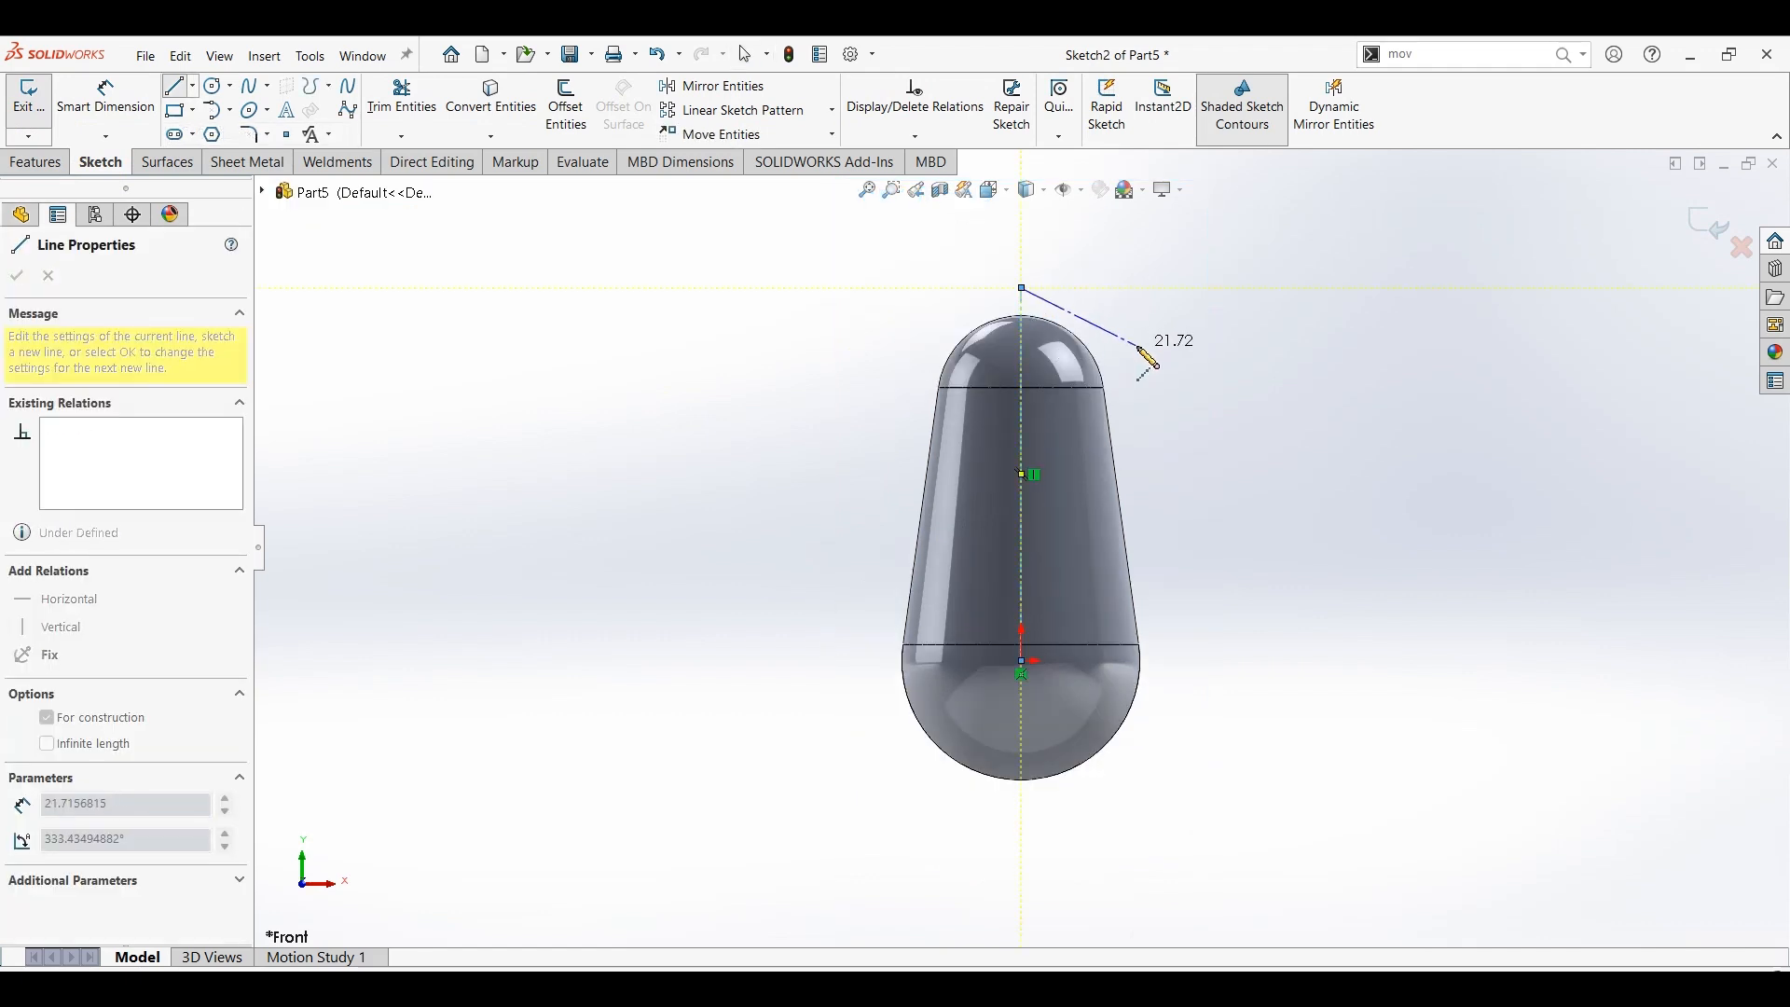
key(Escape)
- Draw a corner rectangle about 23 by 52 mm on the right of the centerline and mirror it about the centerline
click(177, 113)
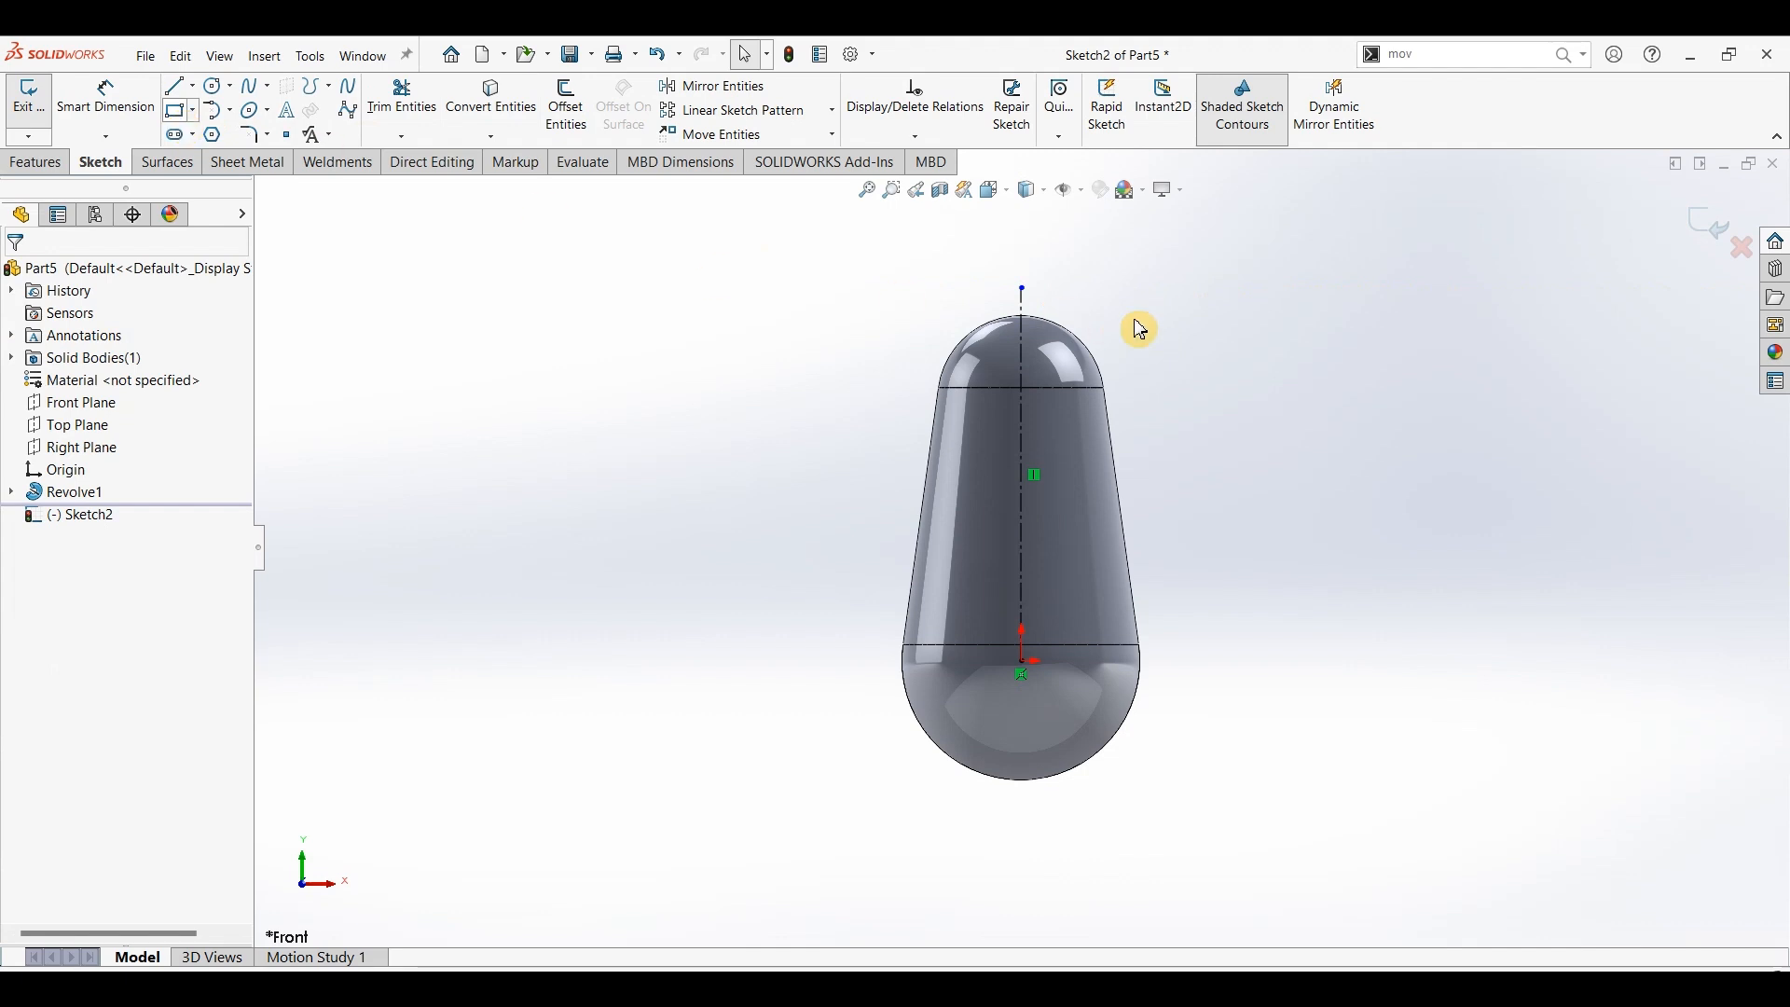
click(1043, 289)
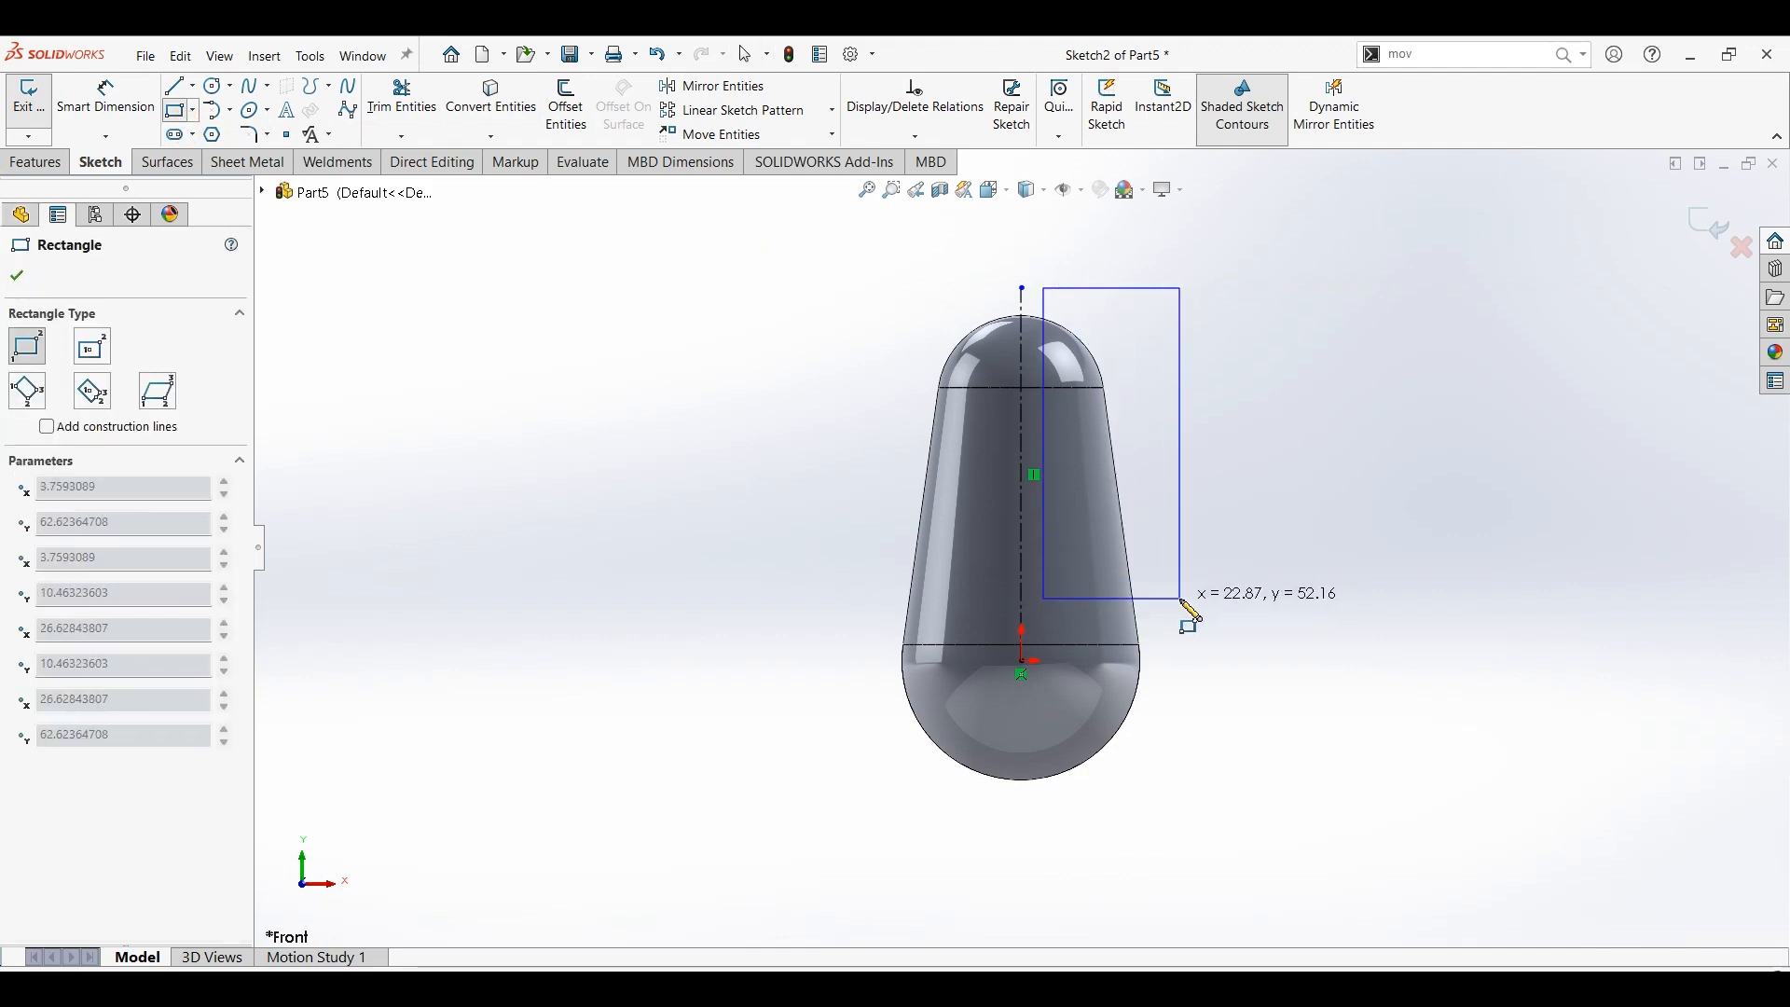
click(1182, 599)
key(Escape)
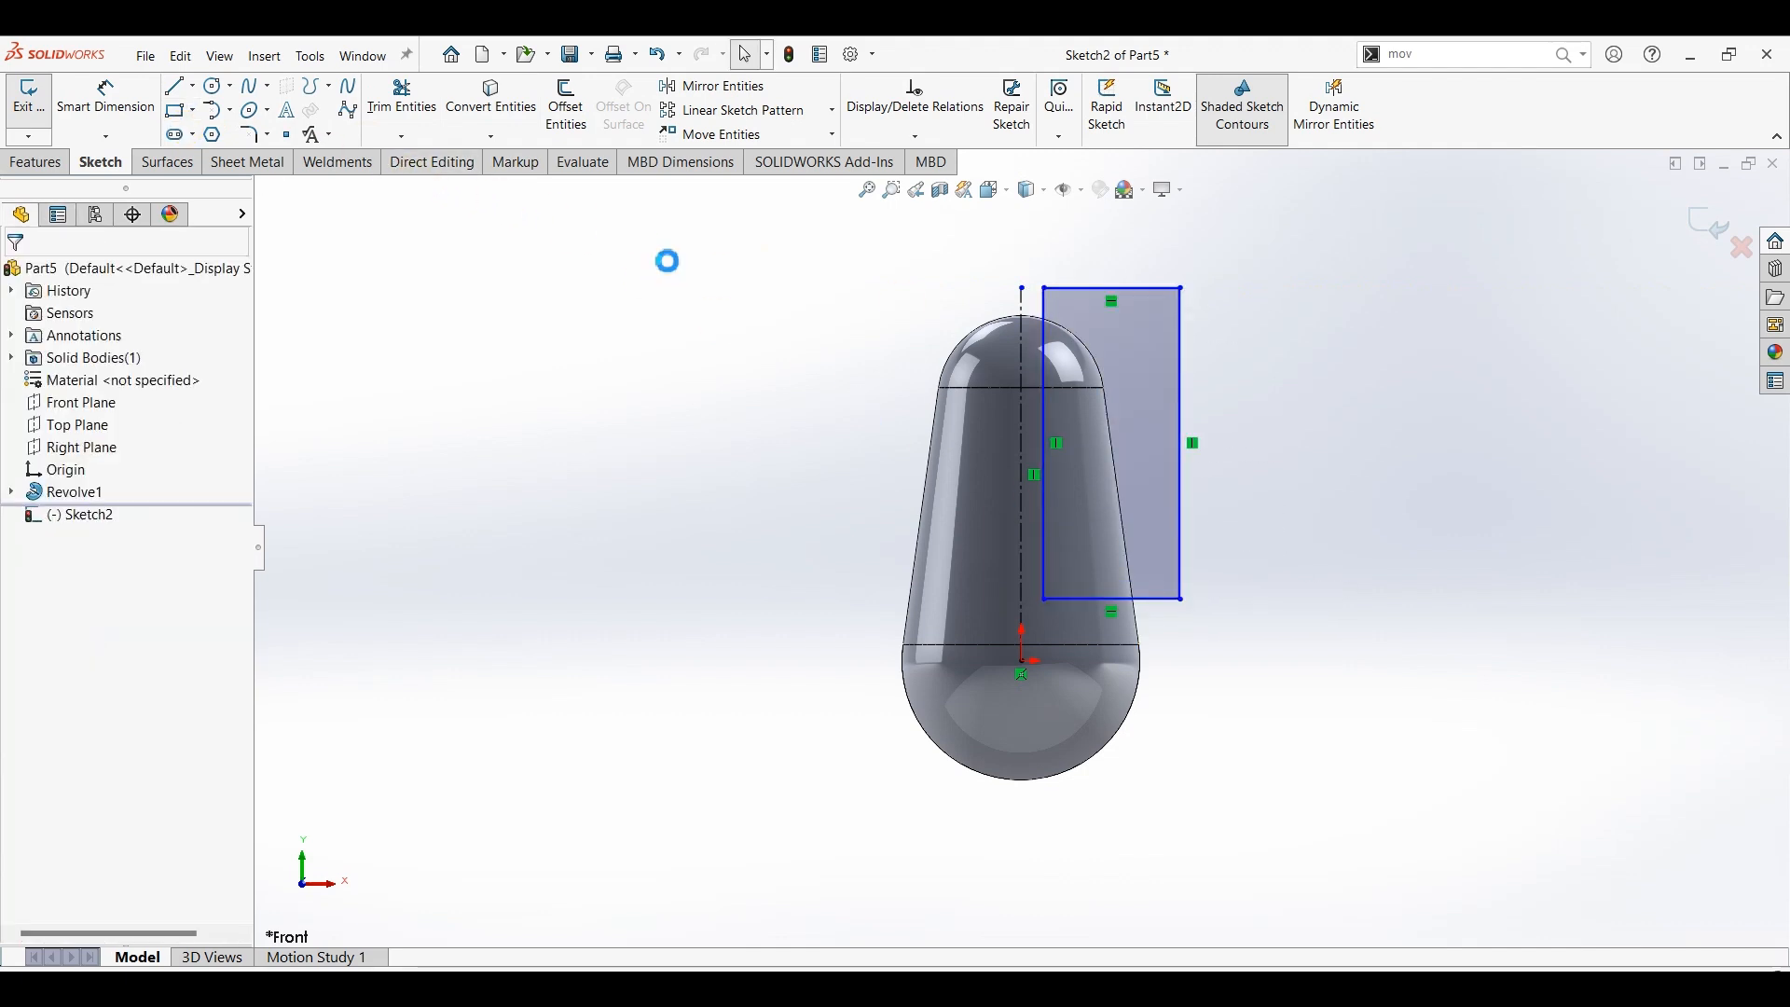
click(719, 92)
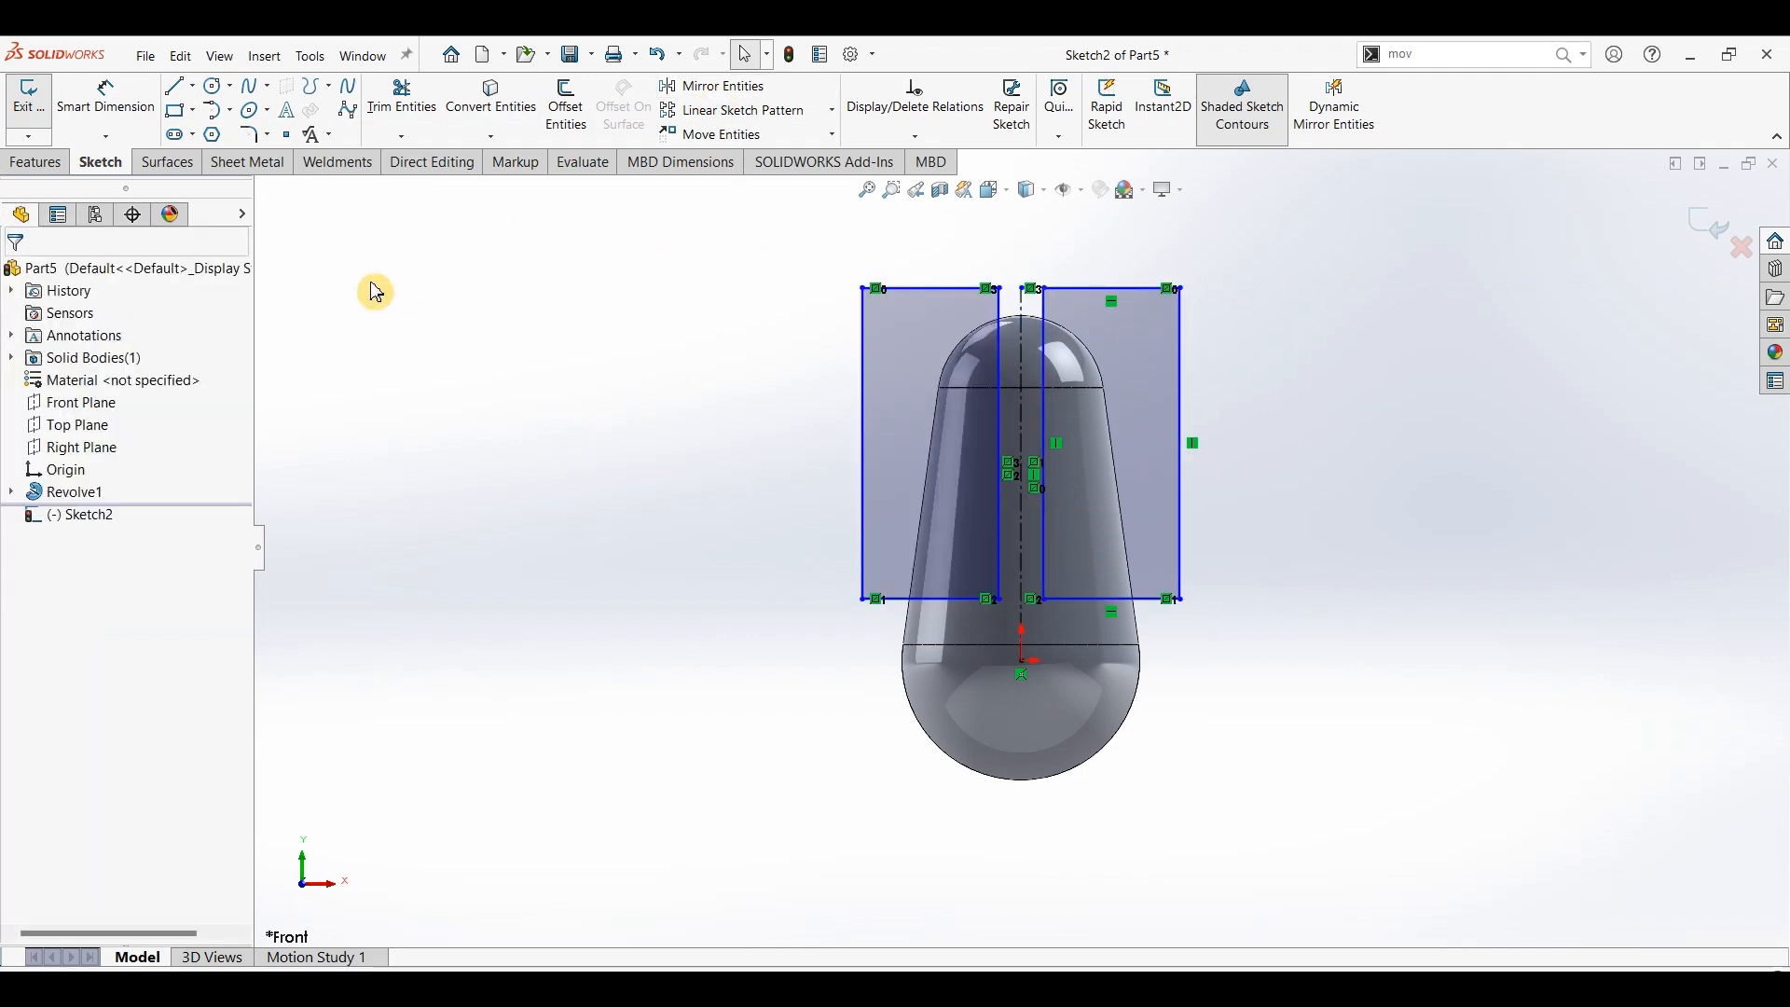
- Dimension the gap between the inner vertical edges of the two rectangles as 12 mm
click(106, 96)
click(1028, 376)
click(1044, 382)
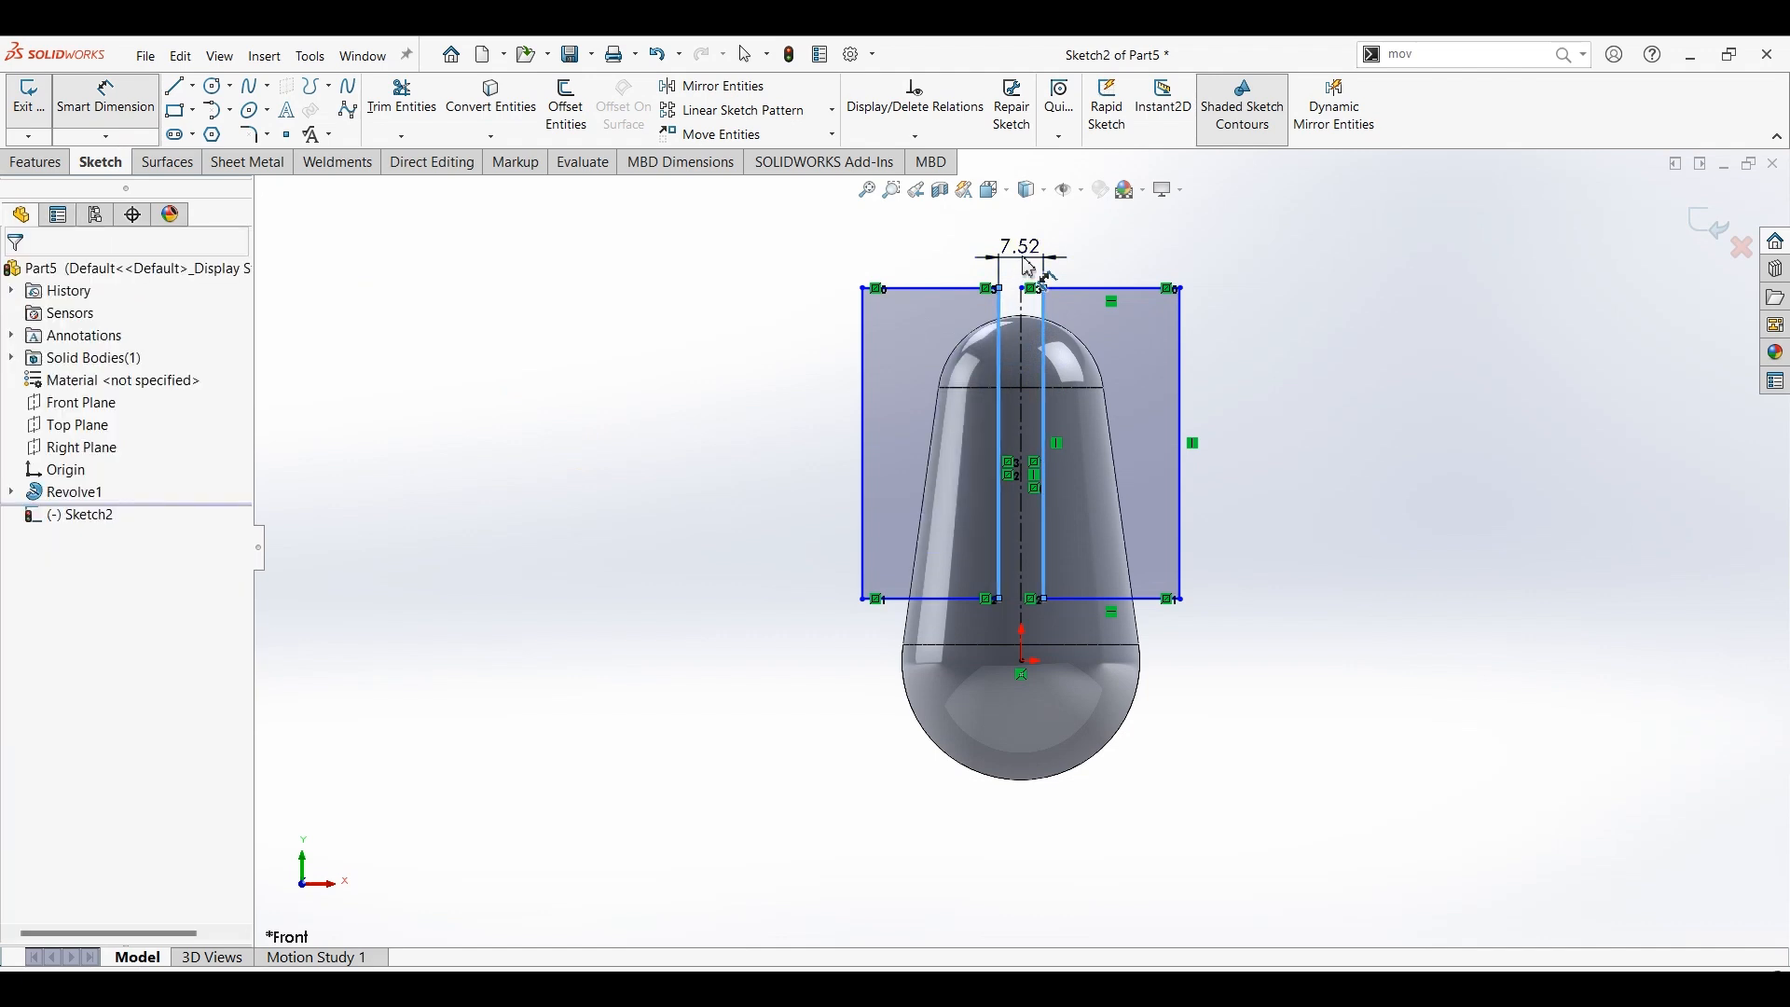
click(1021, 283)
key(Return)
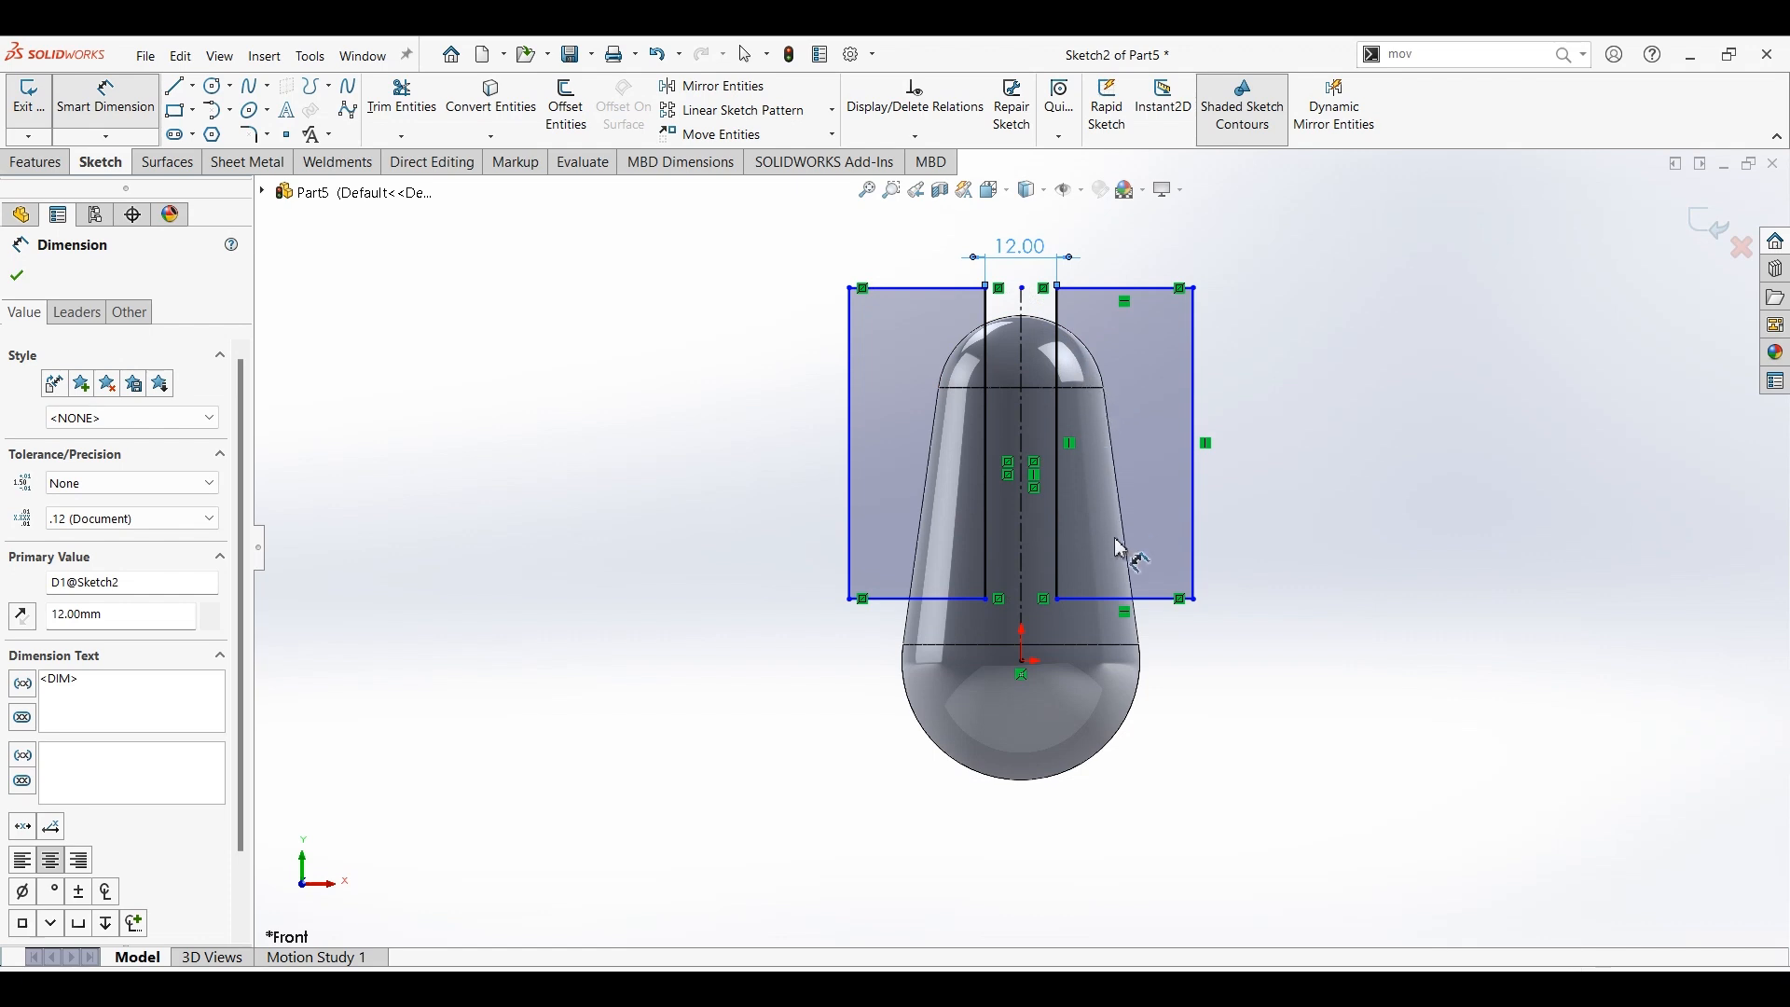
- Set the distance from the body's upper tangent edge down to the rectangles' lower edge to 18 mm and slightly adjust the outer corner
click(1101, 390)
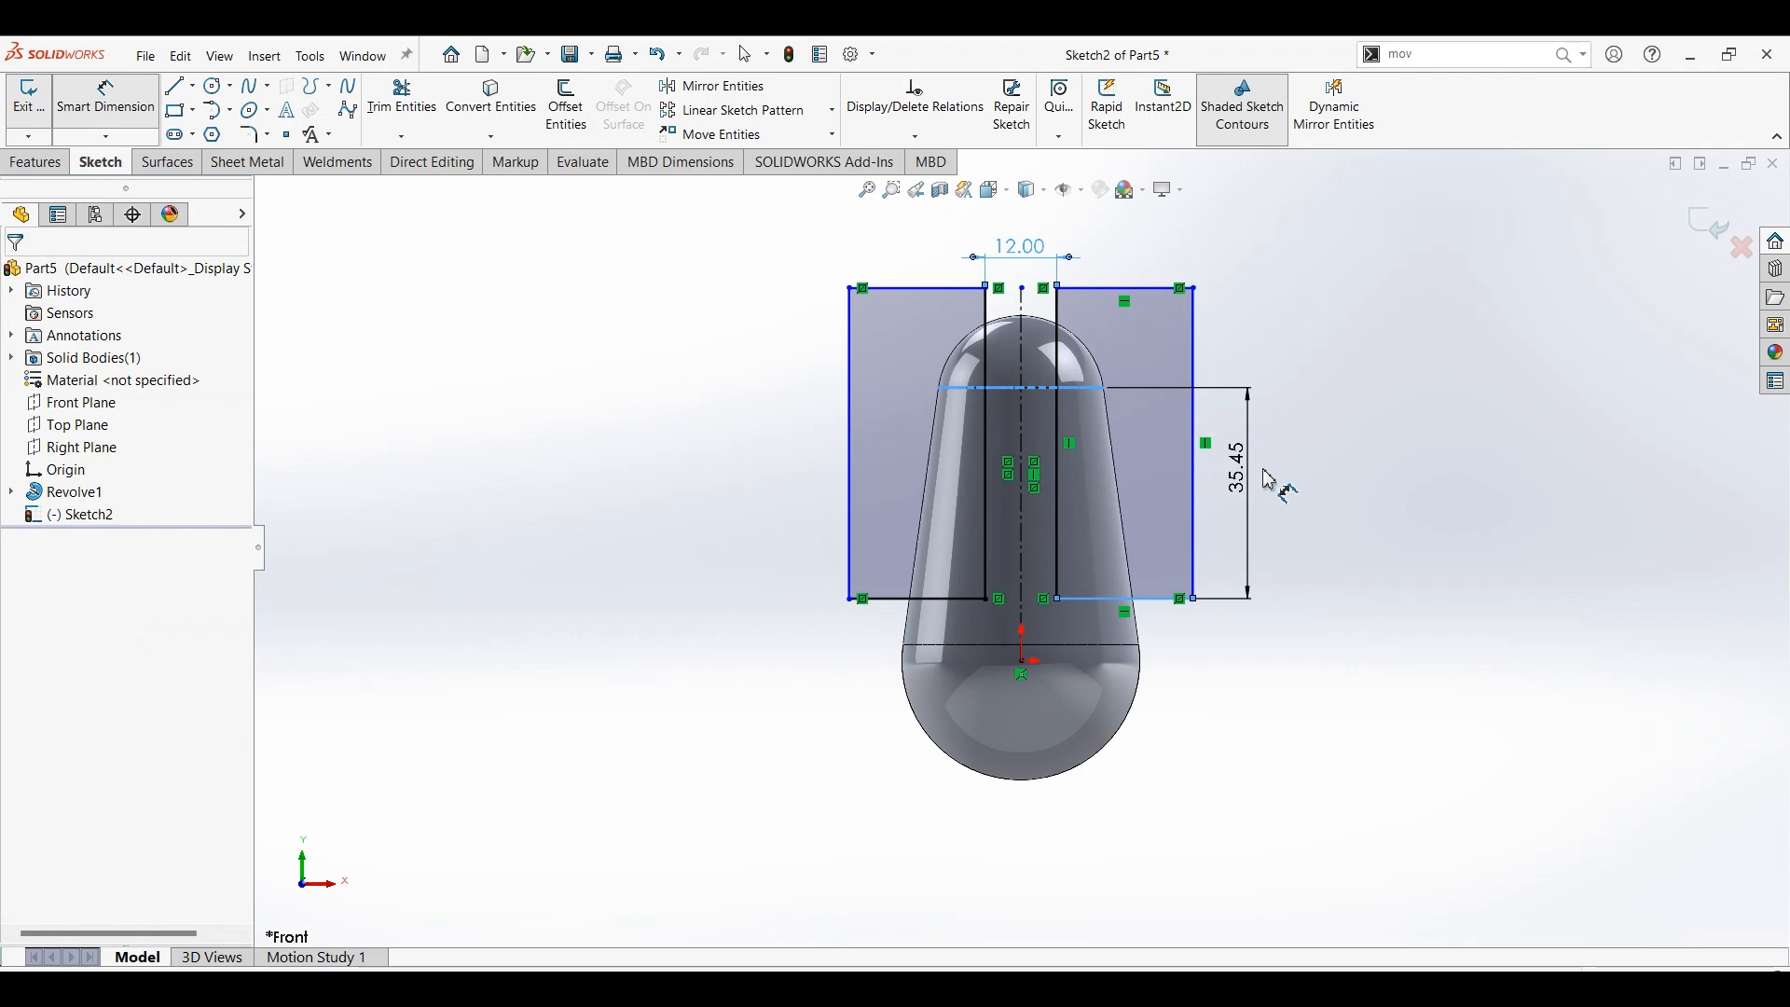
click(1256, 480)
text(18)
key(Return)
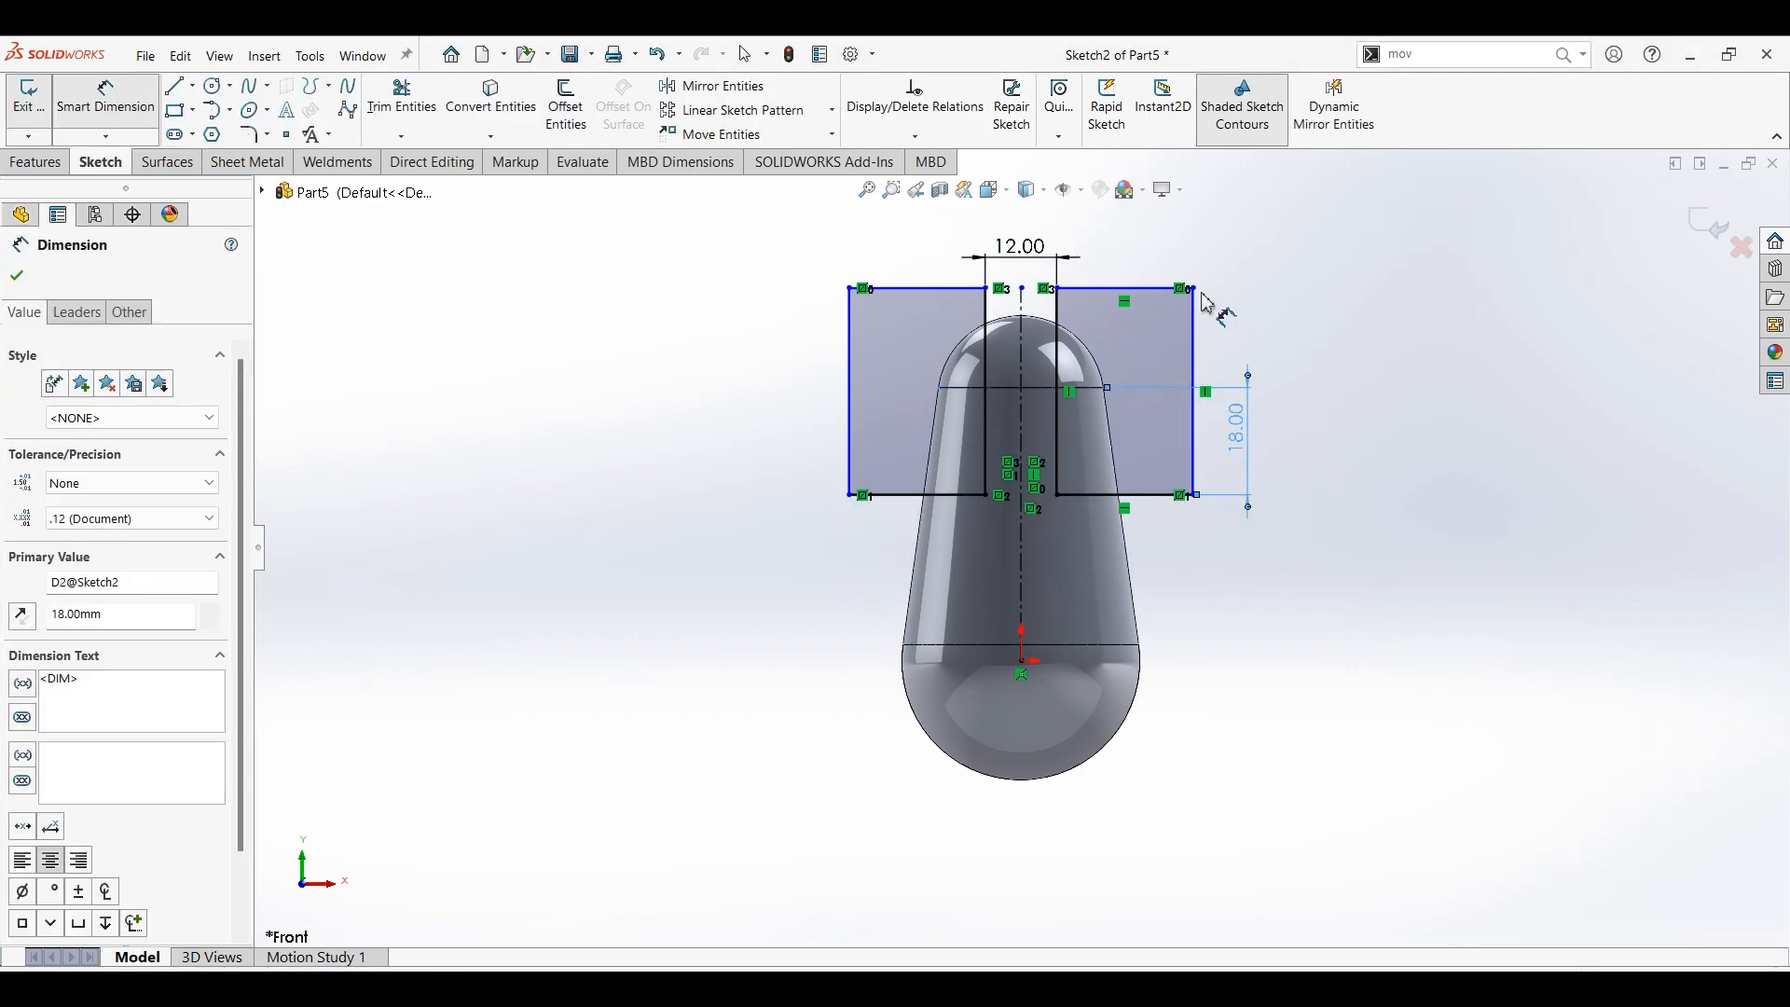
key(Escape)
mouse_move(1193, 288)
mouse_down()
mouse_move(1156, 323)
mouse_move(1194, 293)
mouse_up()
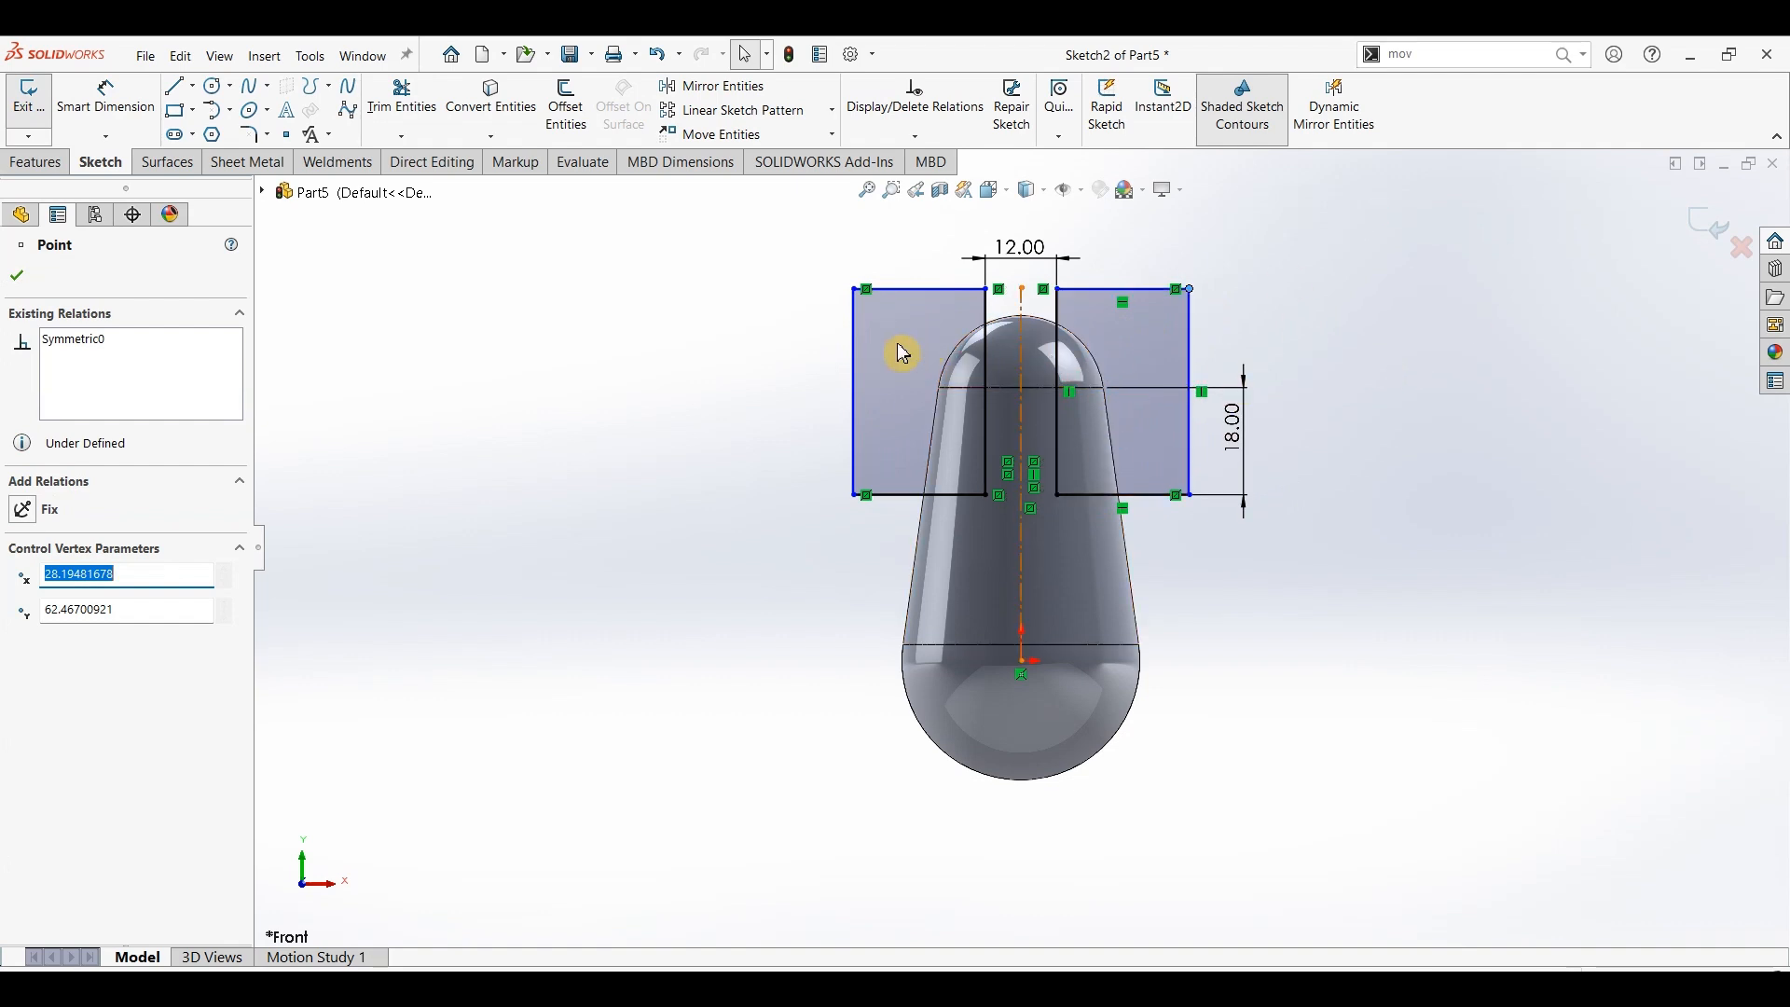
- Cut-extrude both rectangles Through All - Both to flatten the two sides of the upper body
click(49, 168)
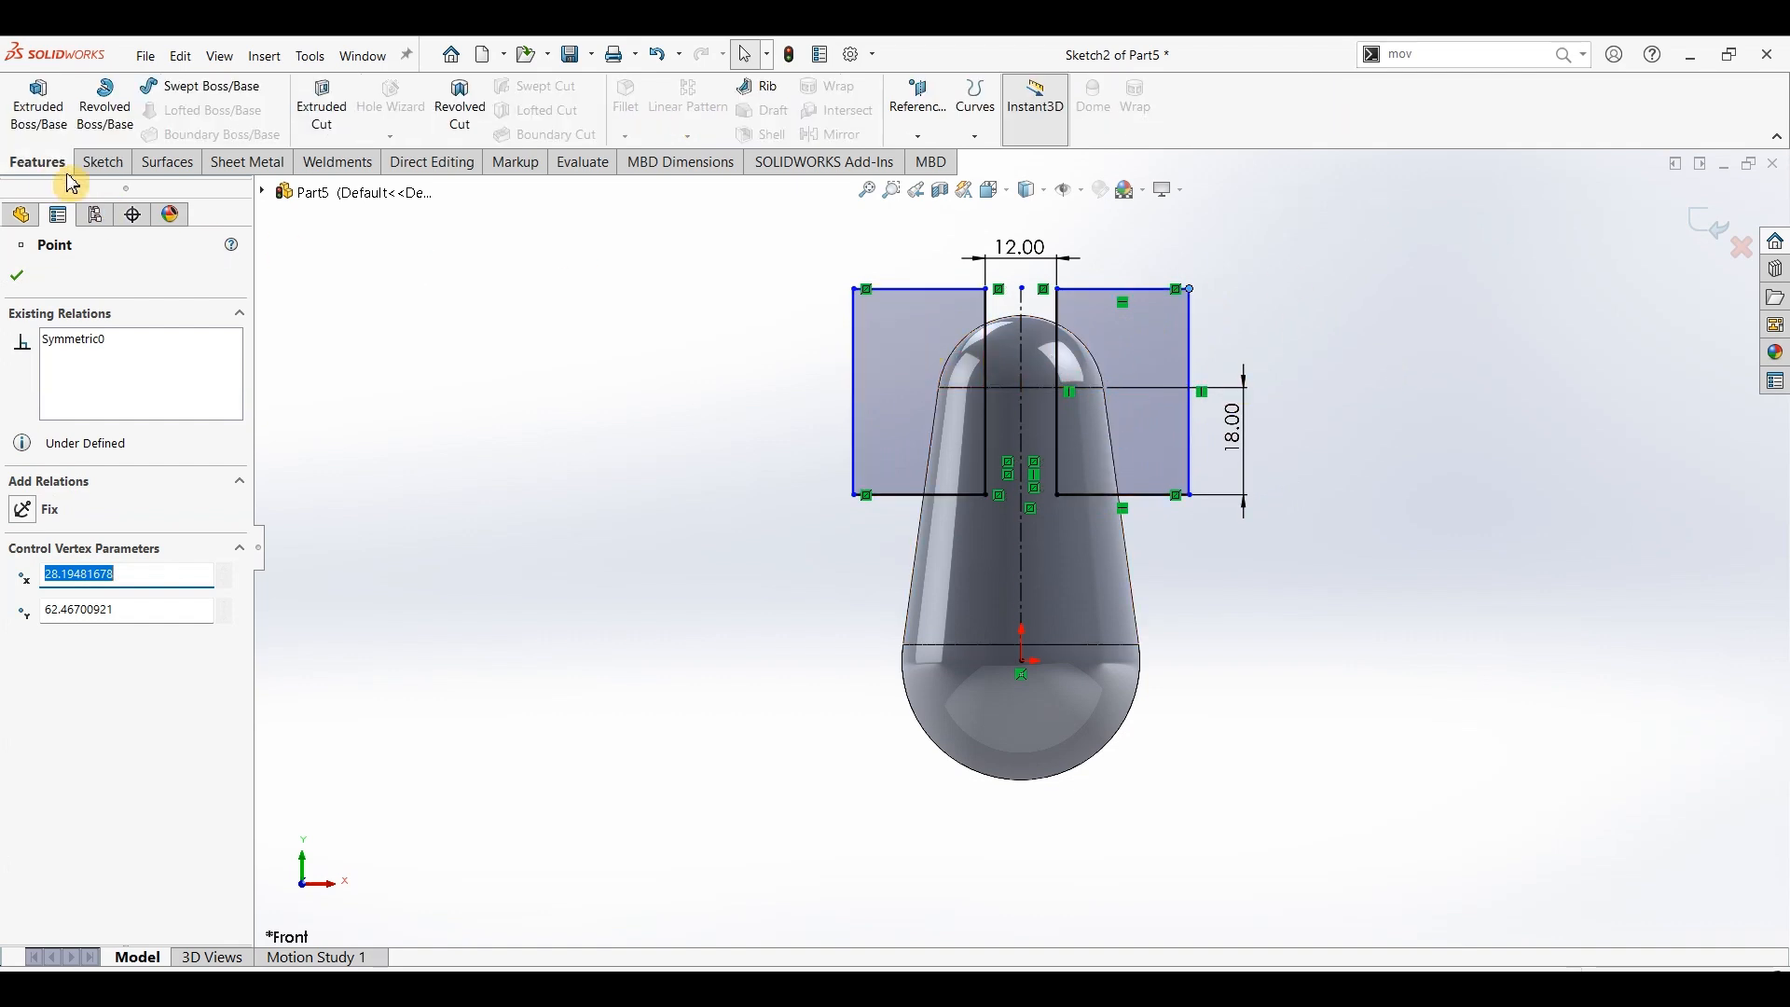
click(323, 111)
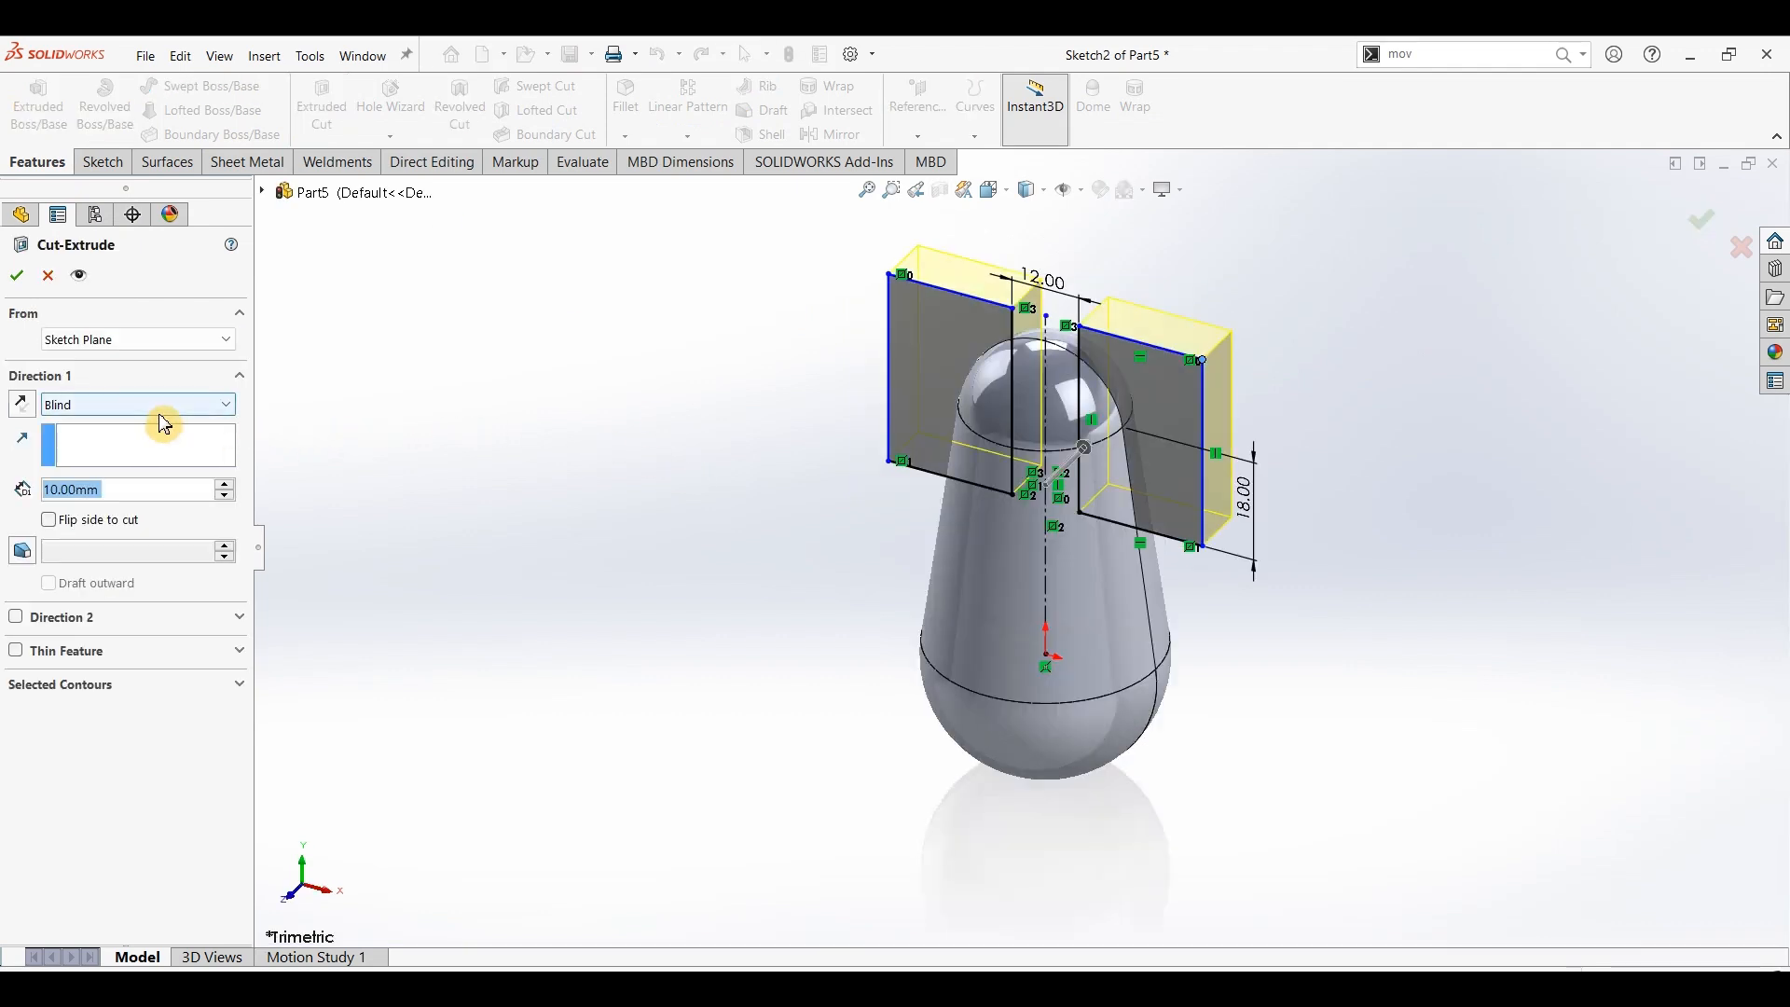
click(164, 406)
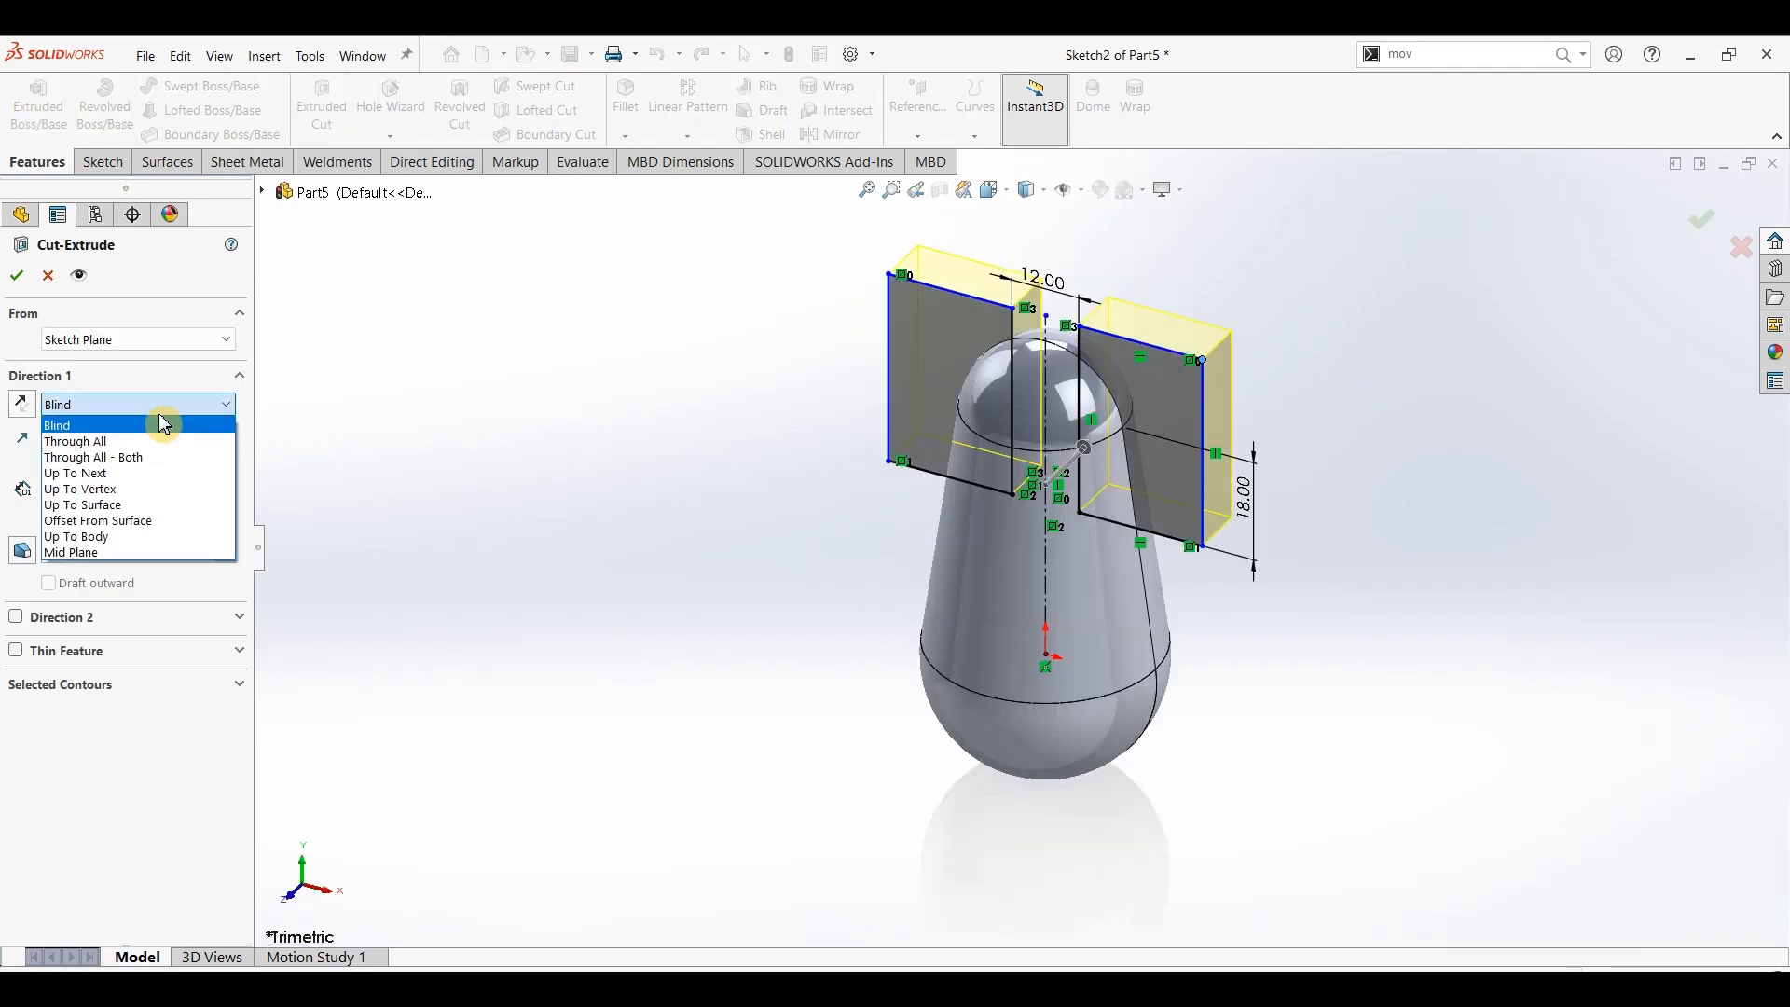
click(110, 458)
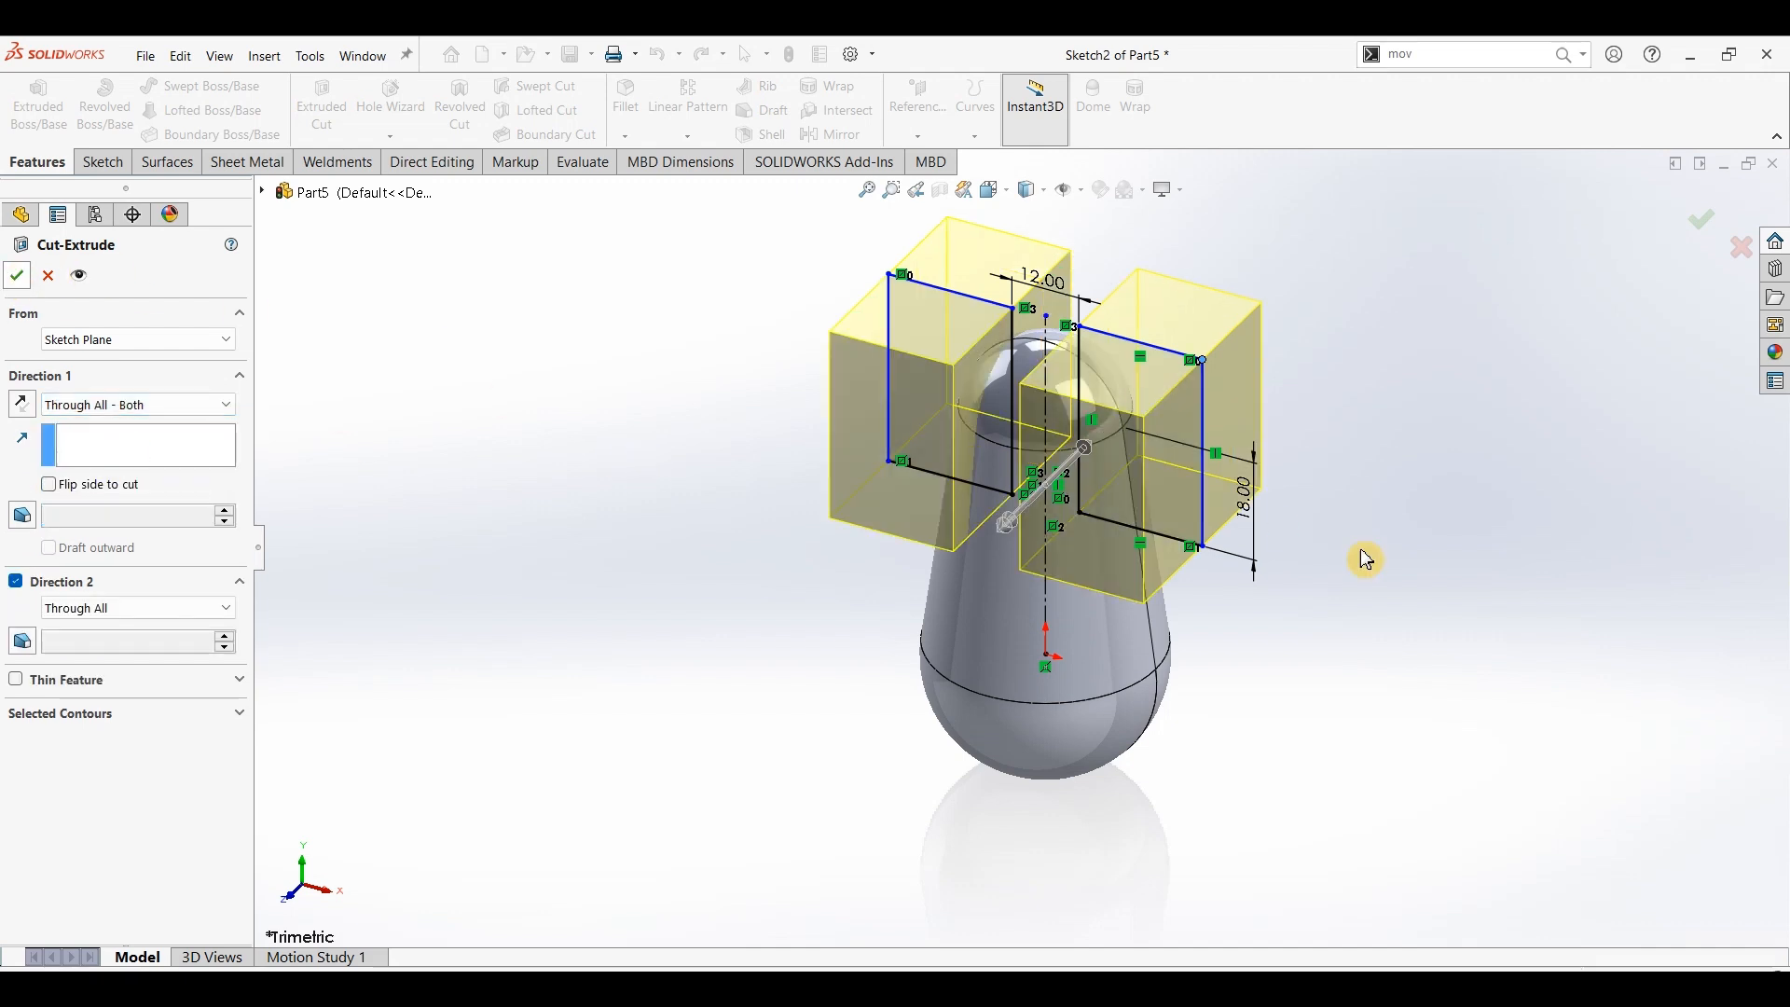
key(Return)
click(1510, 452)
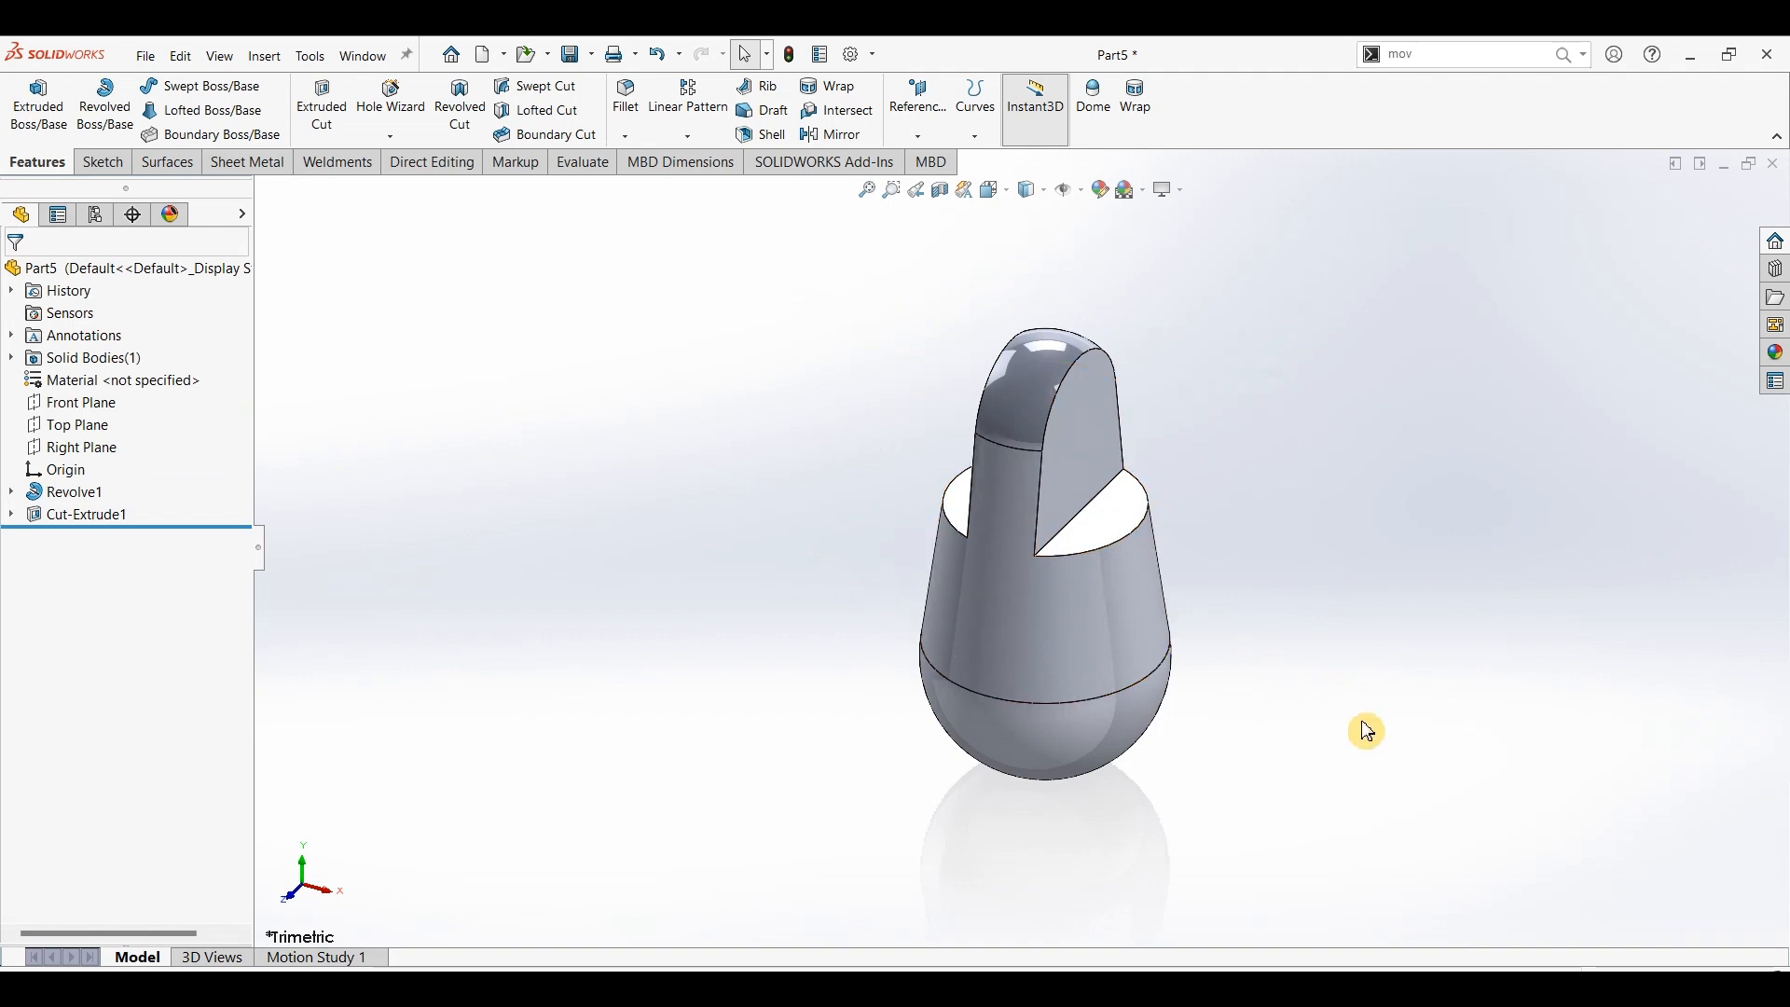
- Start a sketch on the Right Plane and draw a circle about 13 mm in diameter at the centre of the rounded top
click(343, 523)
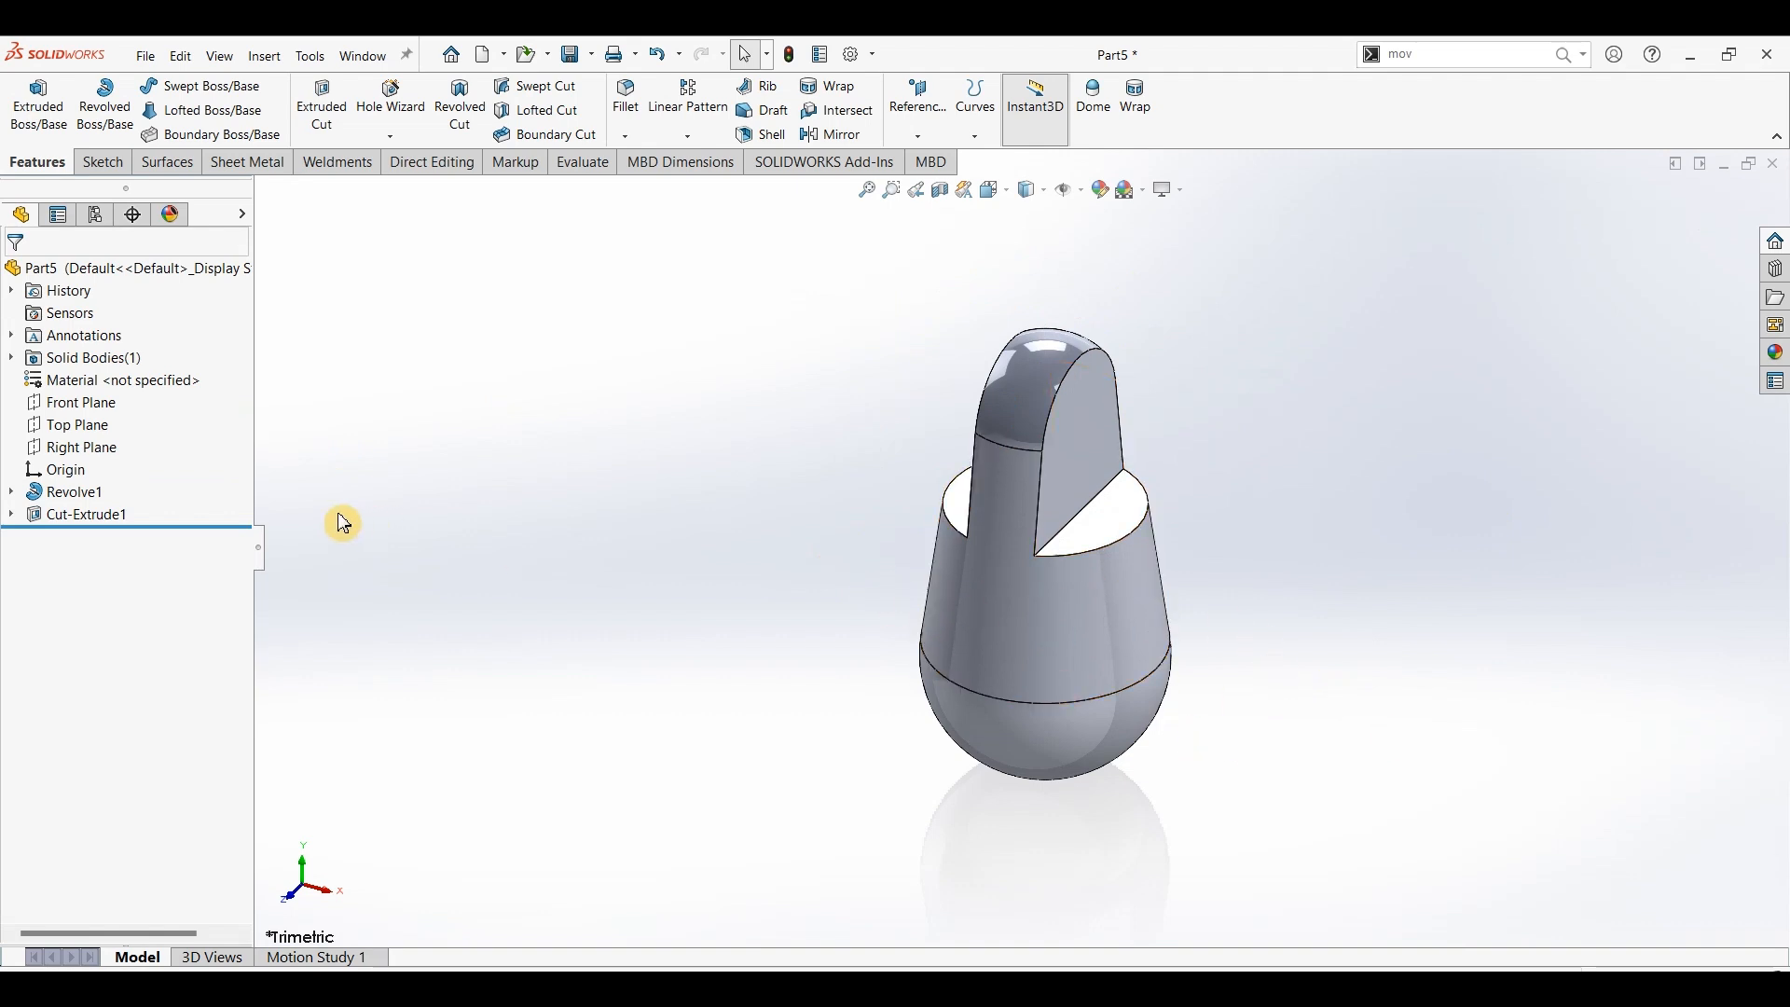
click(74, 450)
click(103, 169)
click(32, 103)
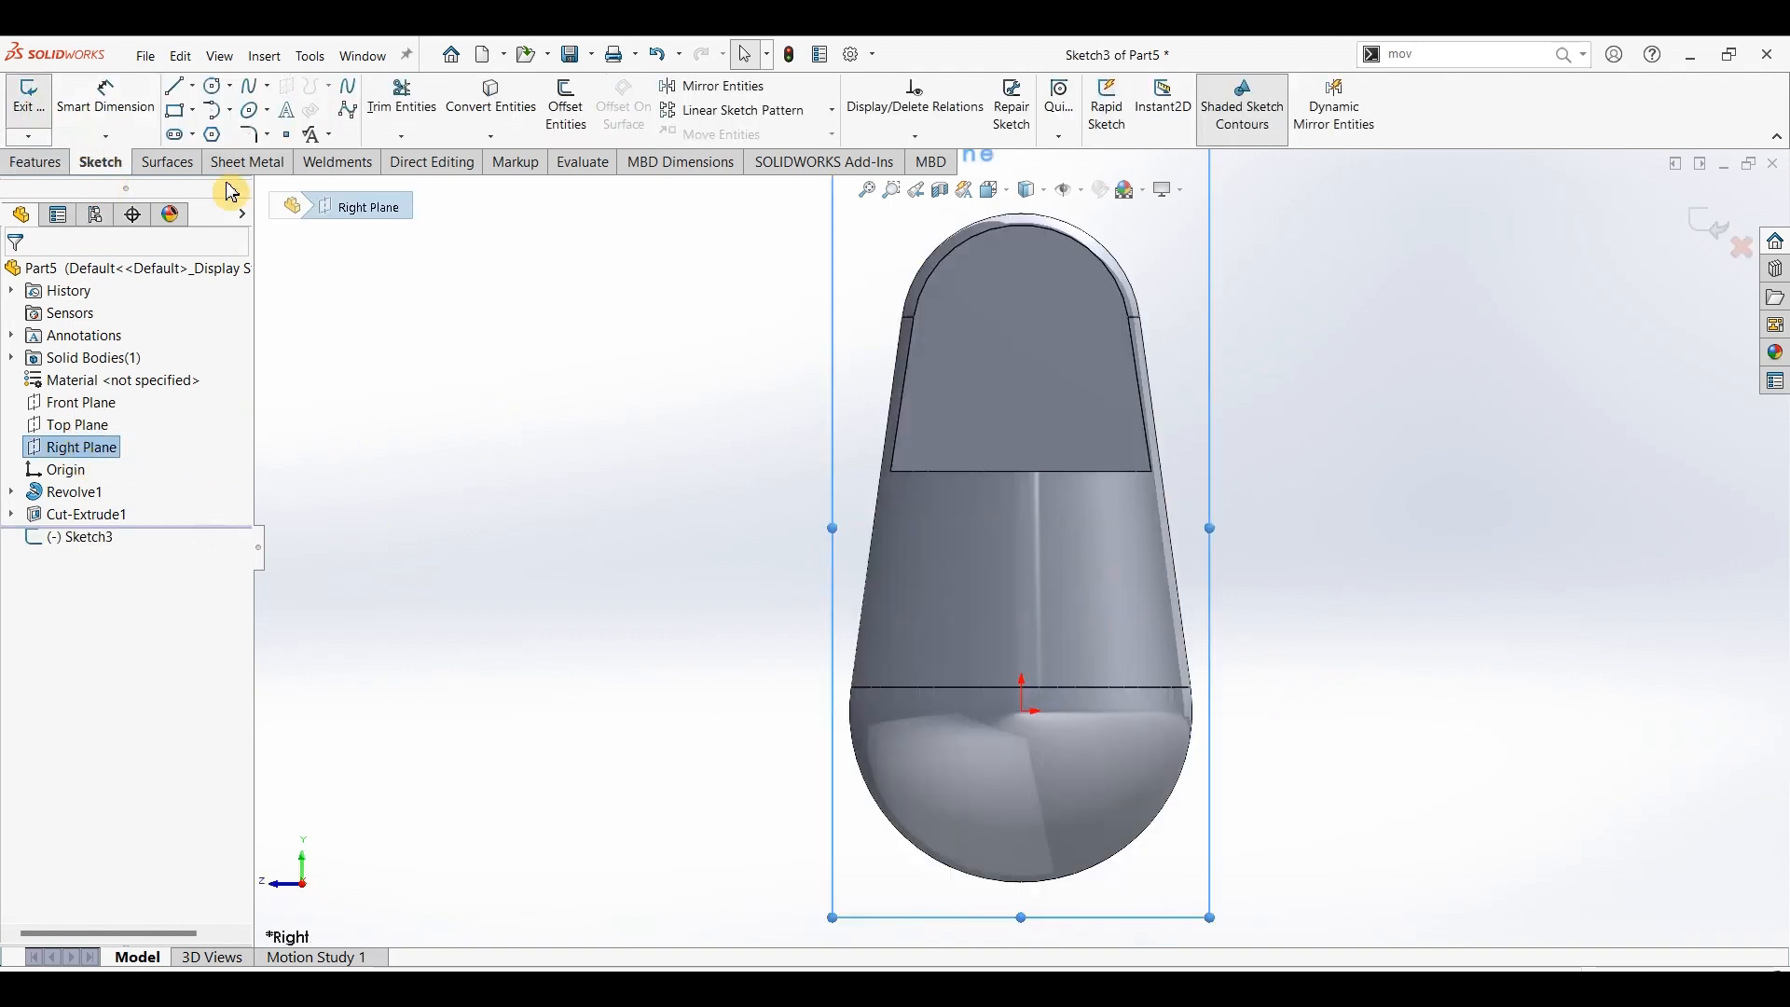
click(220, 96)
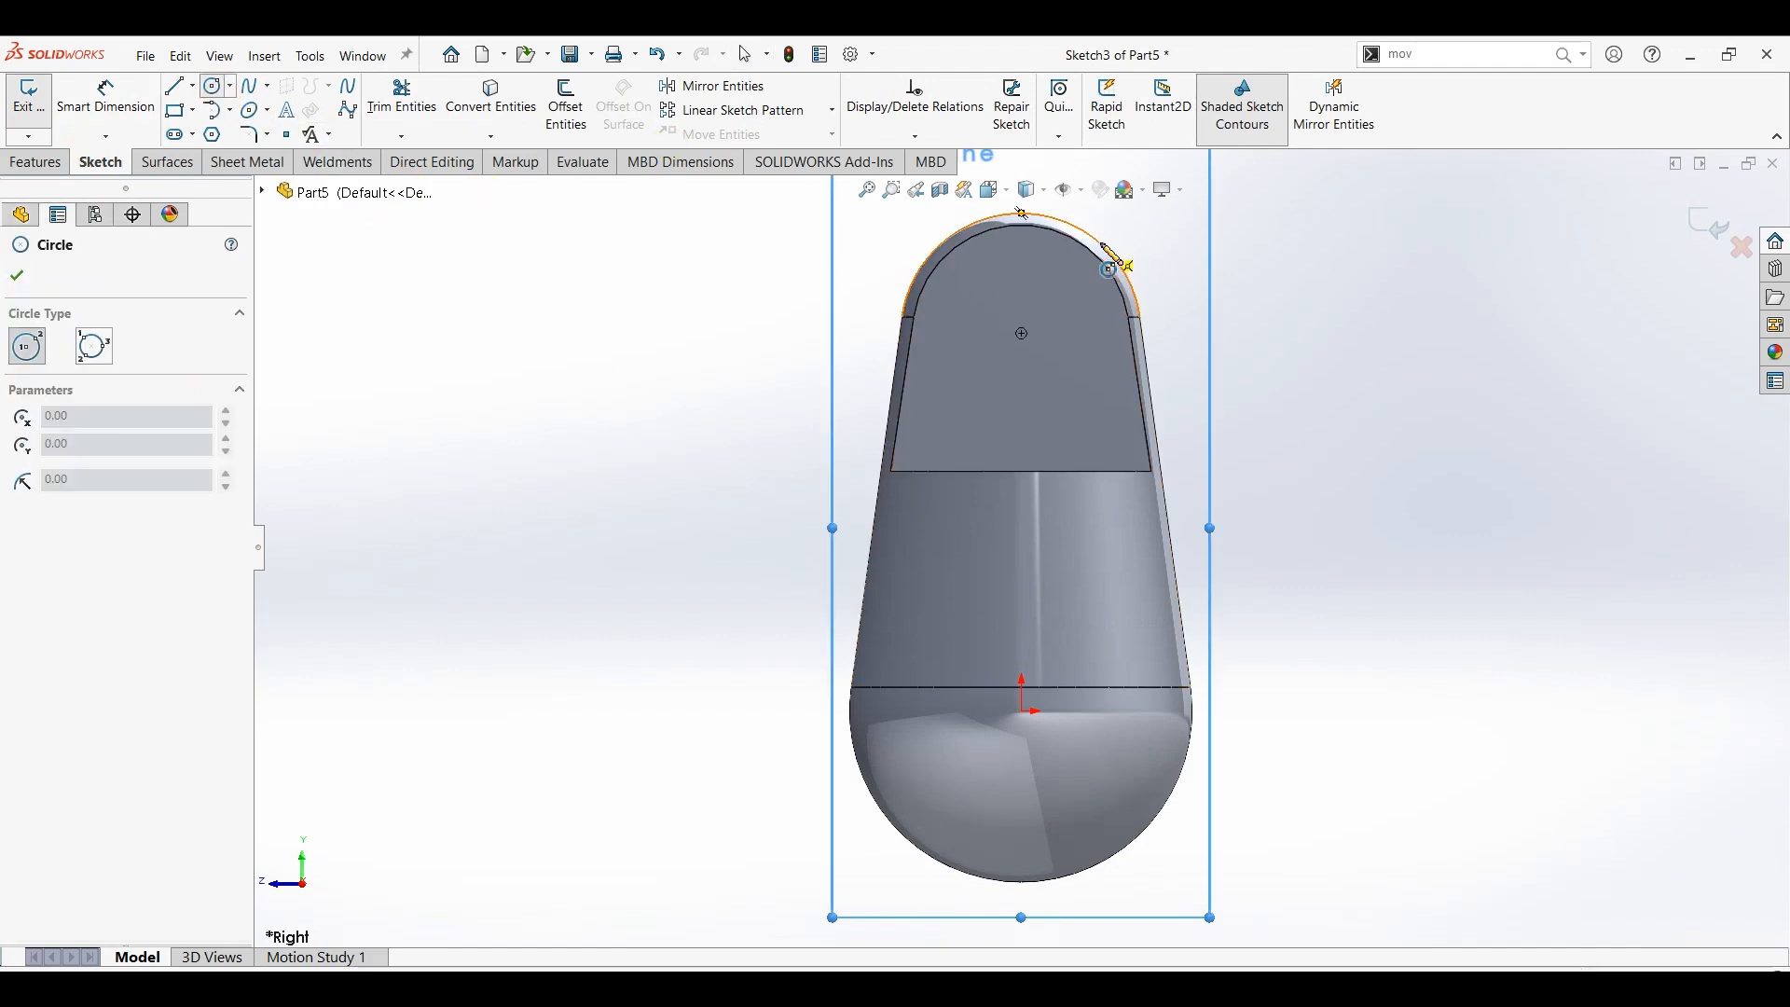
click(1023, 334)
click(1063, 297)
key(Escape)
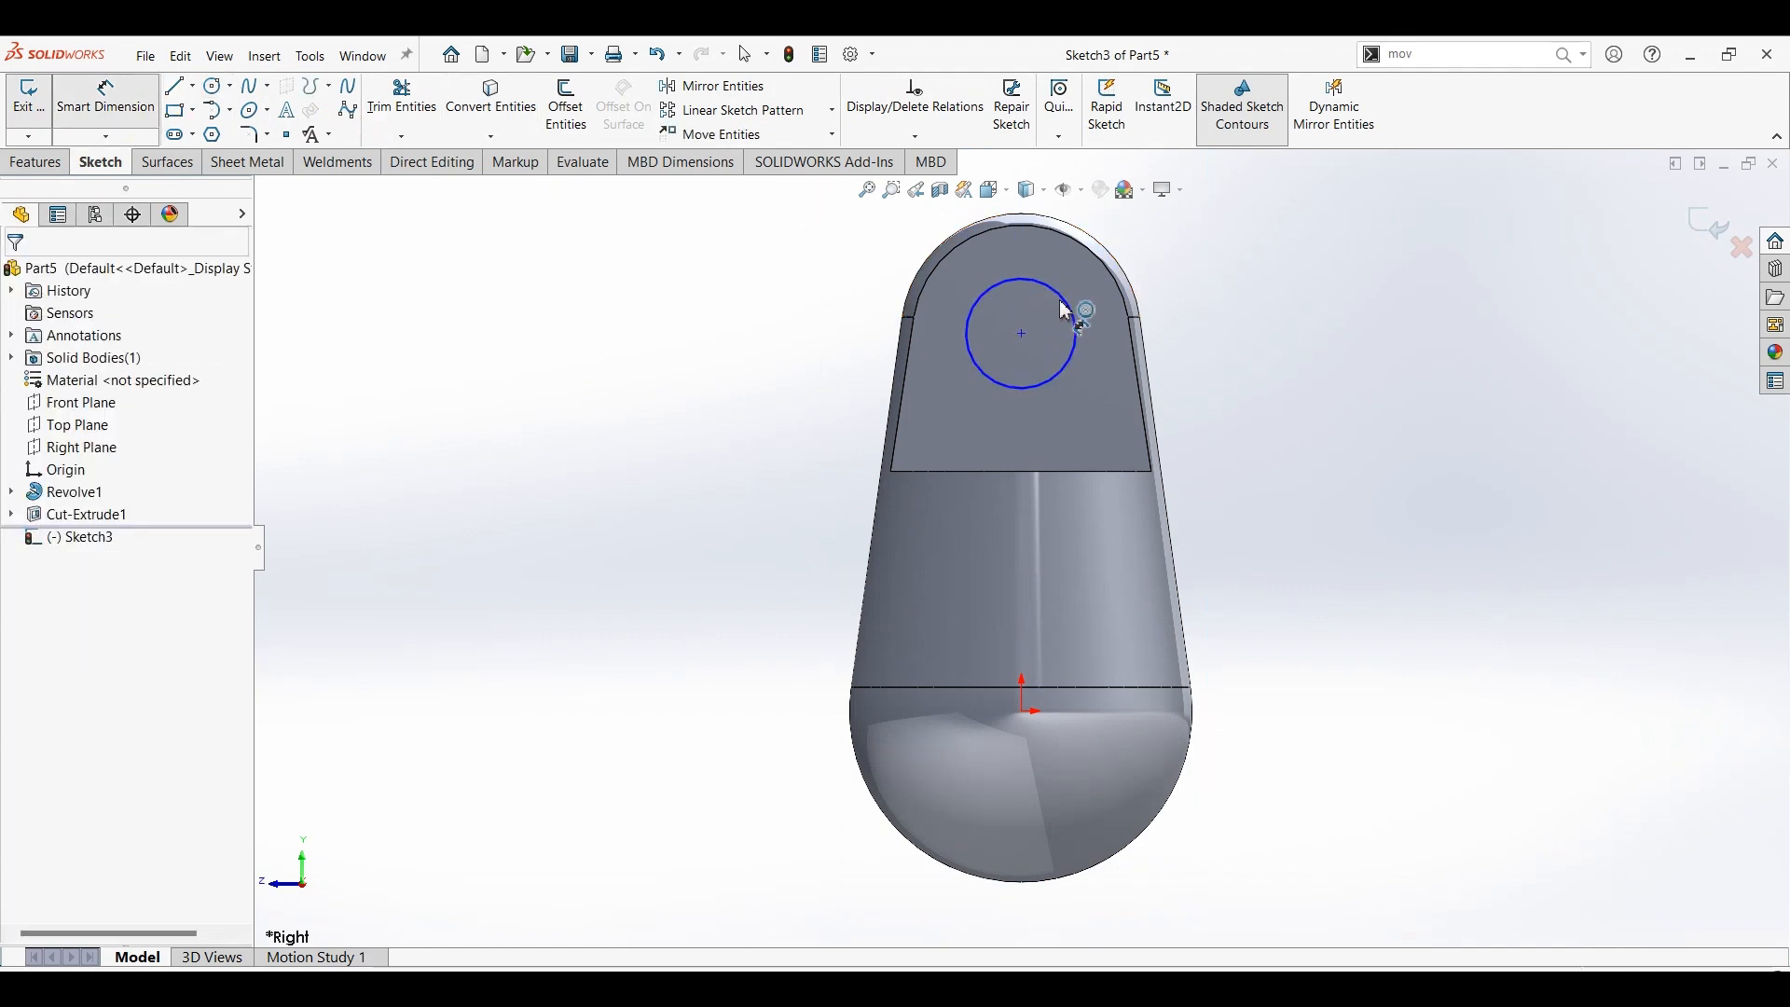
- Set the circle's diameter to 15 mm
click(1075, 313)
click(1304, 318)
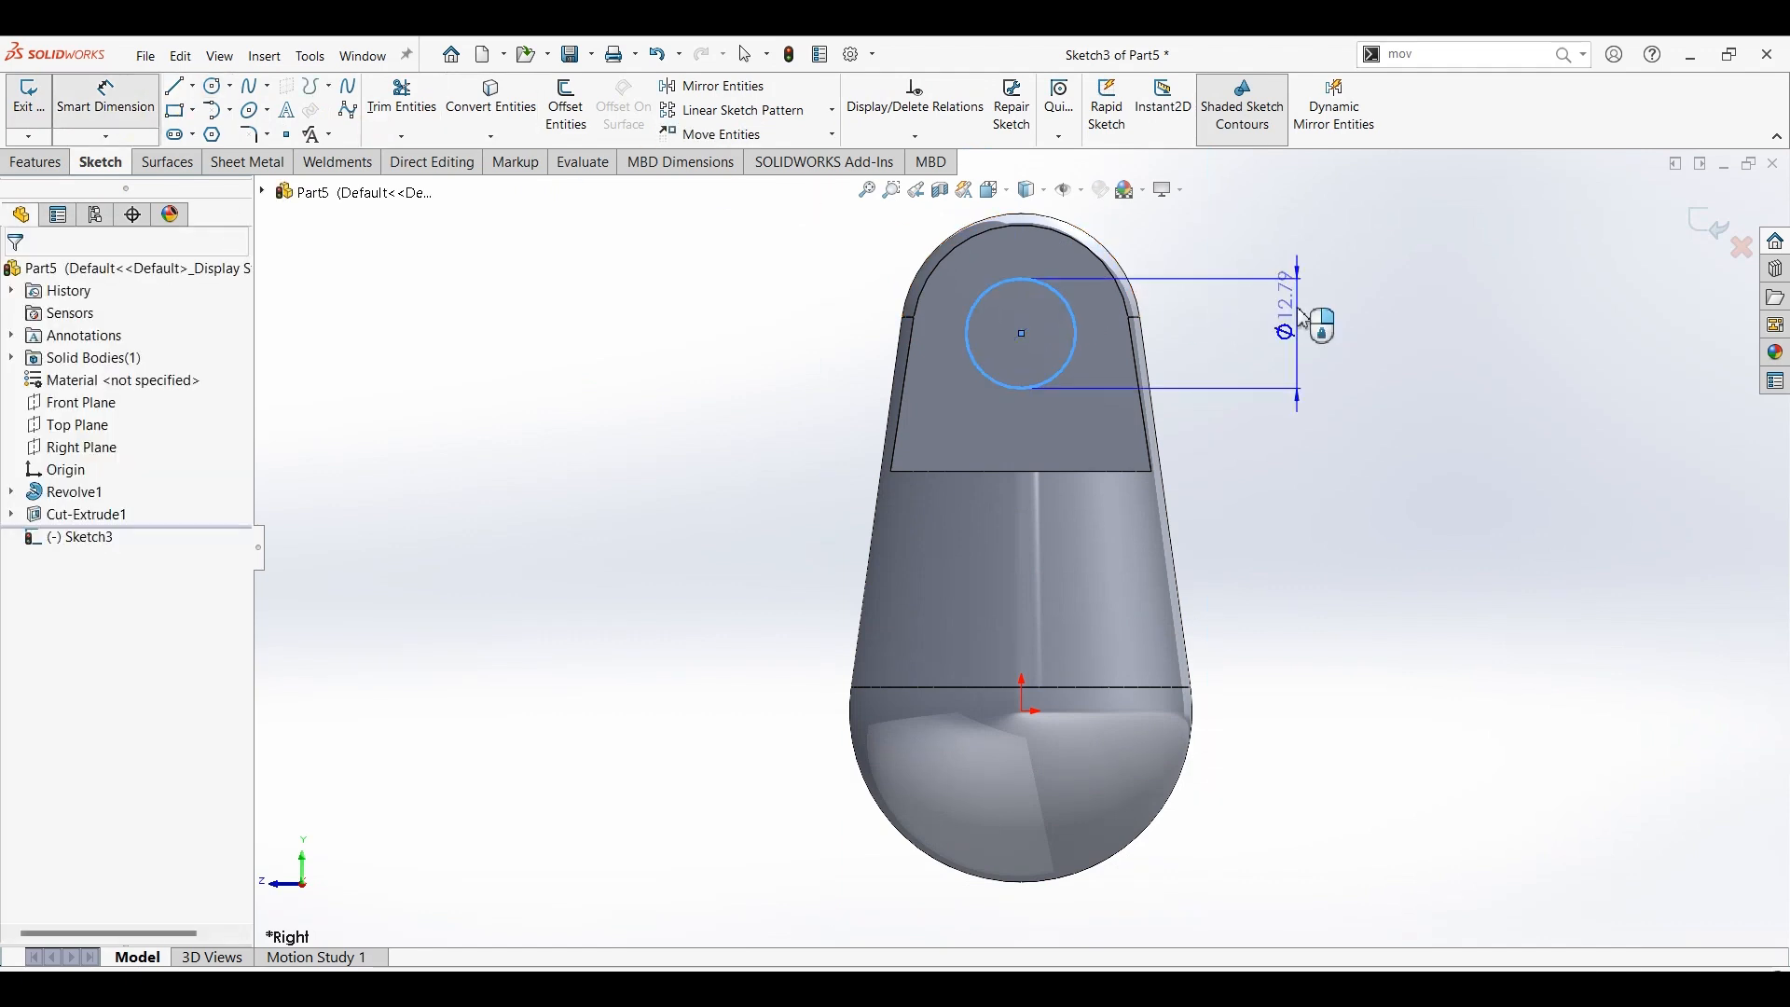
text(15)
key(Return)
key(Escape)
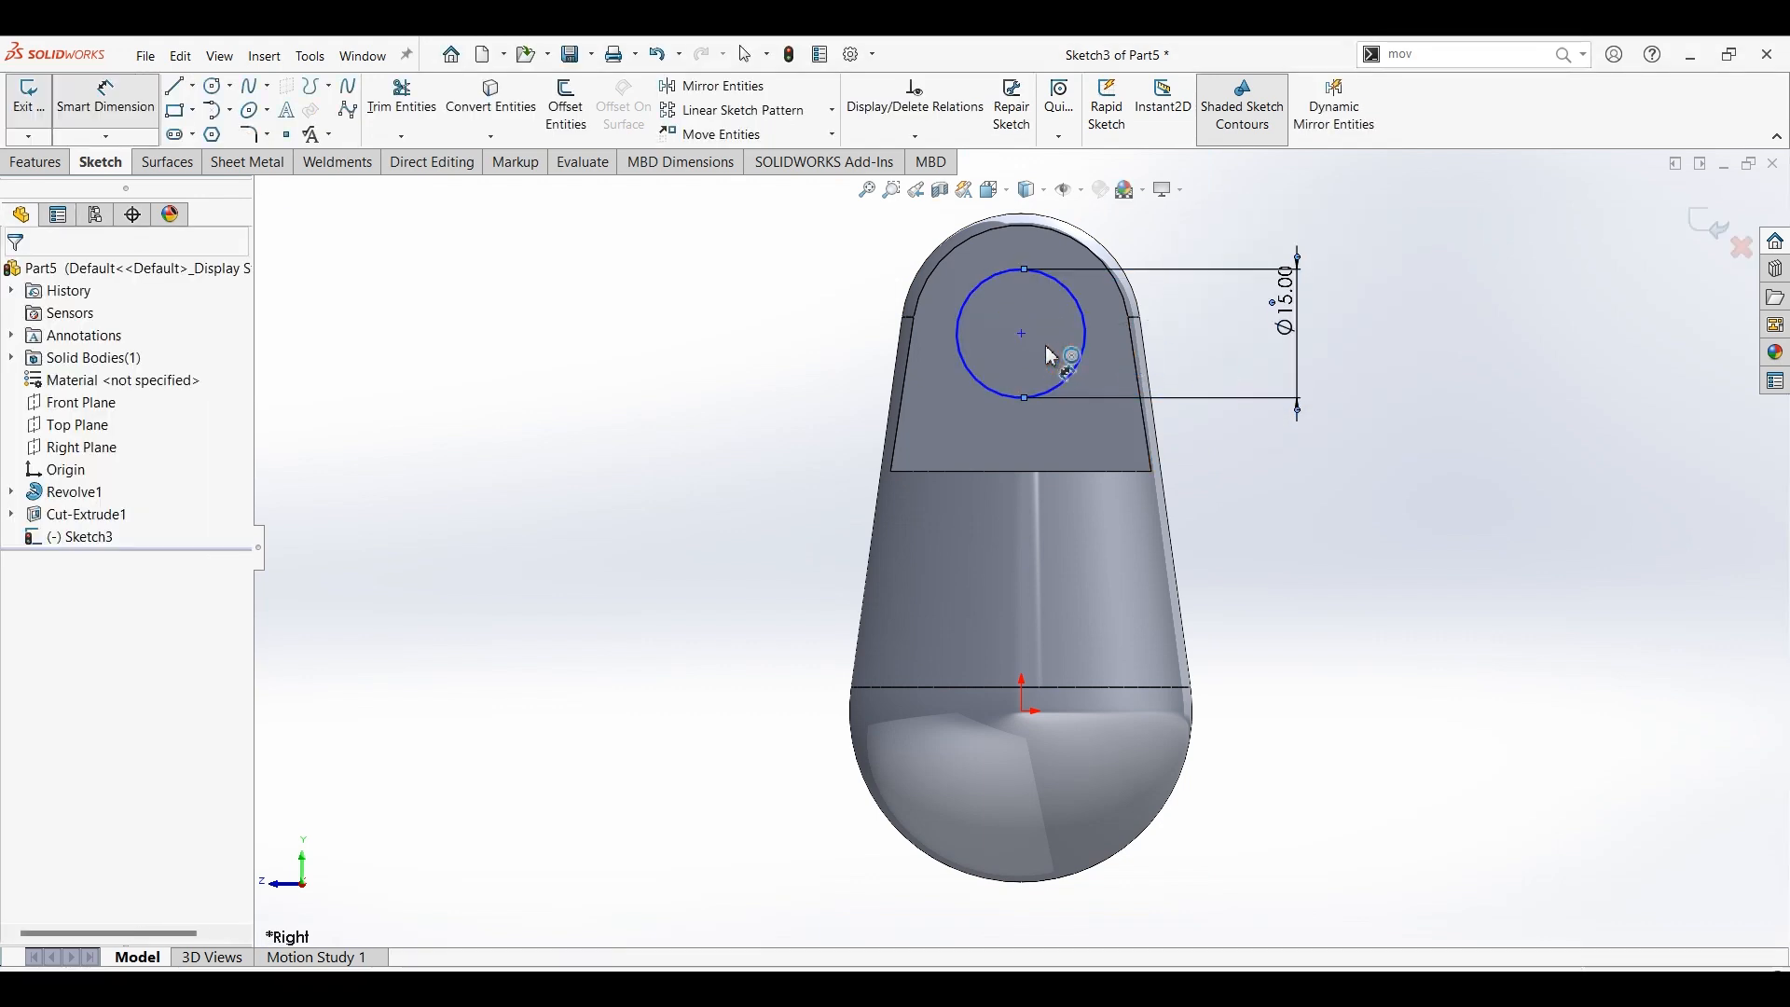
- Add a Vertical relation between the circle's centre and the origin
click(1021, 334)
ctrl+click(1022, 712)
click(1101, 631)
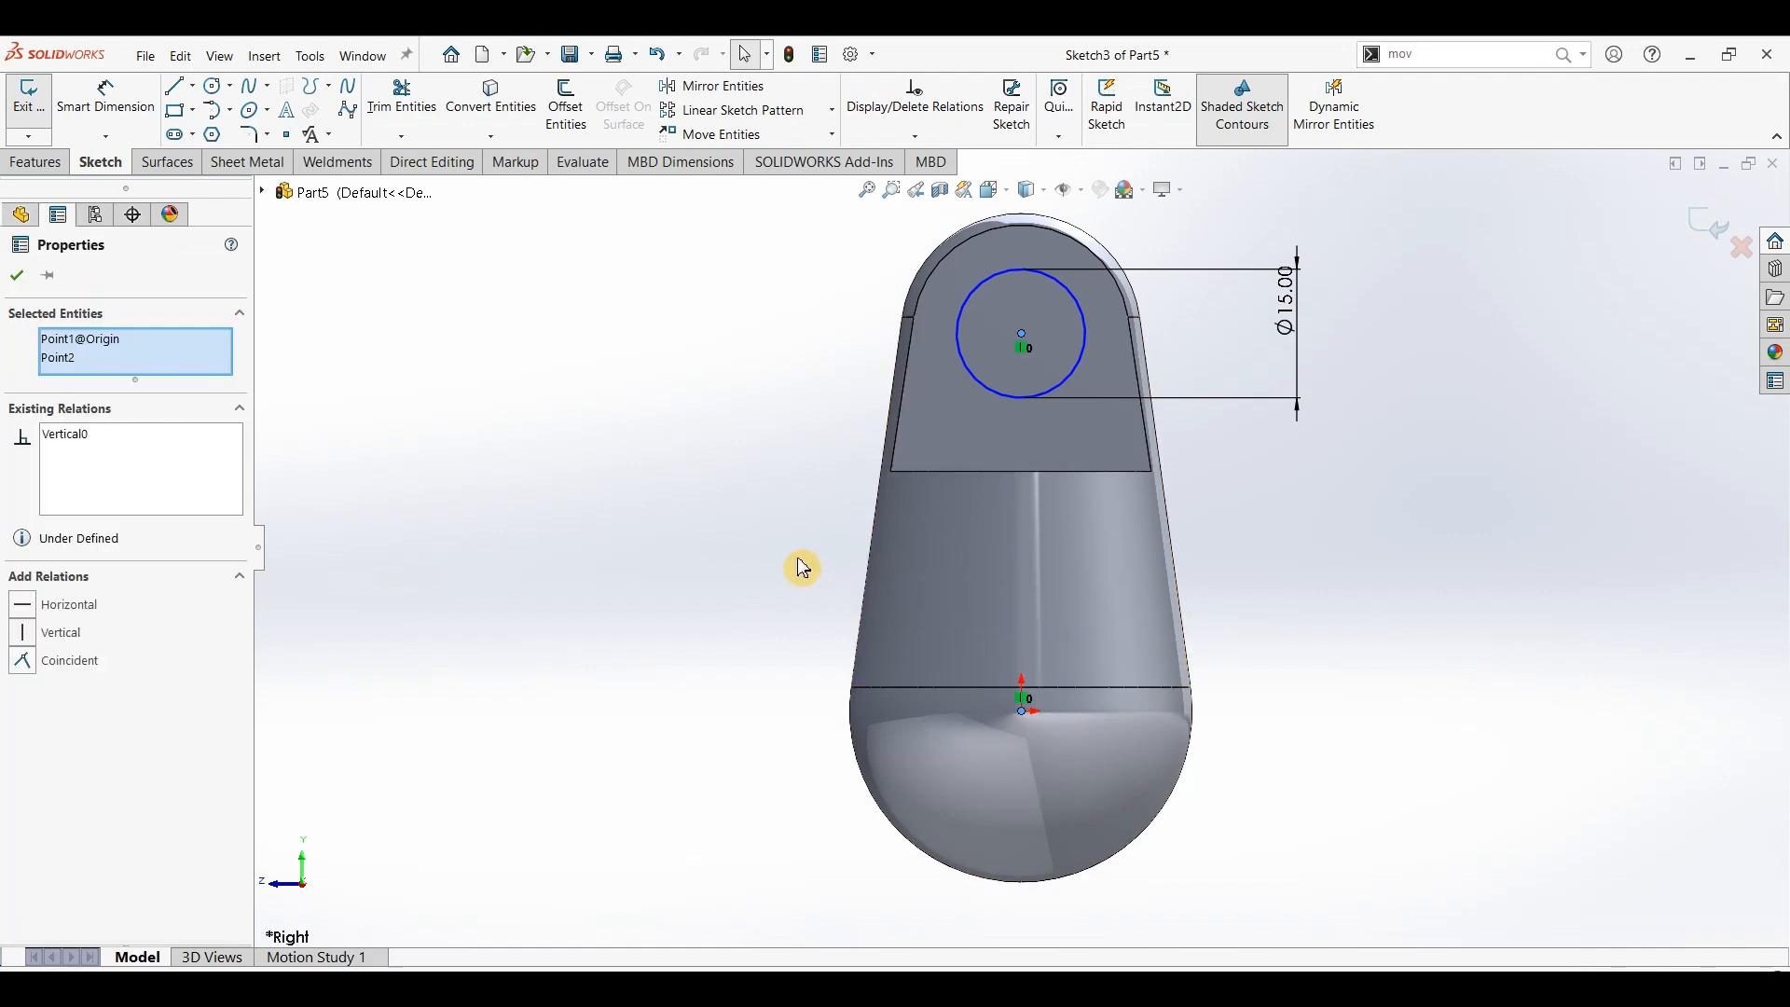
click(751, 428)
- Dimension the vertical distance between the circle's centre and the origin as 44 mm
click(117, 119)
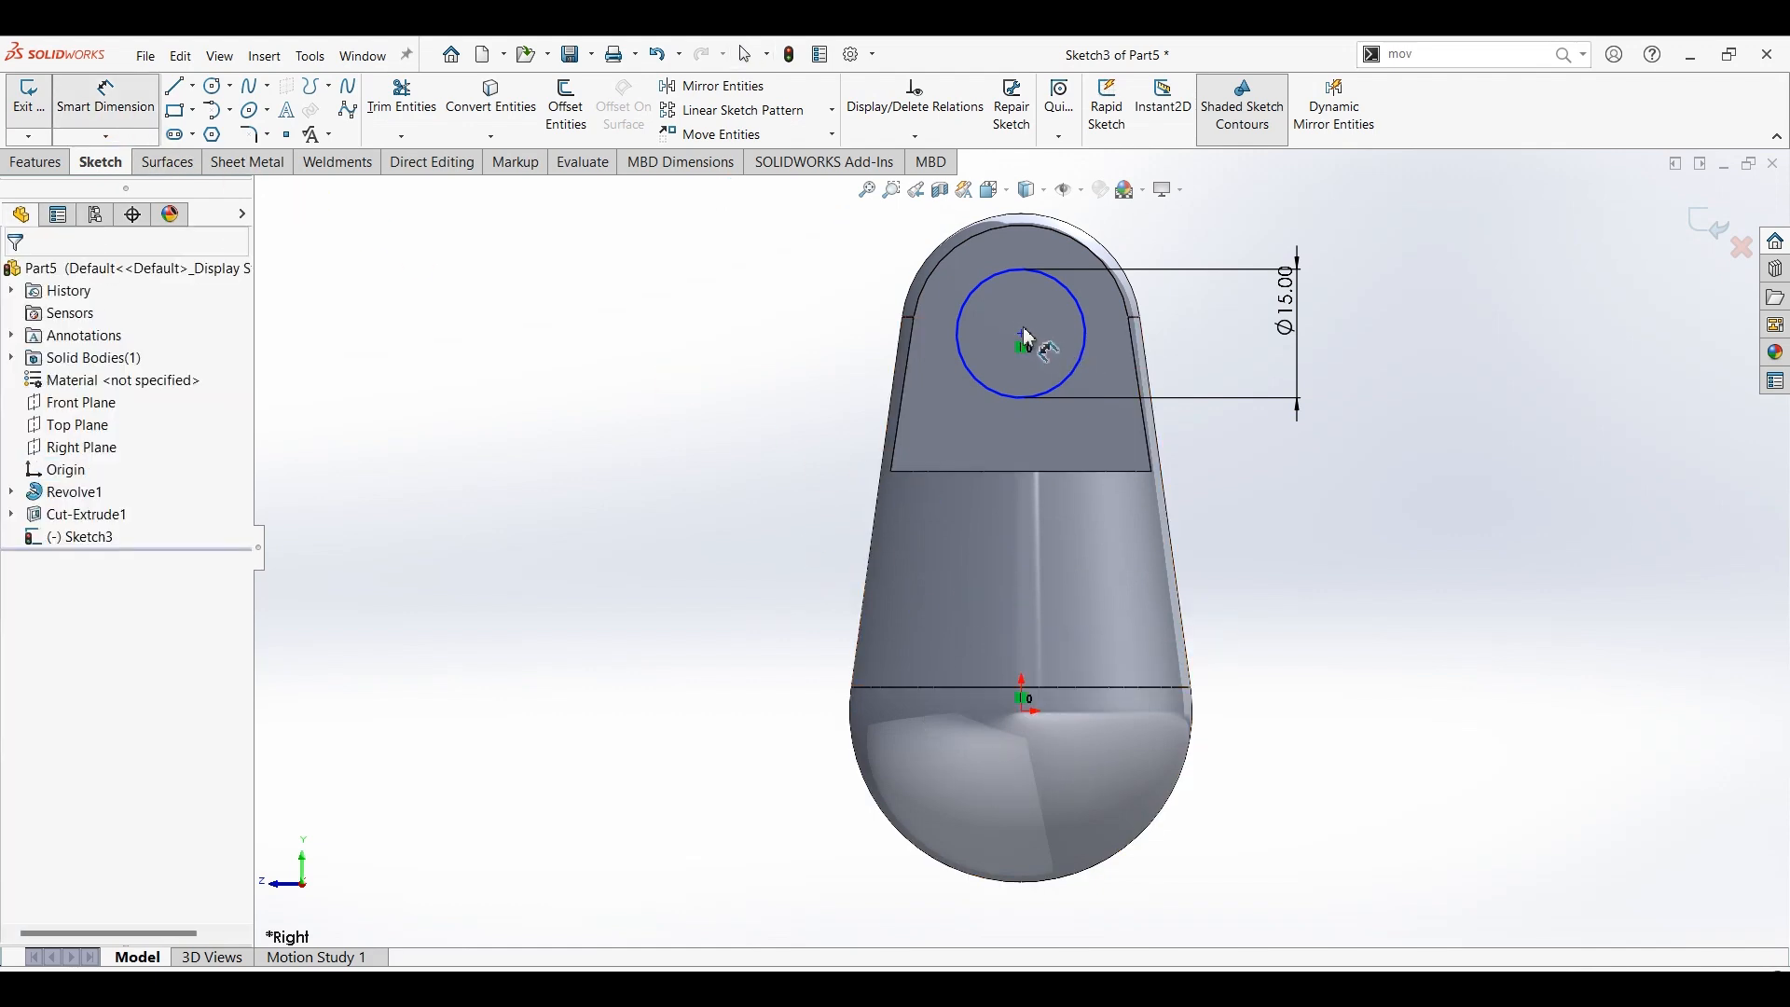
click(1024, 711)
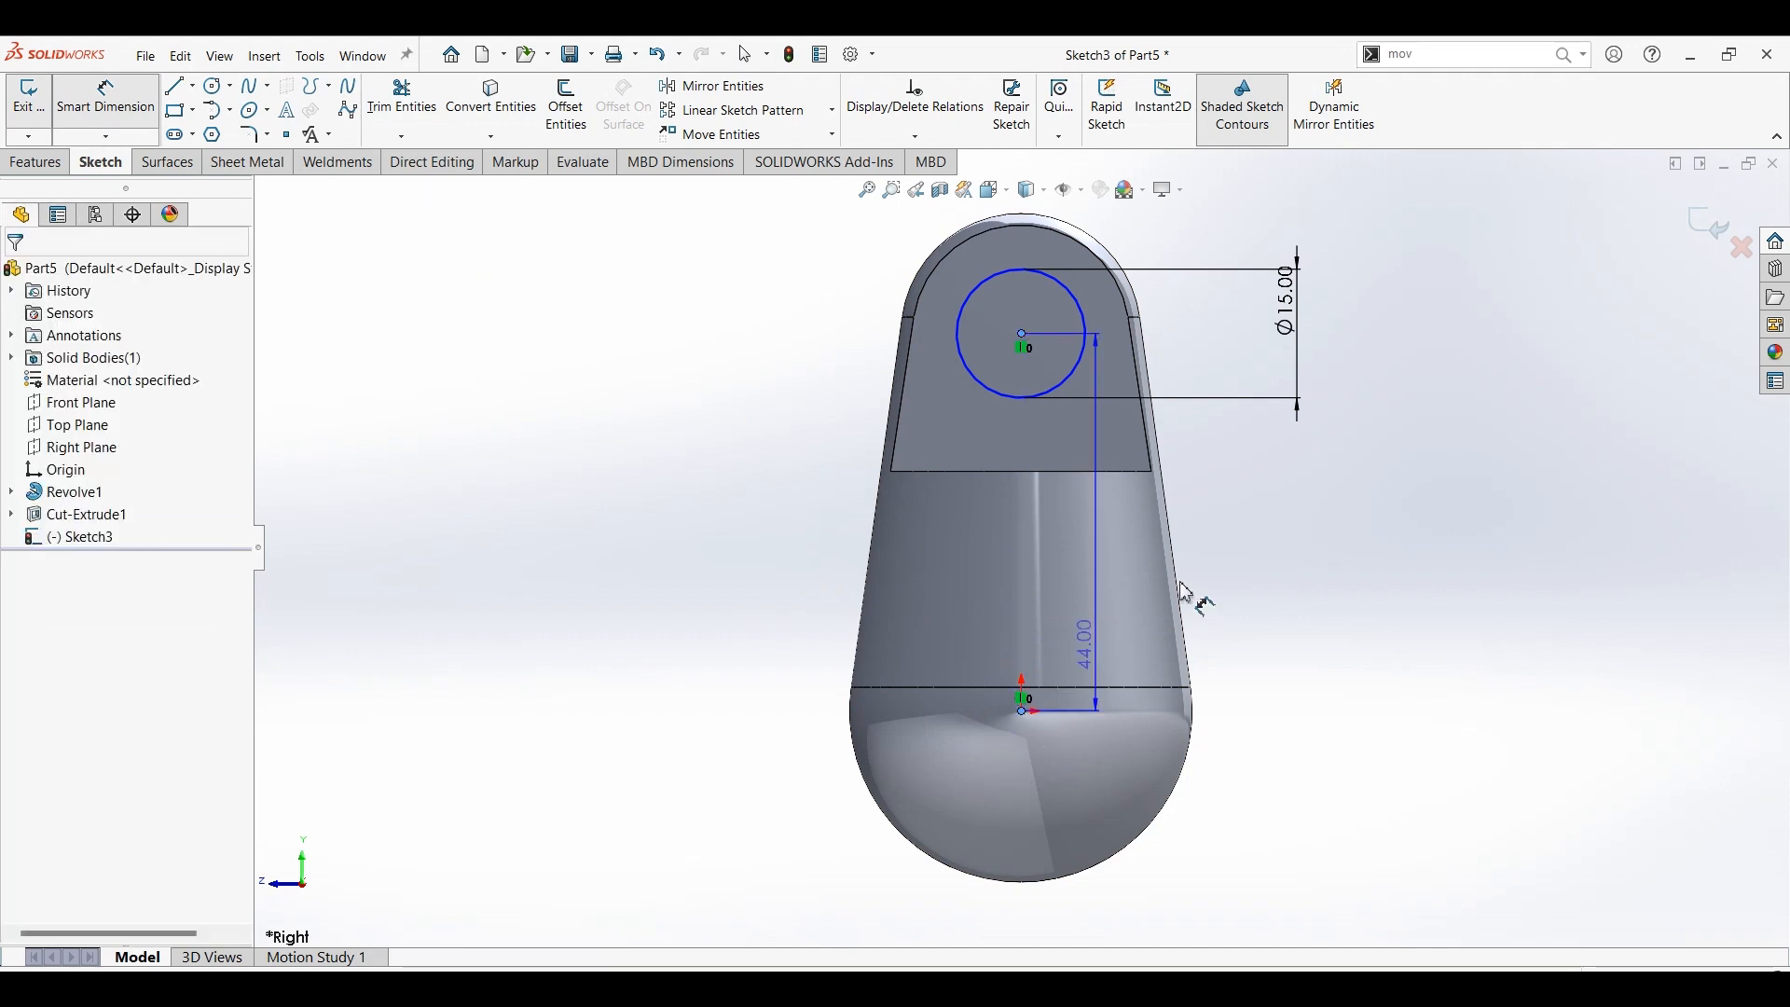
click(1354, 518)
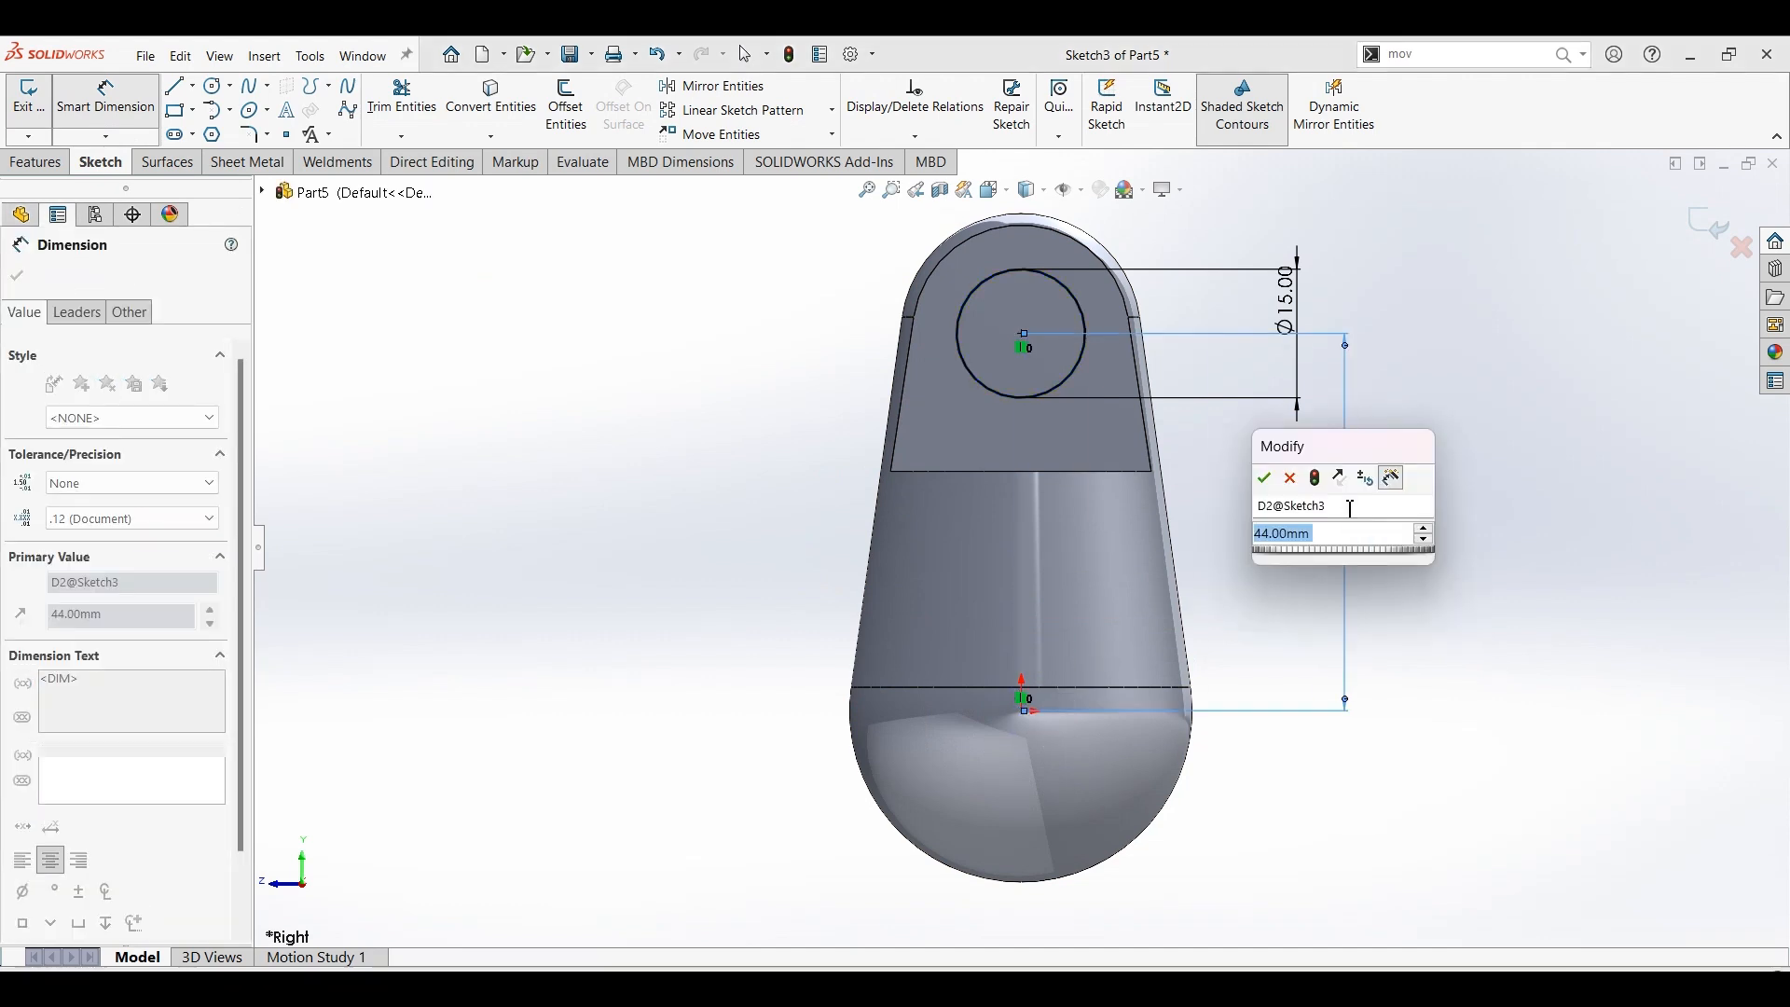
key(Return)
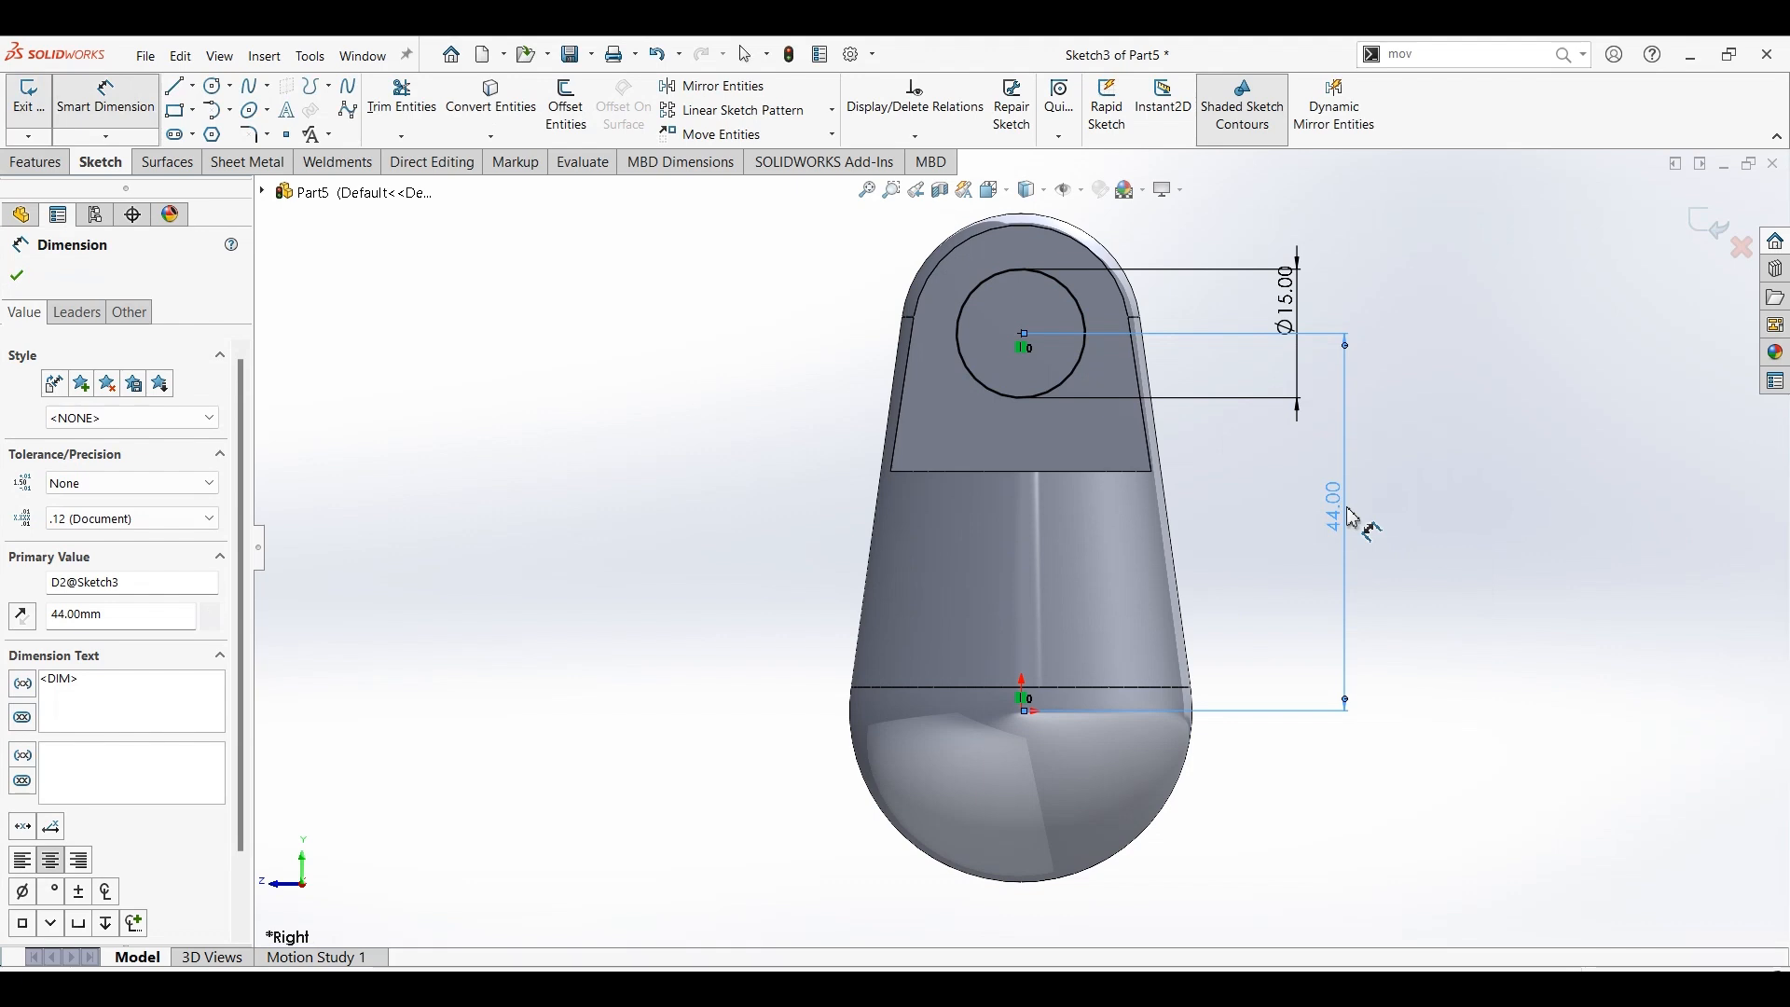
key(Escape)
click(372, 360)
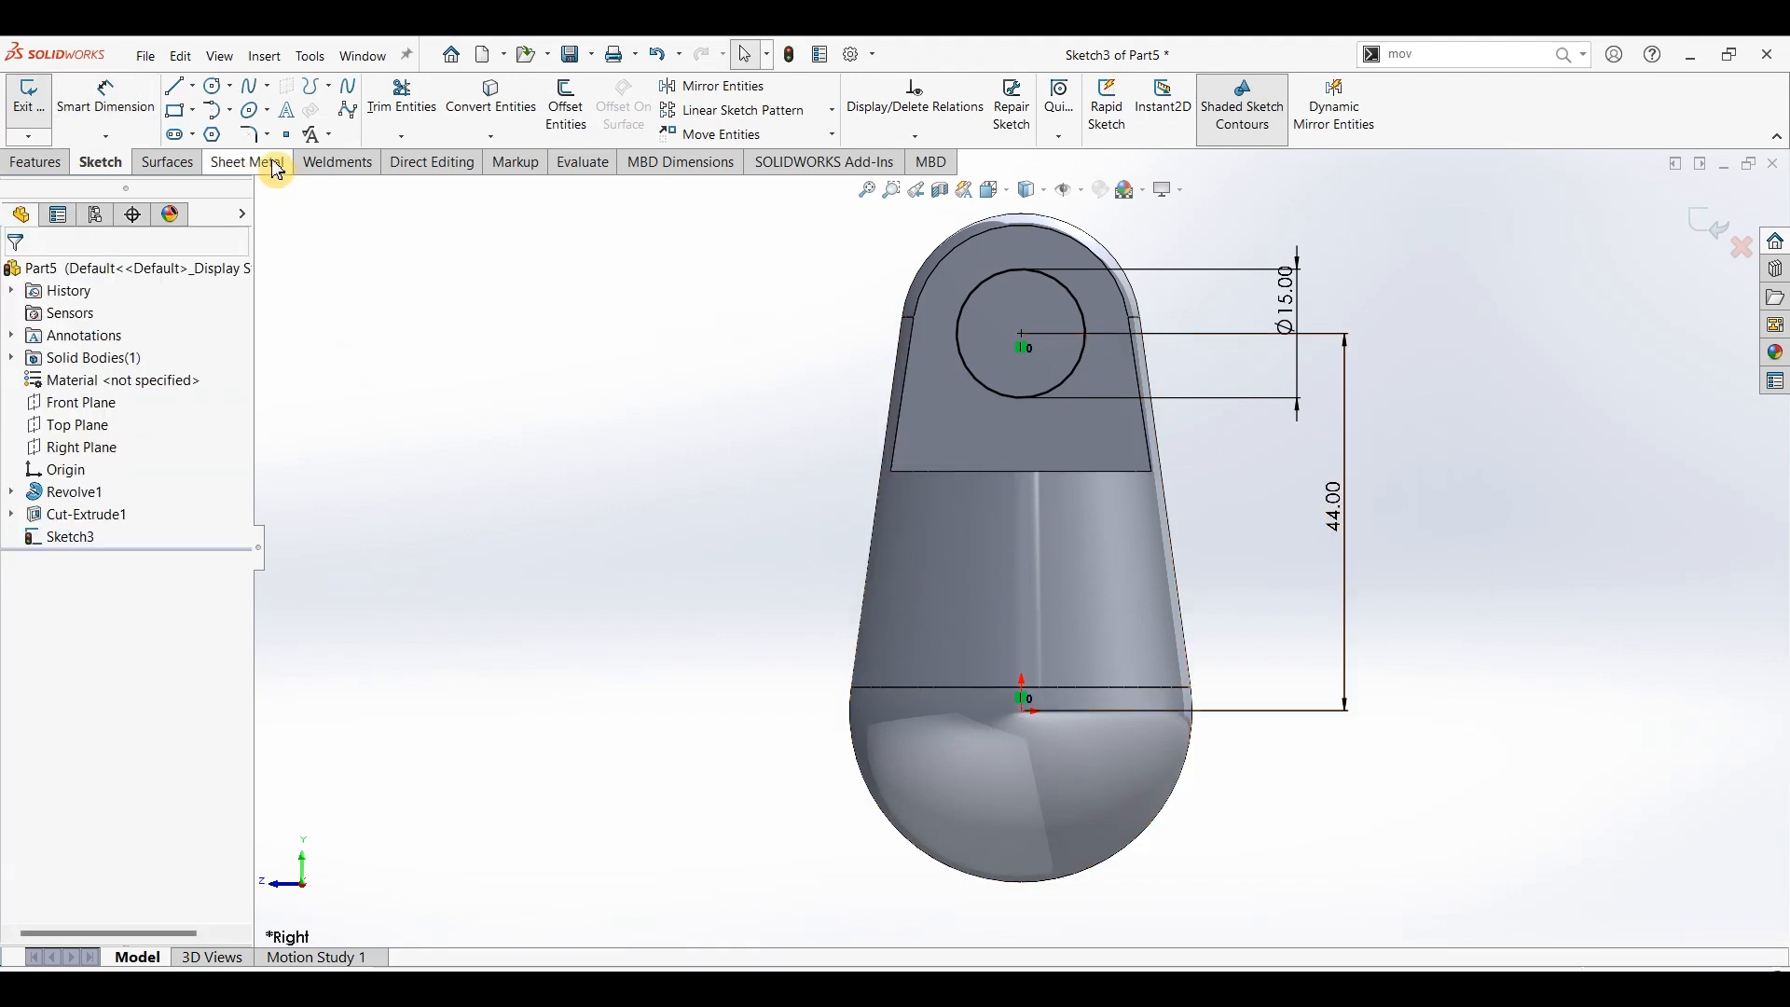
- Draw a corner rectangle about 11 by 45 mm around the origin, extending past the bottom of the body
click(183, 123)
drag(987, 552, 1080, 936)
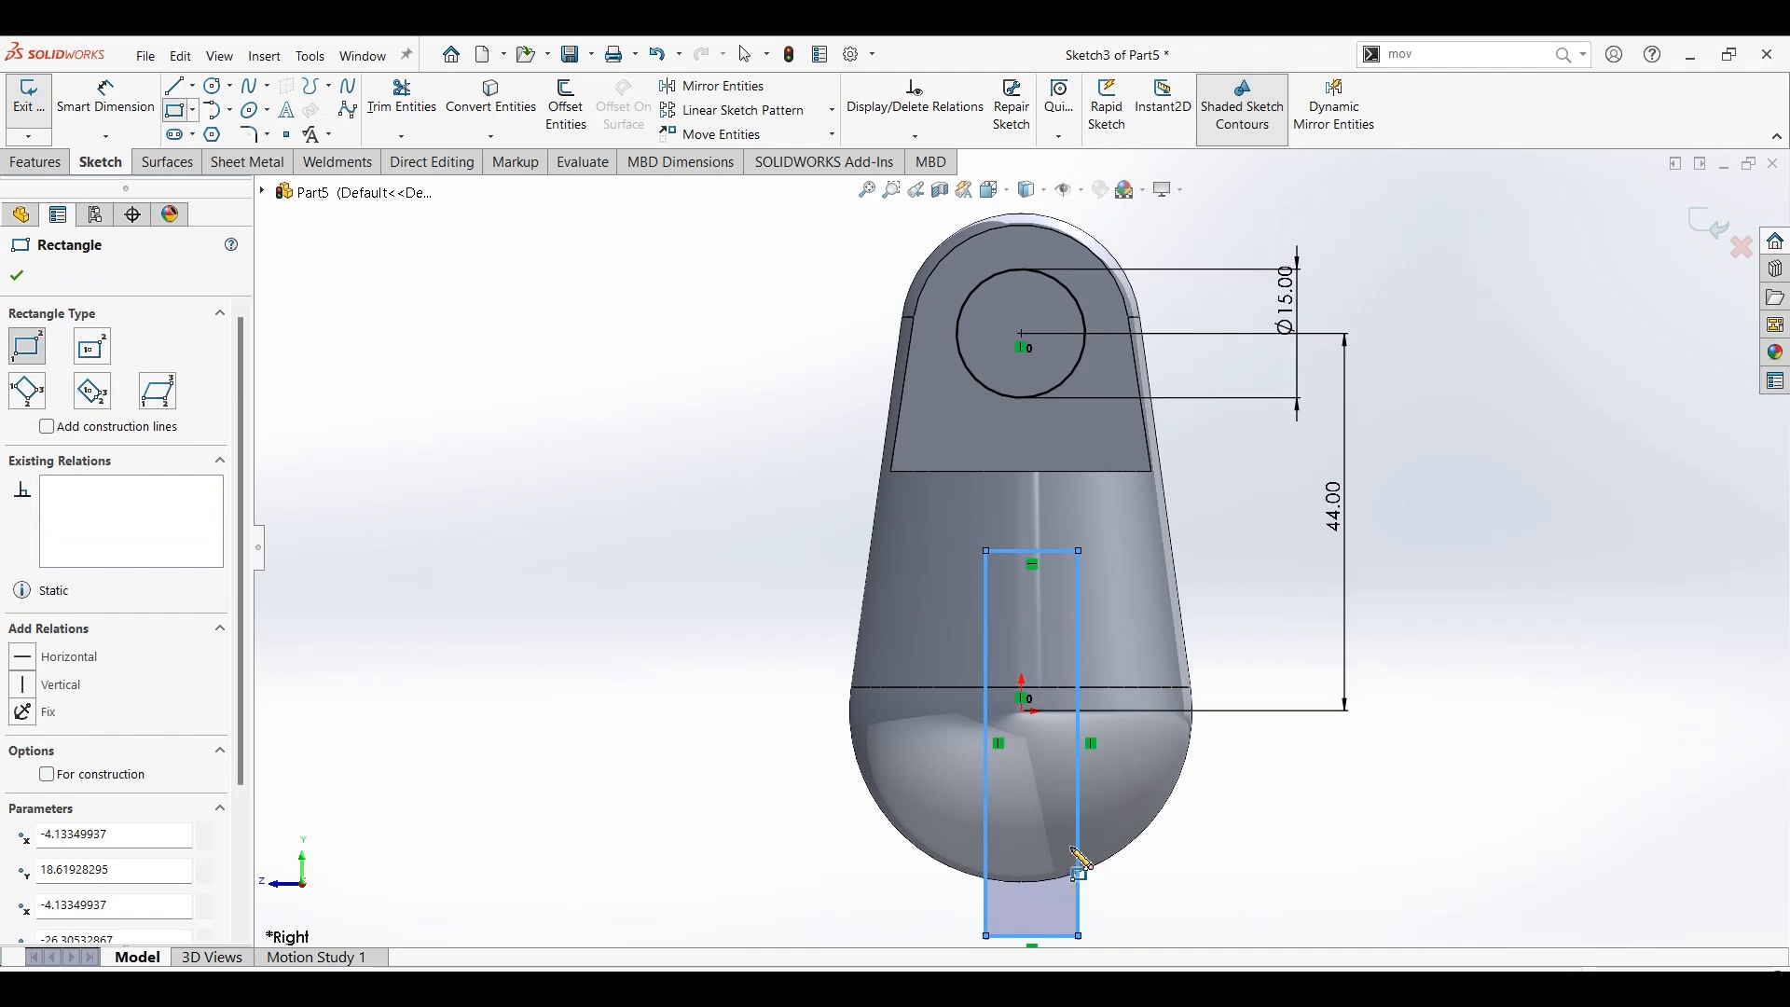
key(Escape)
key(Escape)
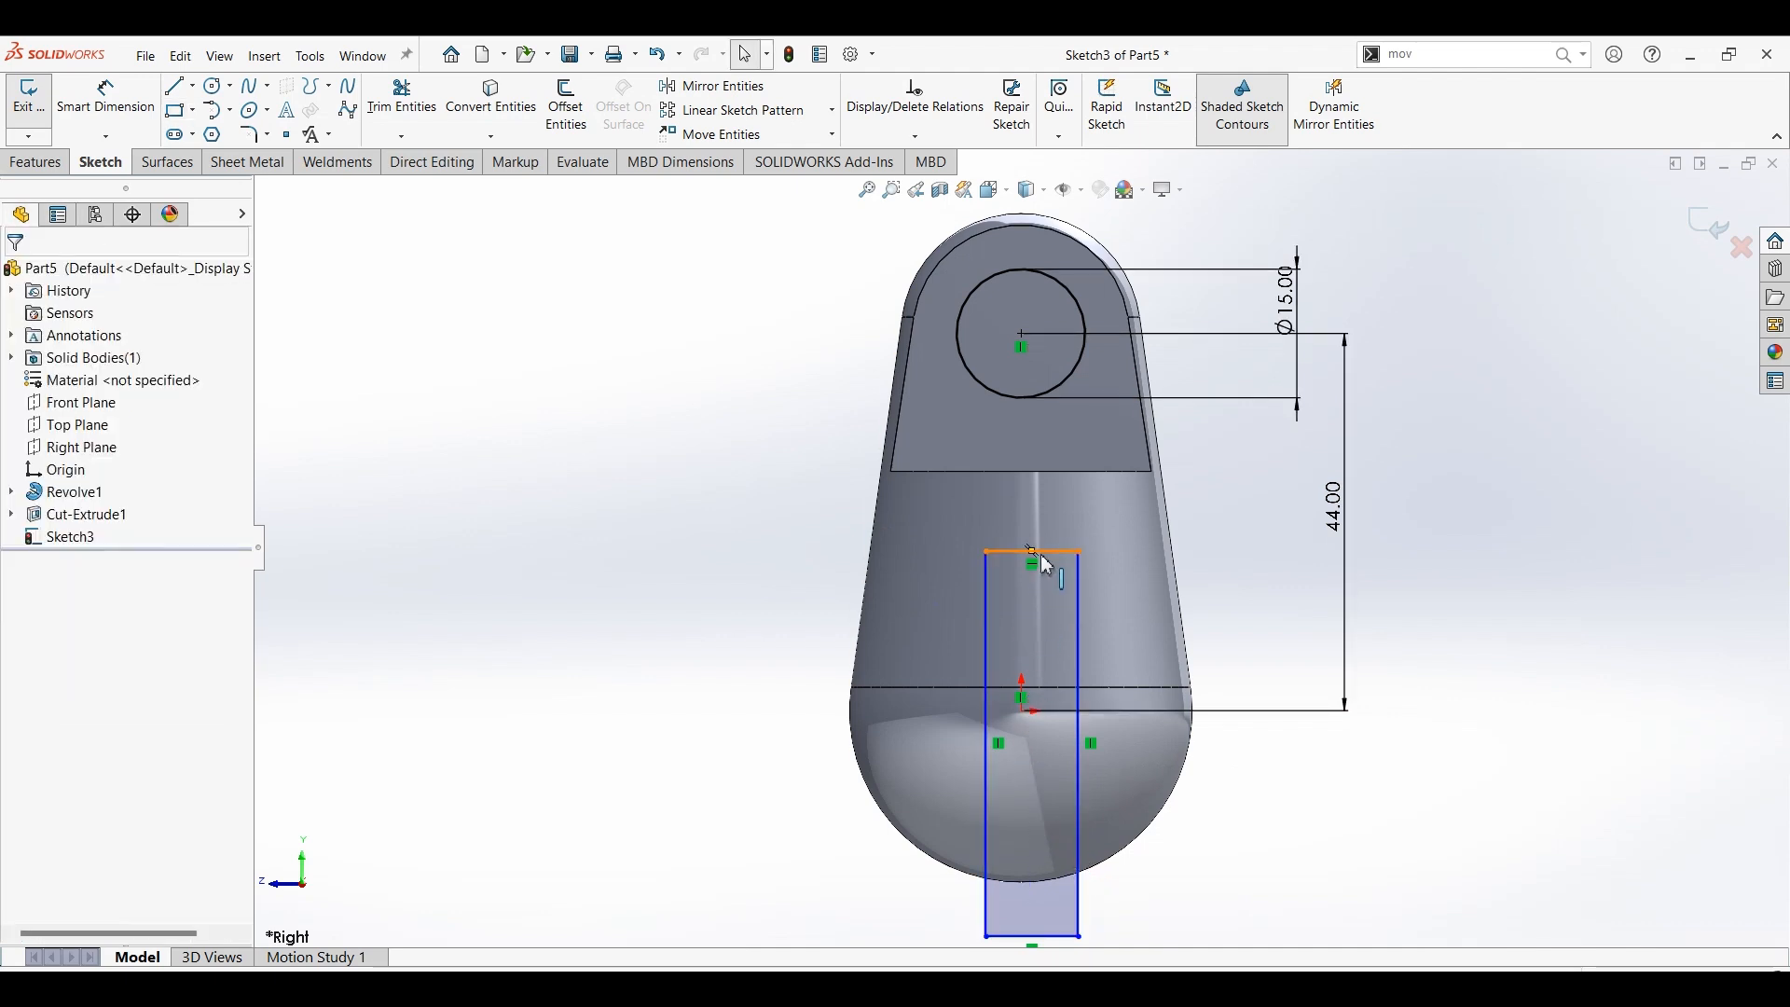
- Add a Vertical relation between the midpoint of the rectangle's upper edge and the origin
click(1035, 555)
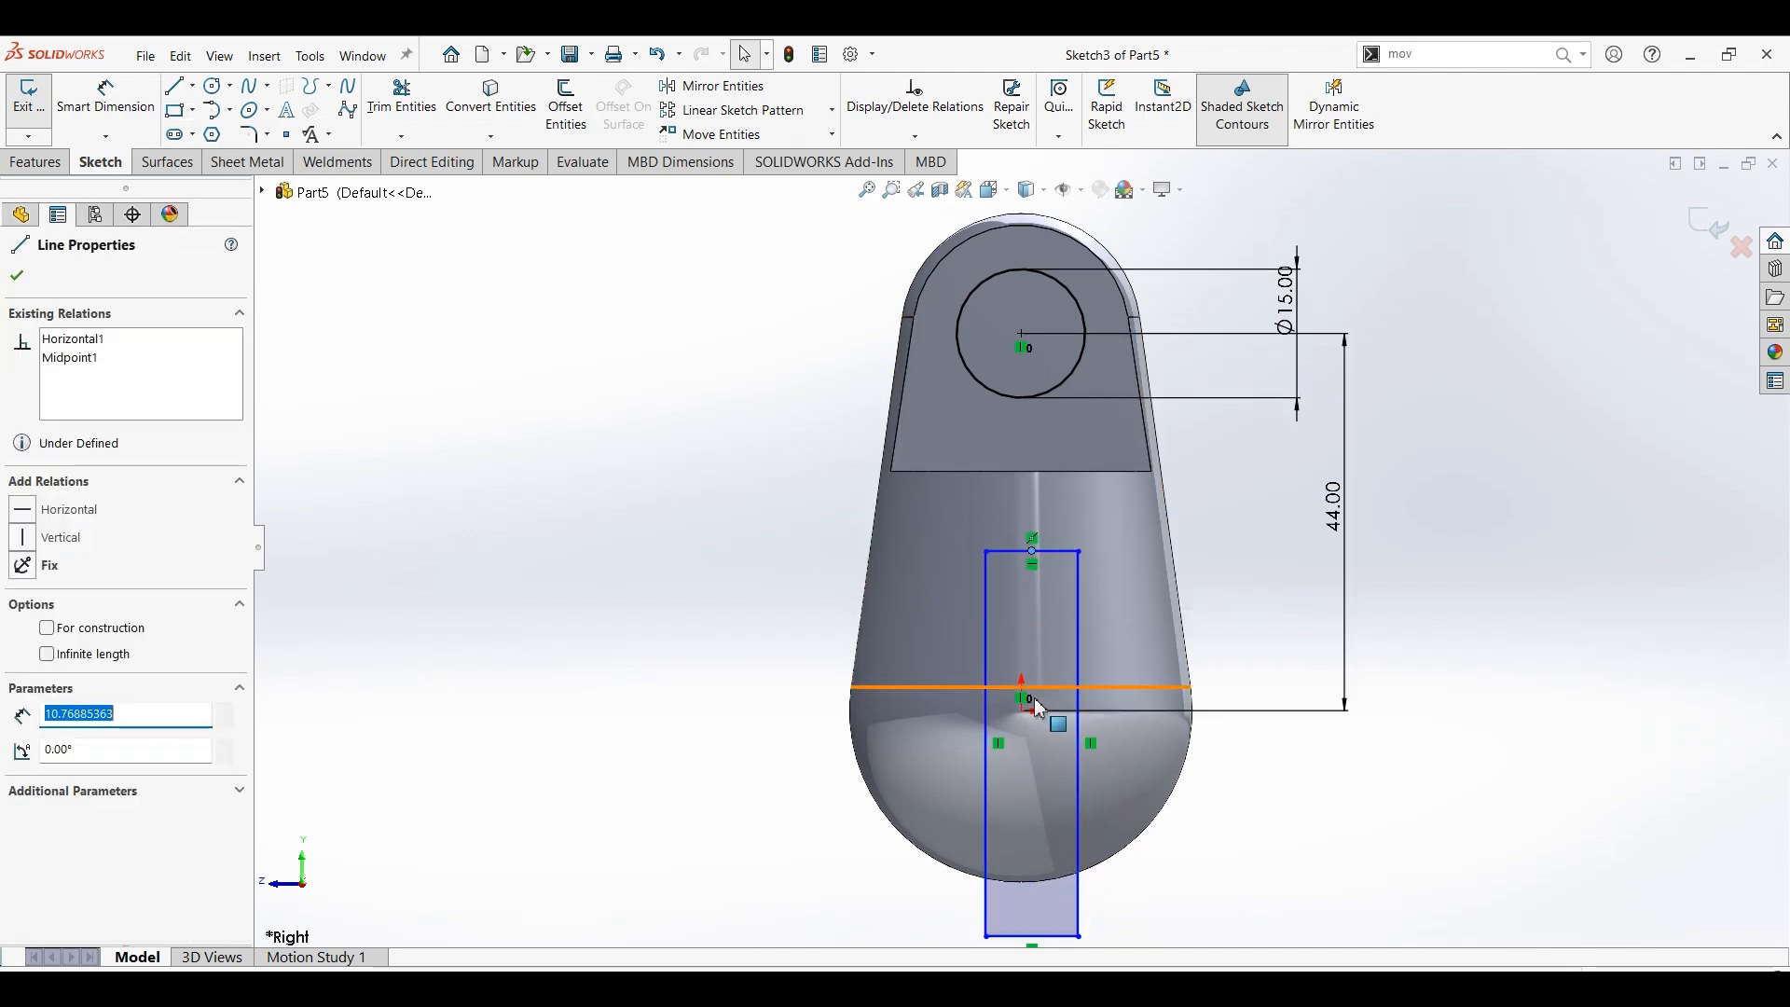
ctrl+click(1023, 712)
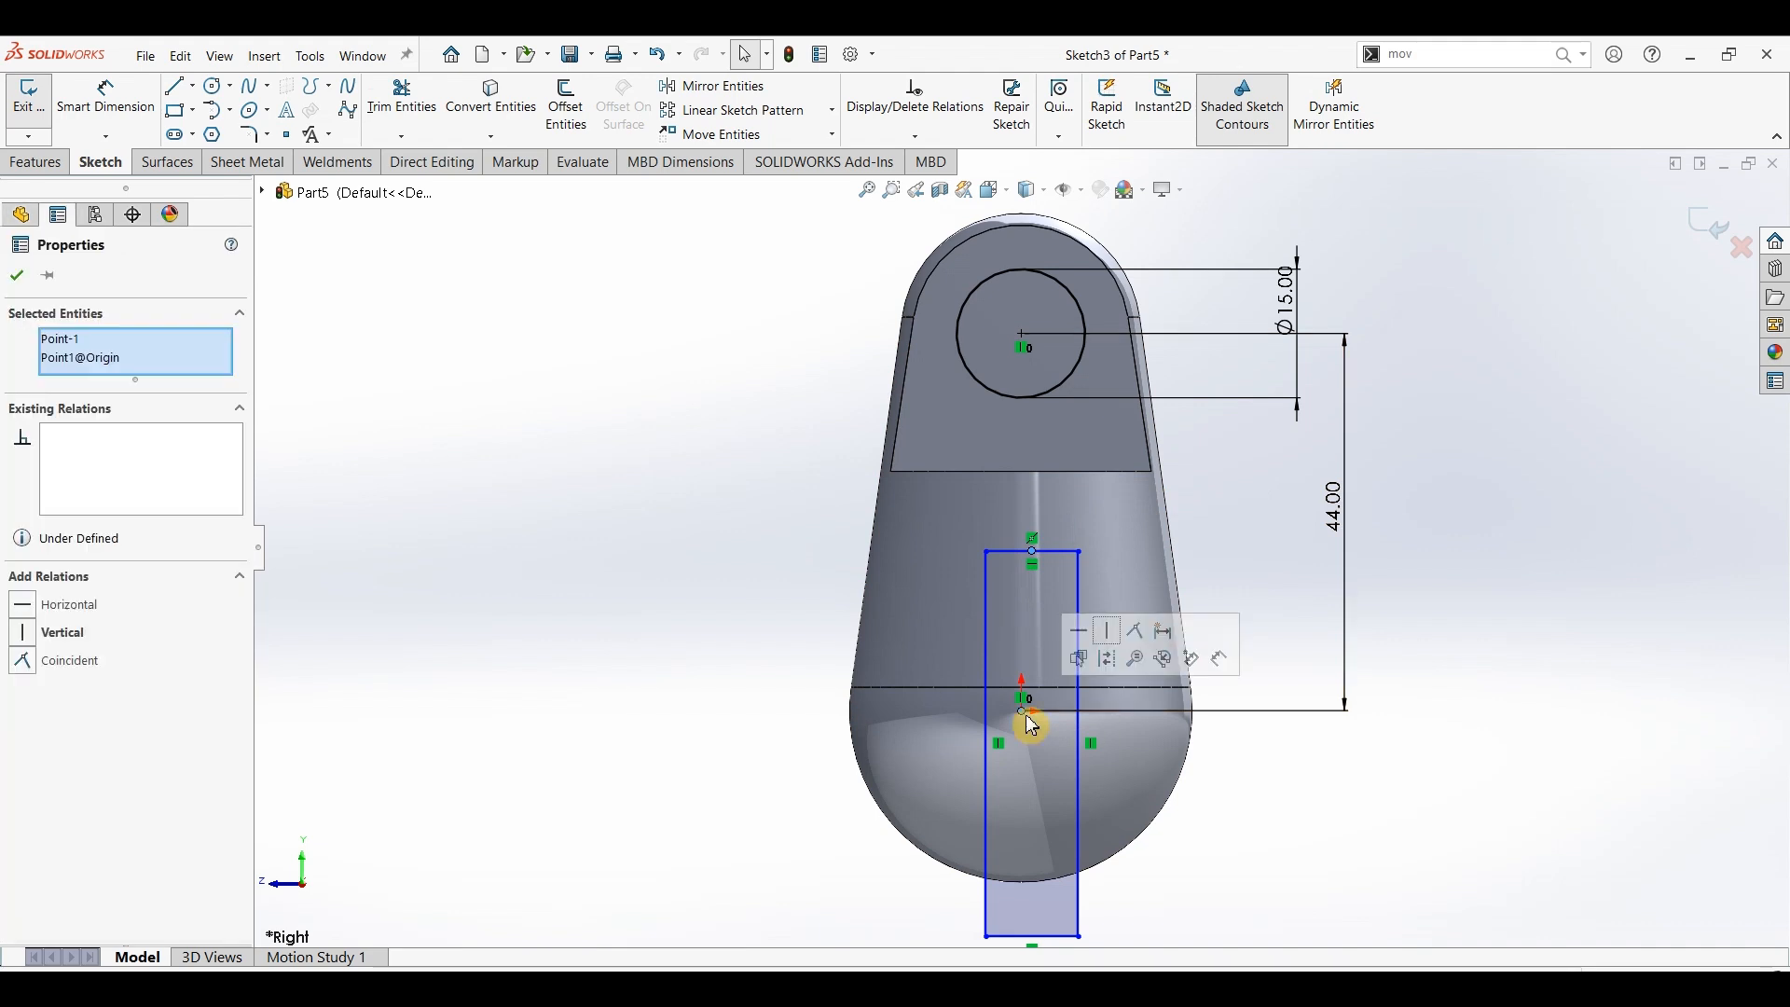
click(1116, 653)
- Dimension the rectangle's width as 15 mm along its upper edge
click(149, 128)
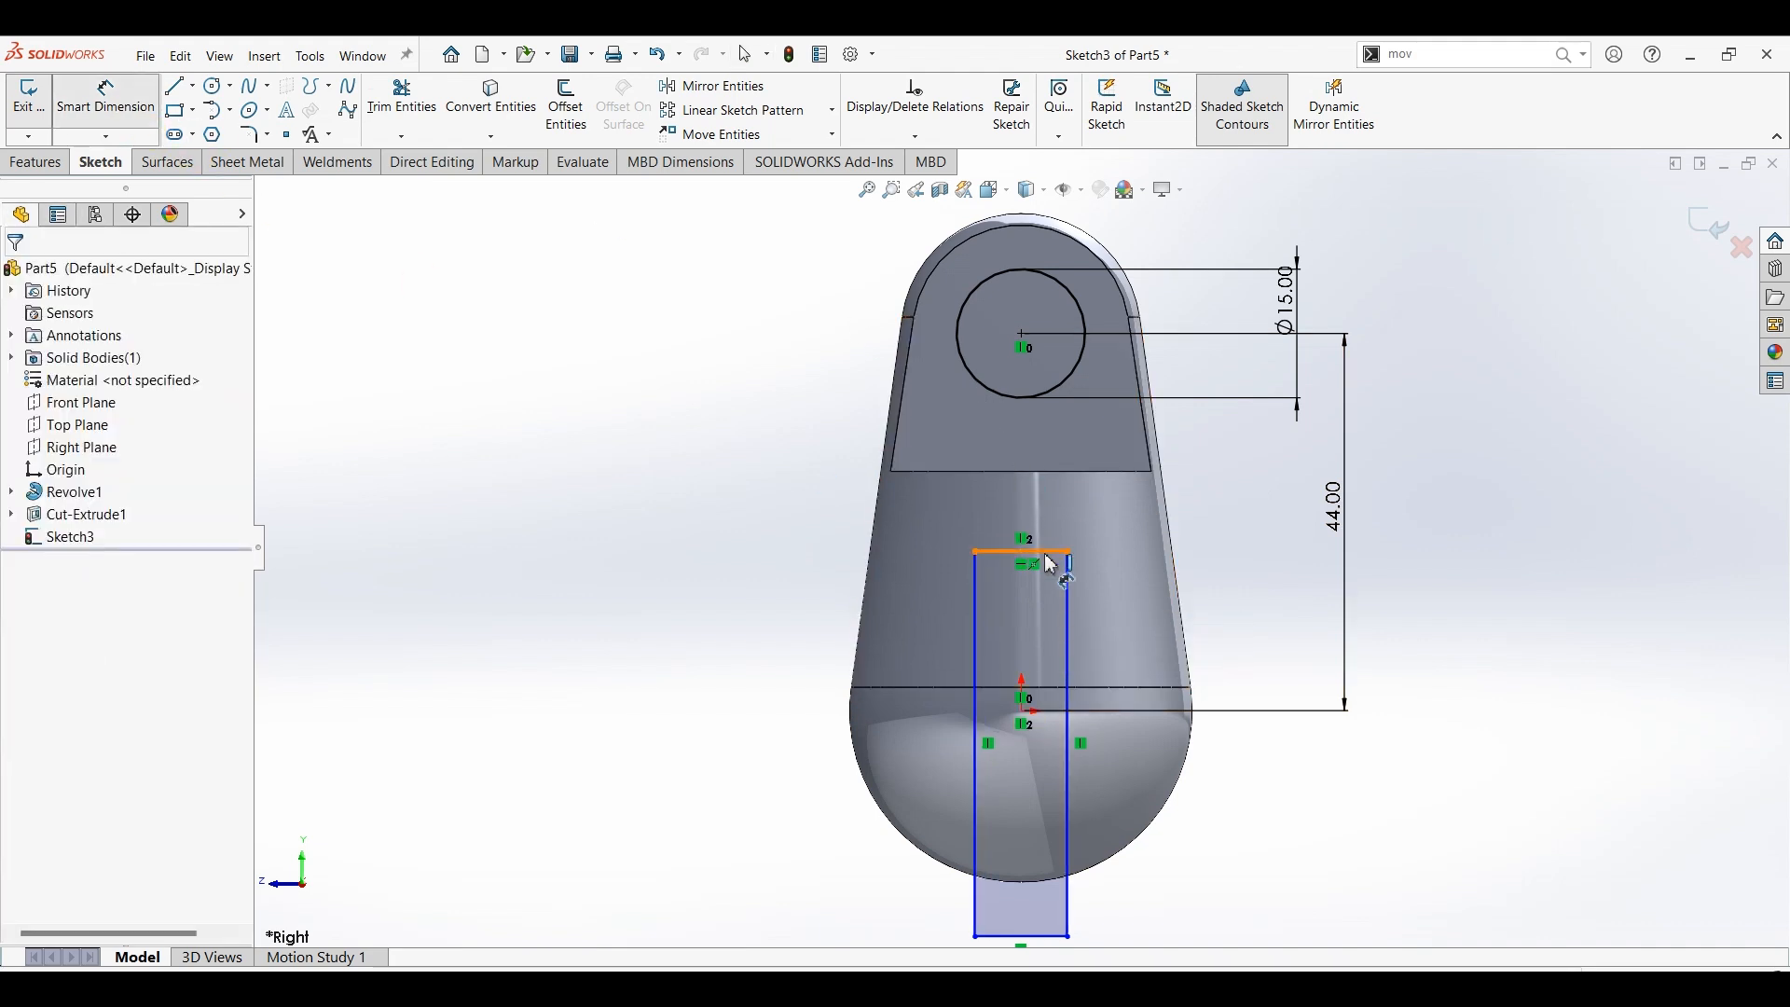
click(1030, 524)
click(1028, 515)
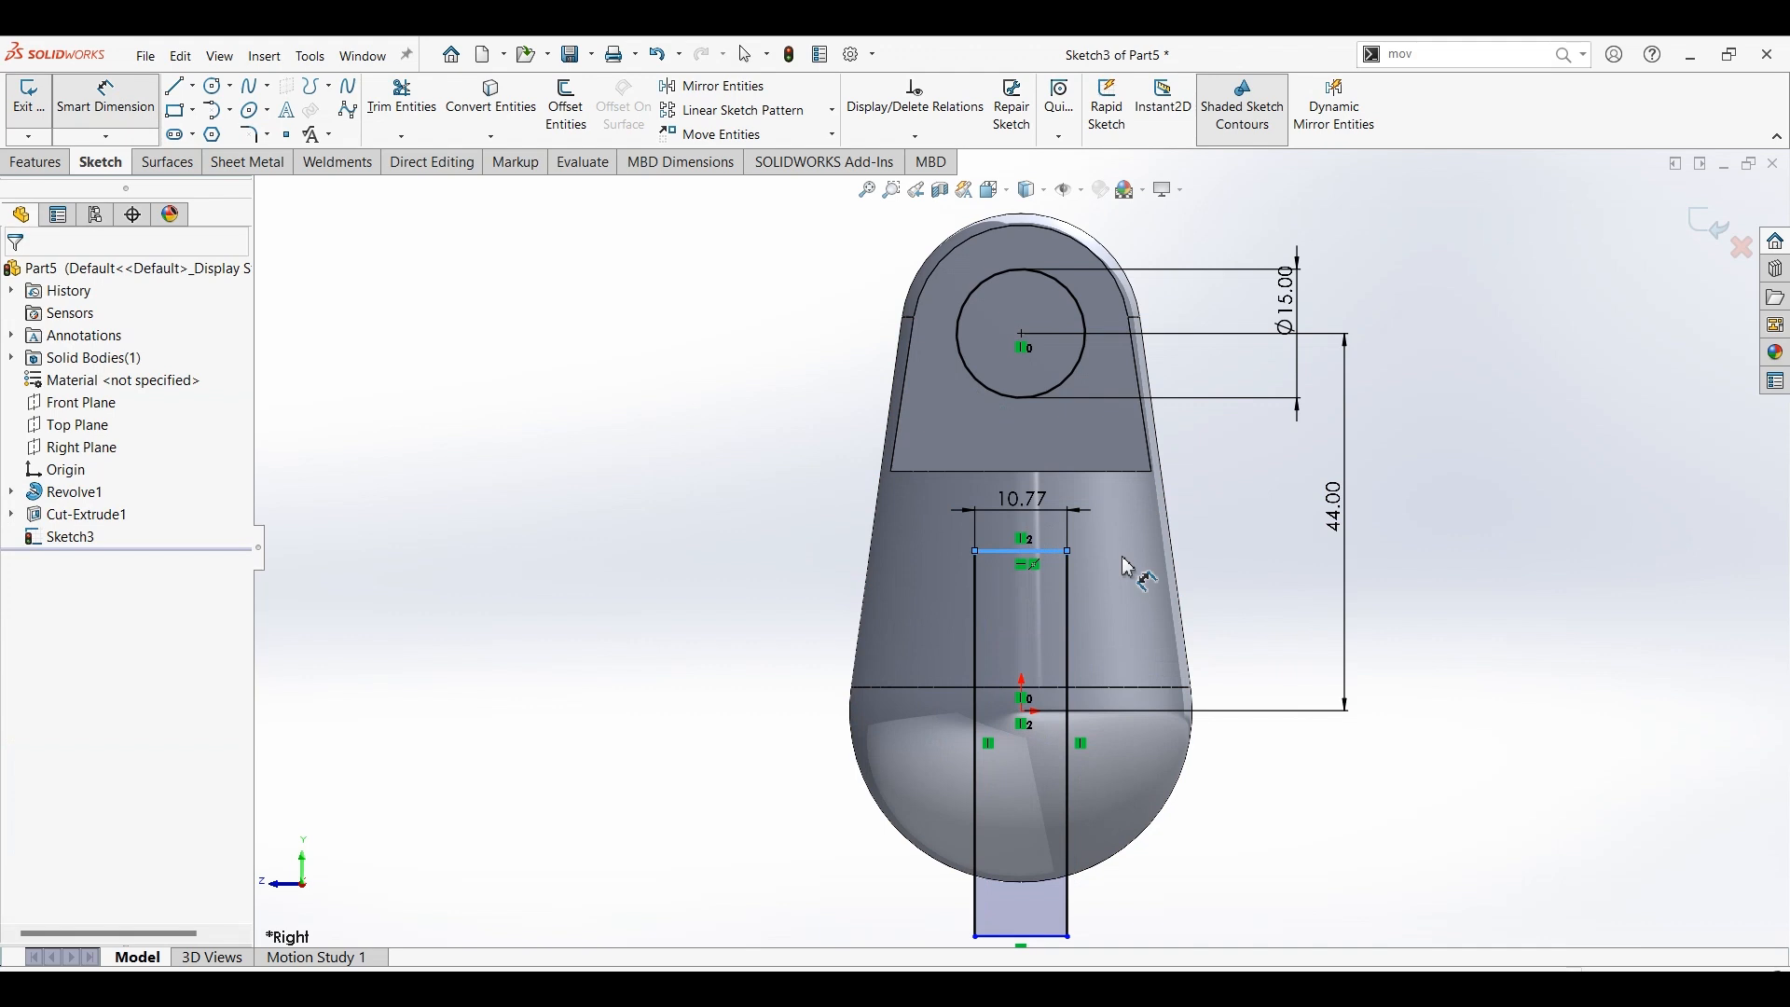
text(15)
key(Return)
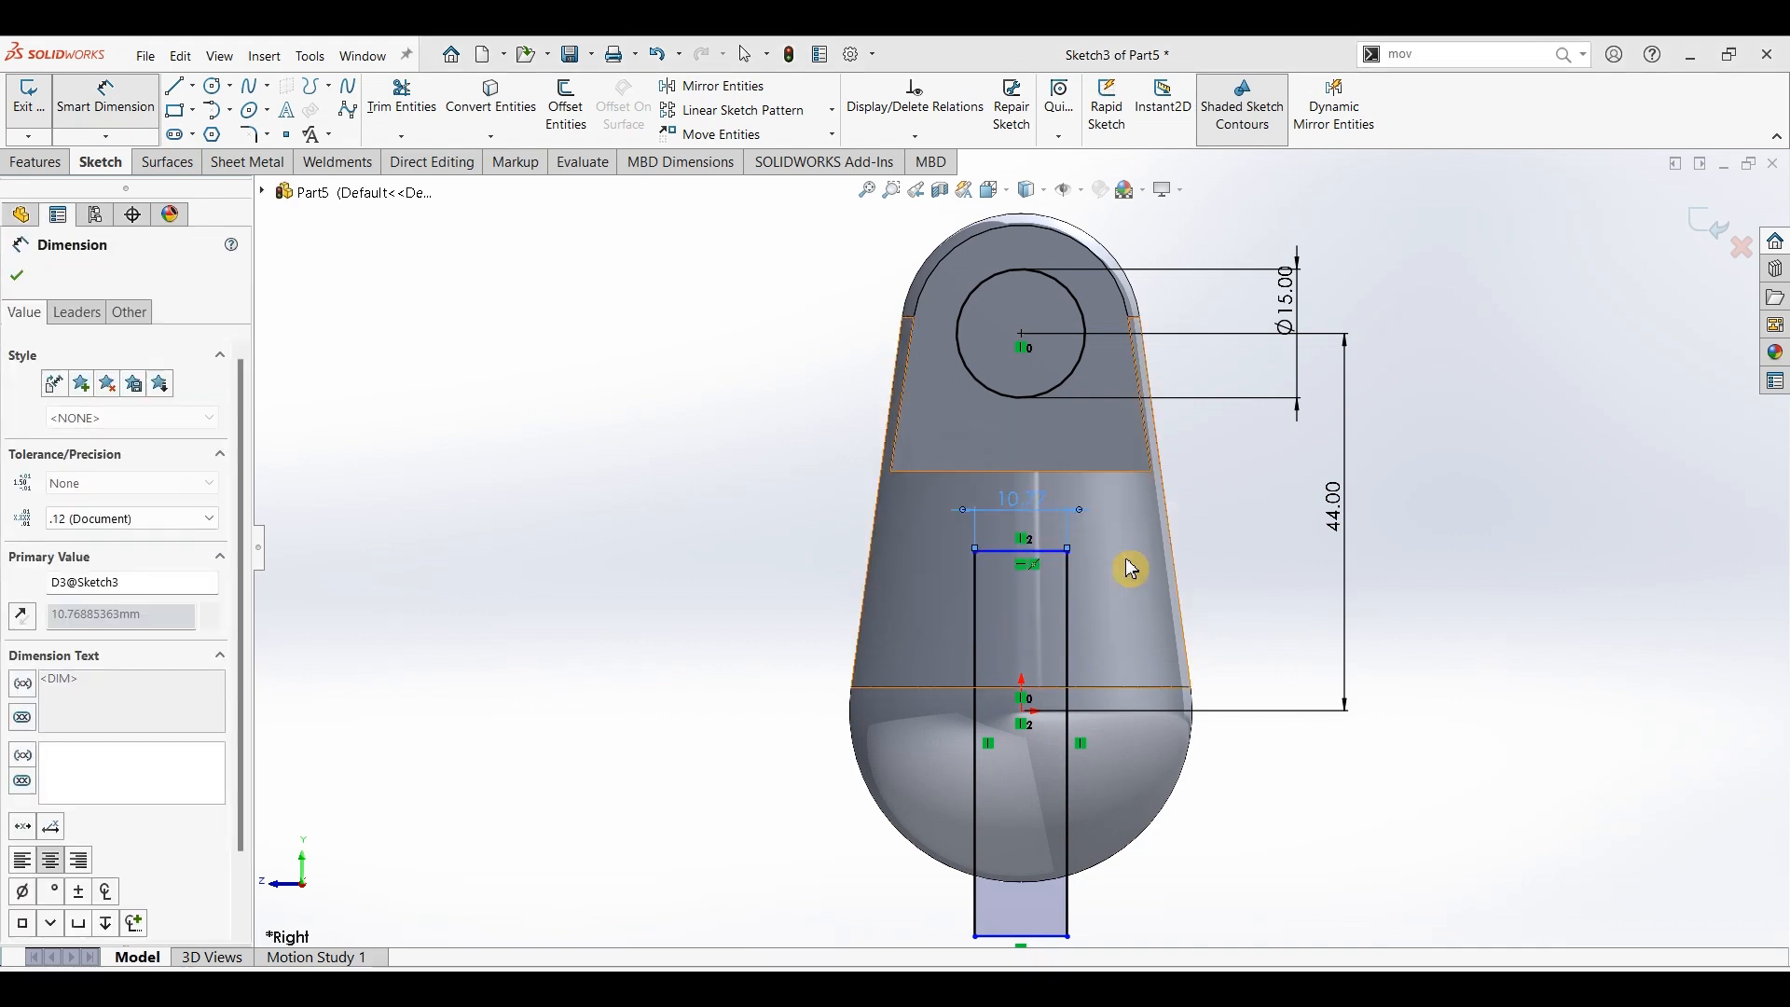
- Dimension the rectangle's upper edge 18 mm from the origin and pull its lower corner slightly upward, still below the body
click(1022, 712)
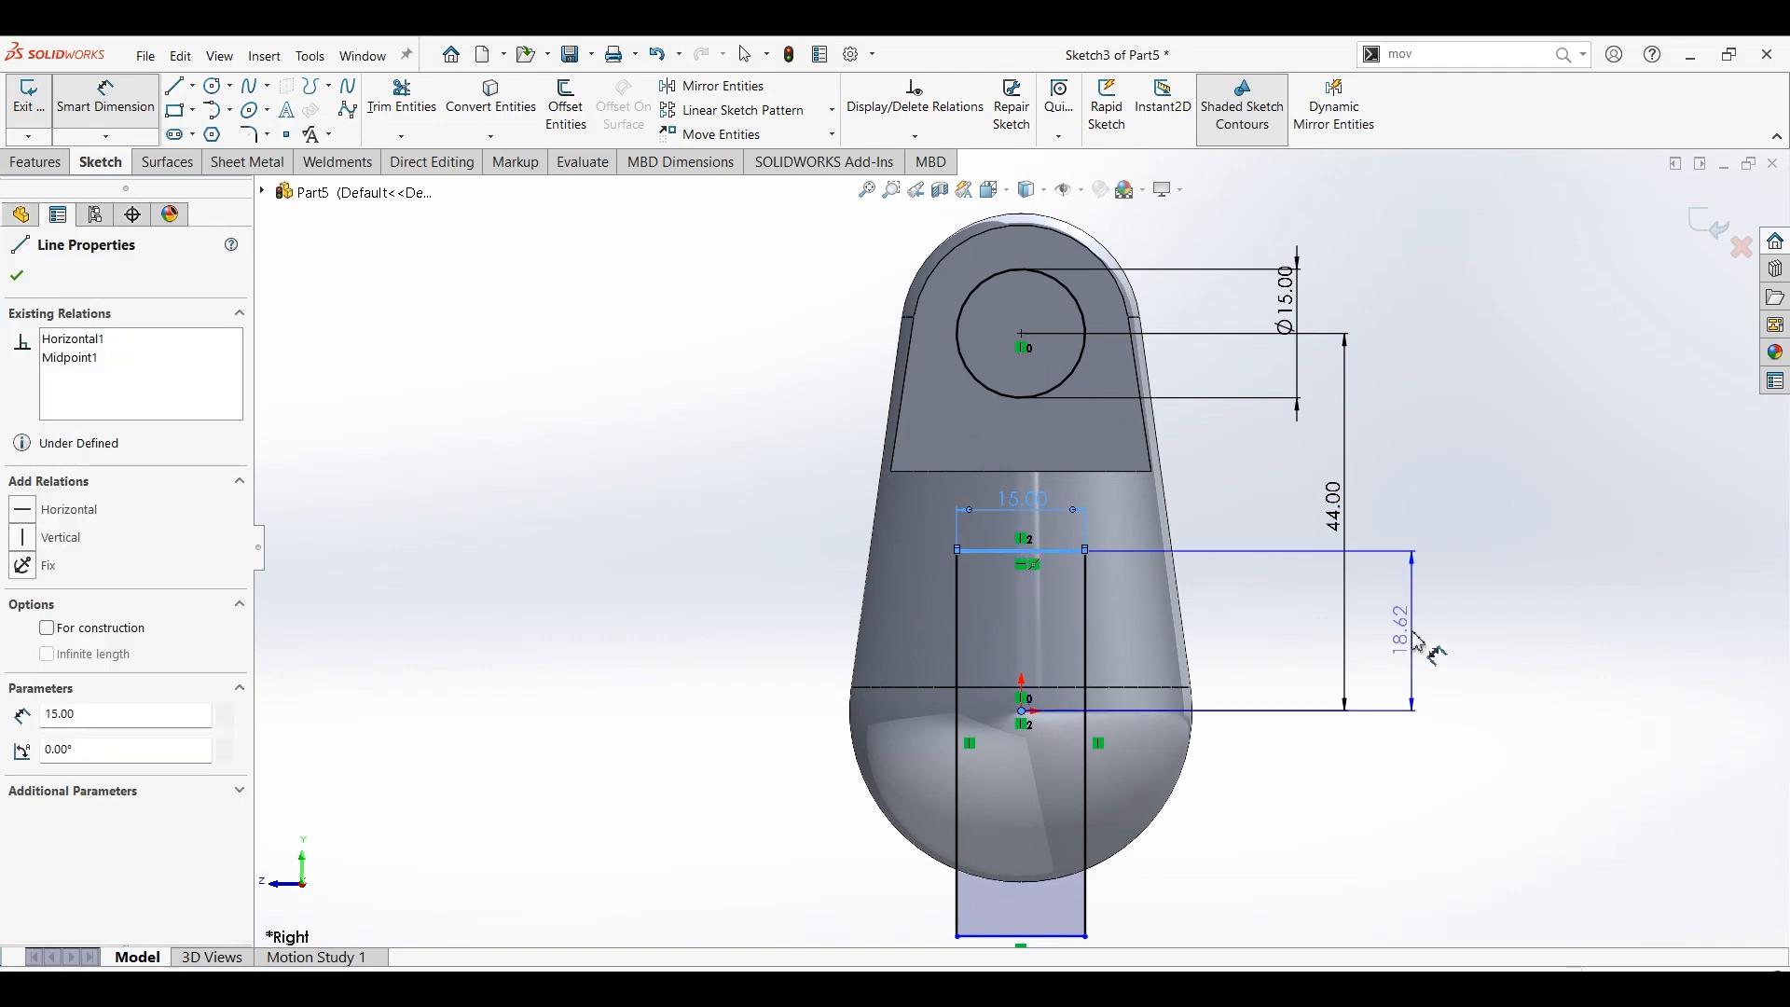
click(1417, 642)
text(18)
key(Return)
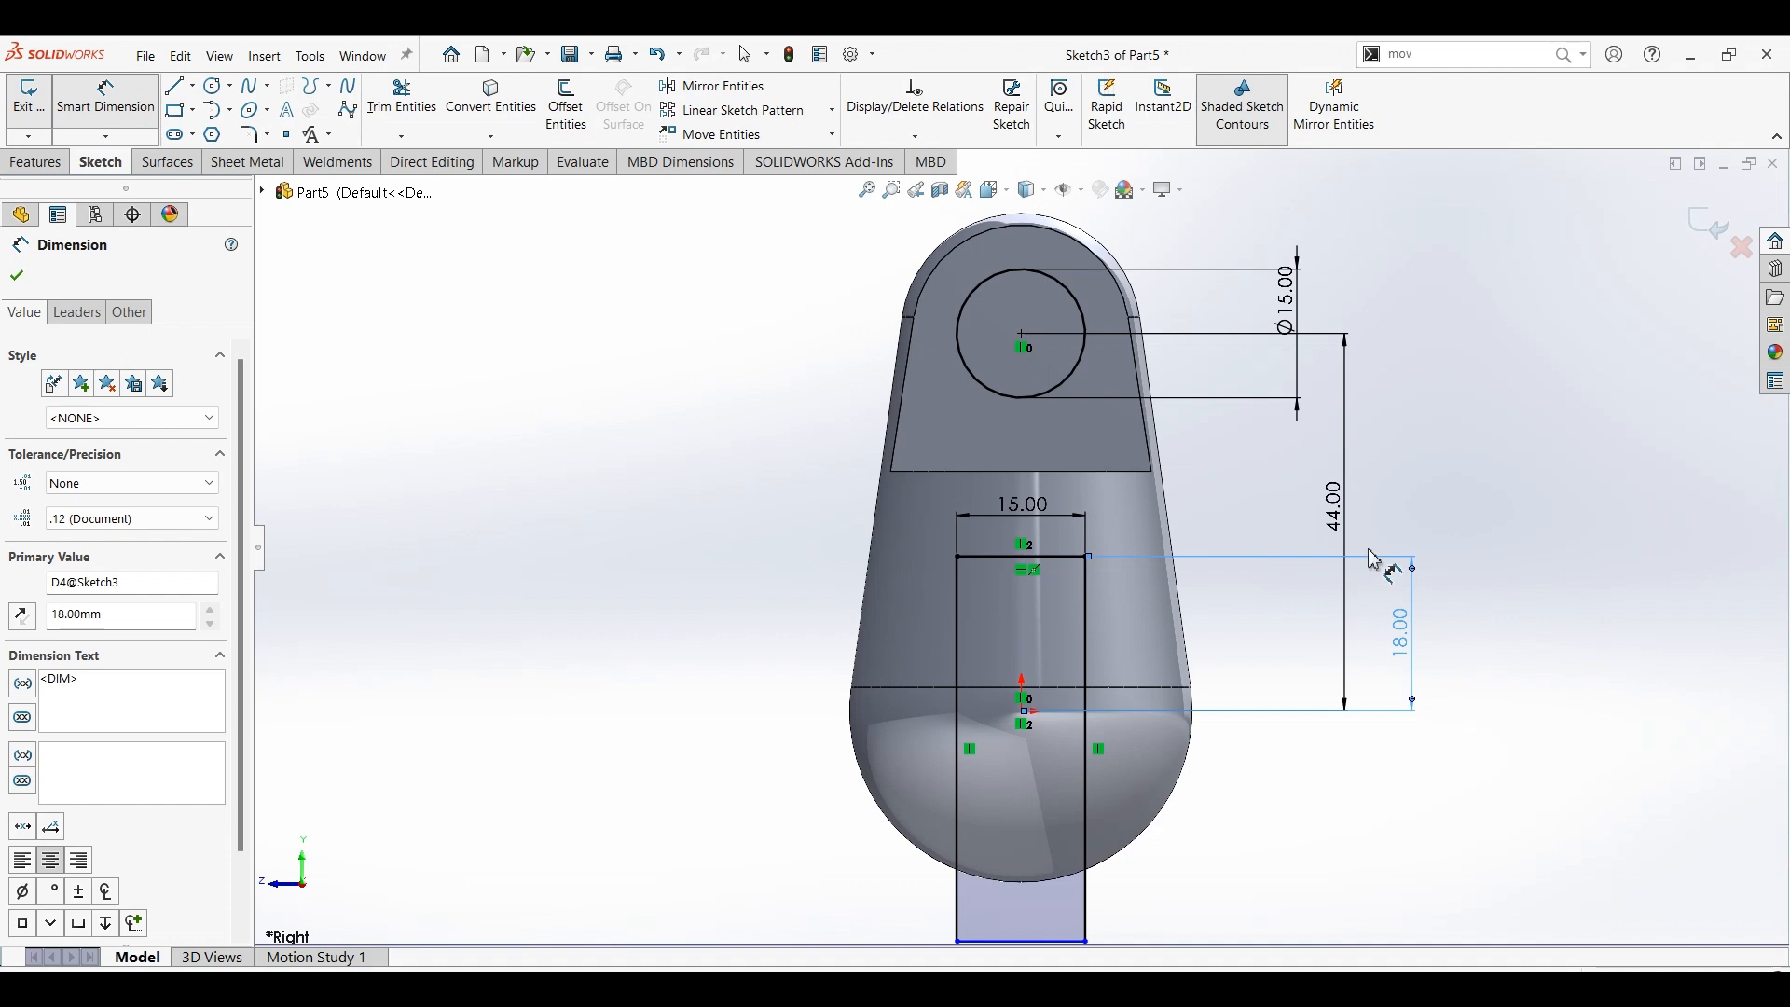
scroll(1093, 781, up, 3)
key(Escape)
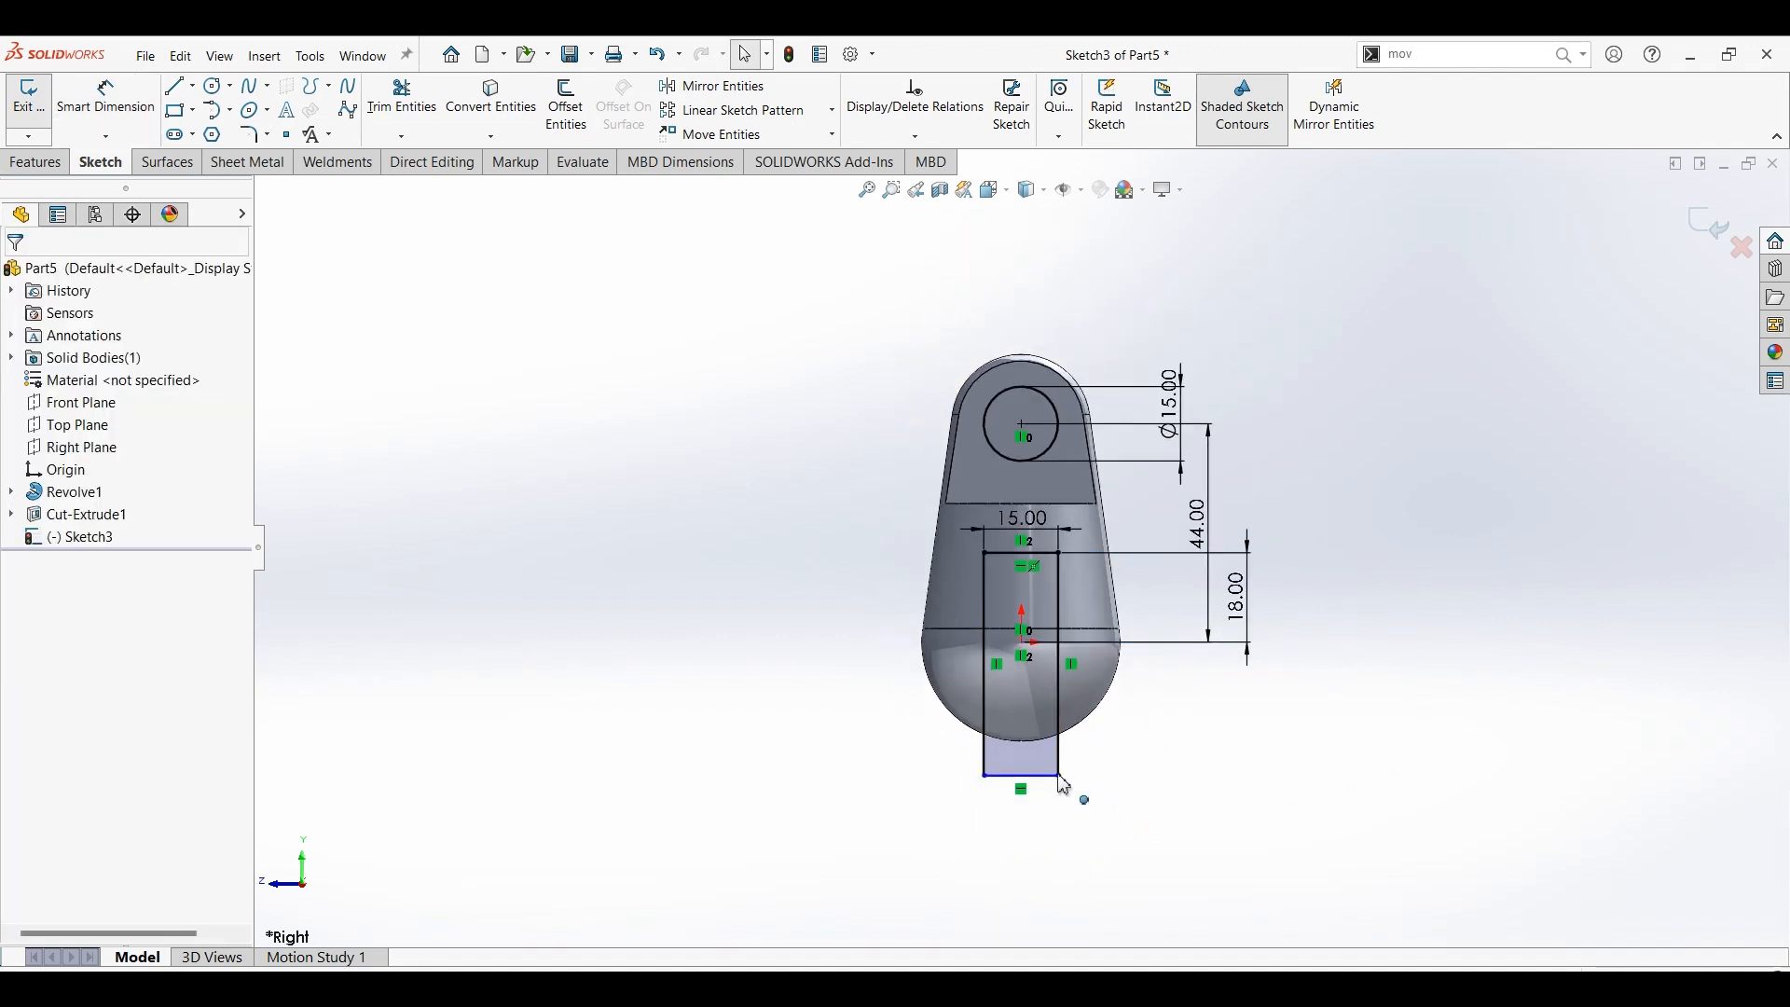
mouse_move(1058, 777)
mouse_down()
mouse_move(1059, 752)
mouse_move(1059, 768)
mouse_up()
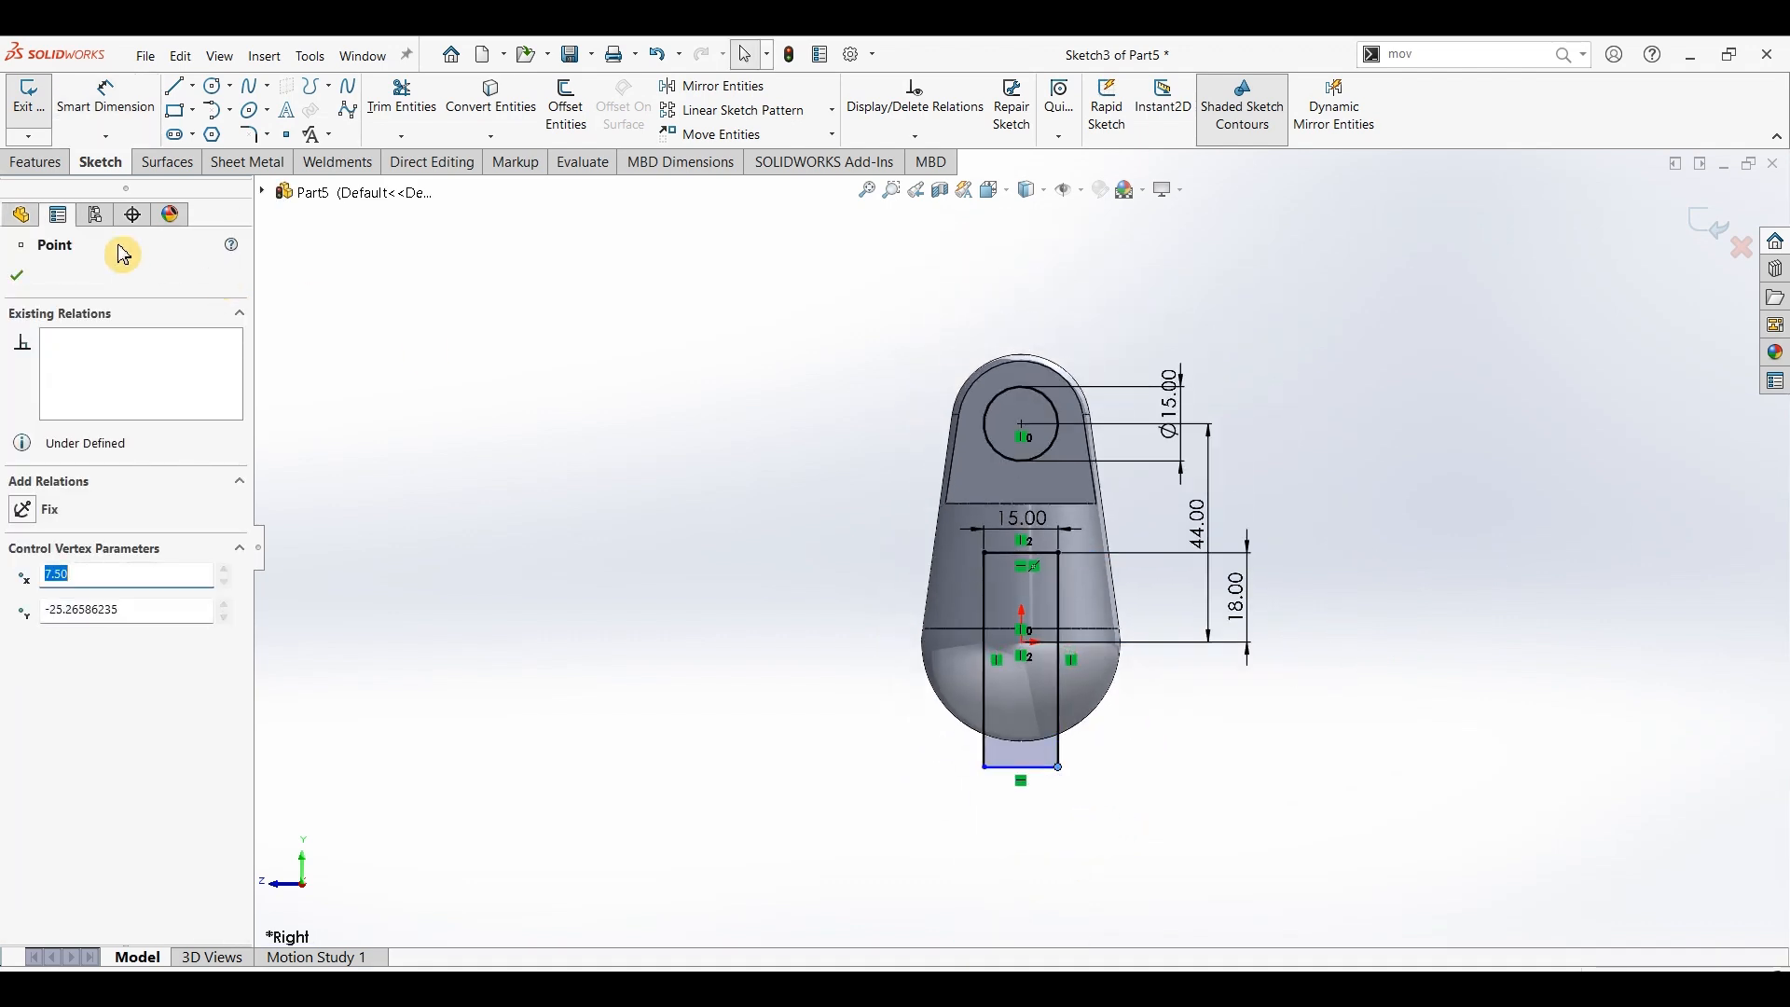
- Extrude-cut the circle and rectangle through the whole body in both directions
click(41, 166)
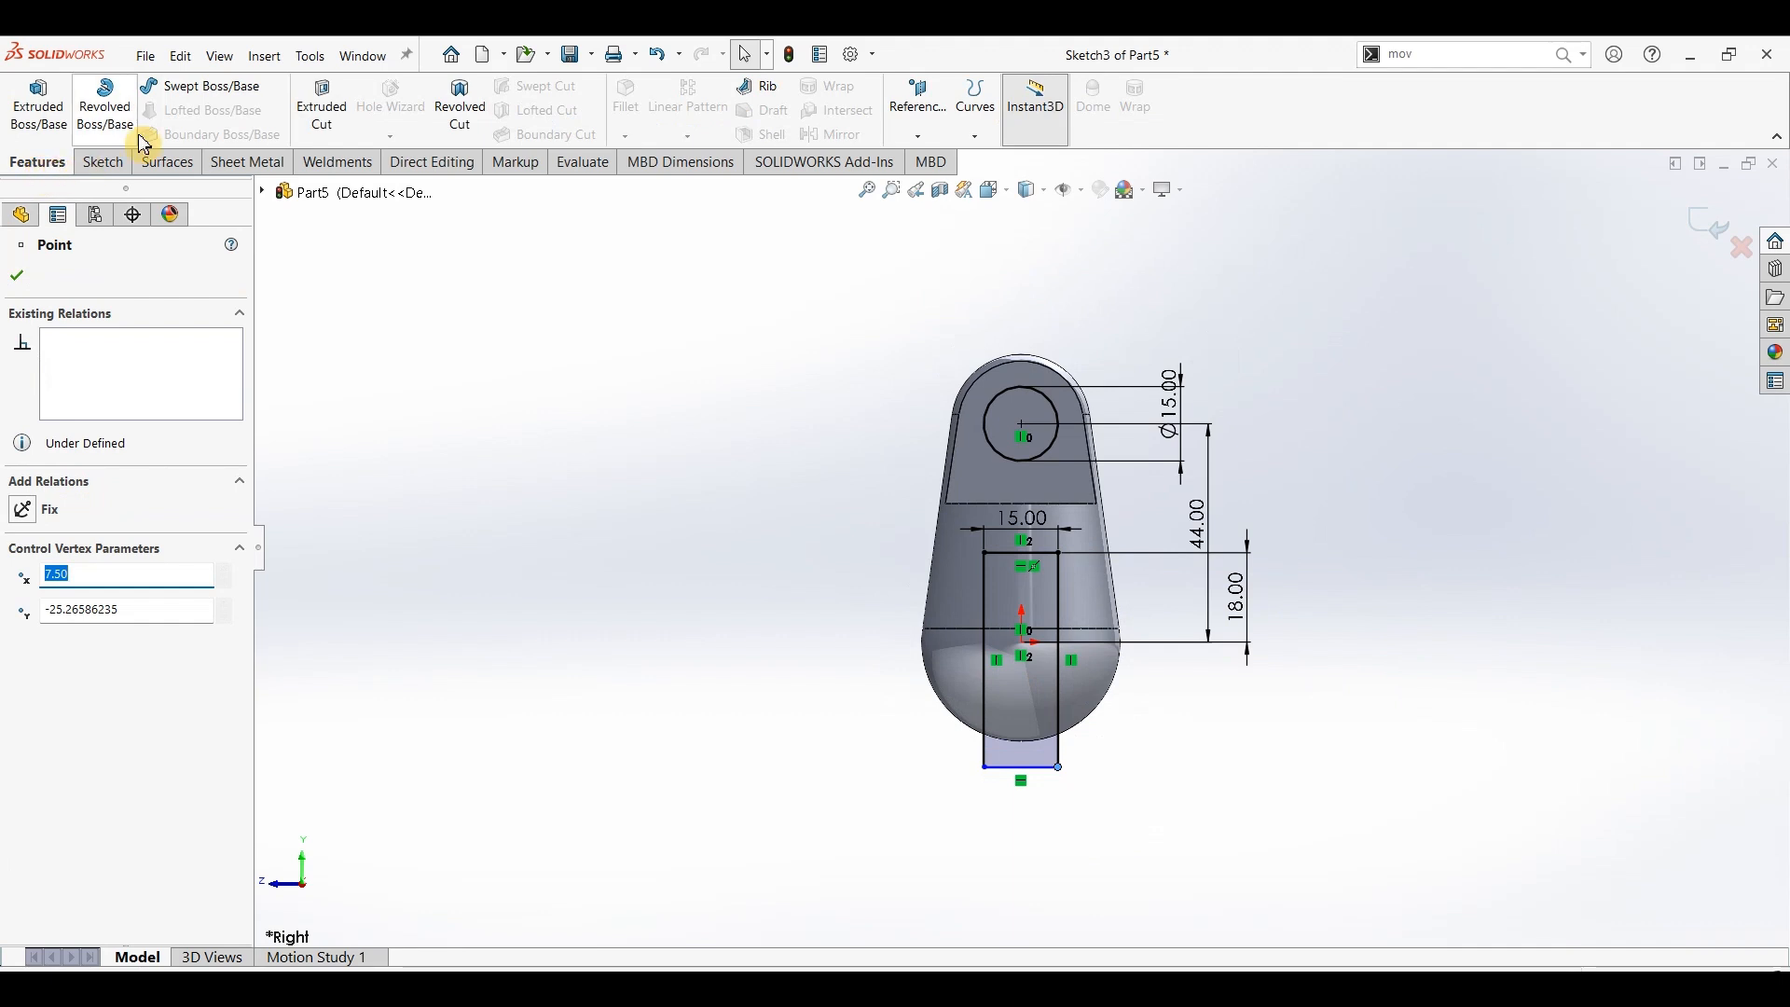
click(320, 109)
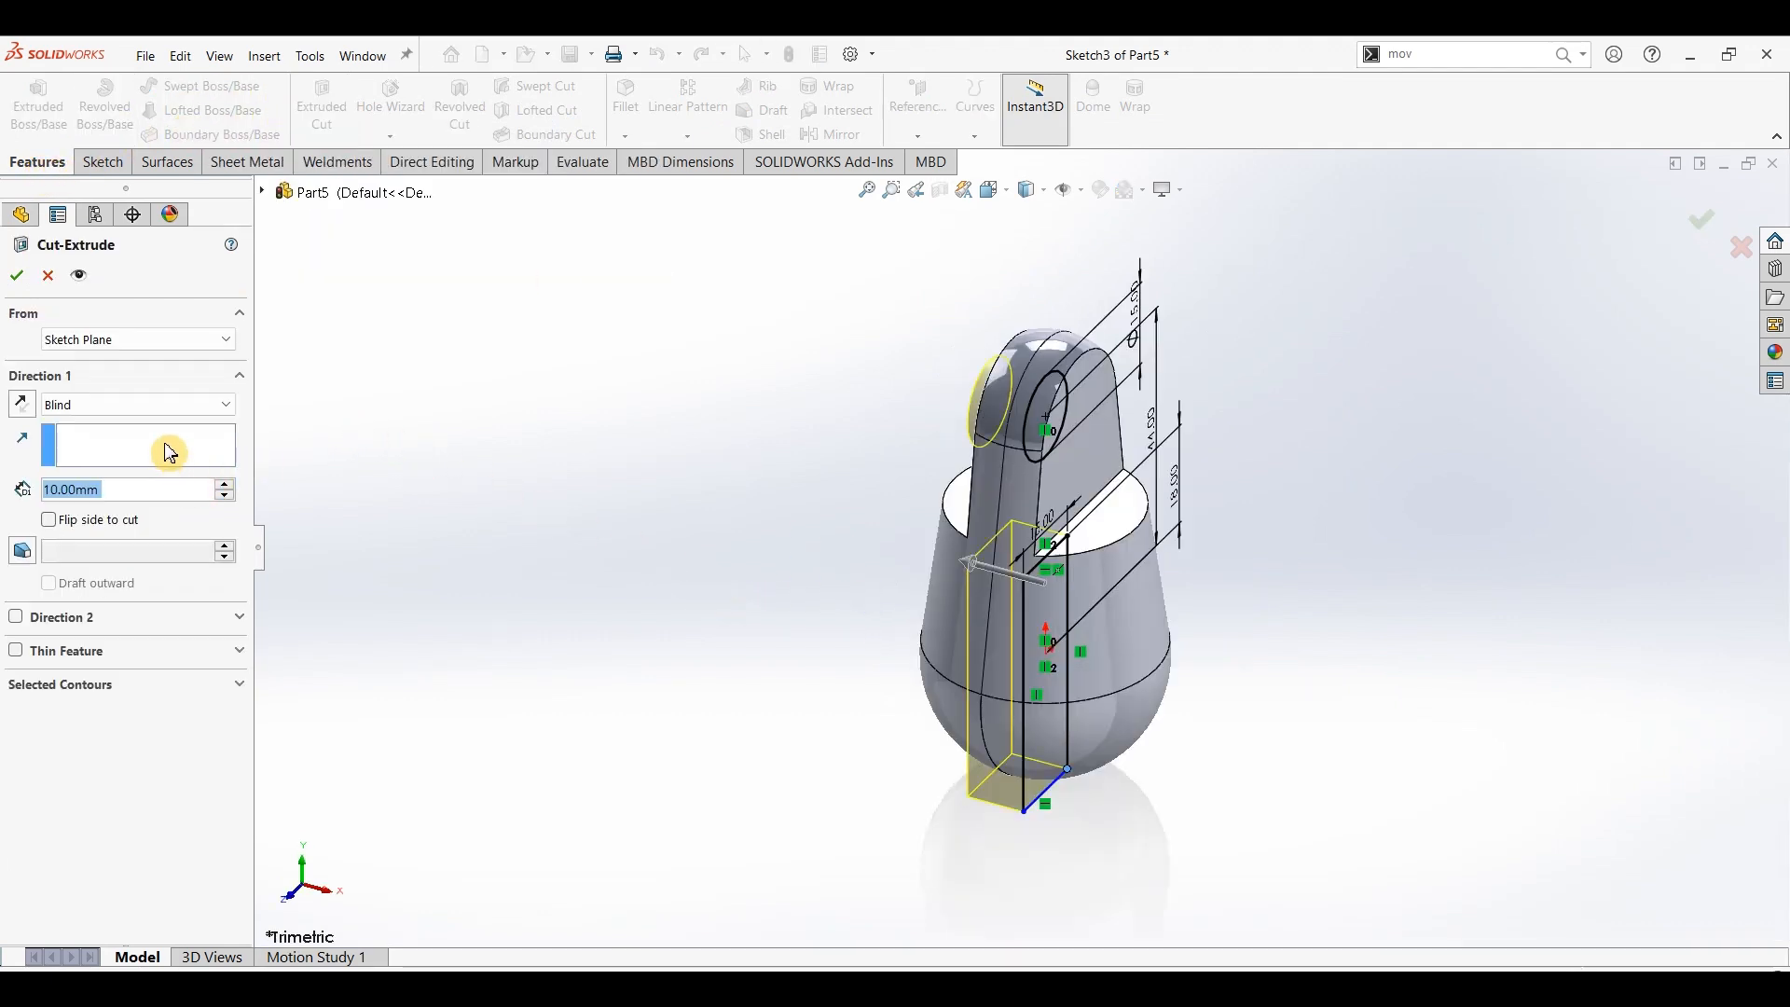
click(172, 405)
click(129, 458)
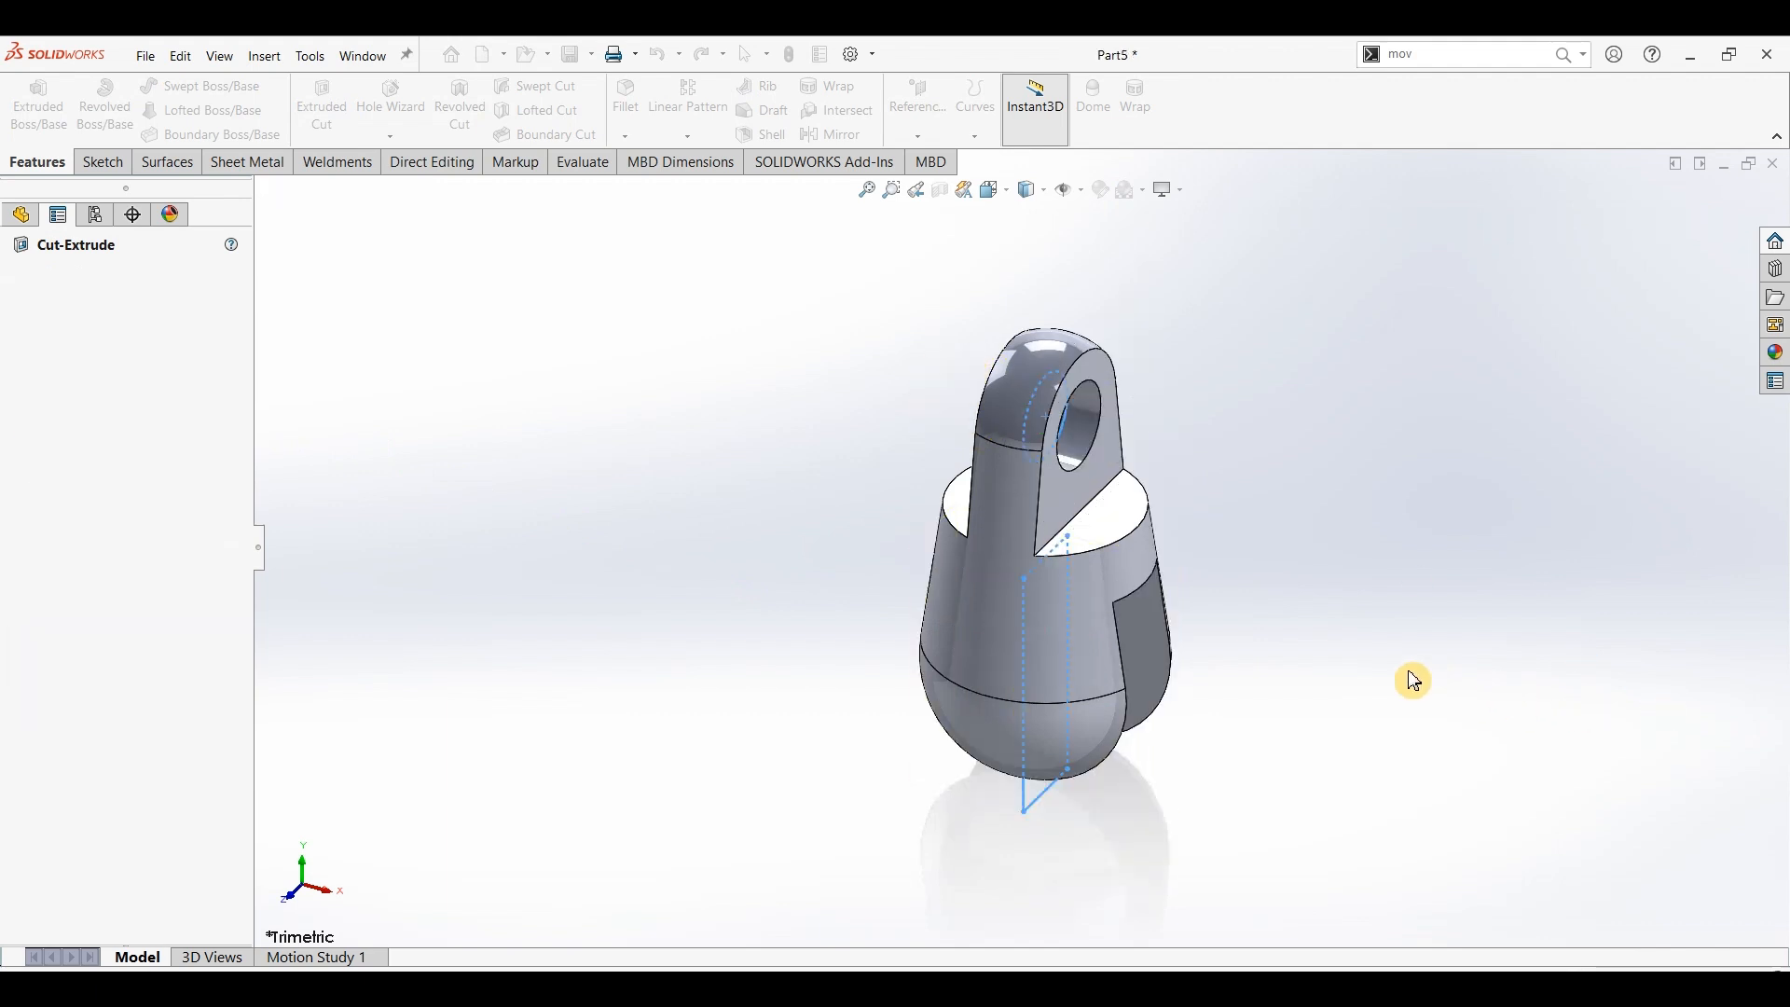
middle_drag(1224, 638, 1295, 620)
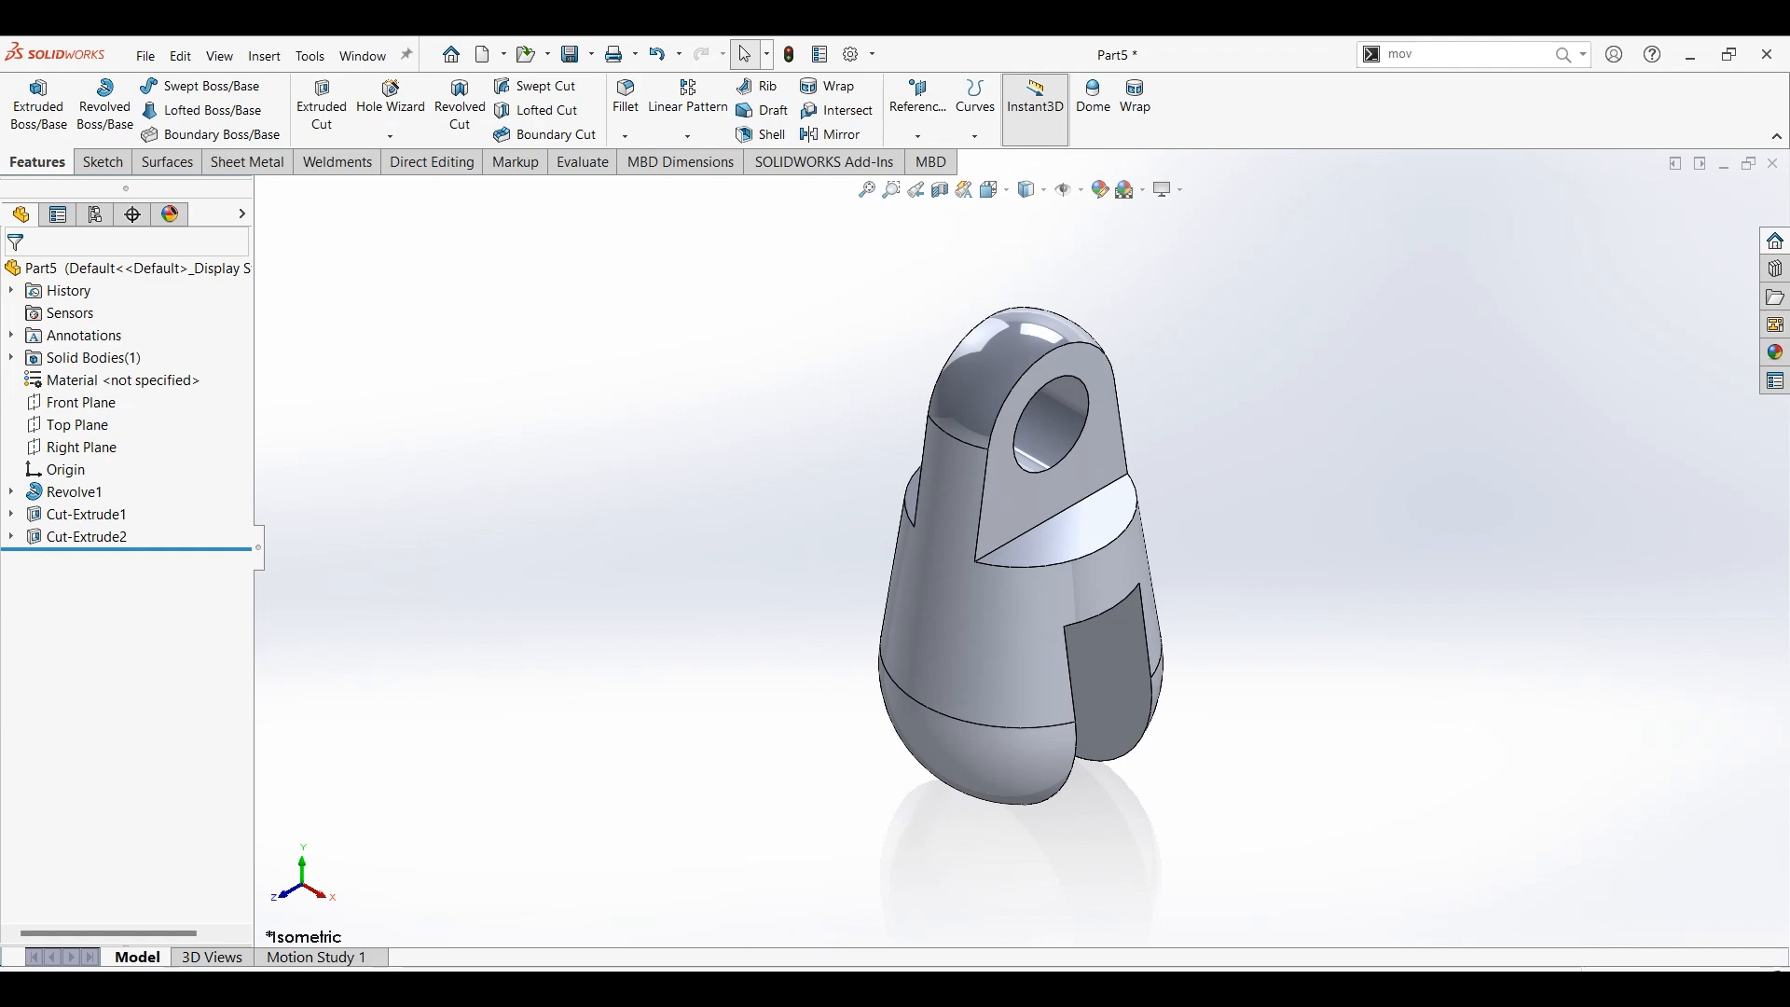
- Check the PDF drawing and configure an M10 counterbore hole with custom sizes: 11 mm through, 18.5 mm counterbore diameter, 5.5 mm counterbore depth
click(777, 963)
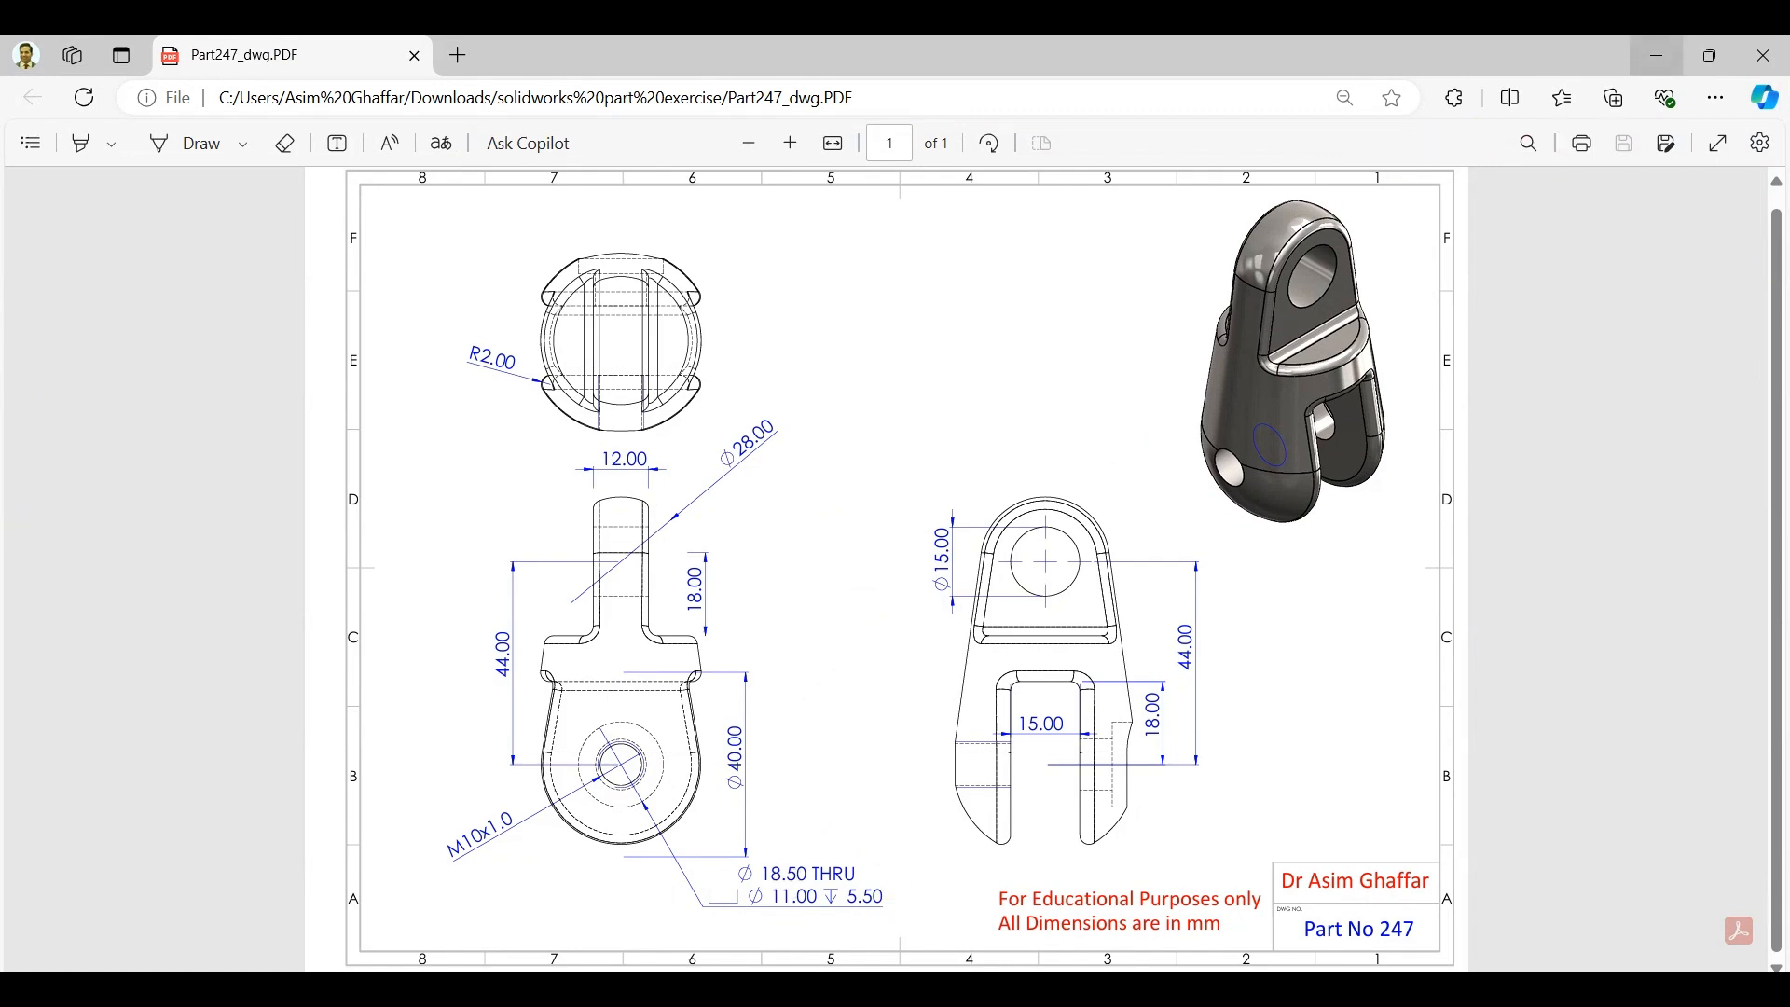
click(1678, 56)
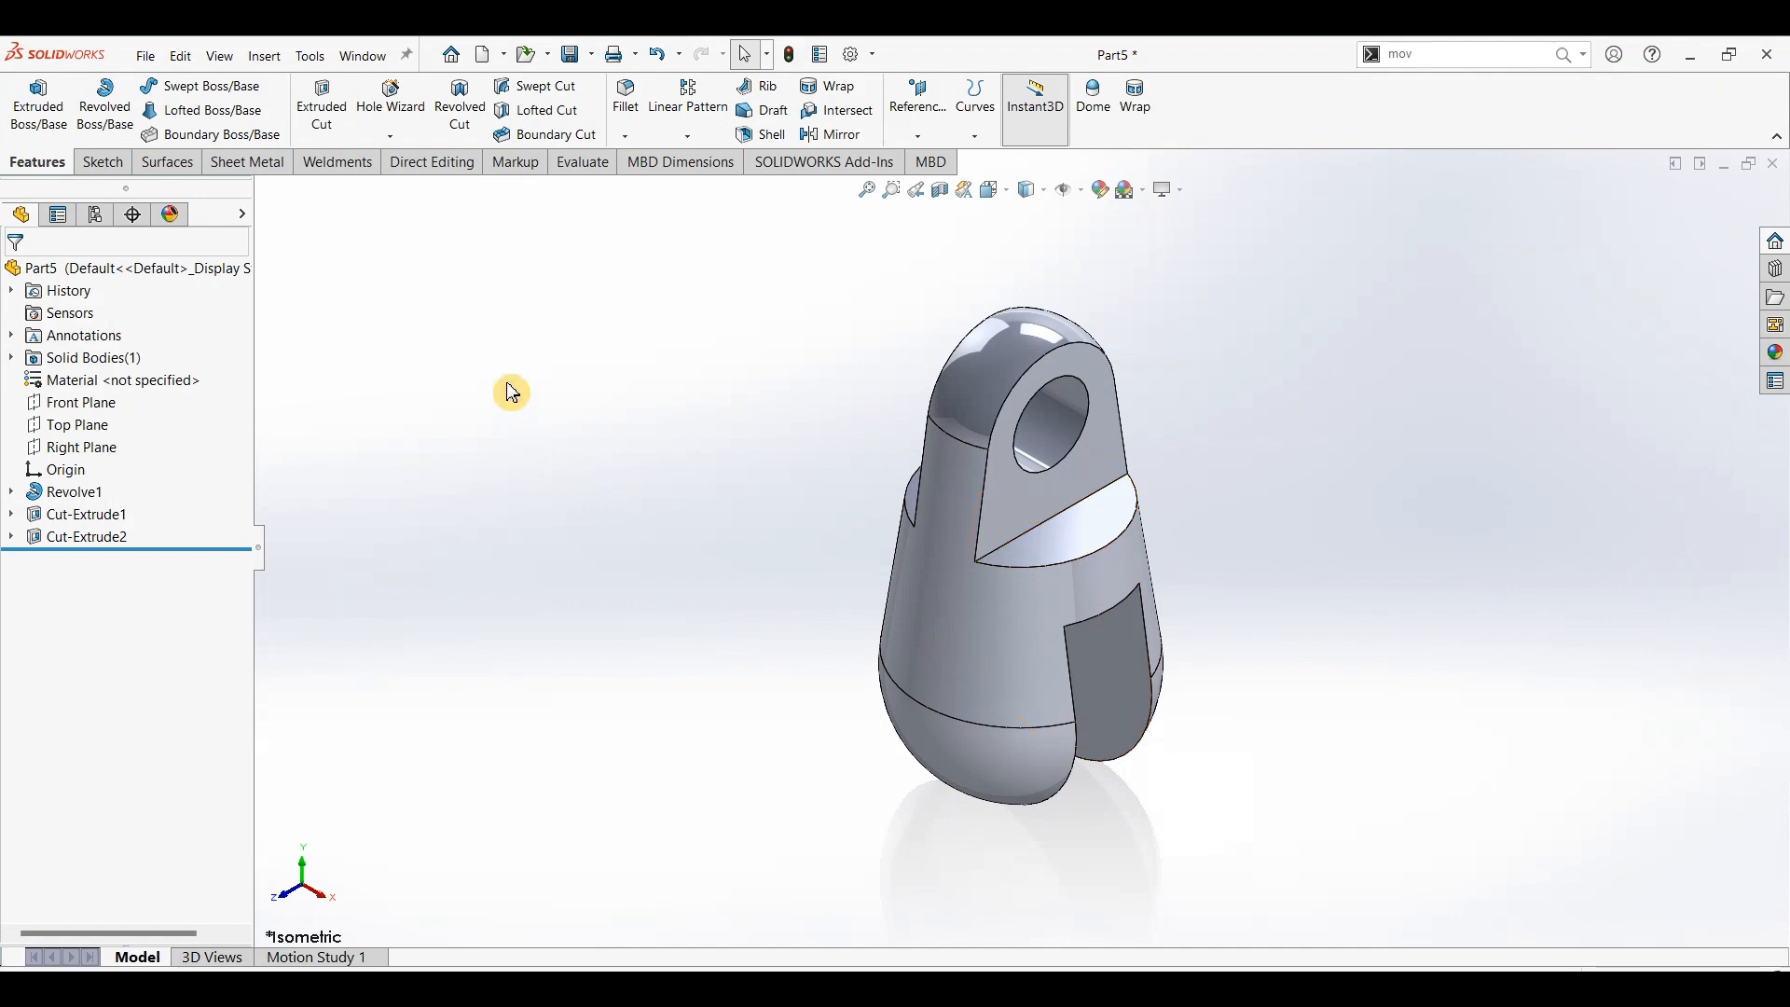
click(415, 130)
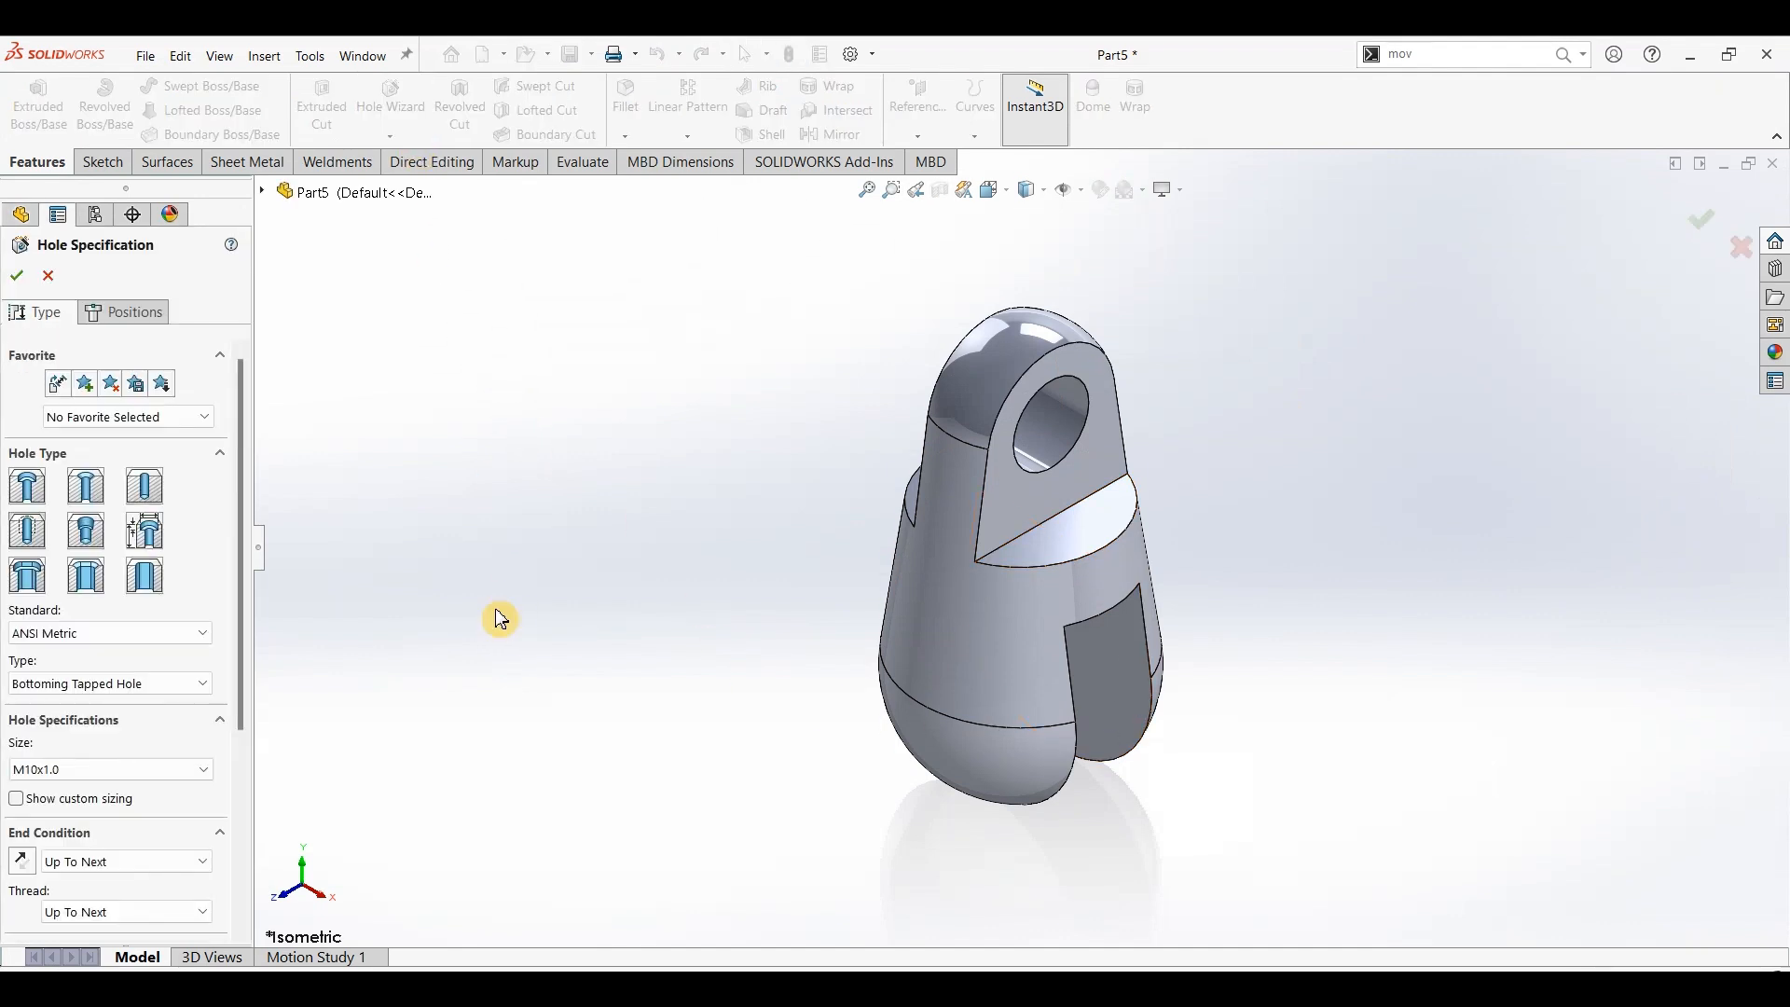
click(27, 486)
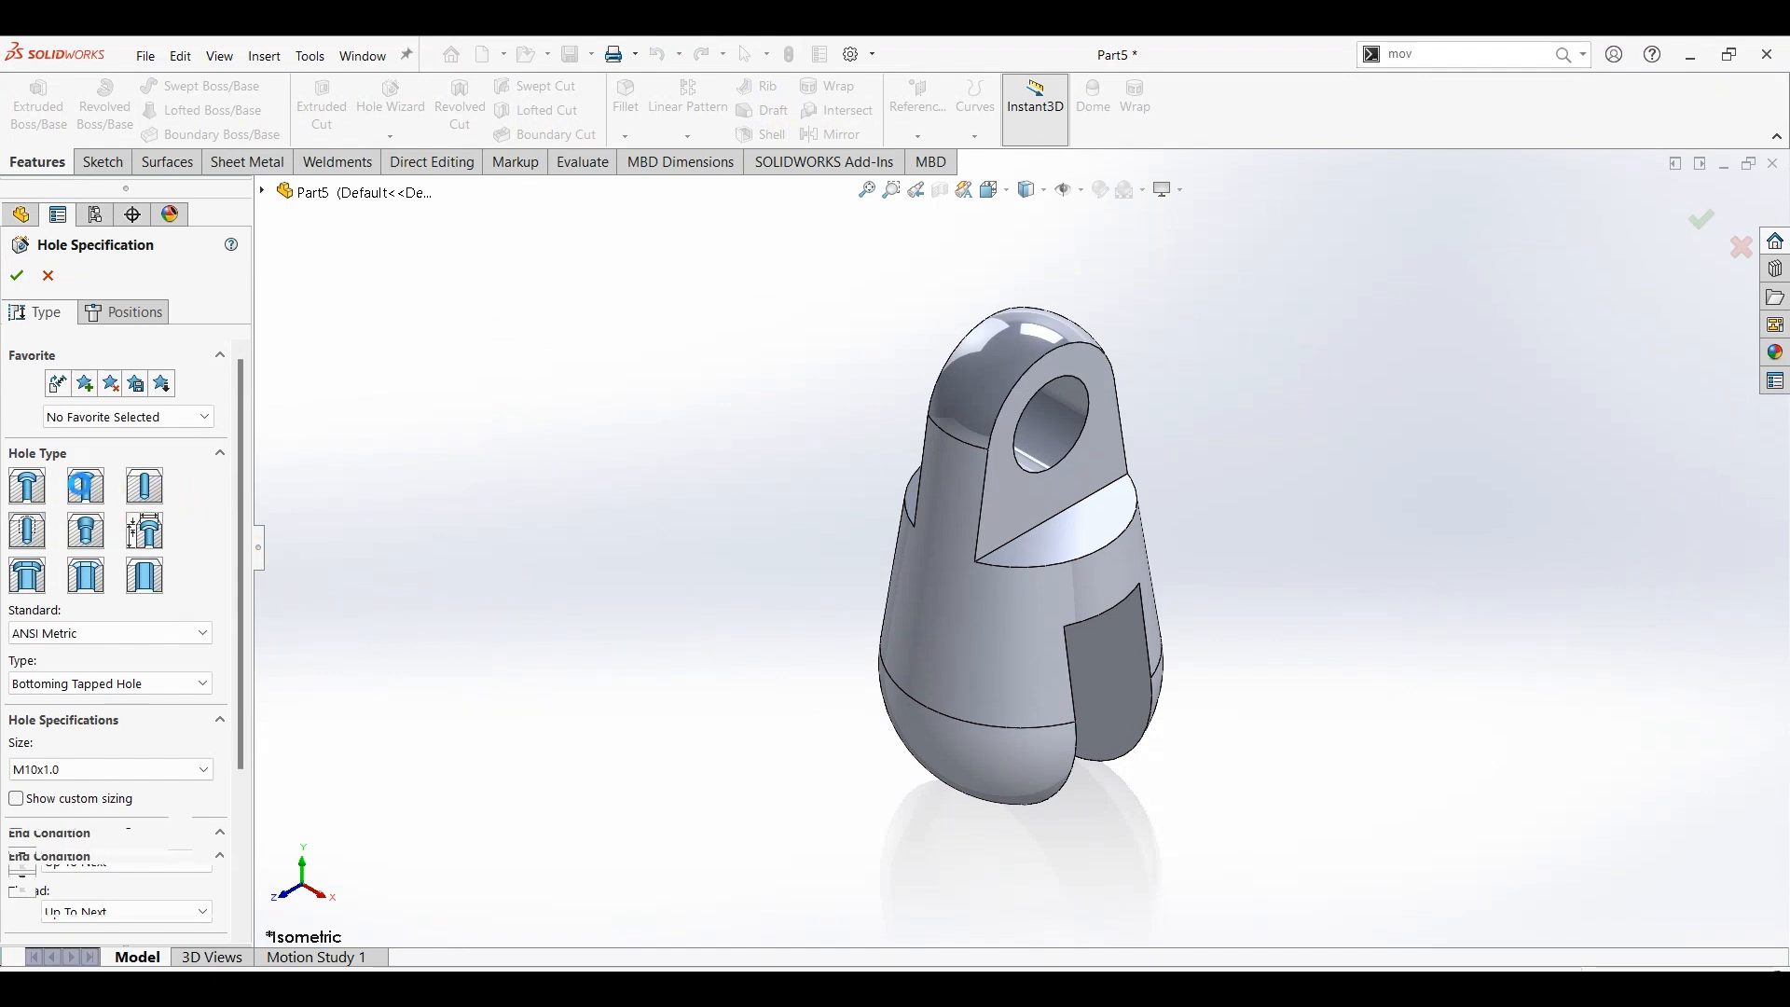
drag(244, 452, 245, 719)
click(18, 572)
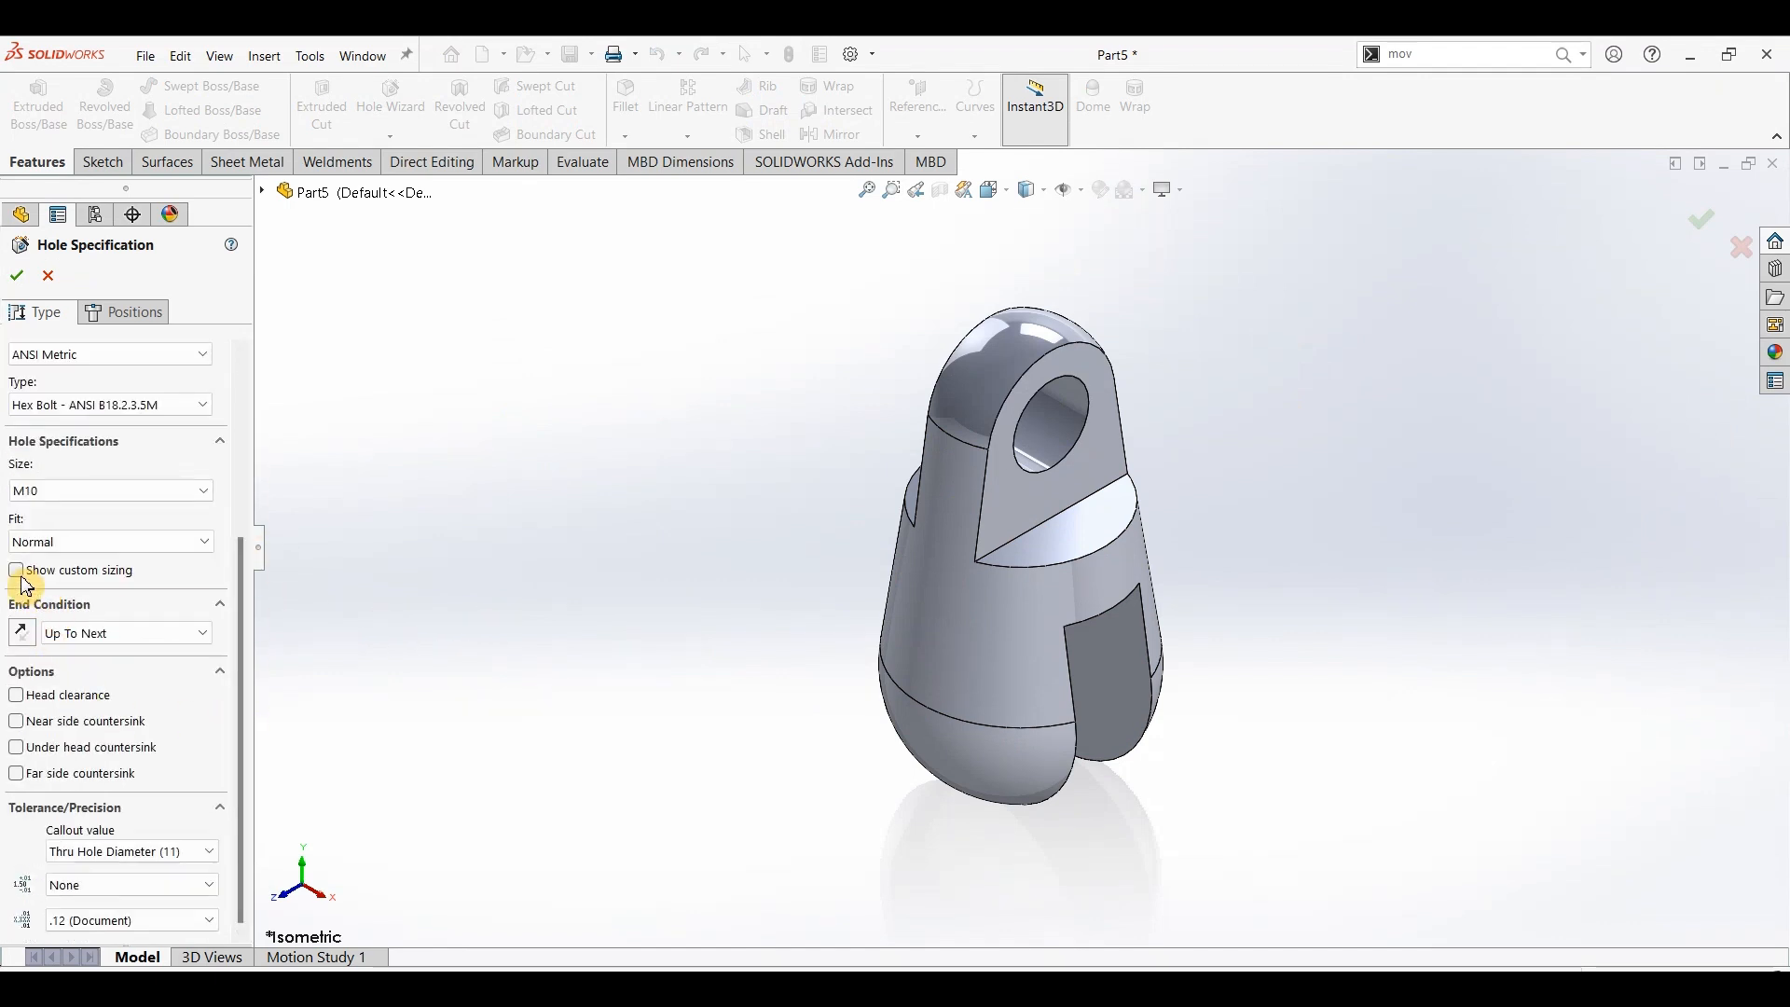
double_click(128, 600)
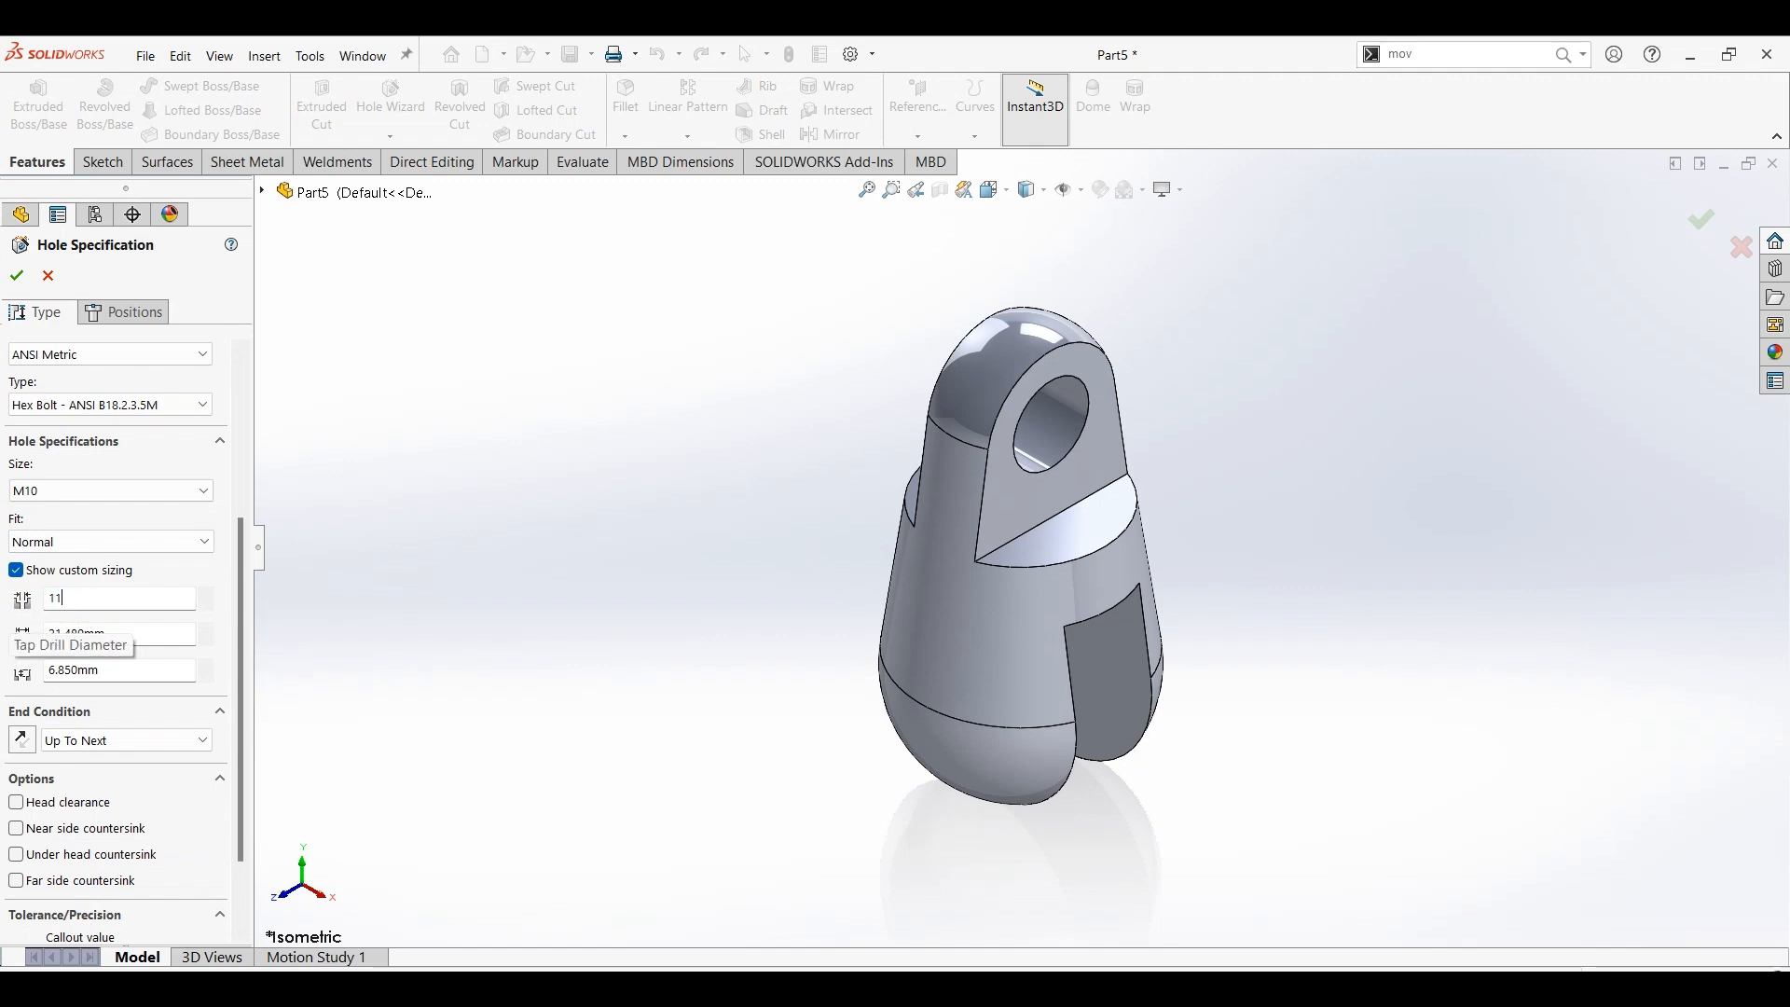
key(Tab)
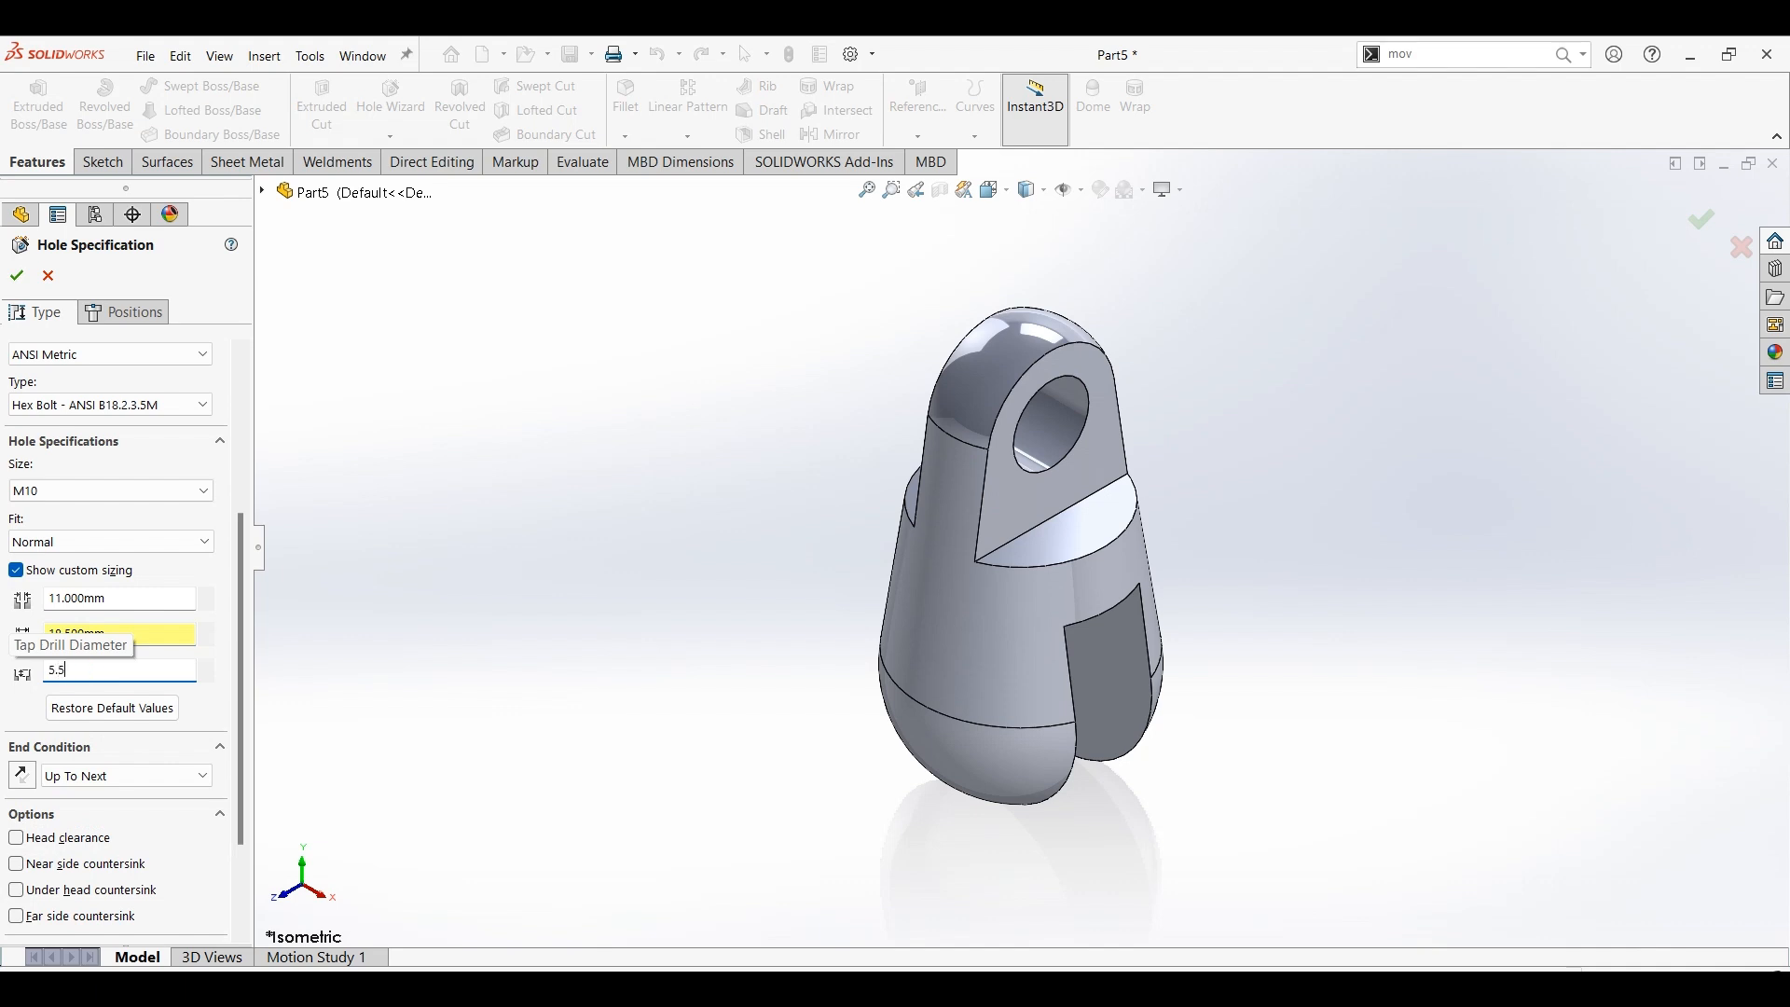
key(Tab)
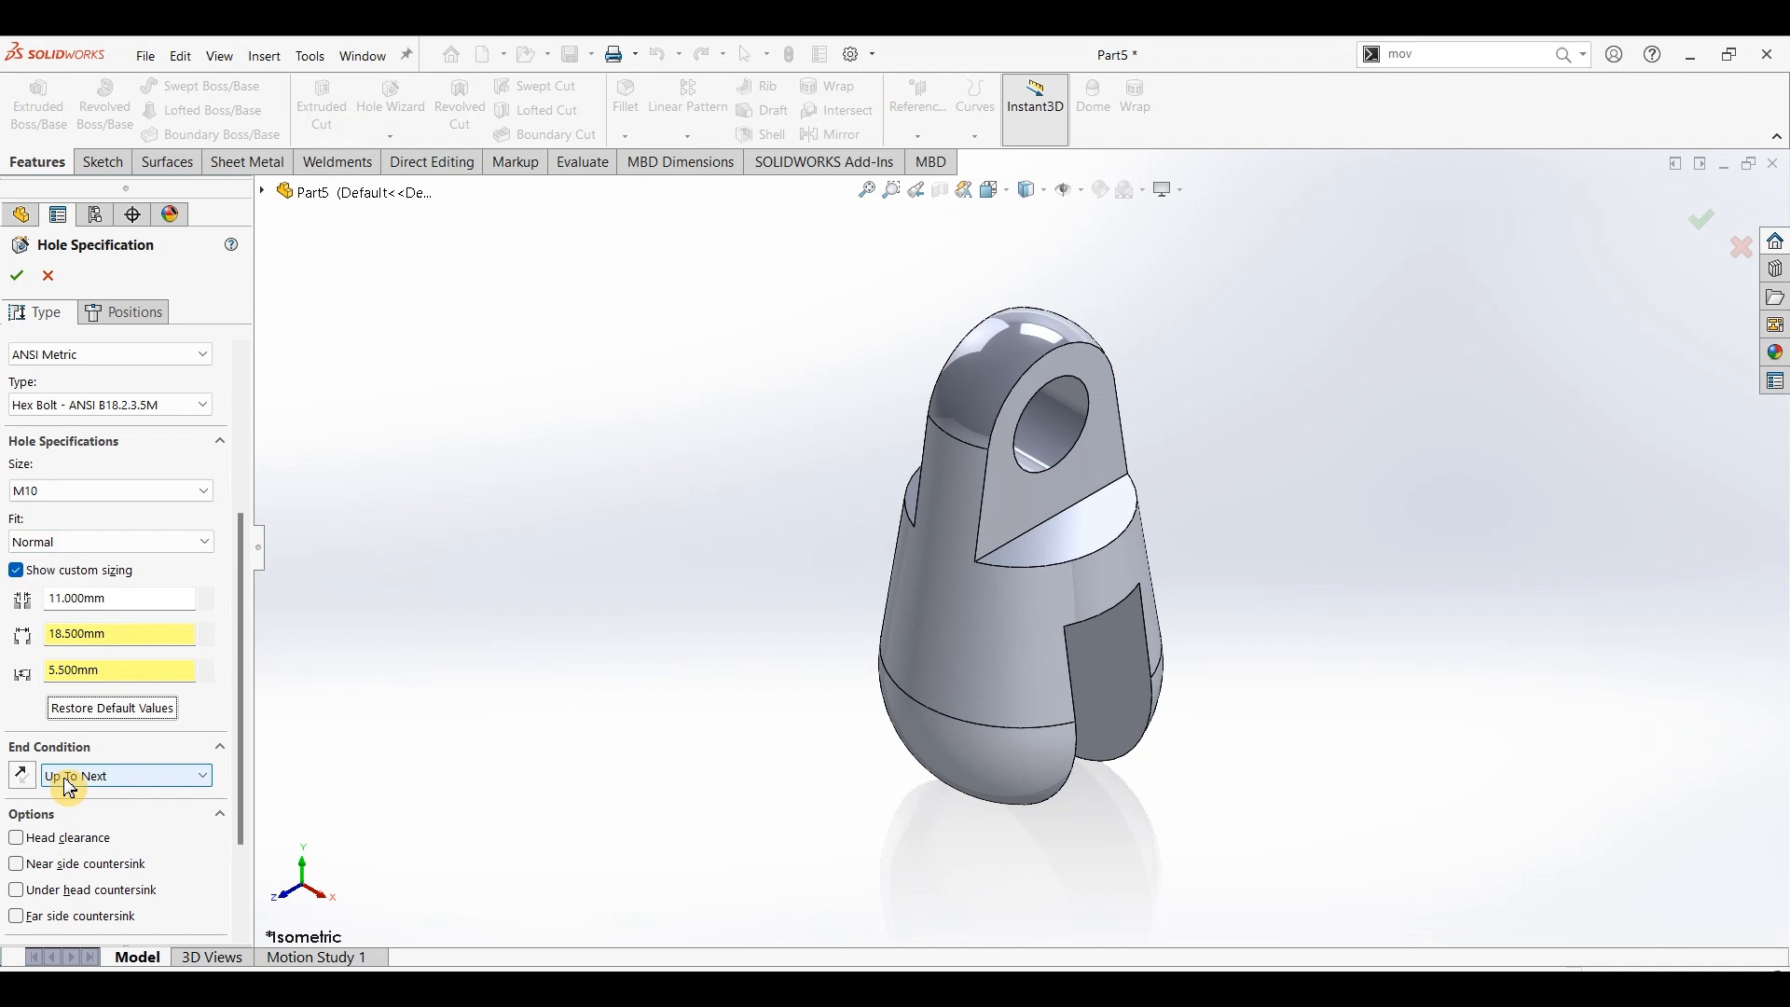
- Place the counterbore hole on the inner face of the lower slot, centred on the origin, and finish the hole
click(140, 315)
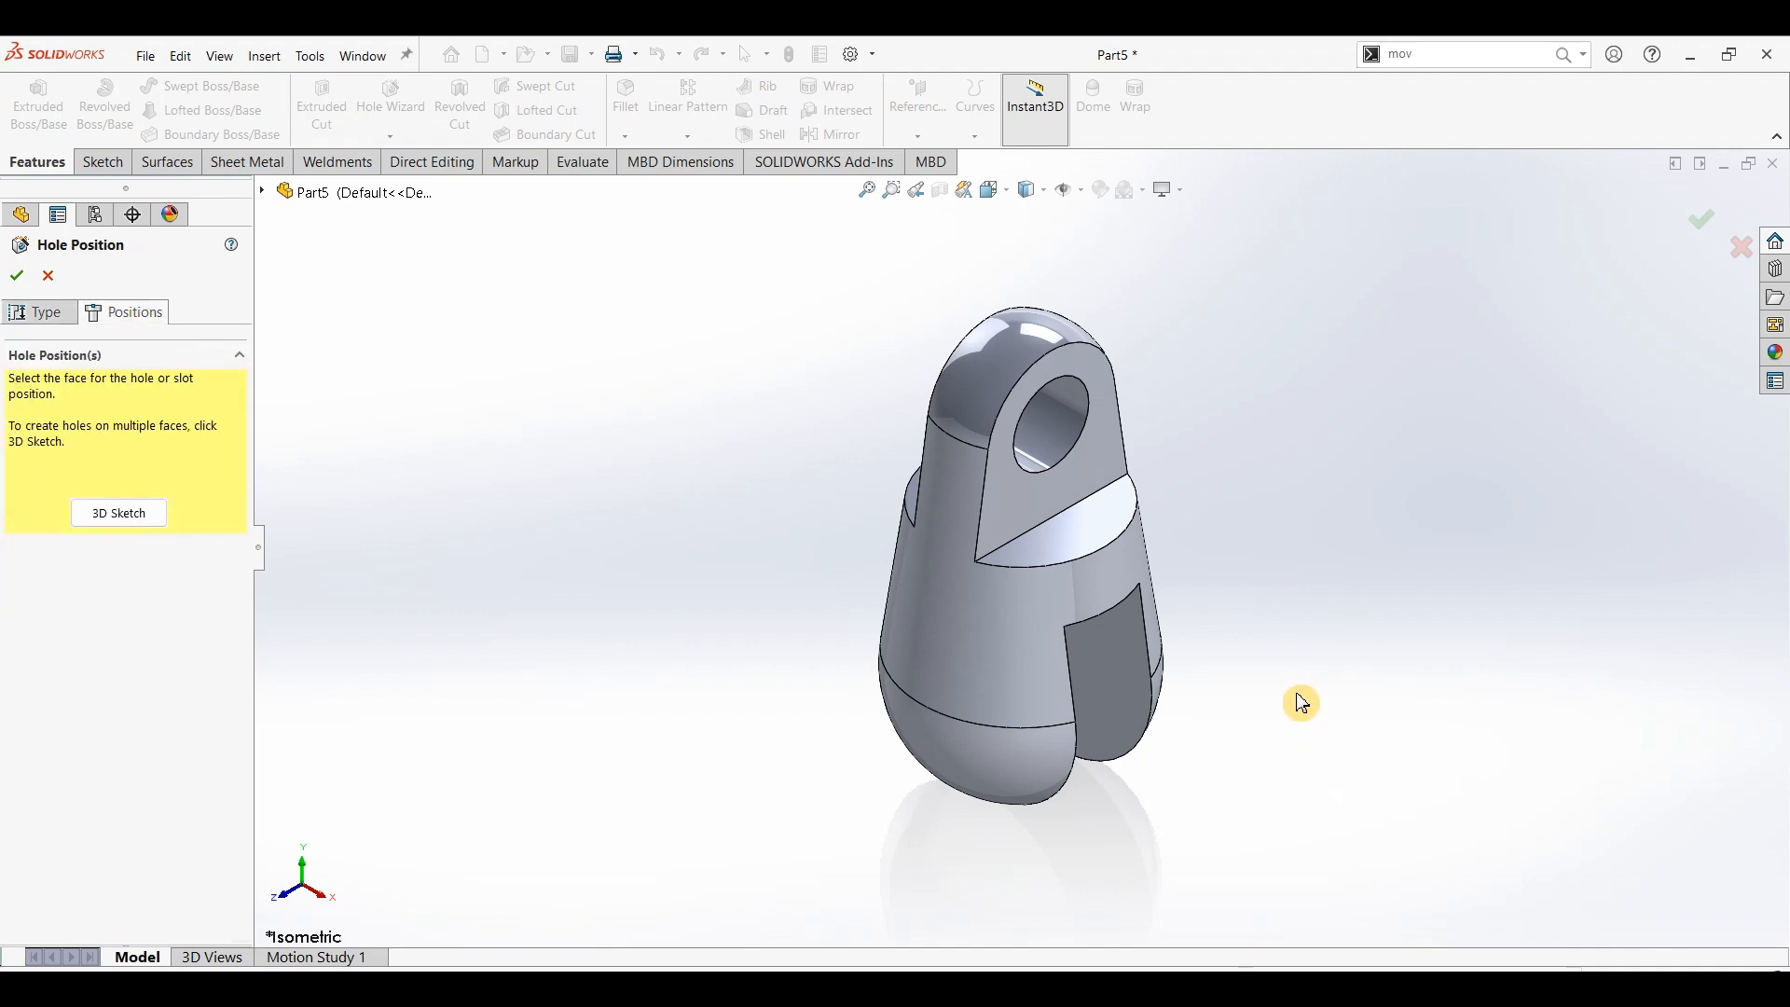
click(1119, 684)
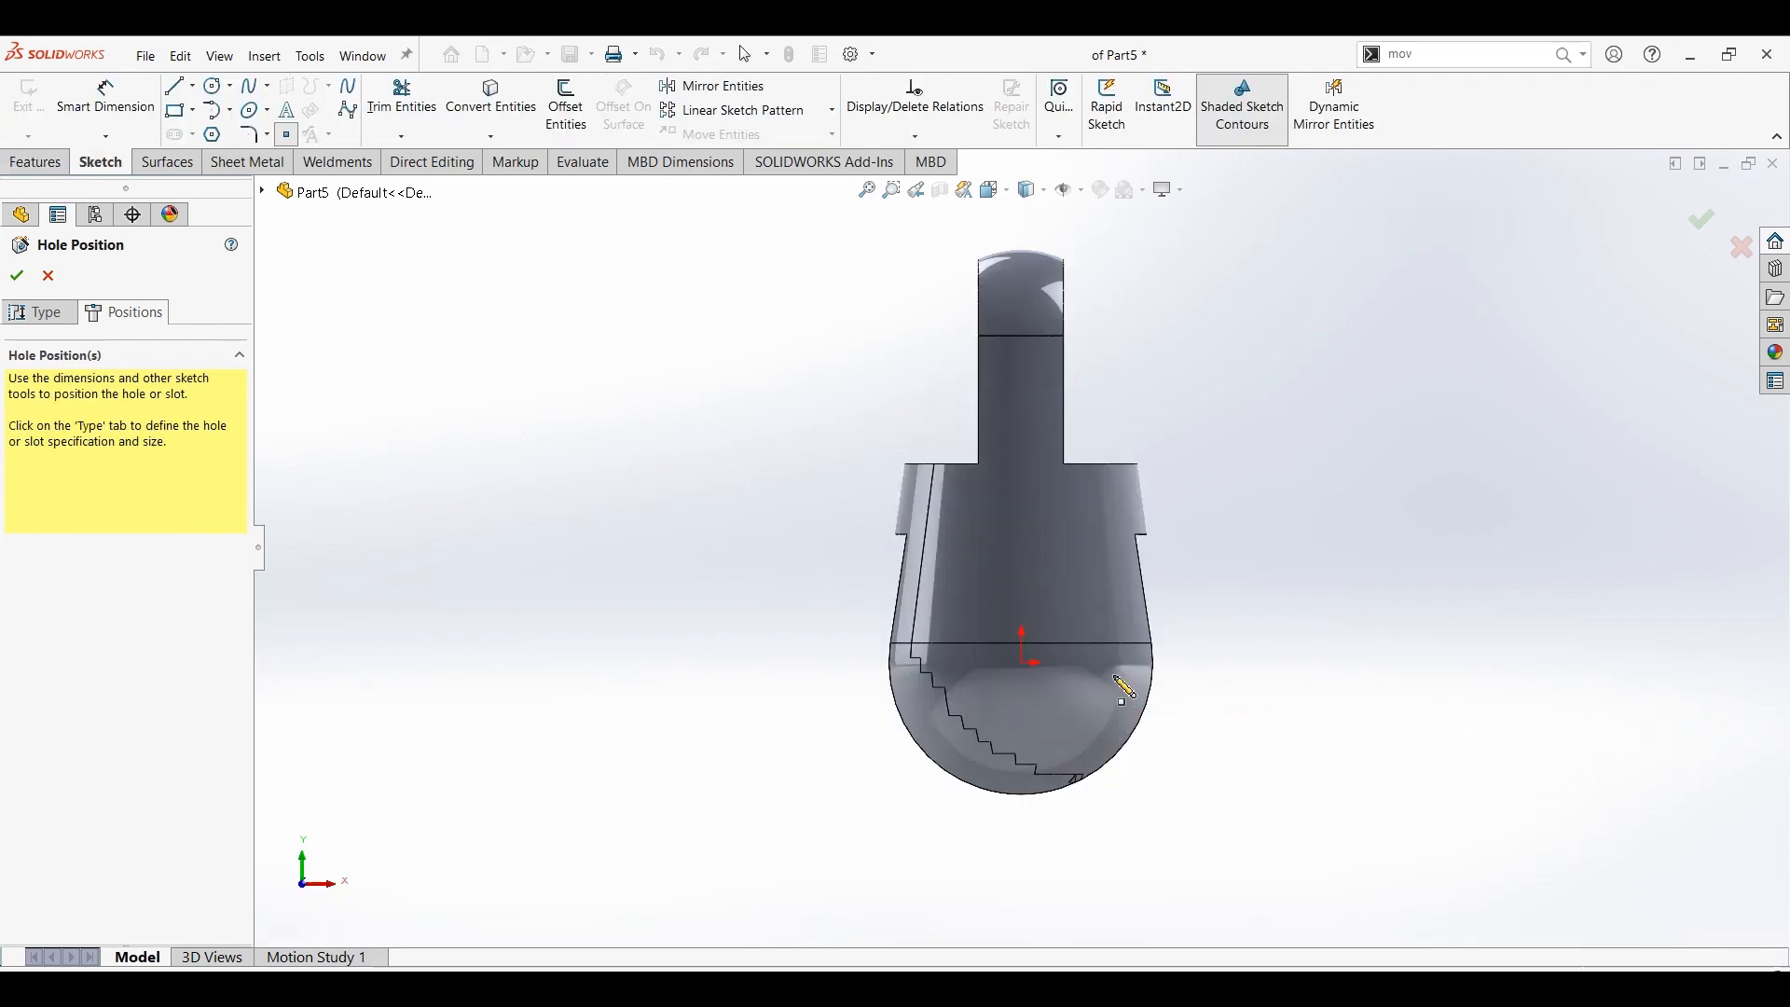
click(1023, 665)
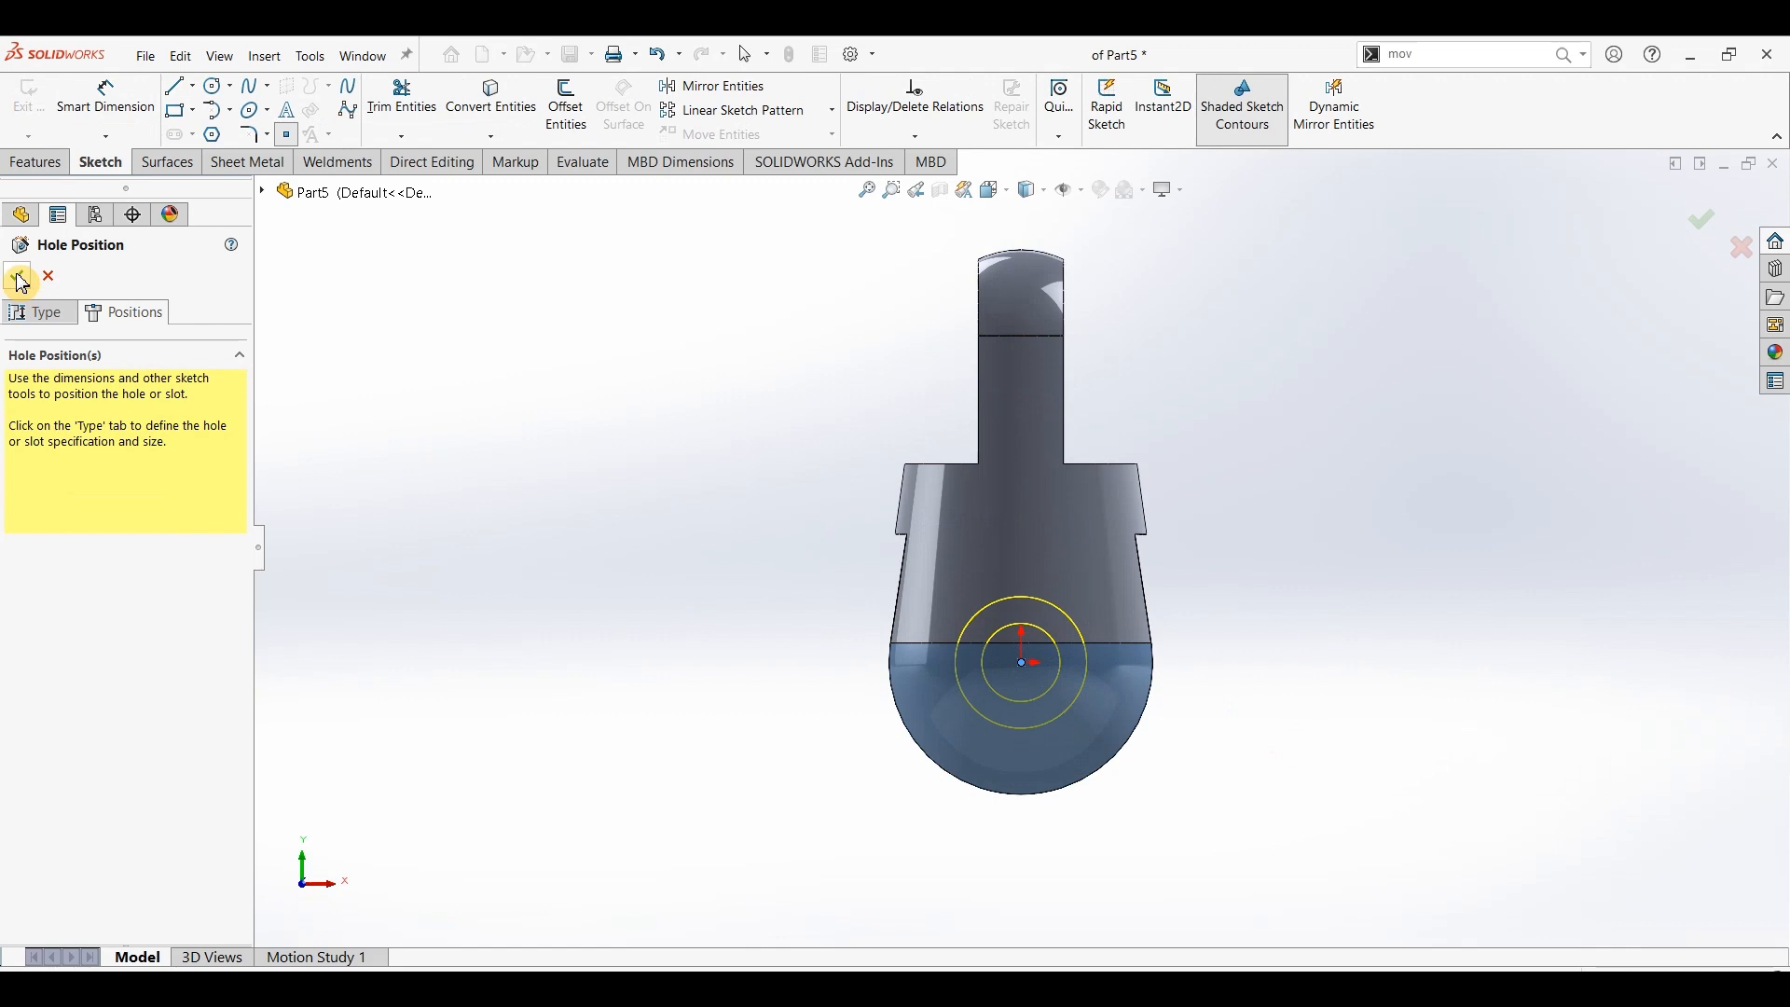
click(1381, 728)
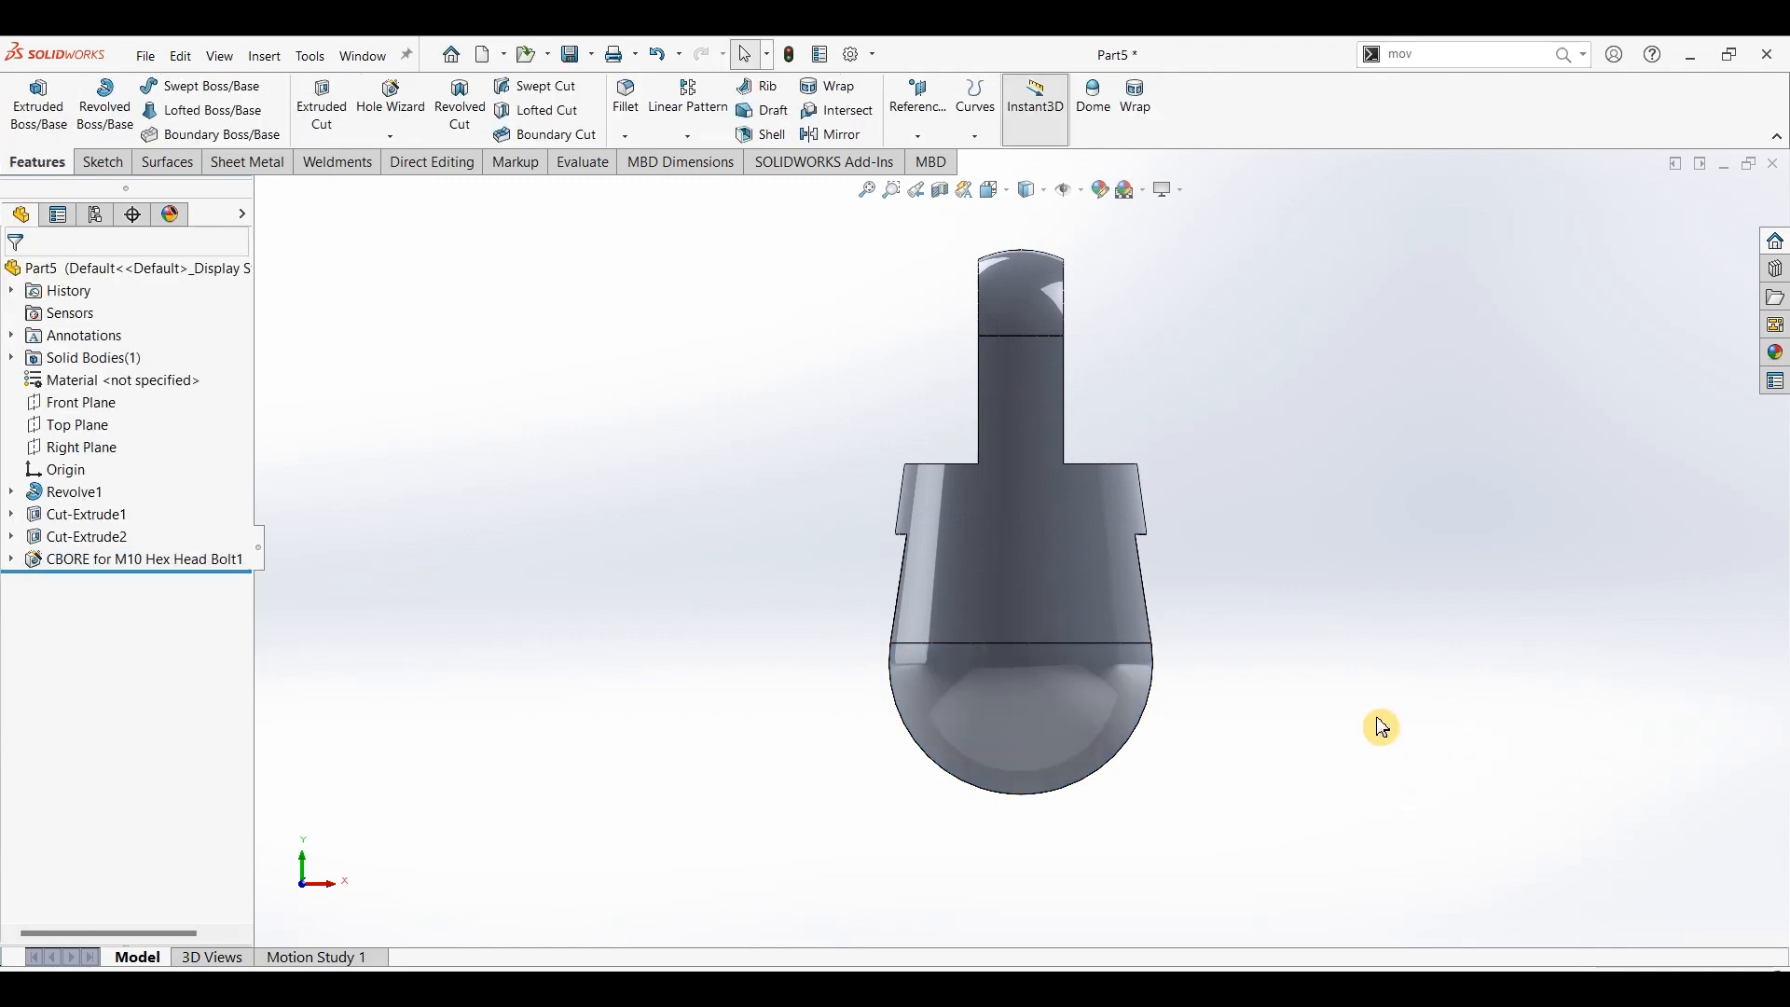
- Inspect the counterbore hole, edit its profile sketch and set the through-hole diameter to 18.5 mm
key(ctrl+7)
middle_drag(1352, 732, 1254, 650)
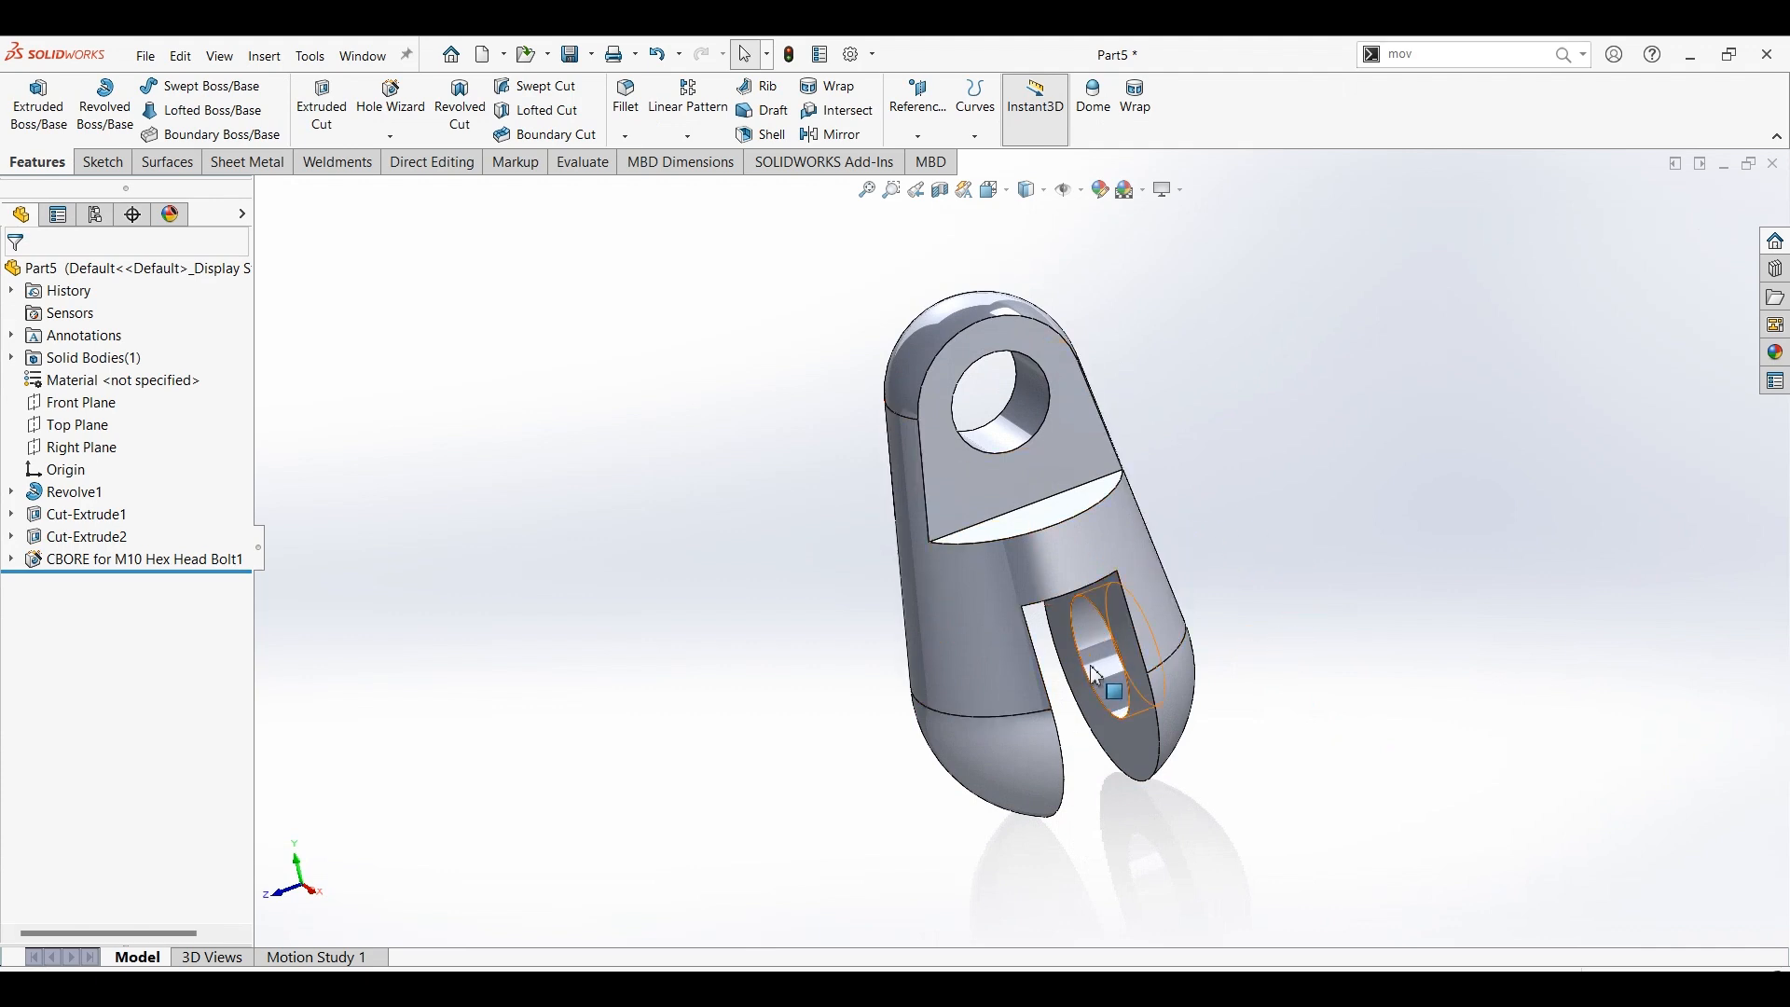
middle_drag(1328, 723, 1351, 701)
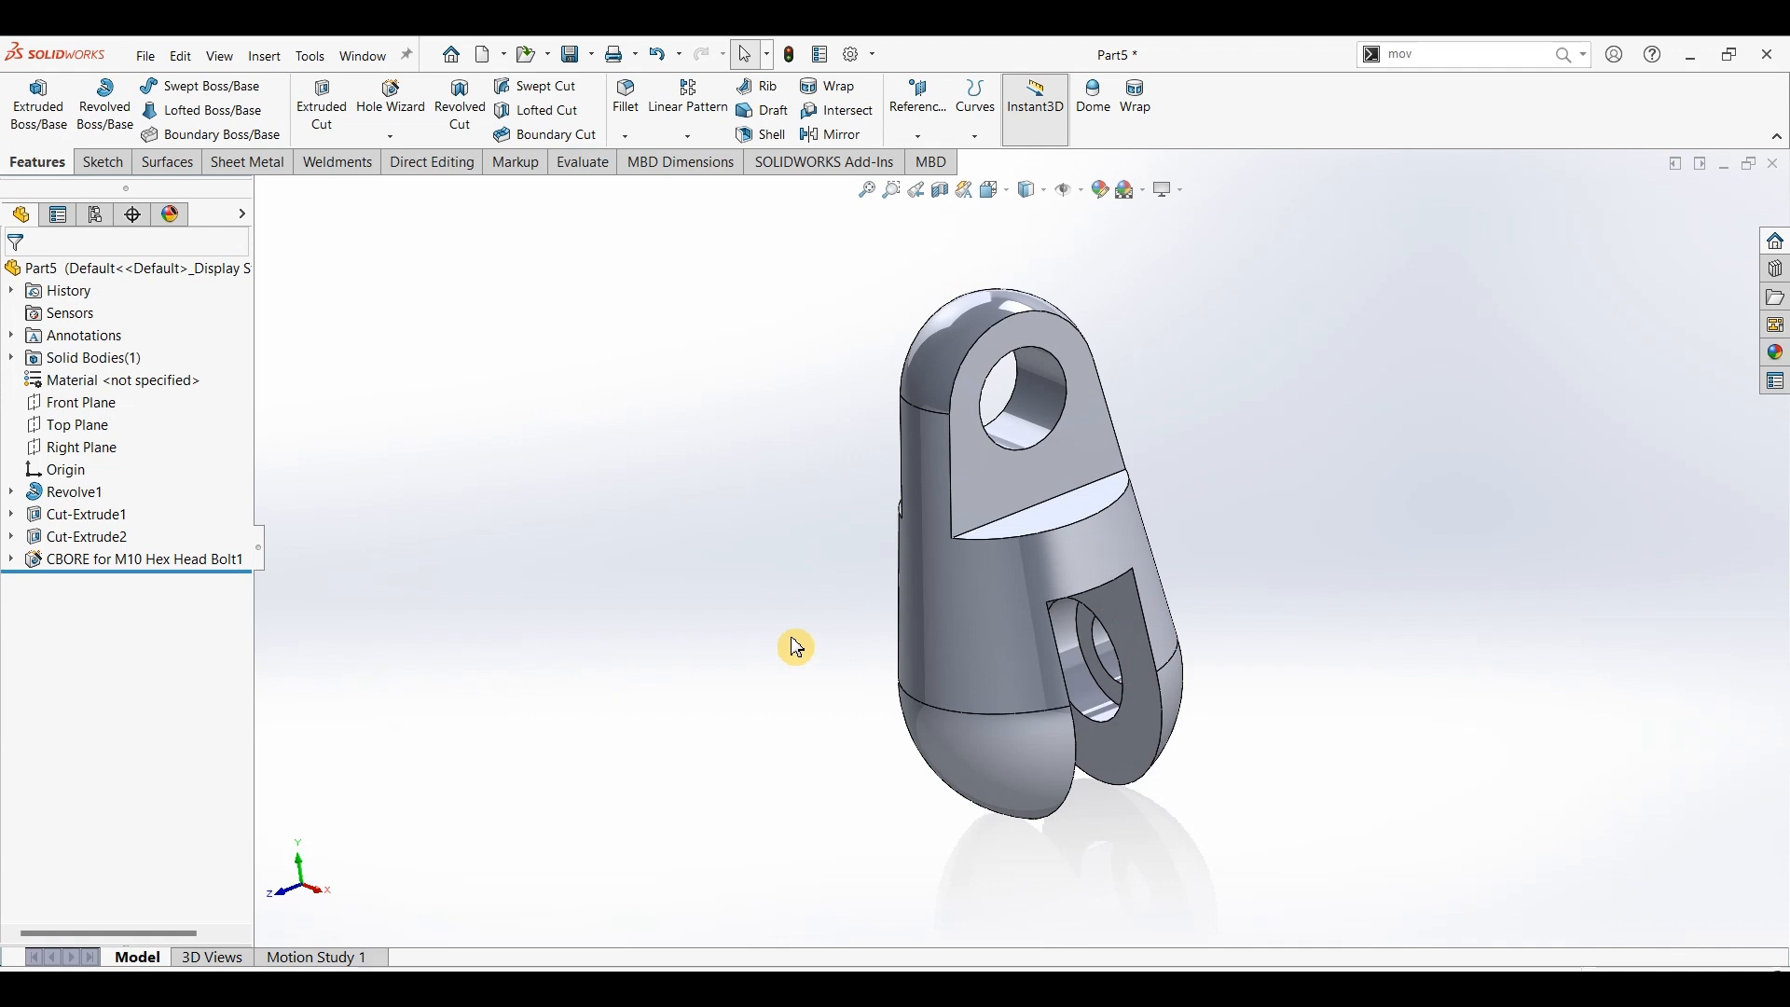
middle_drag(1239, 624, 1247, 582)
middle_drag(1145, 601, 1194, 592)
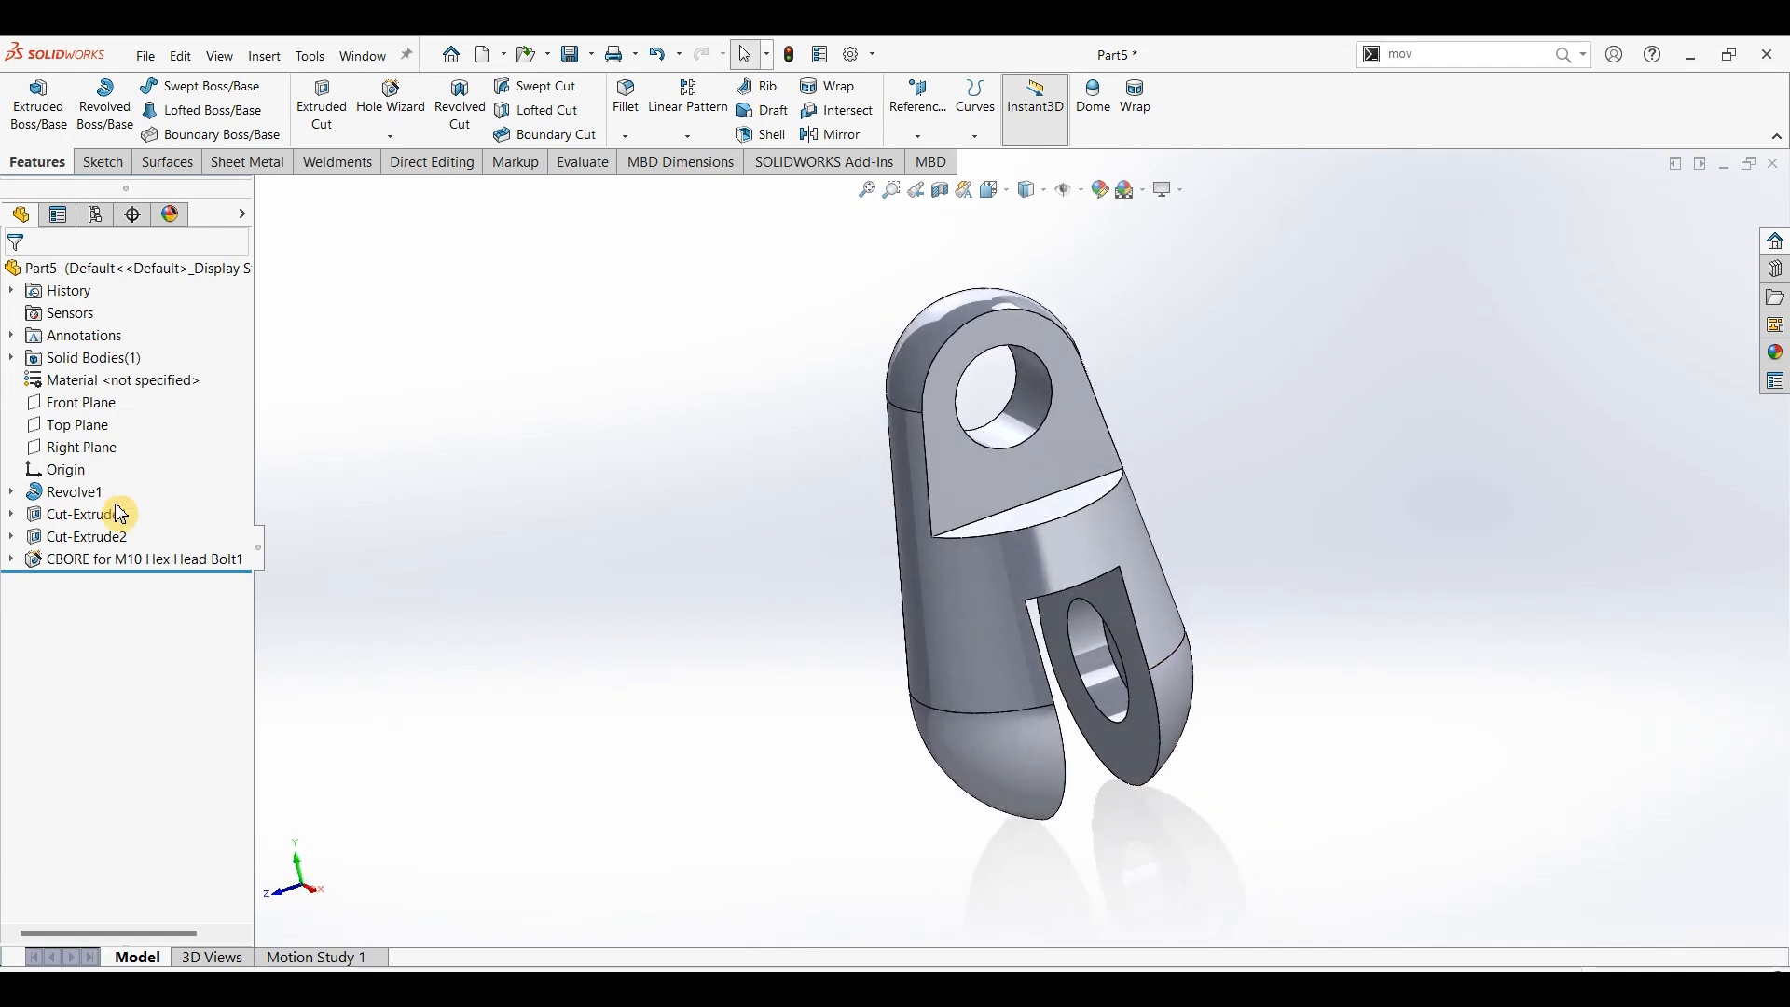
click(13, 562)
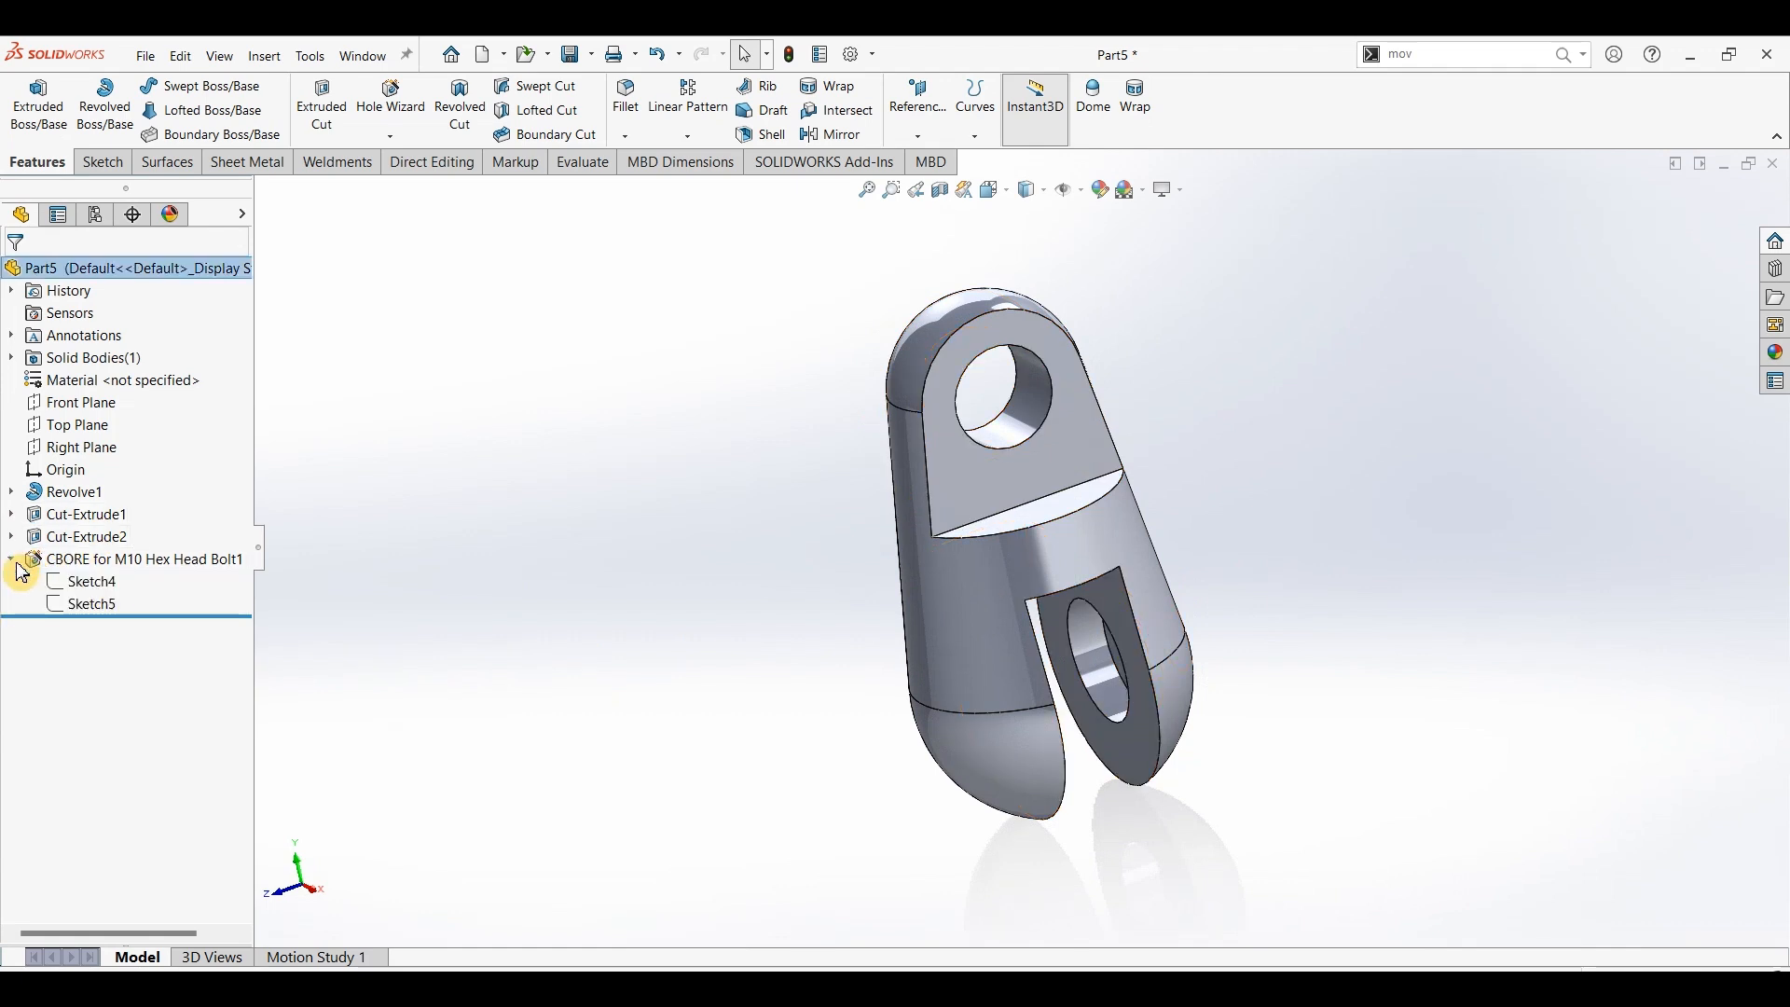
click(76, 606)
click(91, 556)
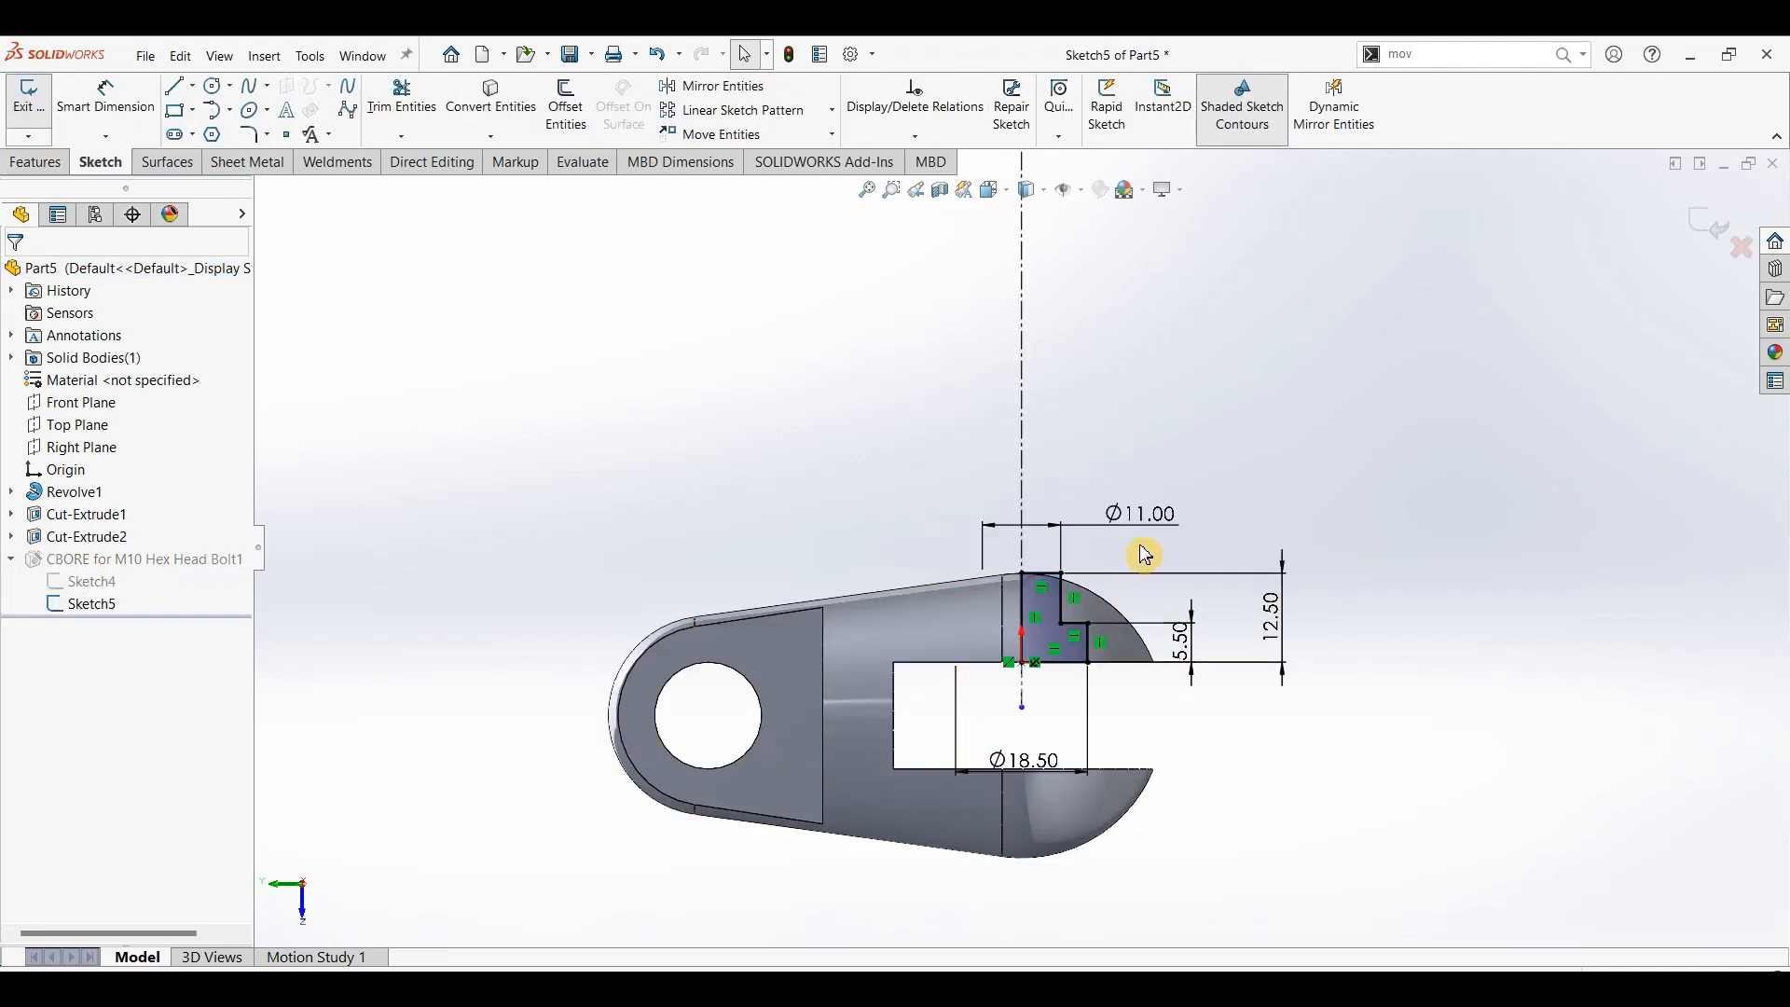
double_click(1139, 515)
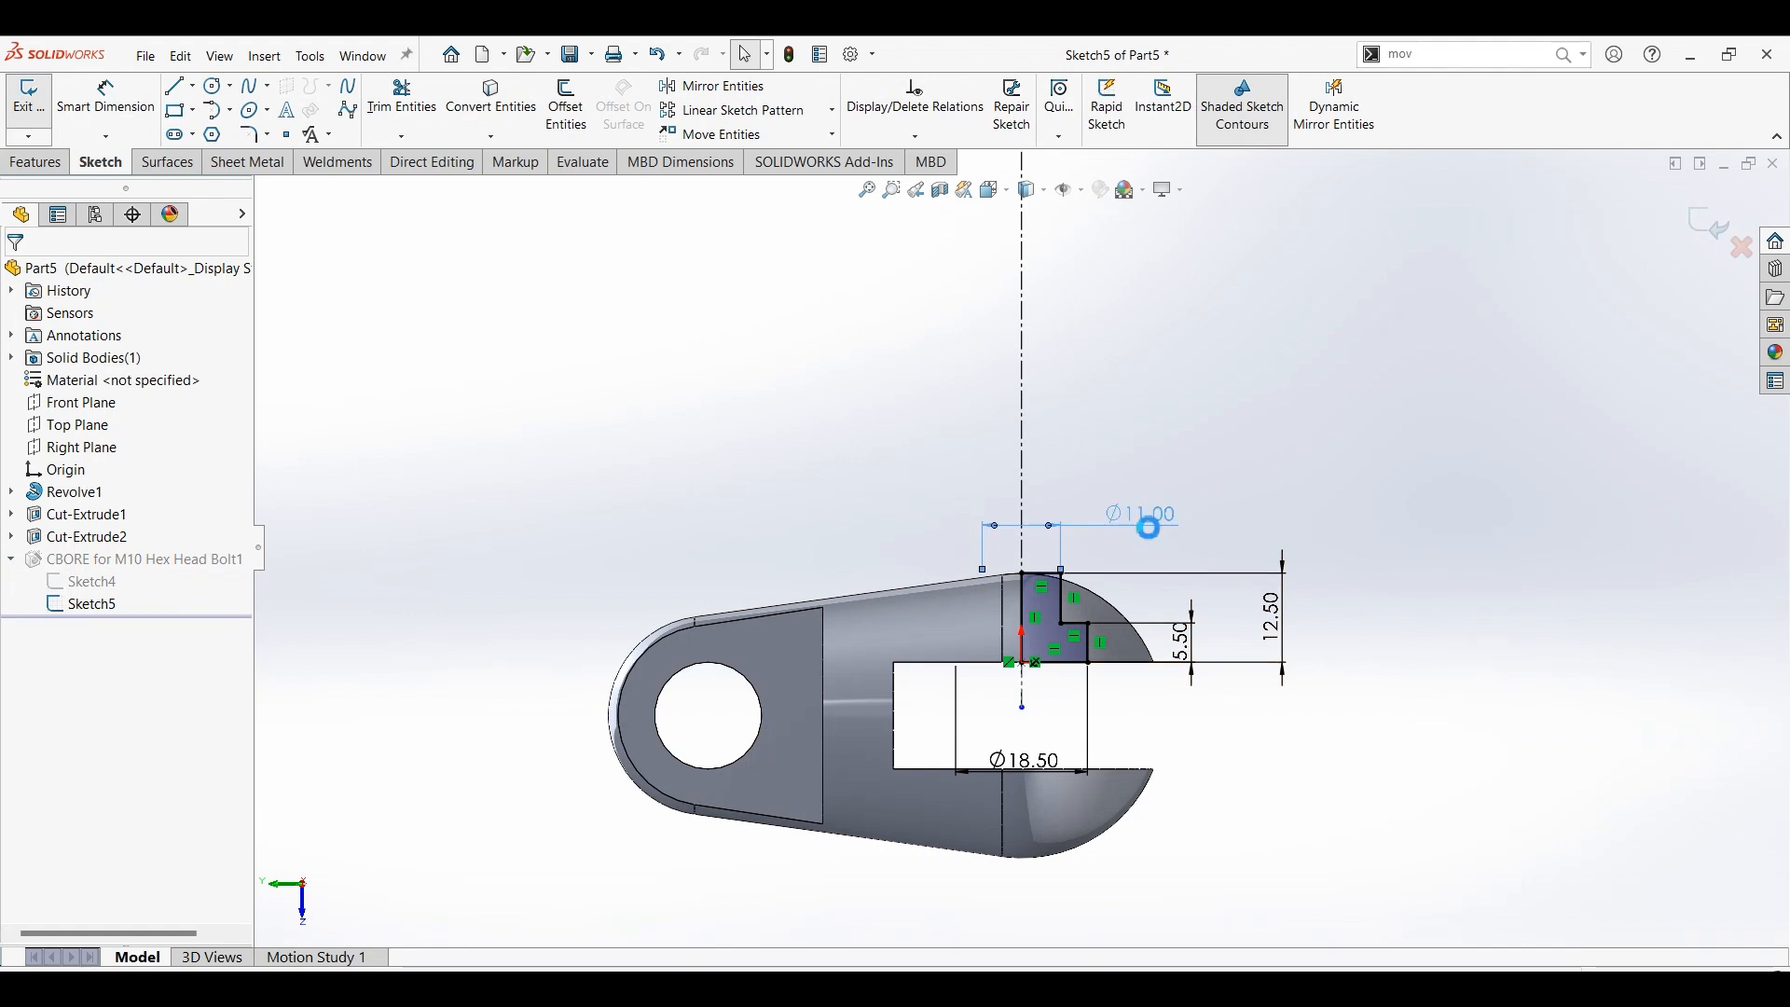
text(10.5)
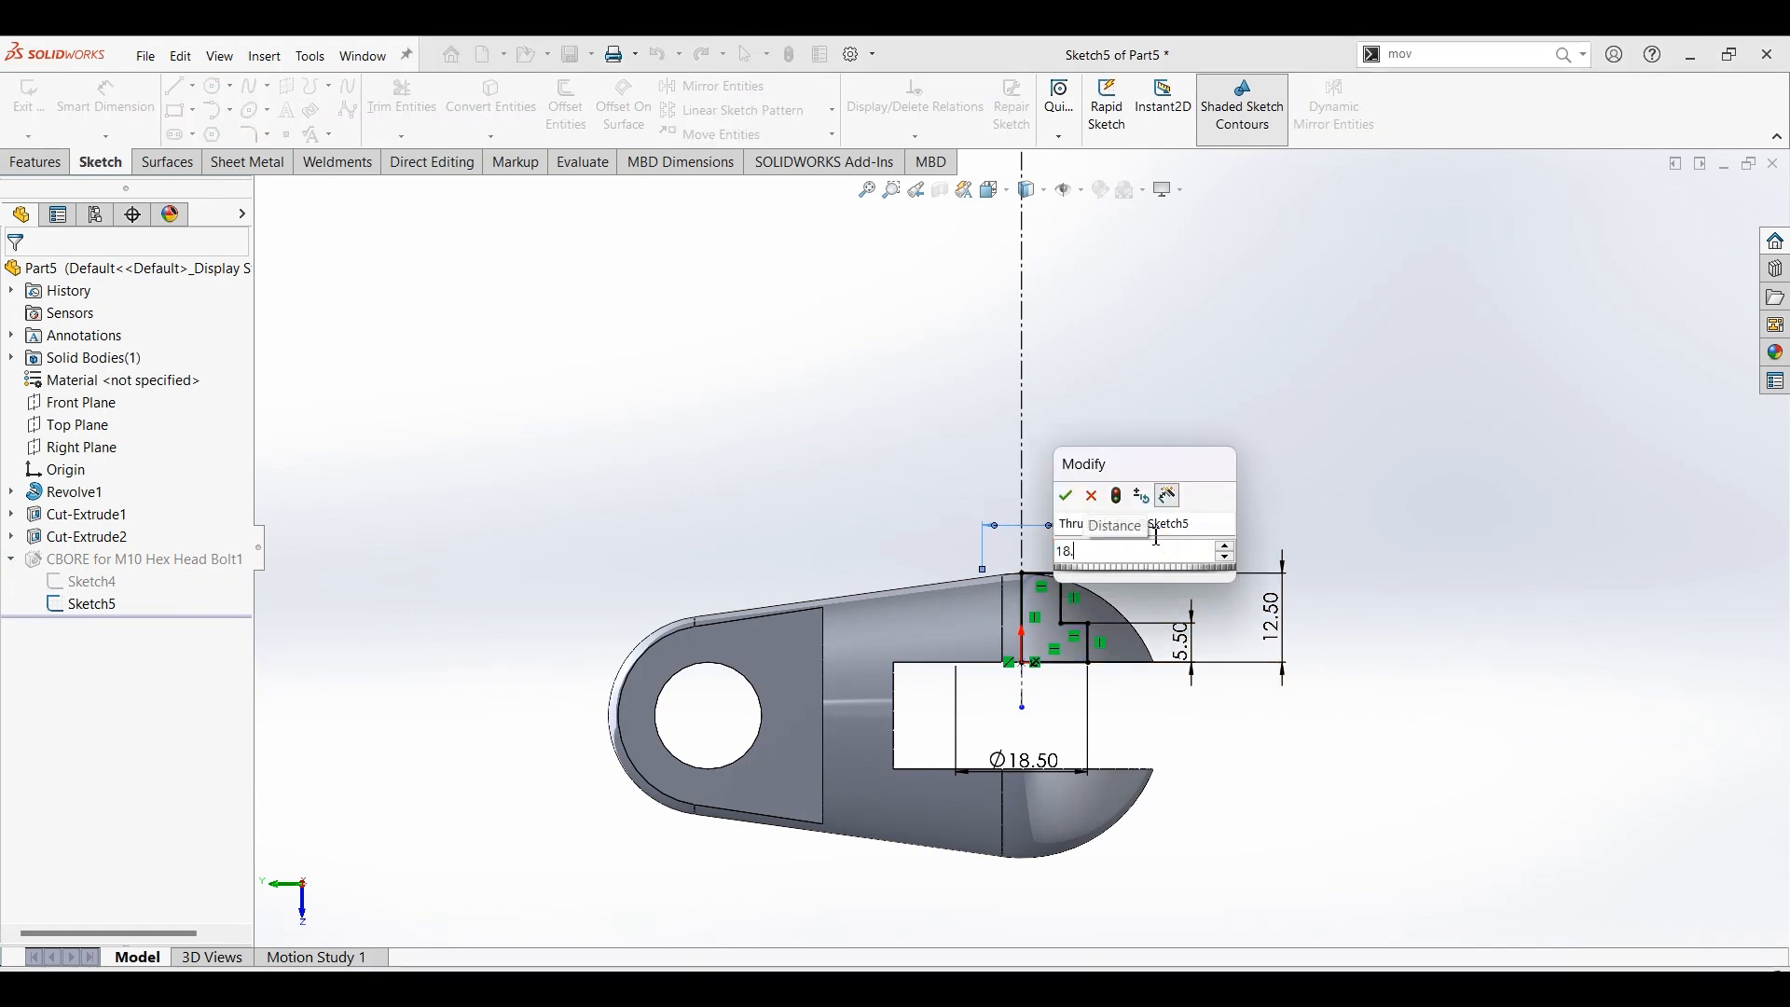
key(Return)
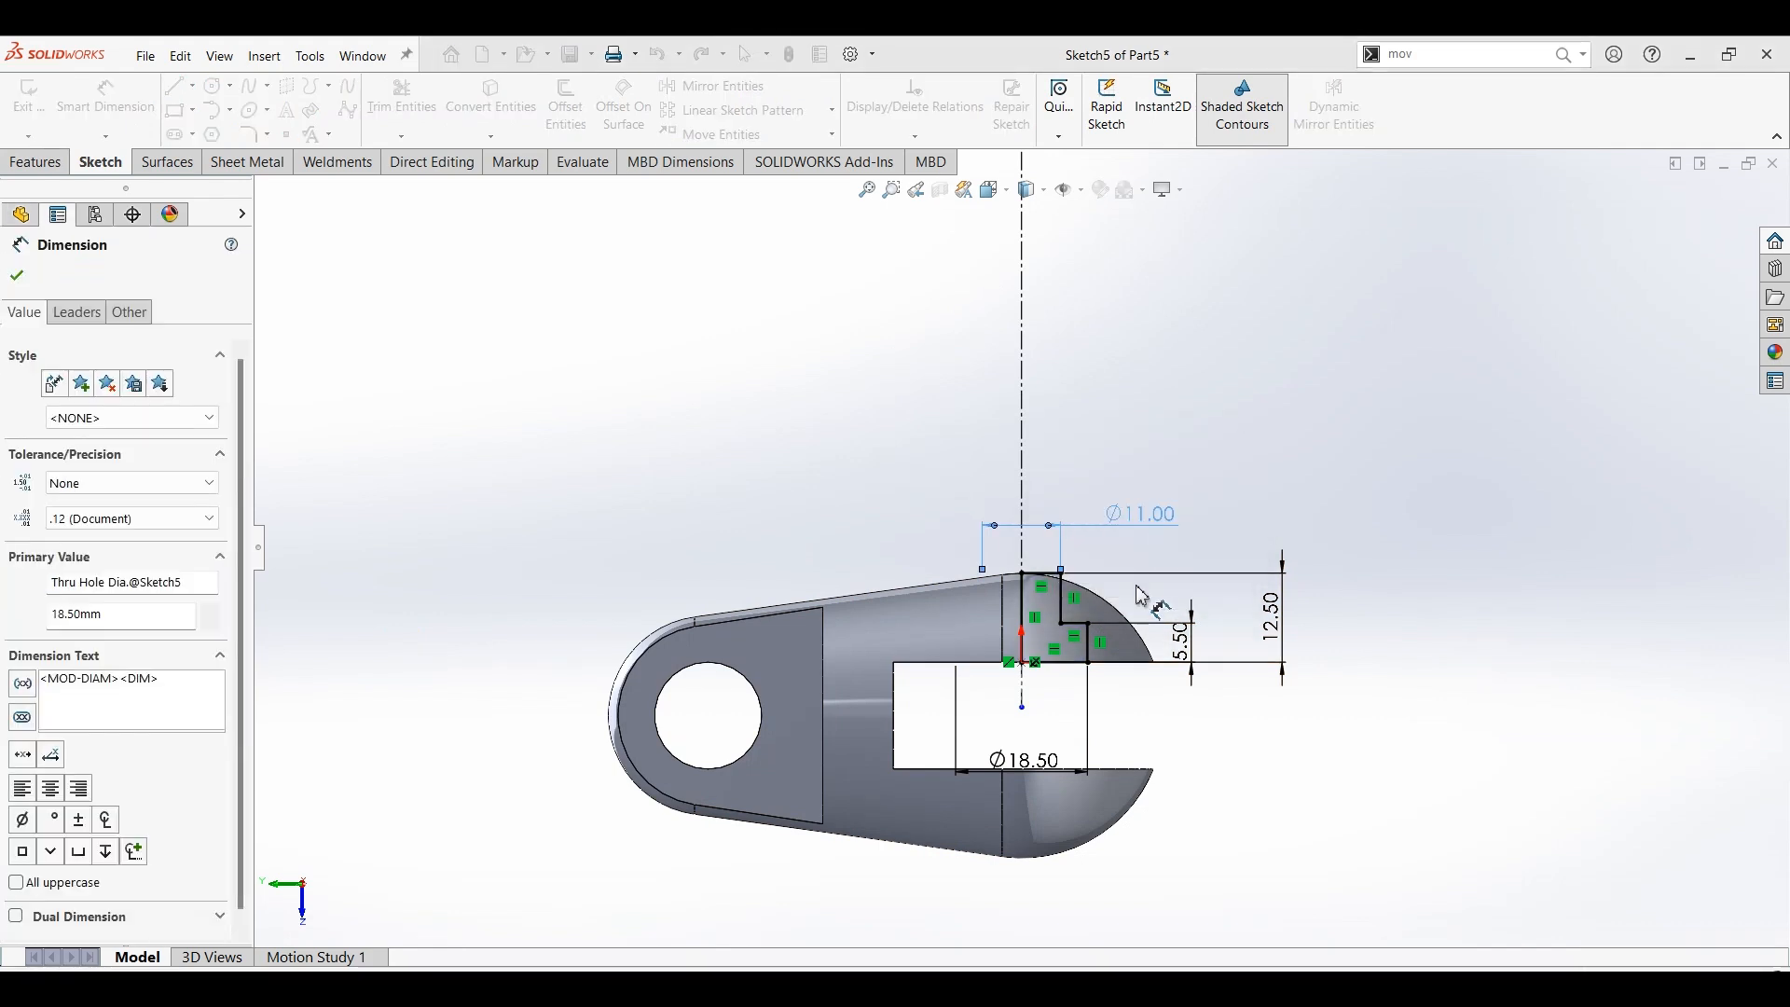
- Set the counterbore diameter in the hole's profile sketch to 11 mm
double_click(1046, 761)
text(11)
key(Return)
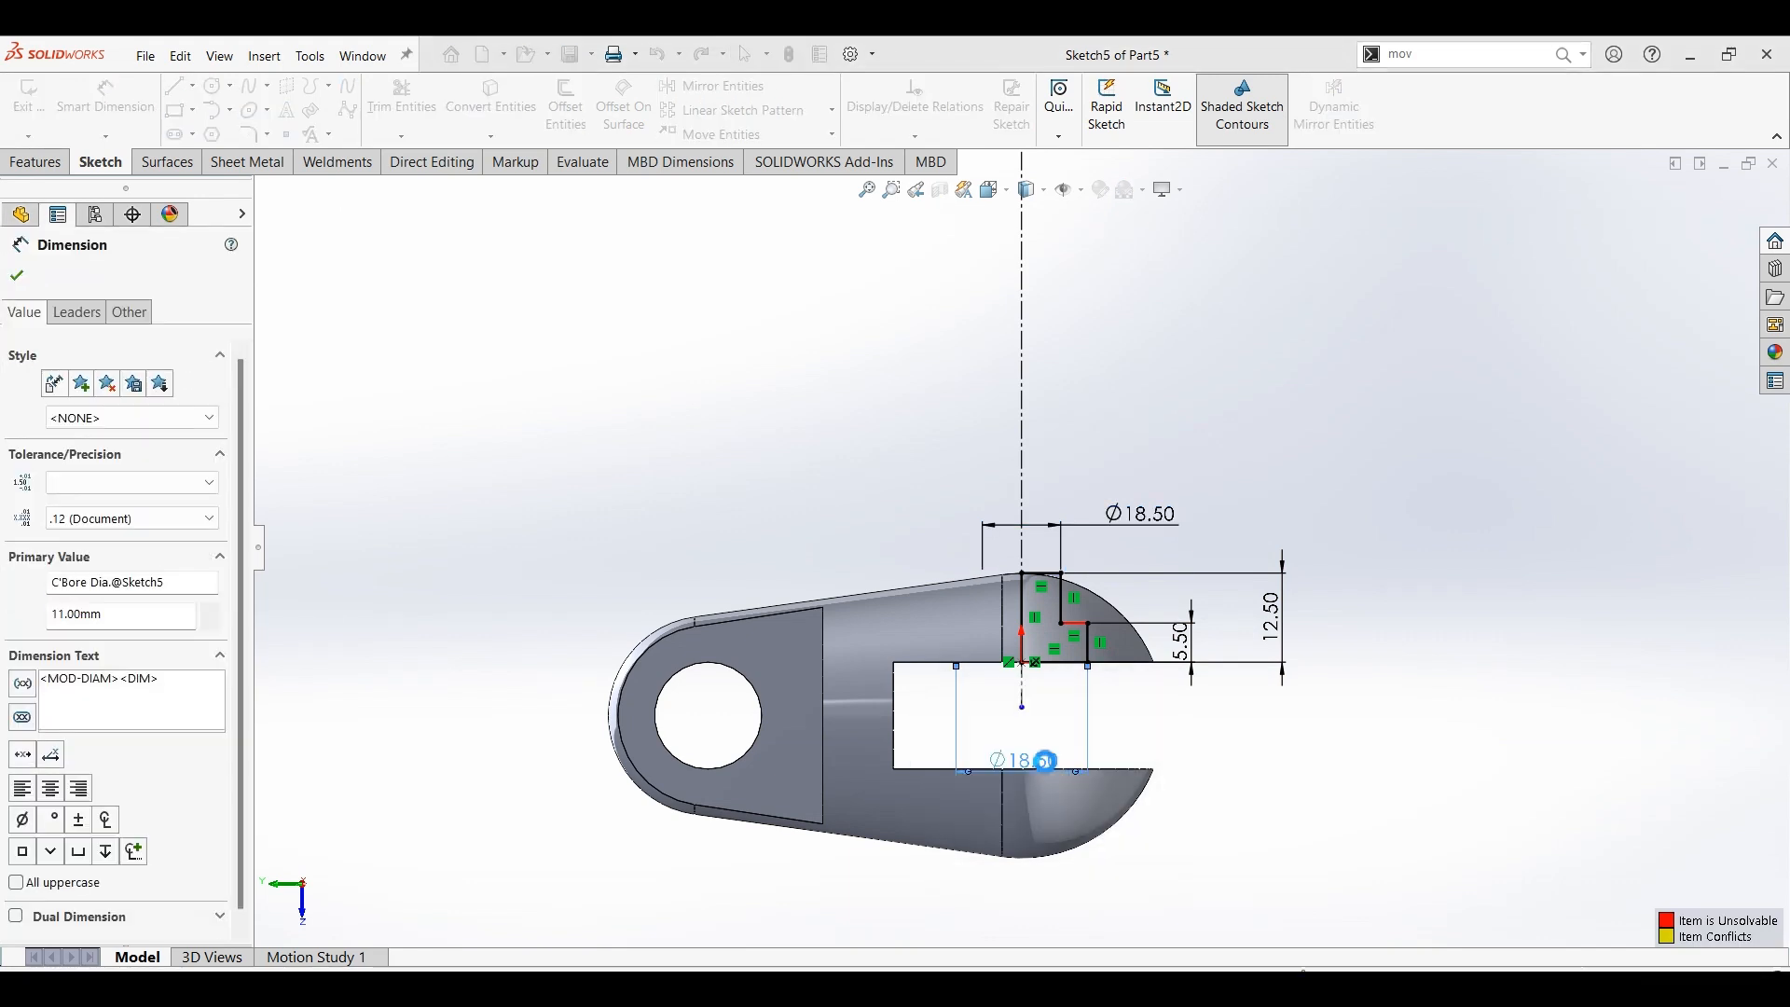
scroll(1119, 671, down, 2)
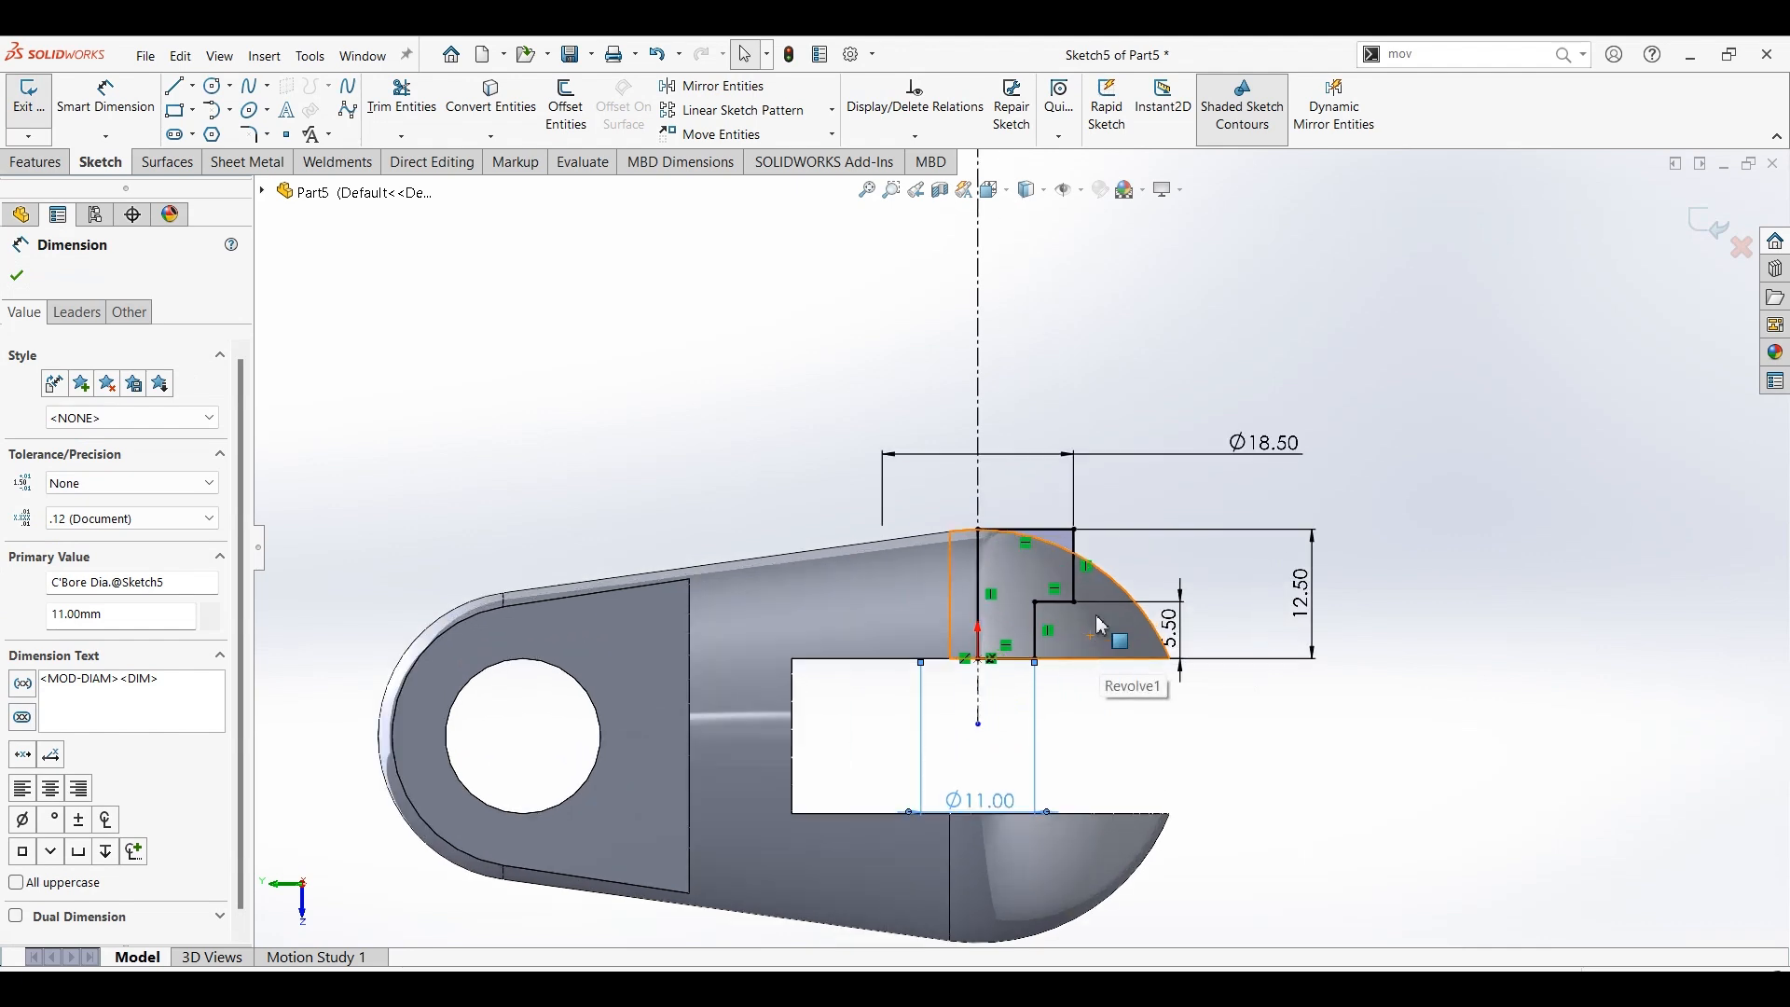
- Replace the counterbore profile's depth dimension with a 5.5 mm dimension on its outer vertical line, and exit the sketch
key(Escape)
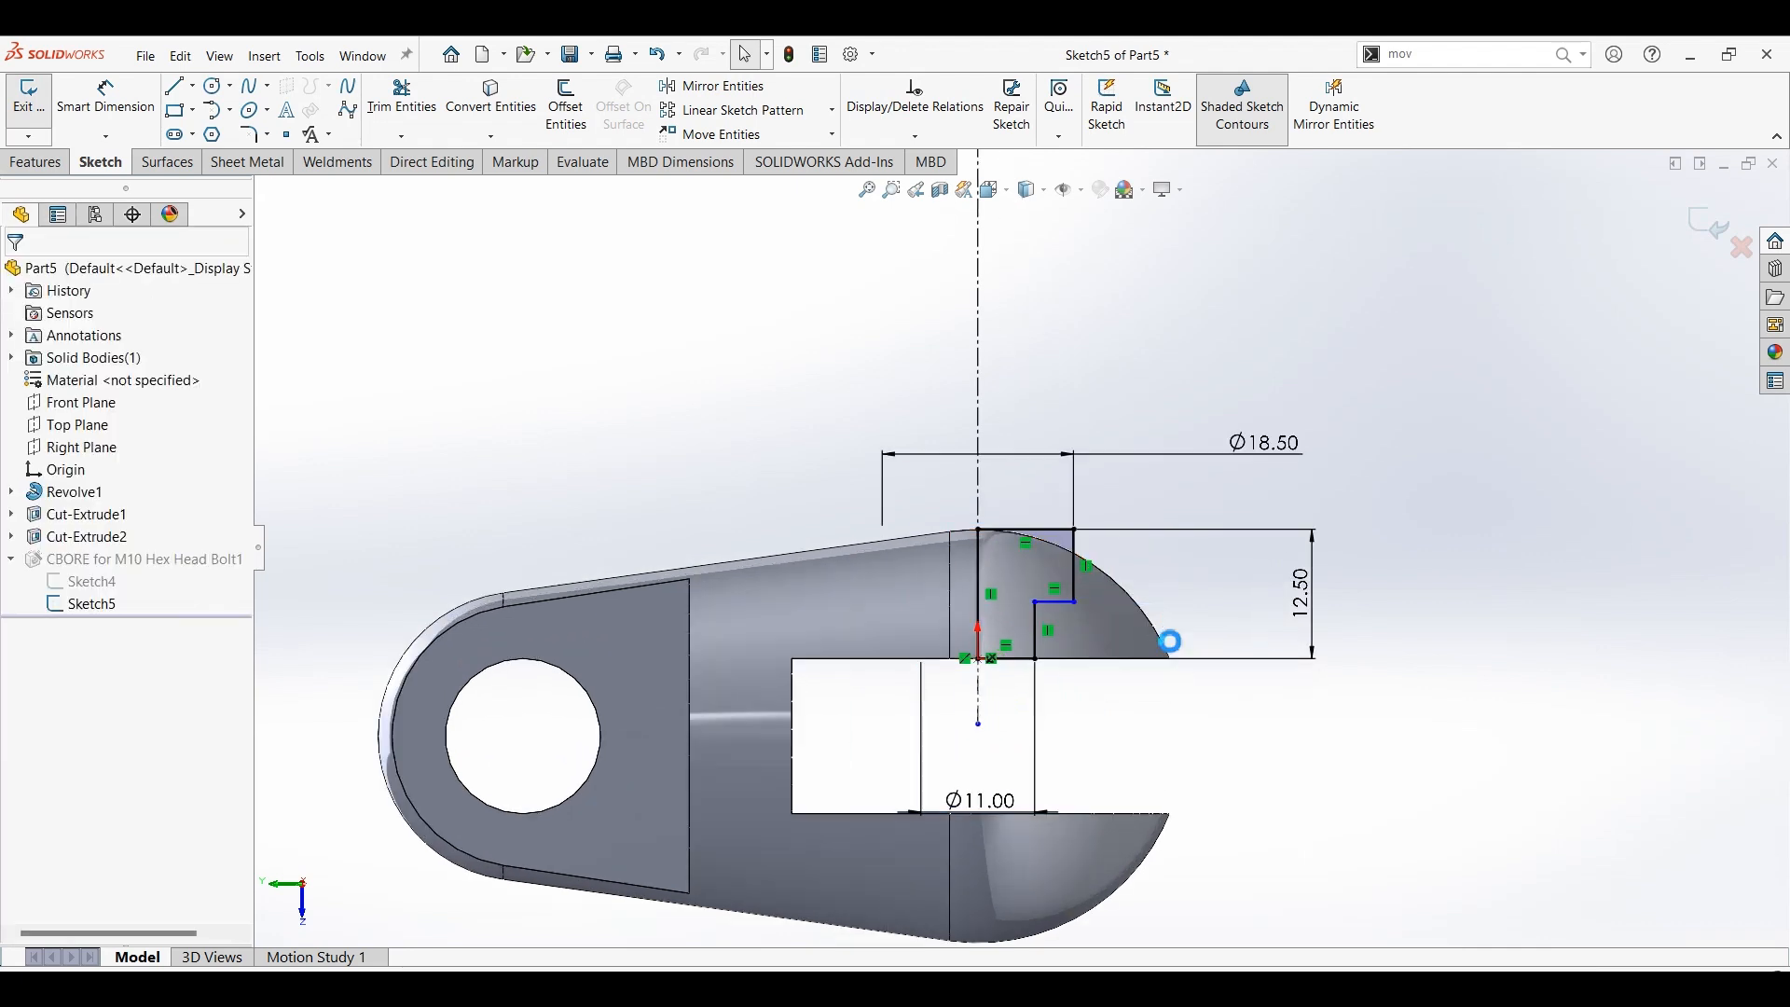
click(1105, 587)
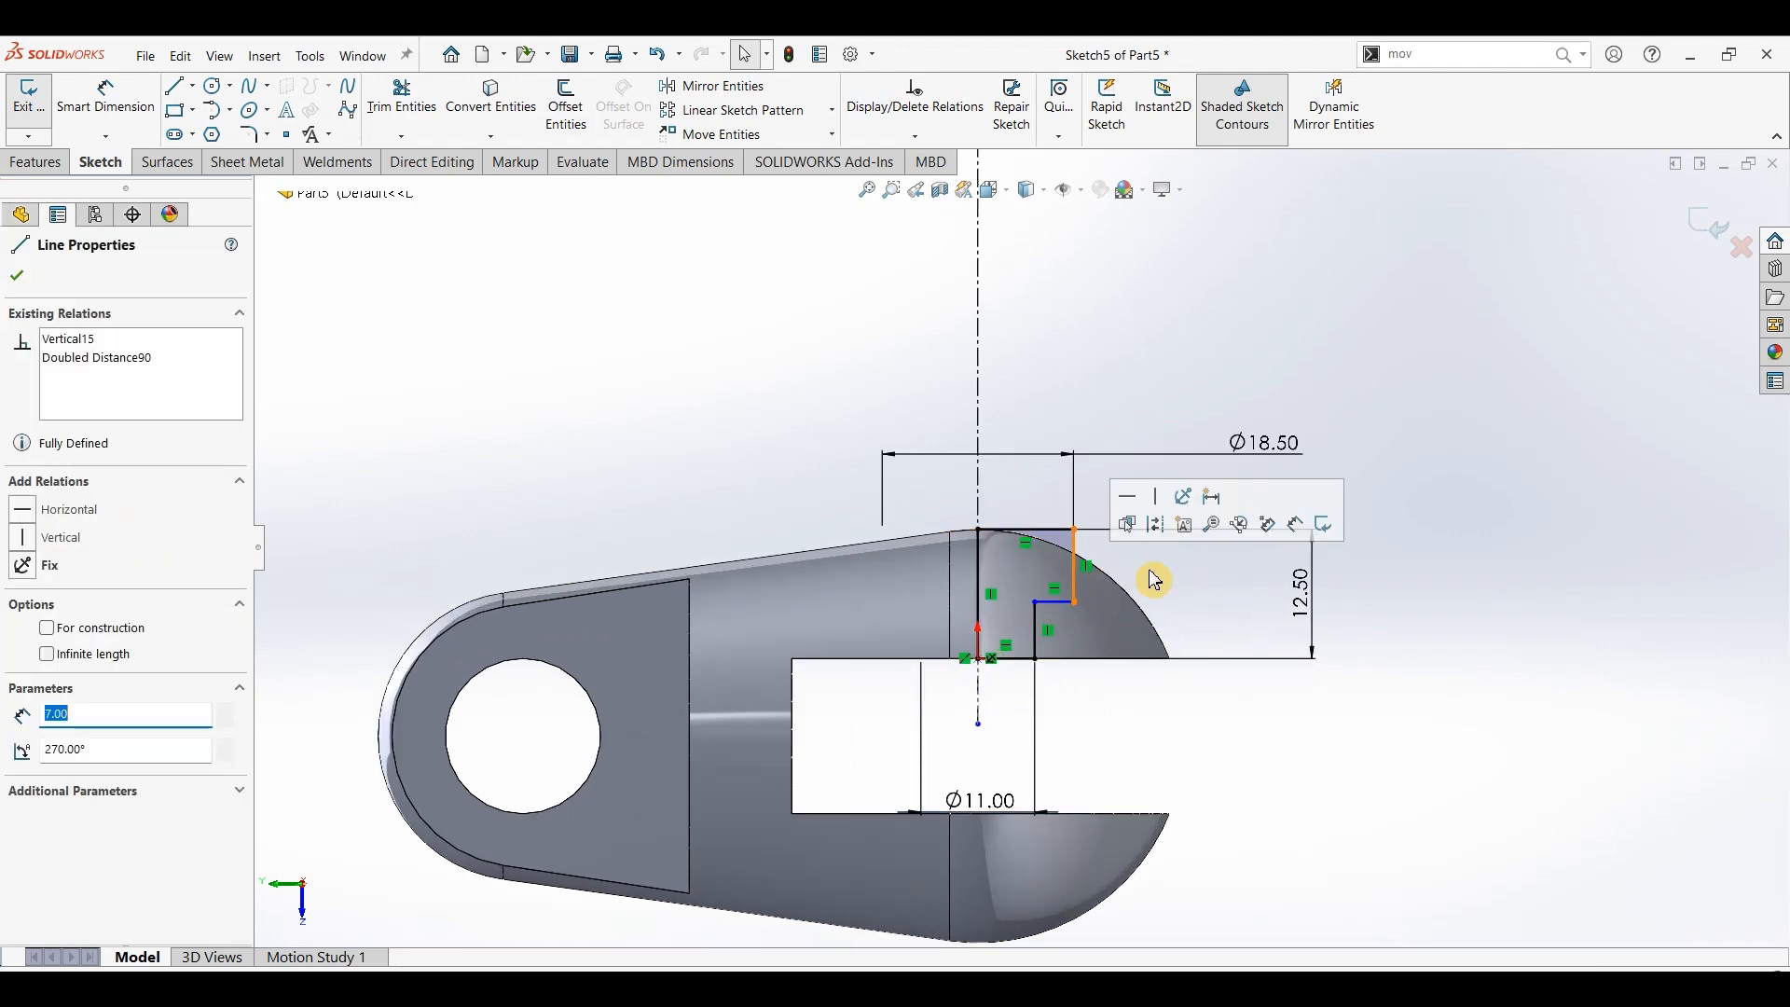
click(105, 96)
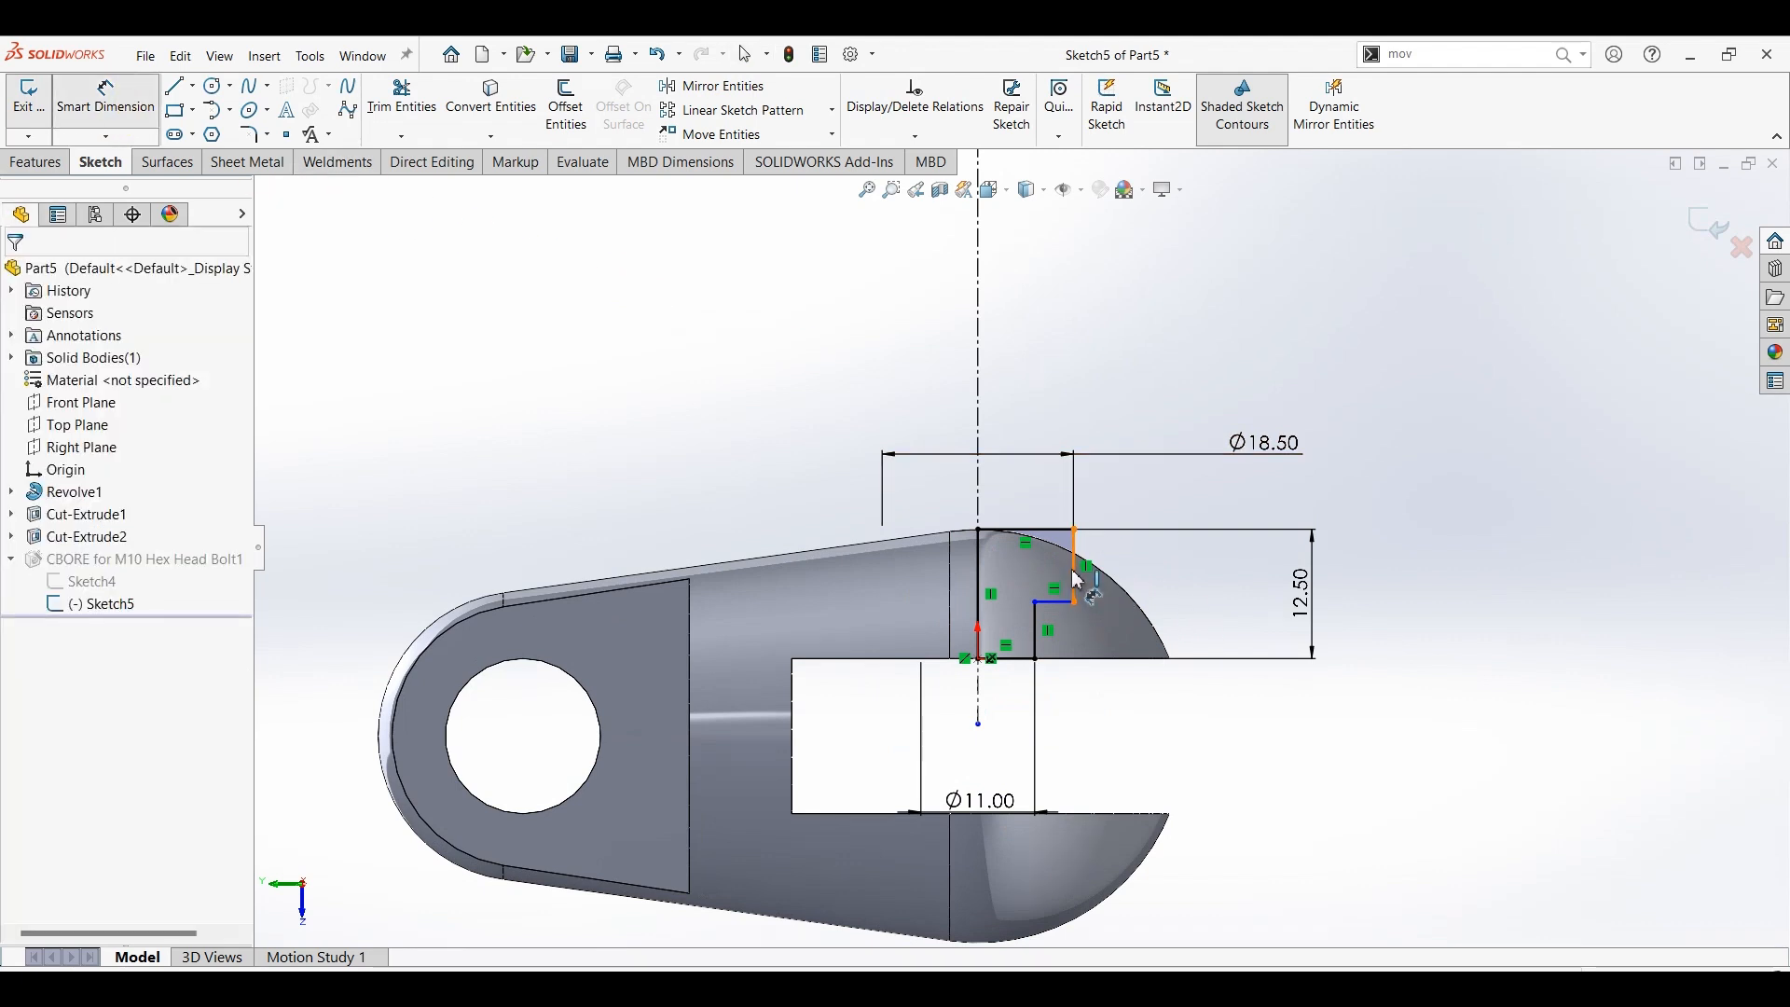
click(1079, 580)
click(1339, 710)
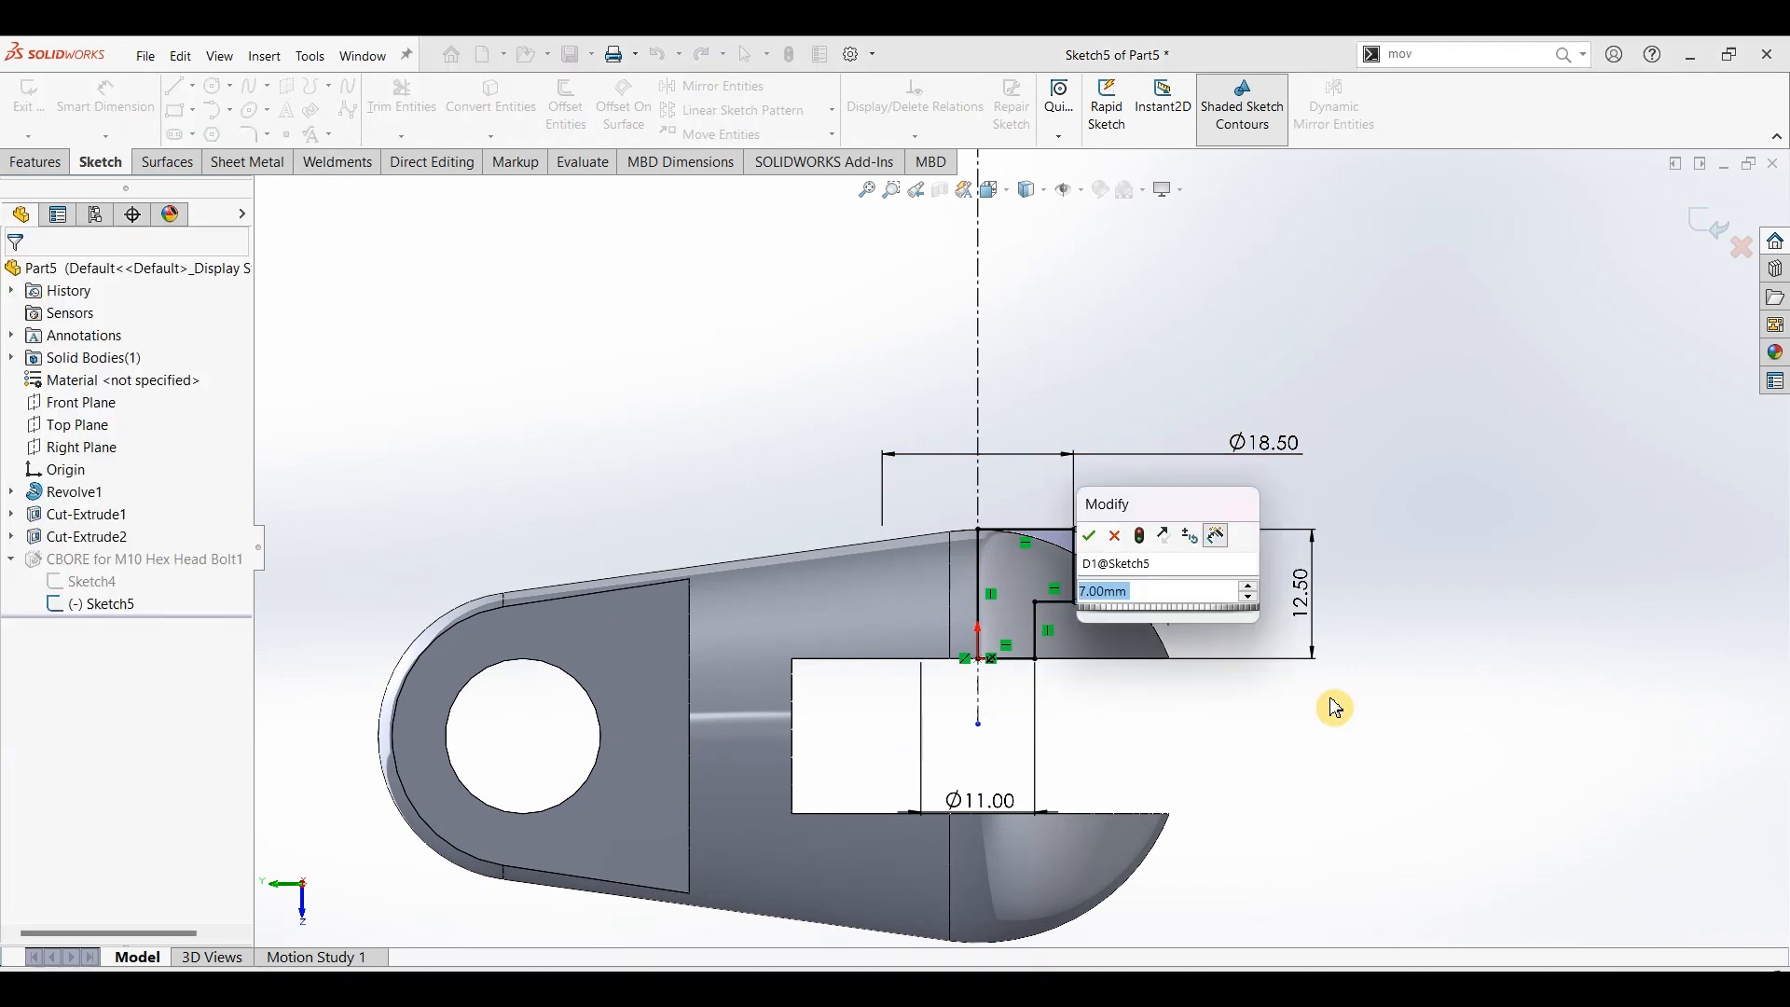
text(7)
key(Return)
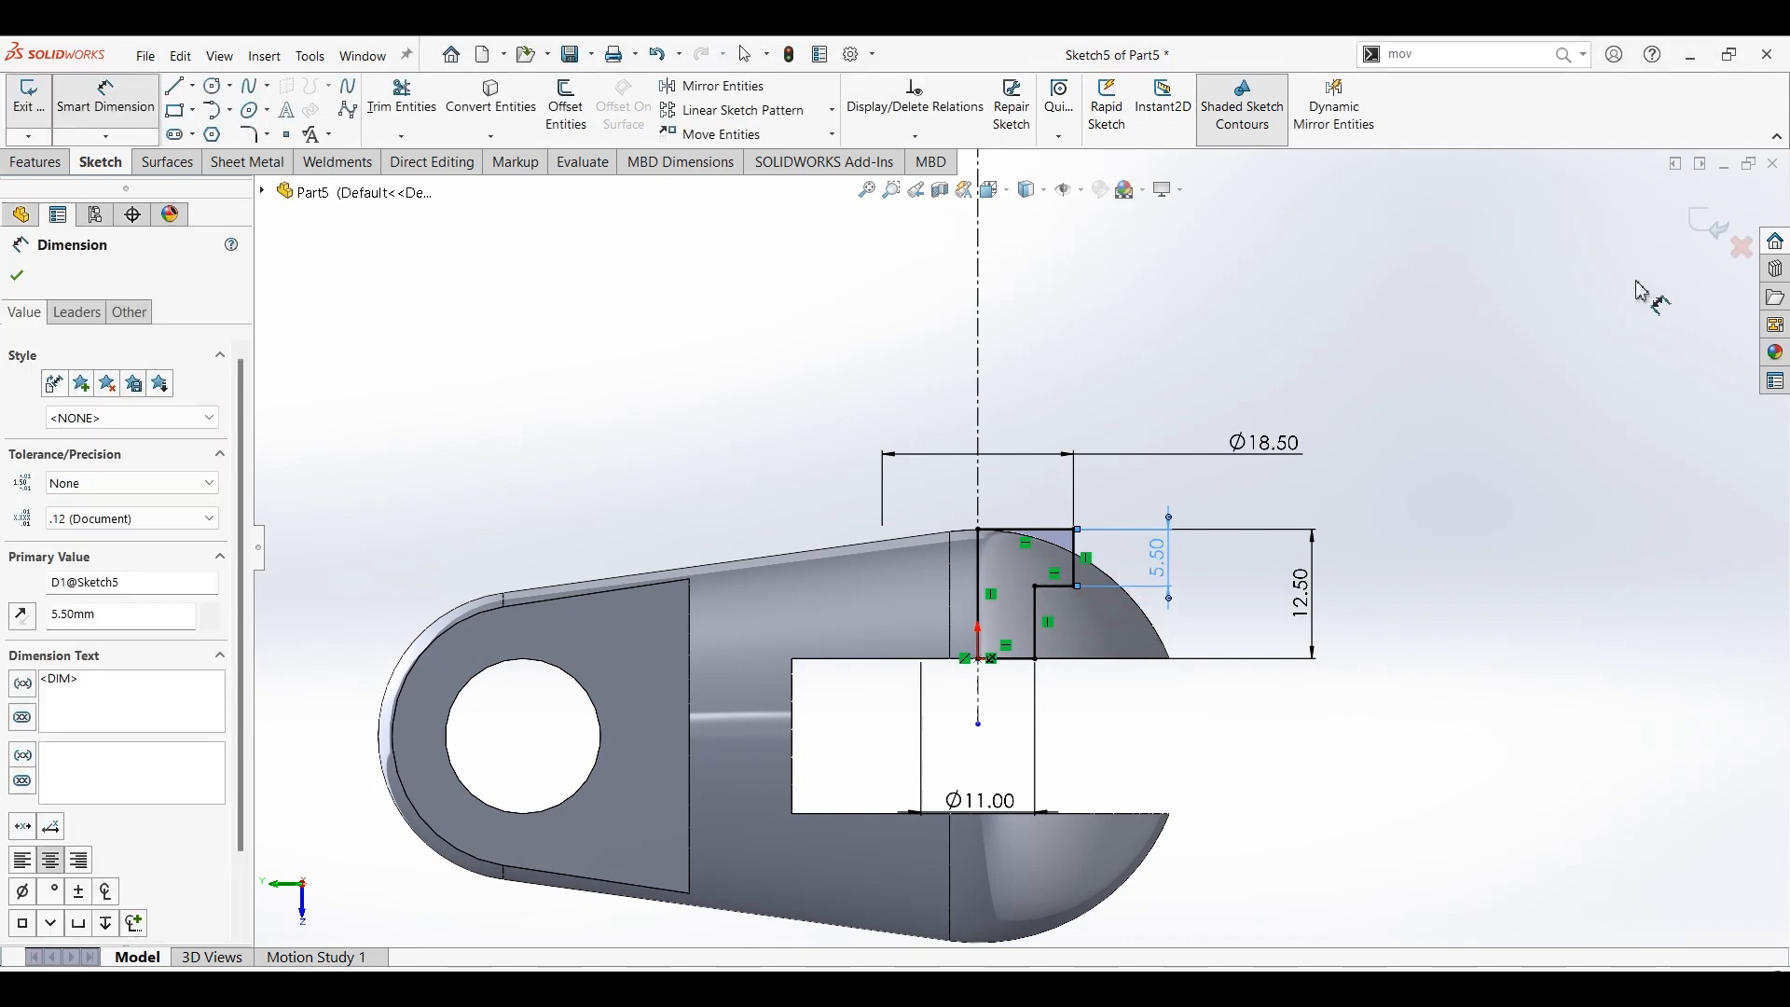
click(1713, 218)
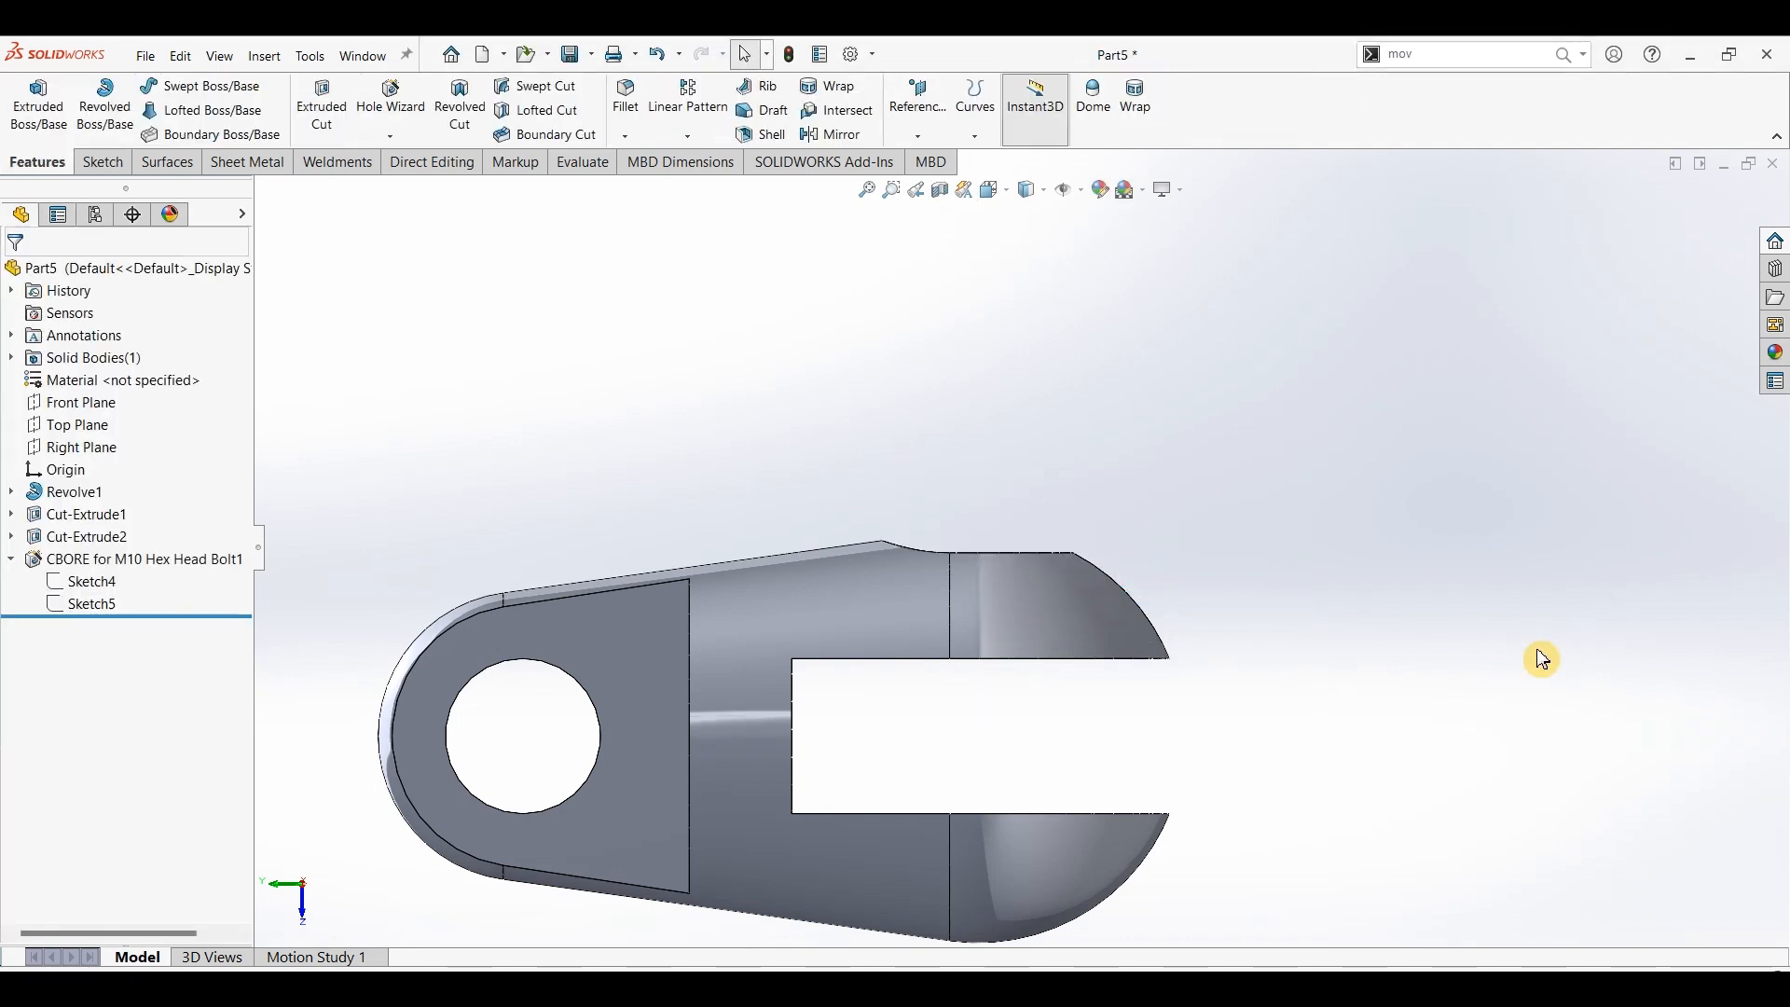
- Configure a new Hole Wizard hole as an ANSI Metric bottoming tapped hole, size M10x1.0, without custom sizing
middle_drag(1408, 636, 1147, 651)
middle_drag(1255, 619, 1403, 650)
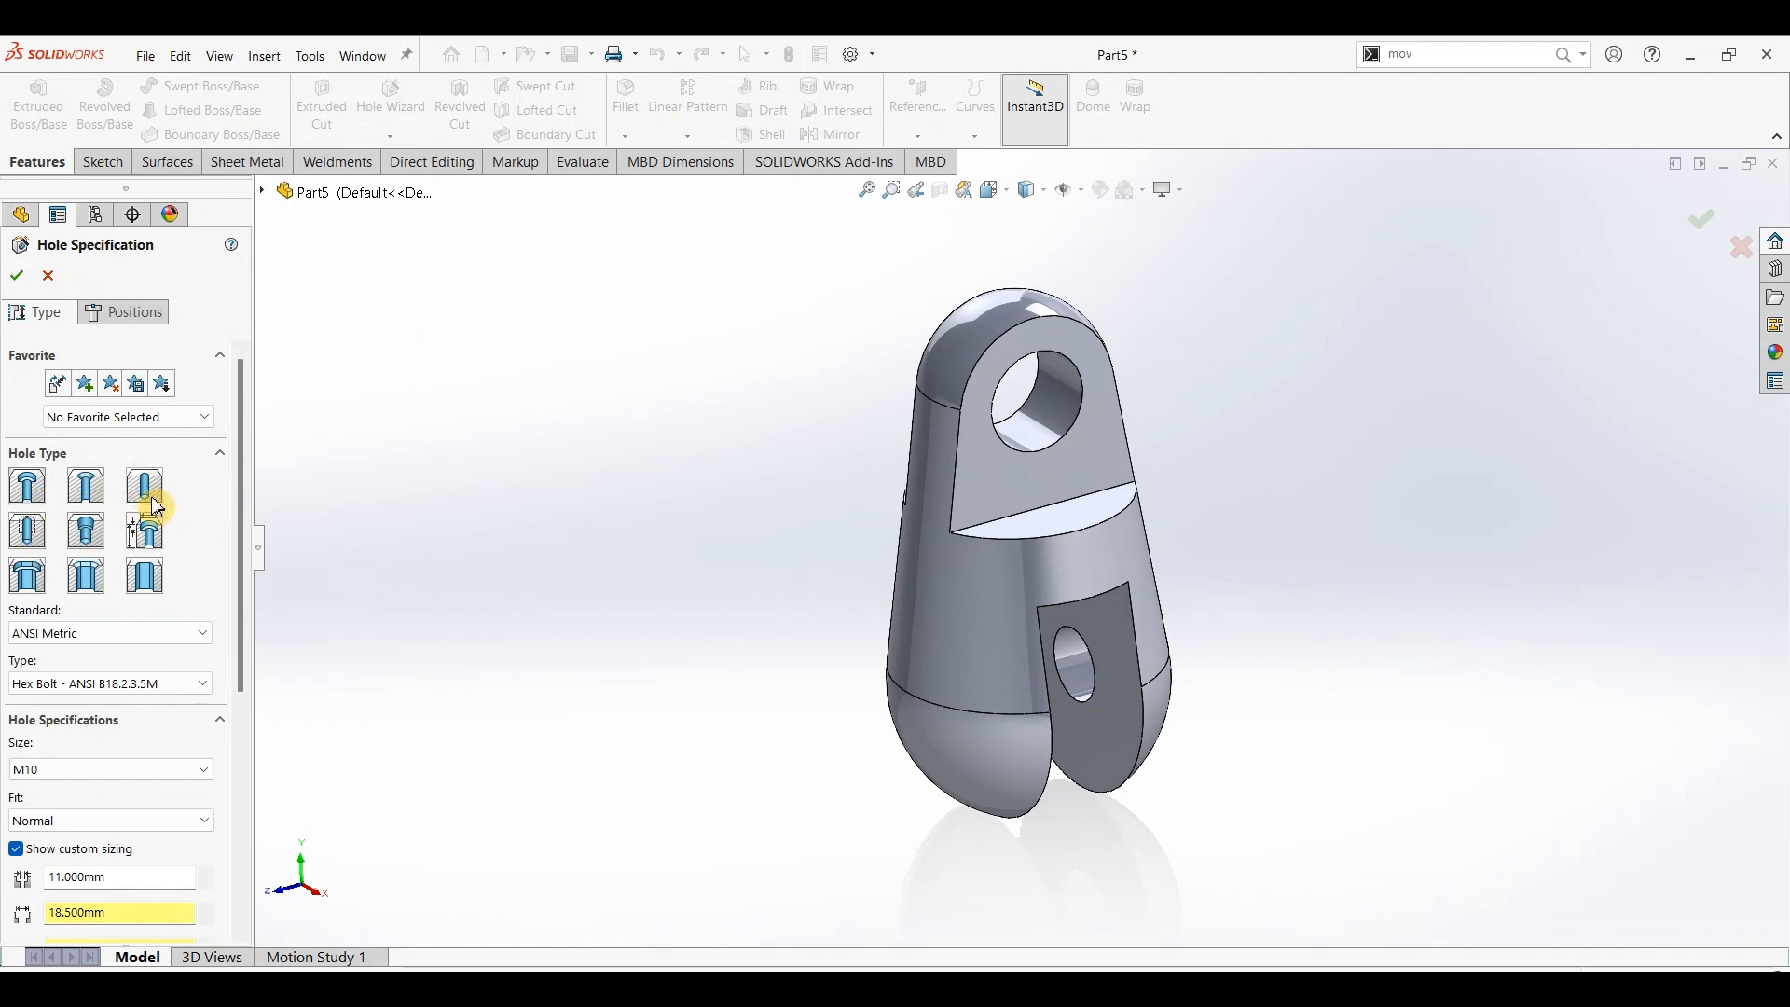
click(37, 539)
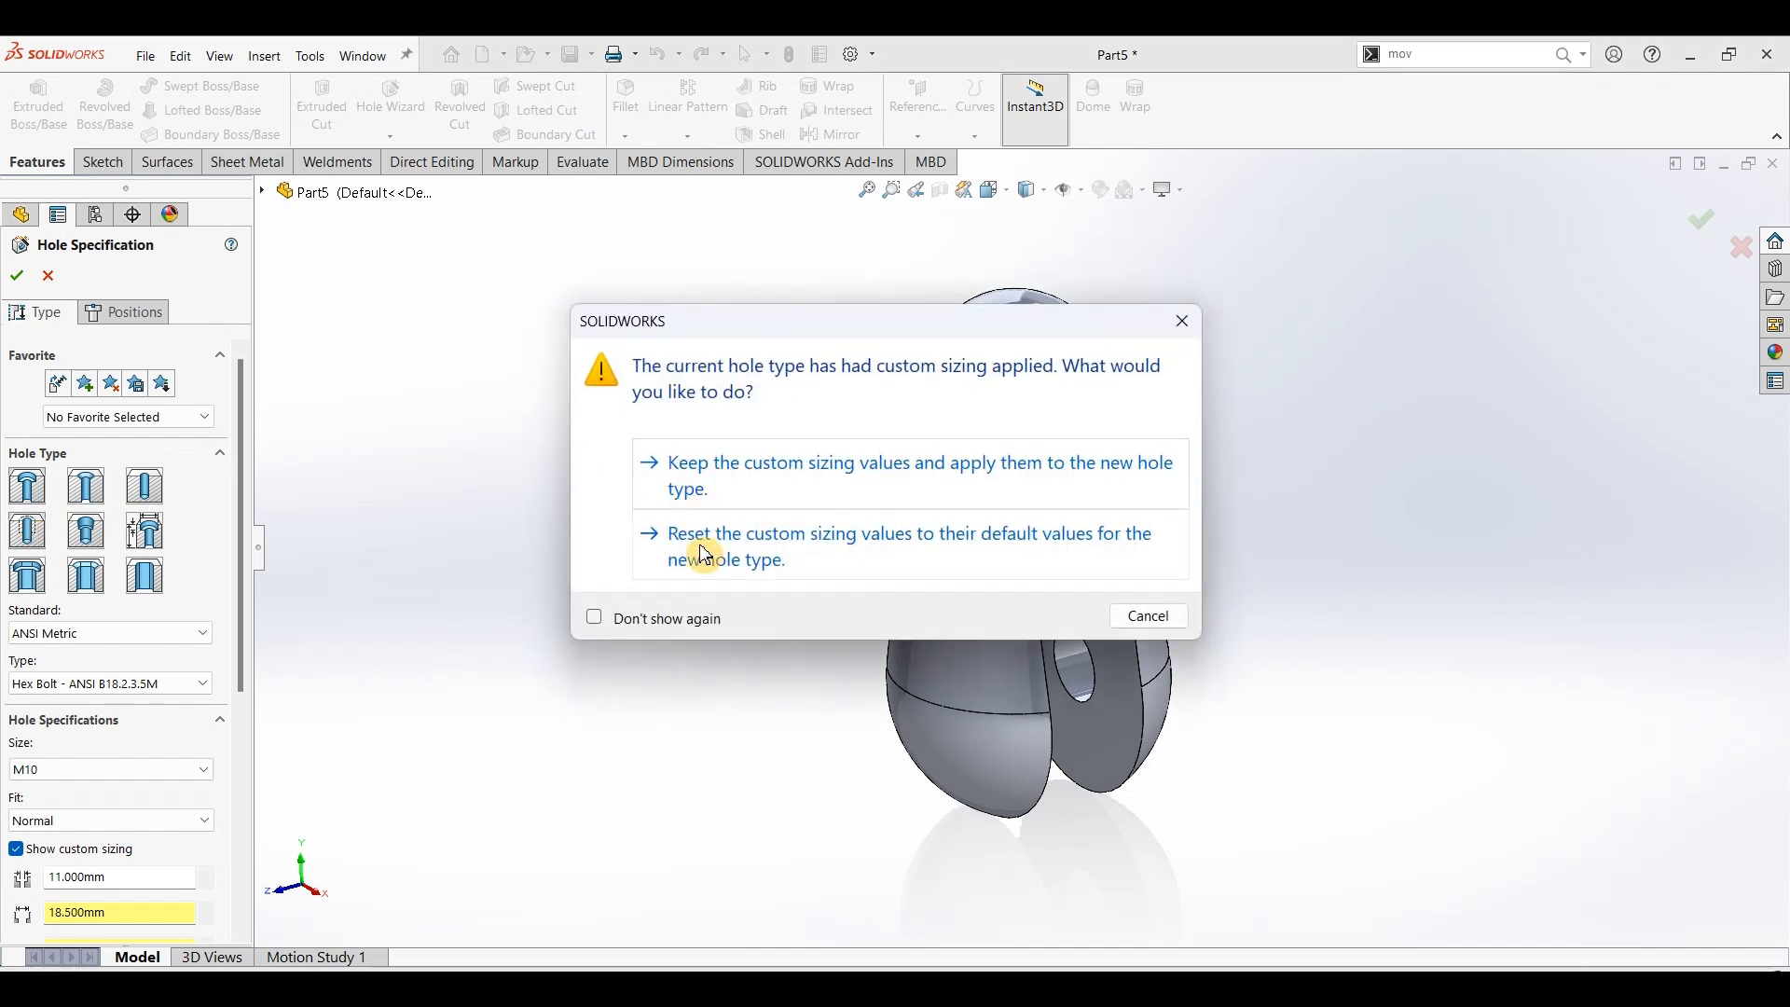
click(691, 488)
drag(254, 466, 248, 608)
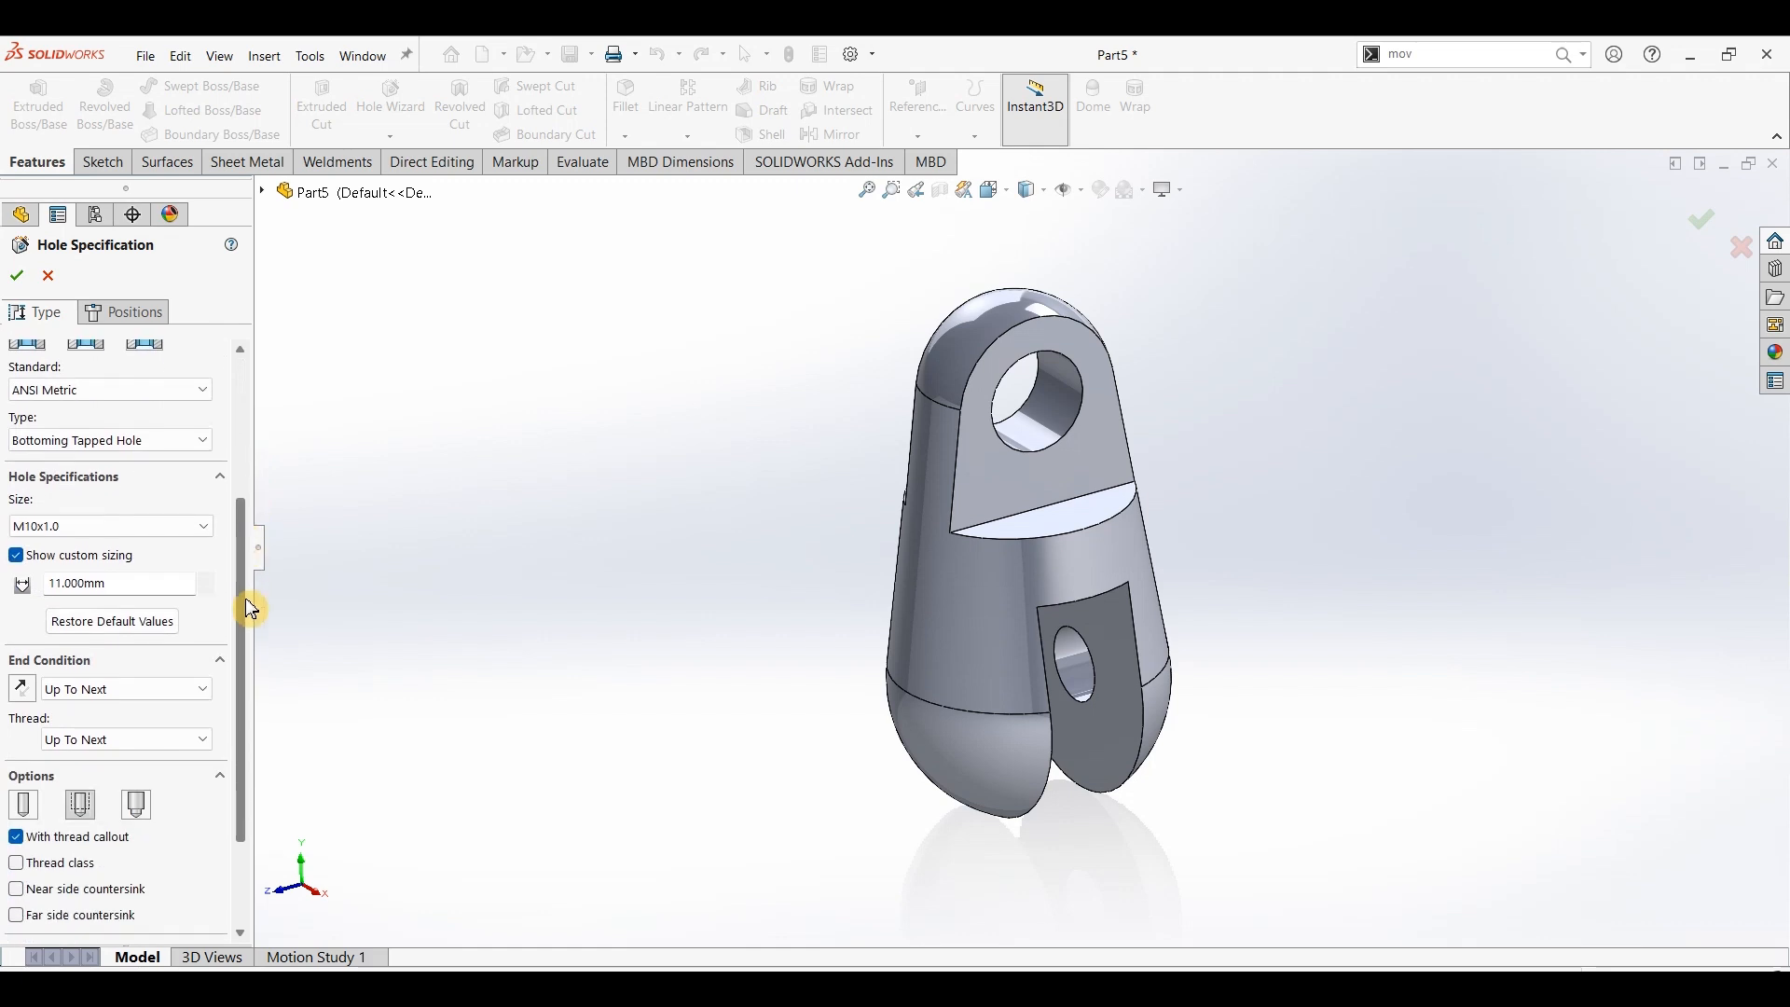
click(214, 515)
click(213, 513)
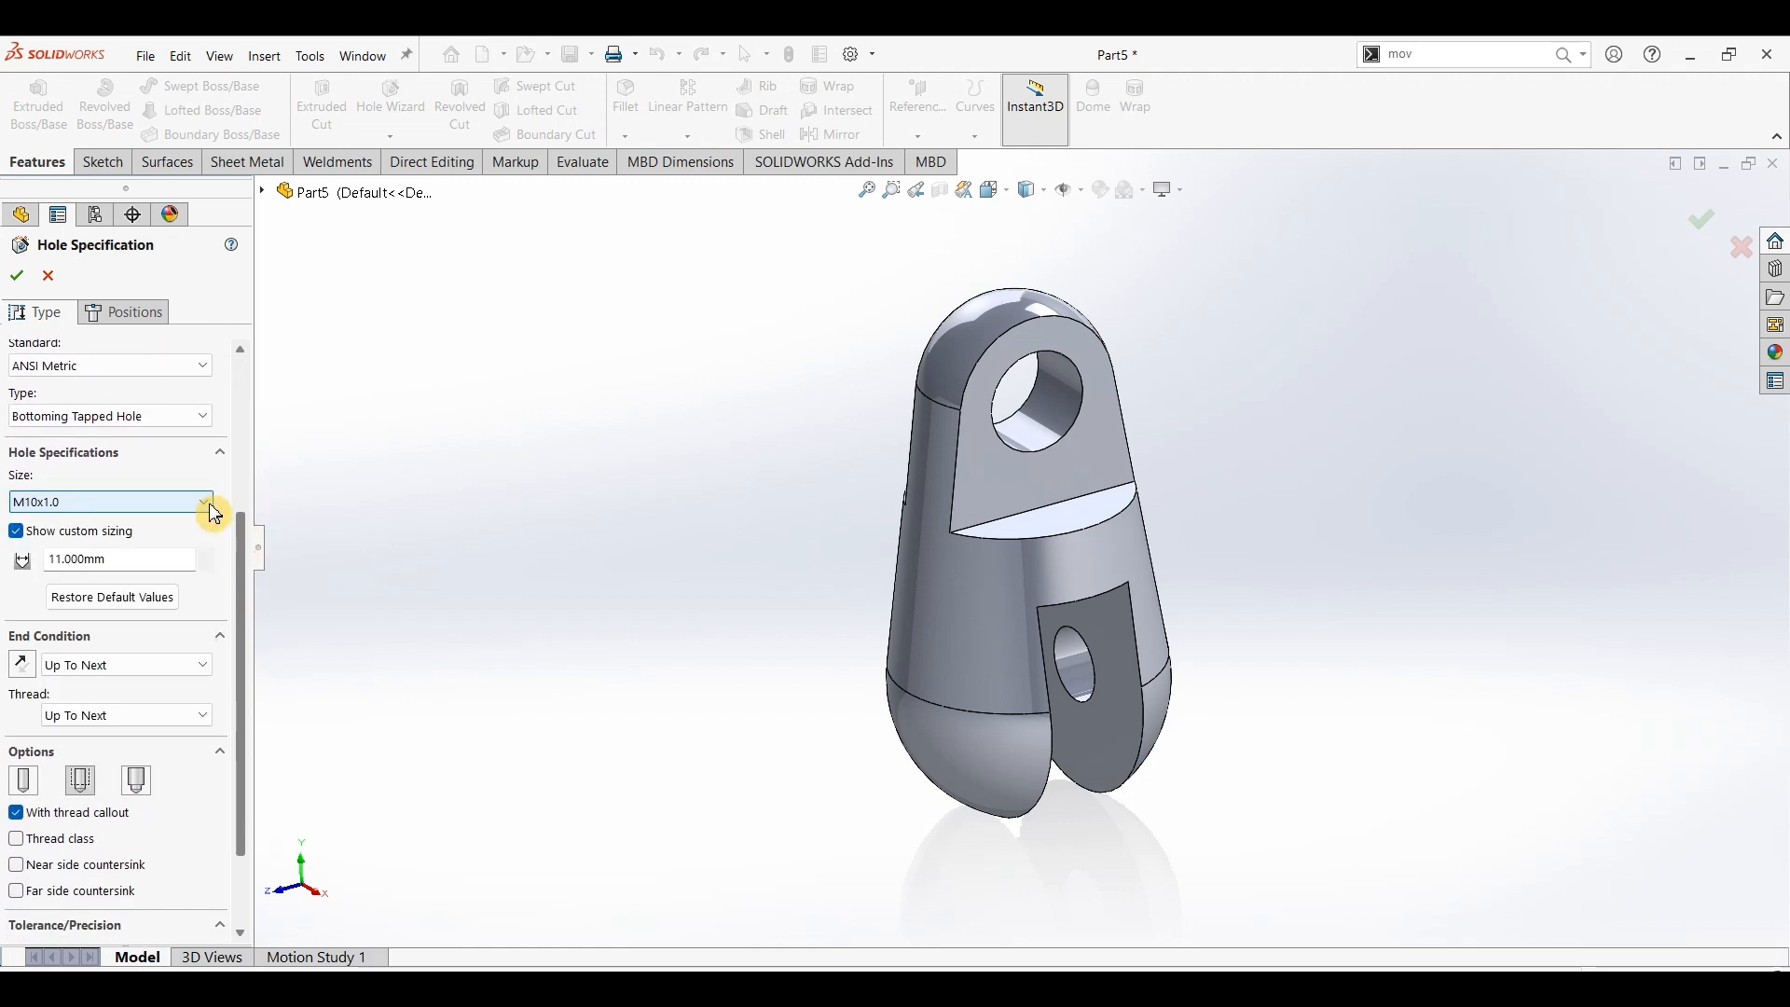
click(22, 658)
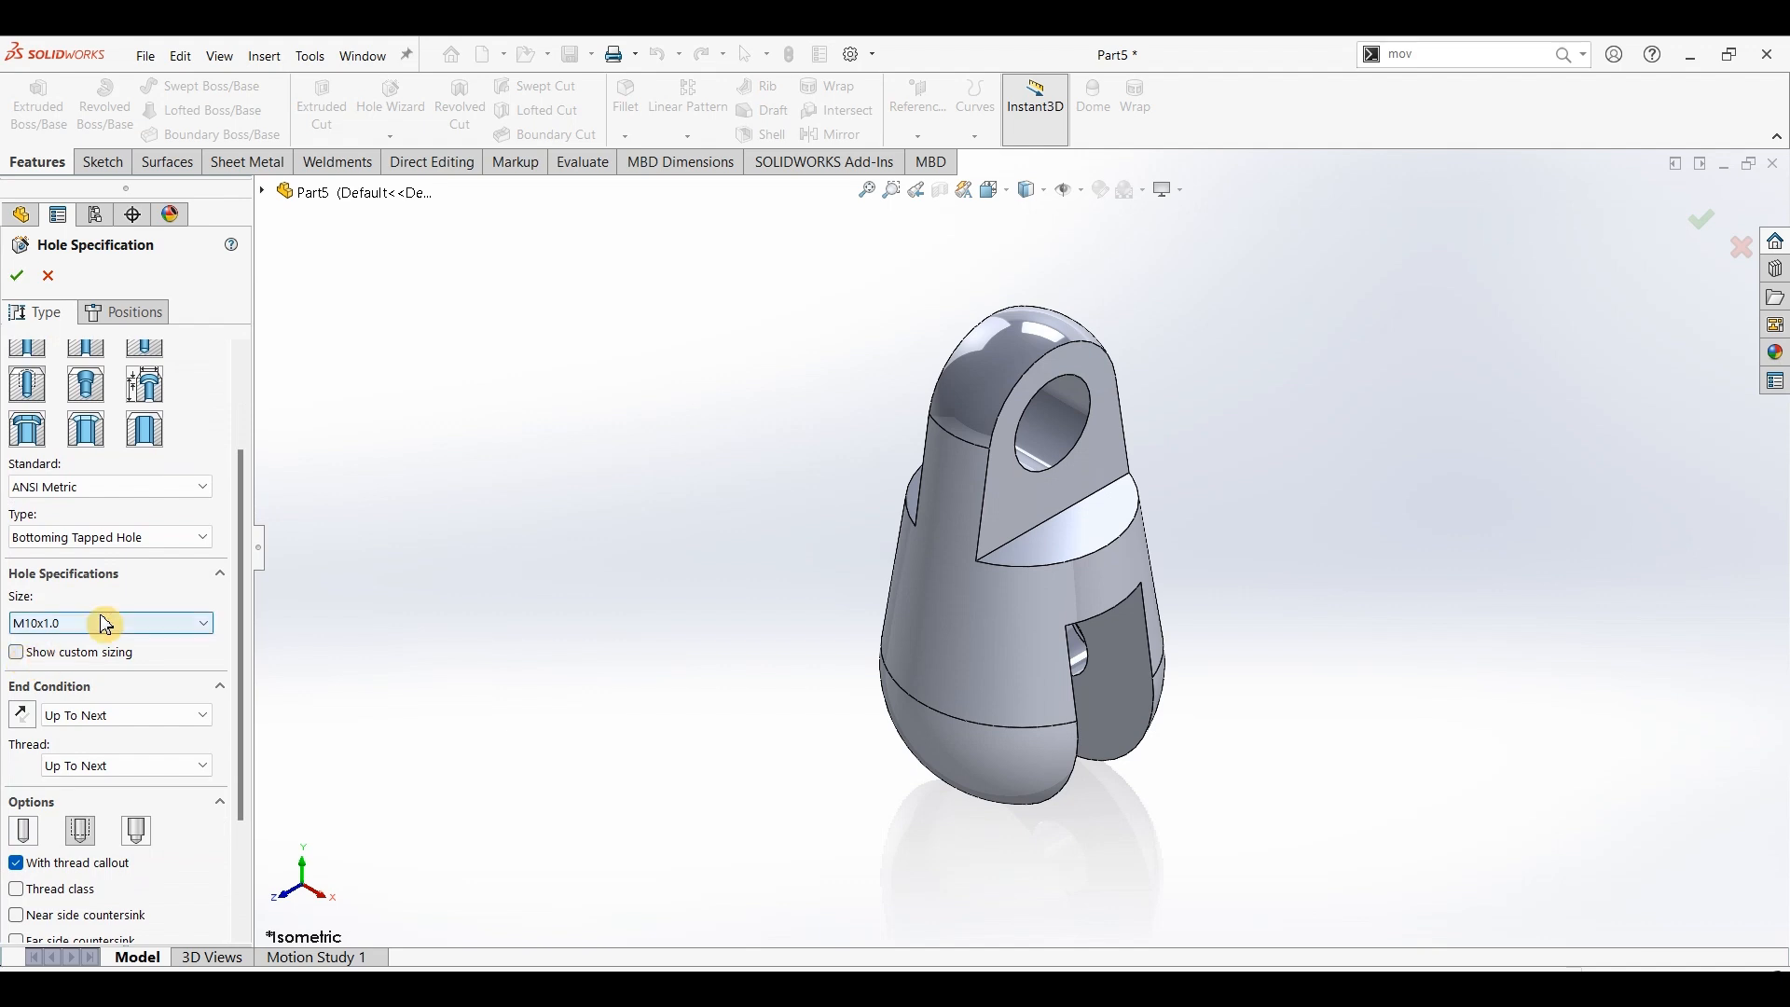
drag(241, 548, 292, 347)
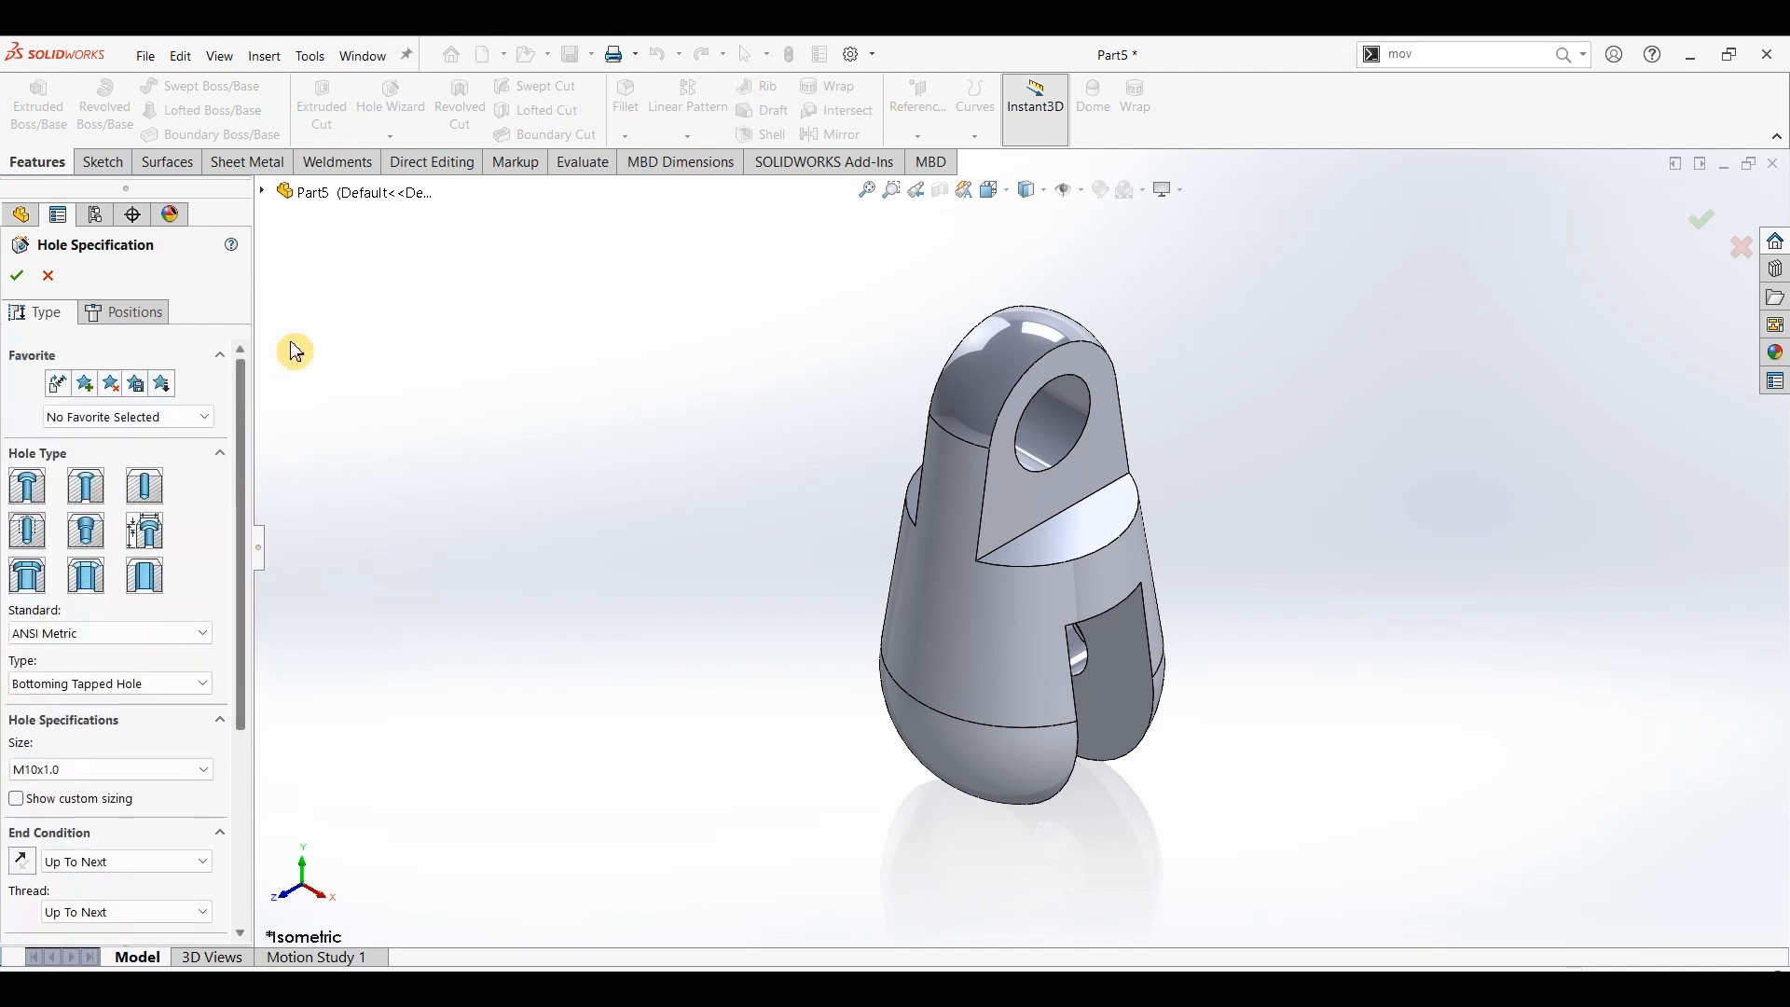
- Place the tapped hole on the lower slot's inner face opposite the counterbore, centred on the origin, and finish the hole
click(156, 315)
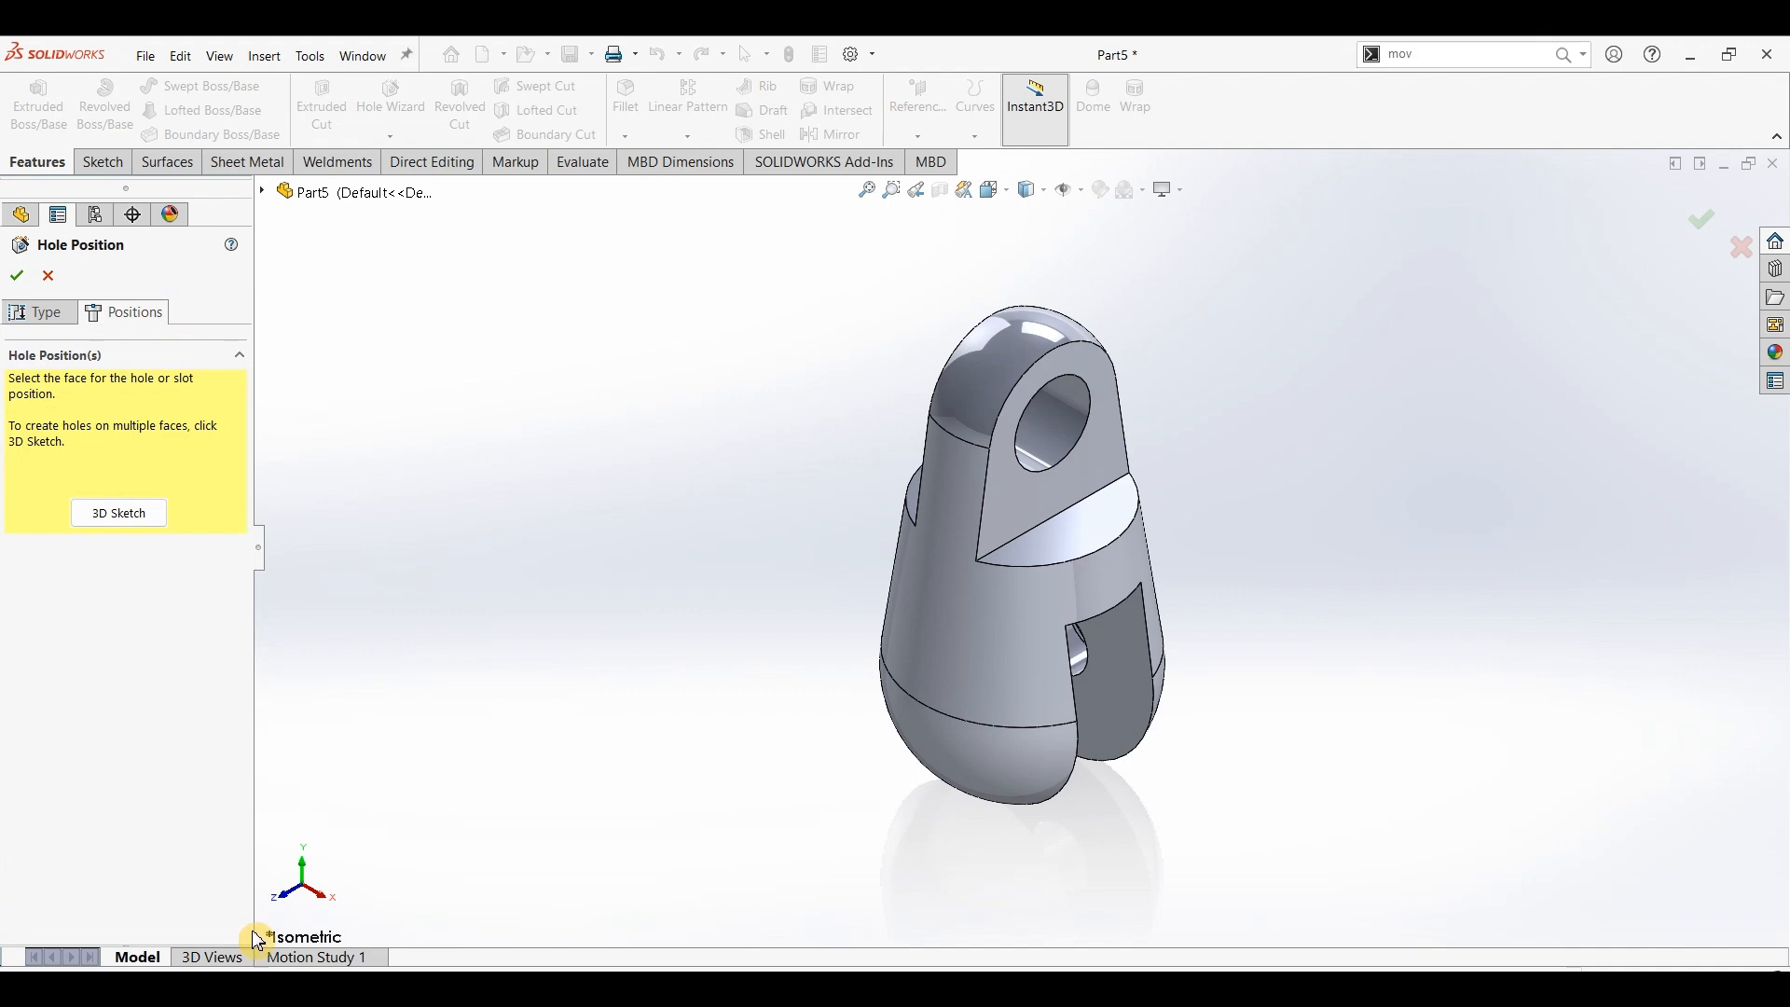
mouse_move(831, 701)
middle_down()
mouse_move(760, 780)
mouse_move(840, 707)
middle_up()
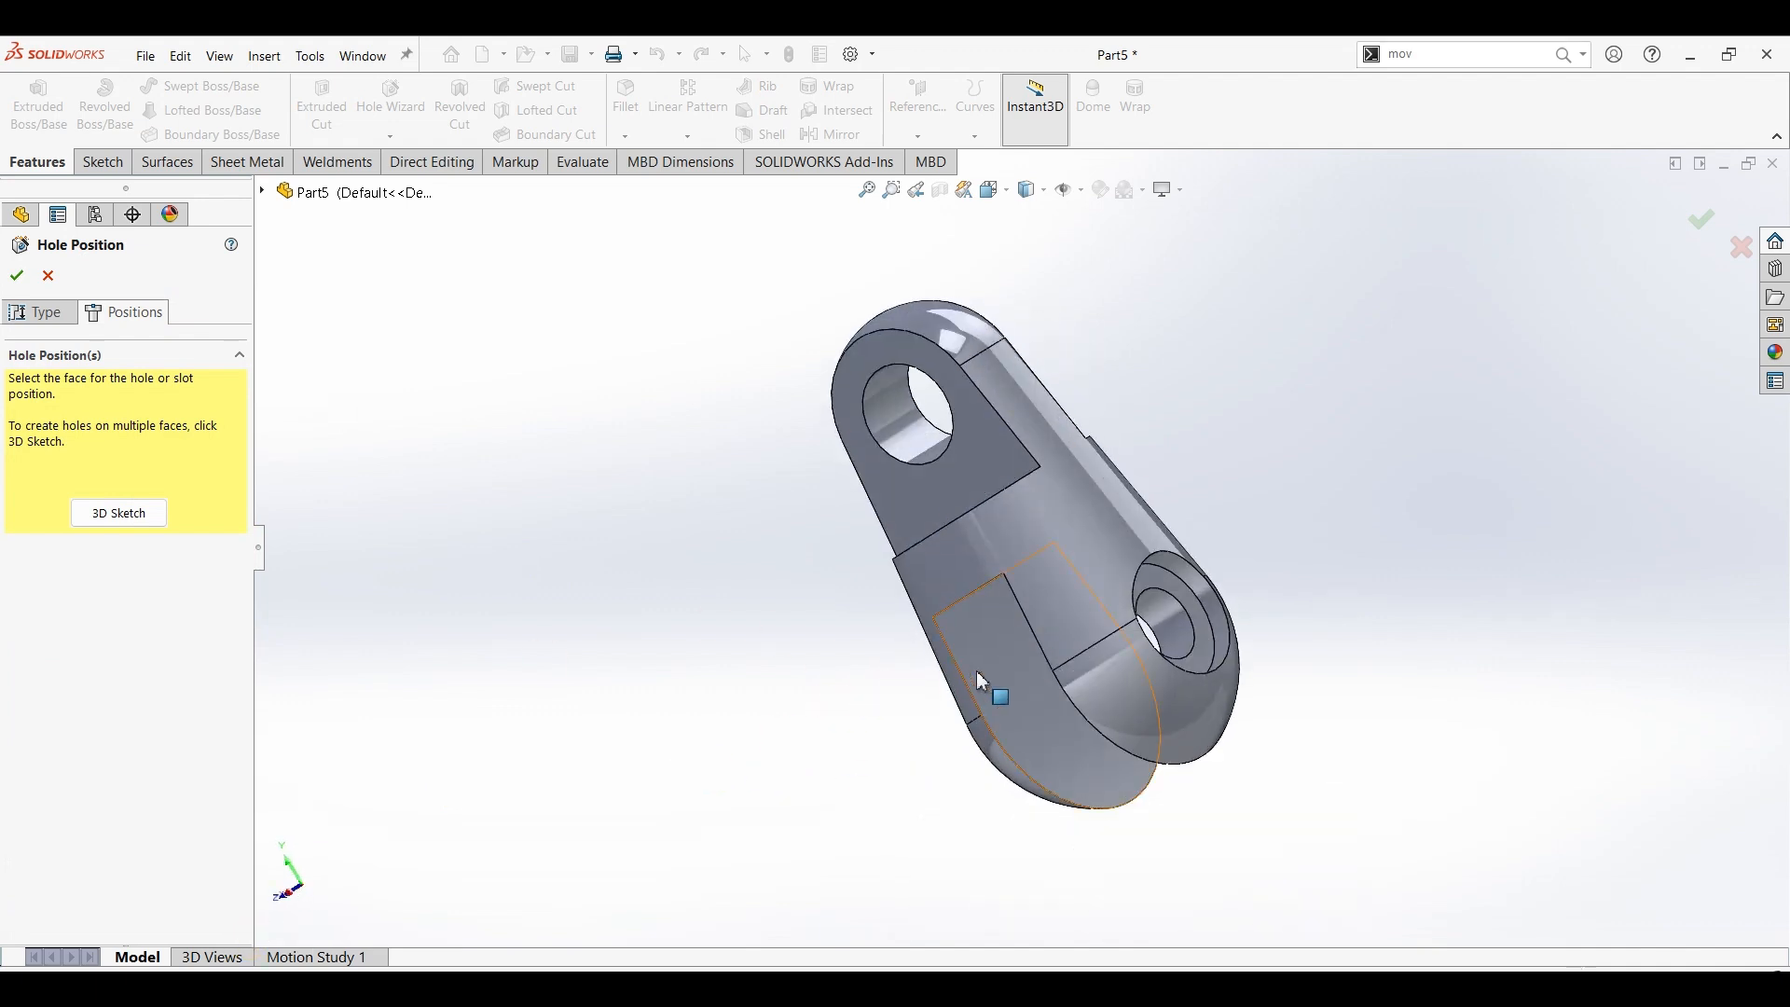
click(1005, 687)
click(1024, 662)
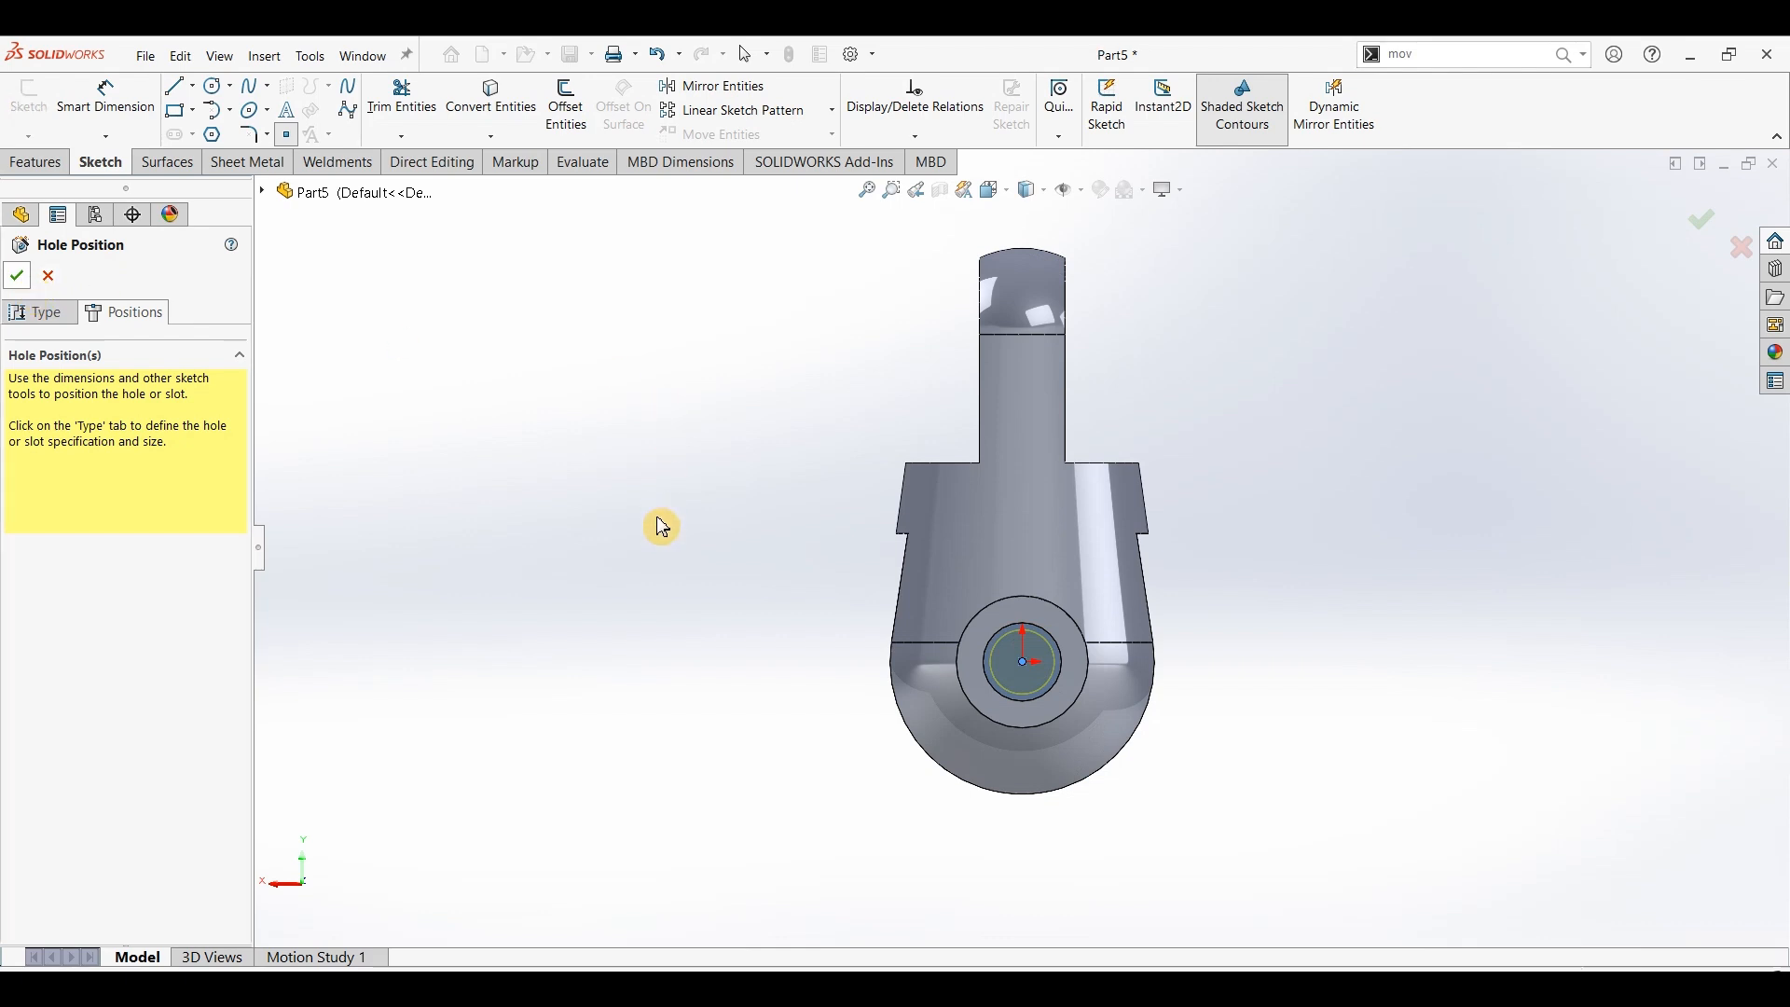
key(Return)
key(ctrl+7)
middle_drag(813, 674, 914, 670)
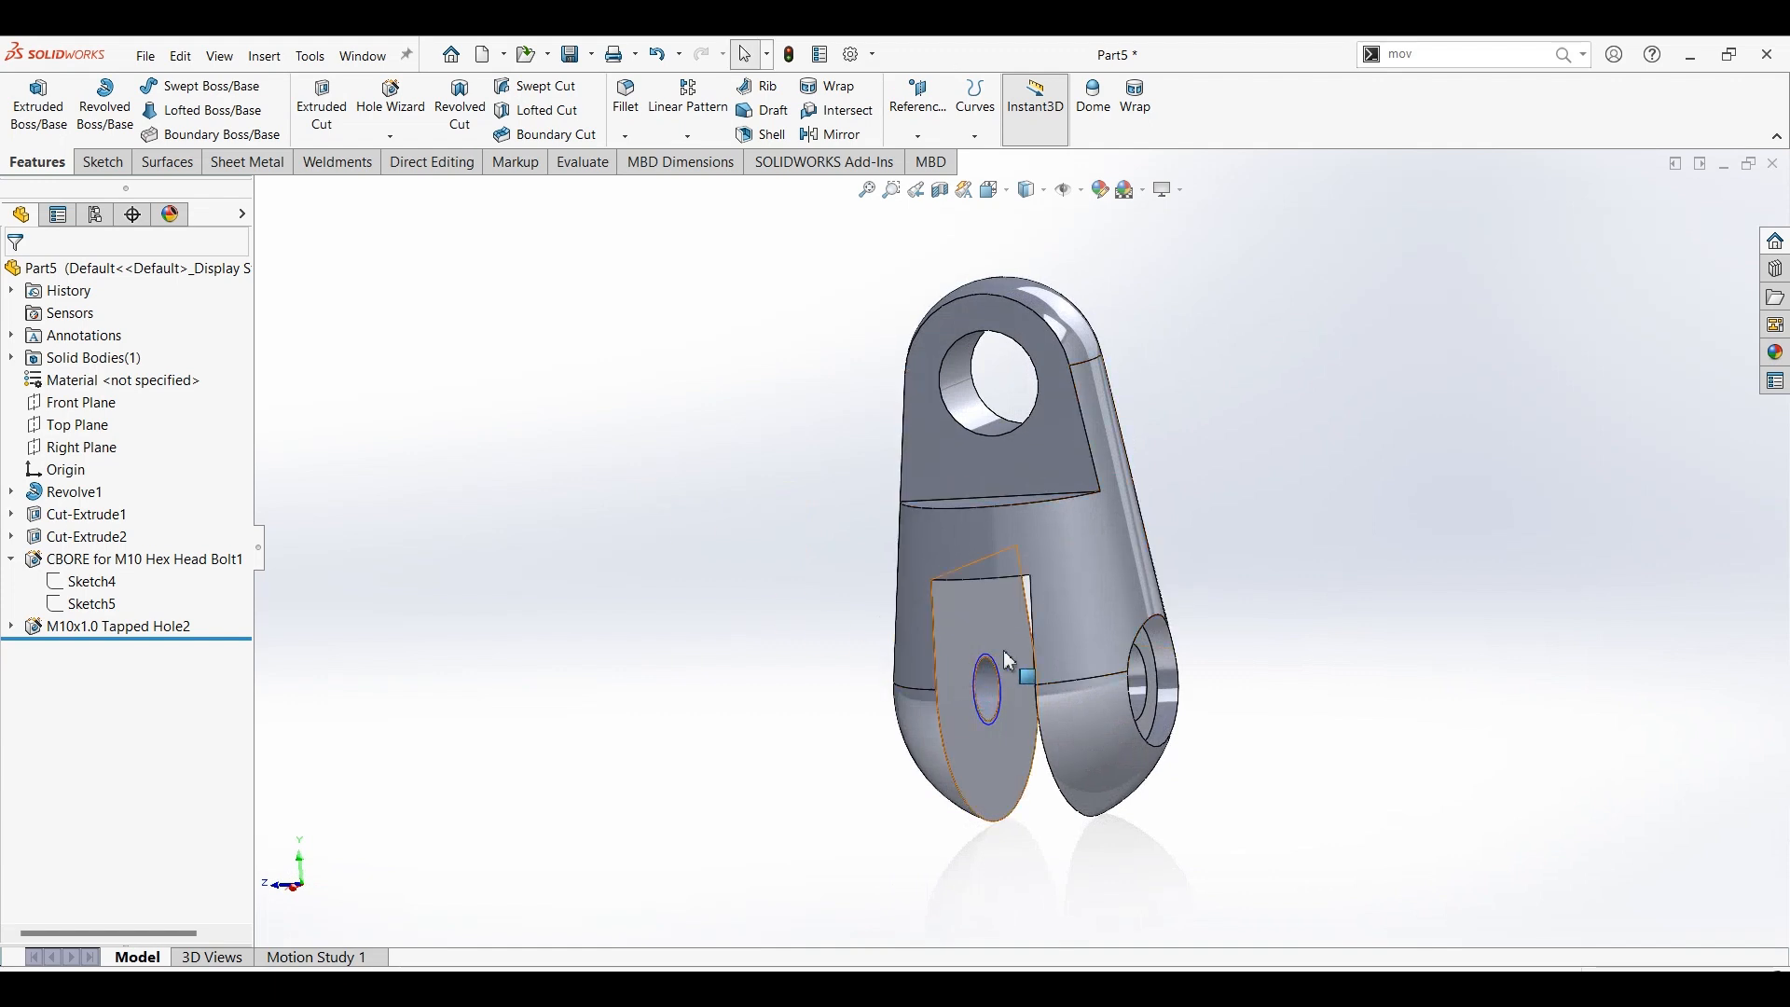
middle_drag(749, 664, 764, 628)
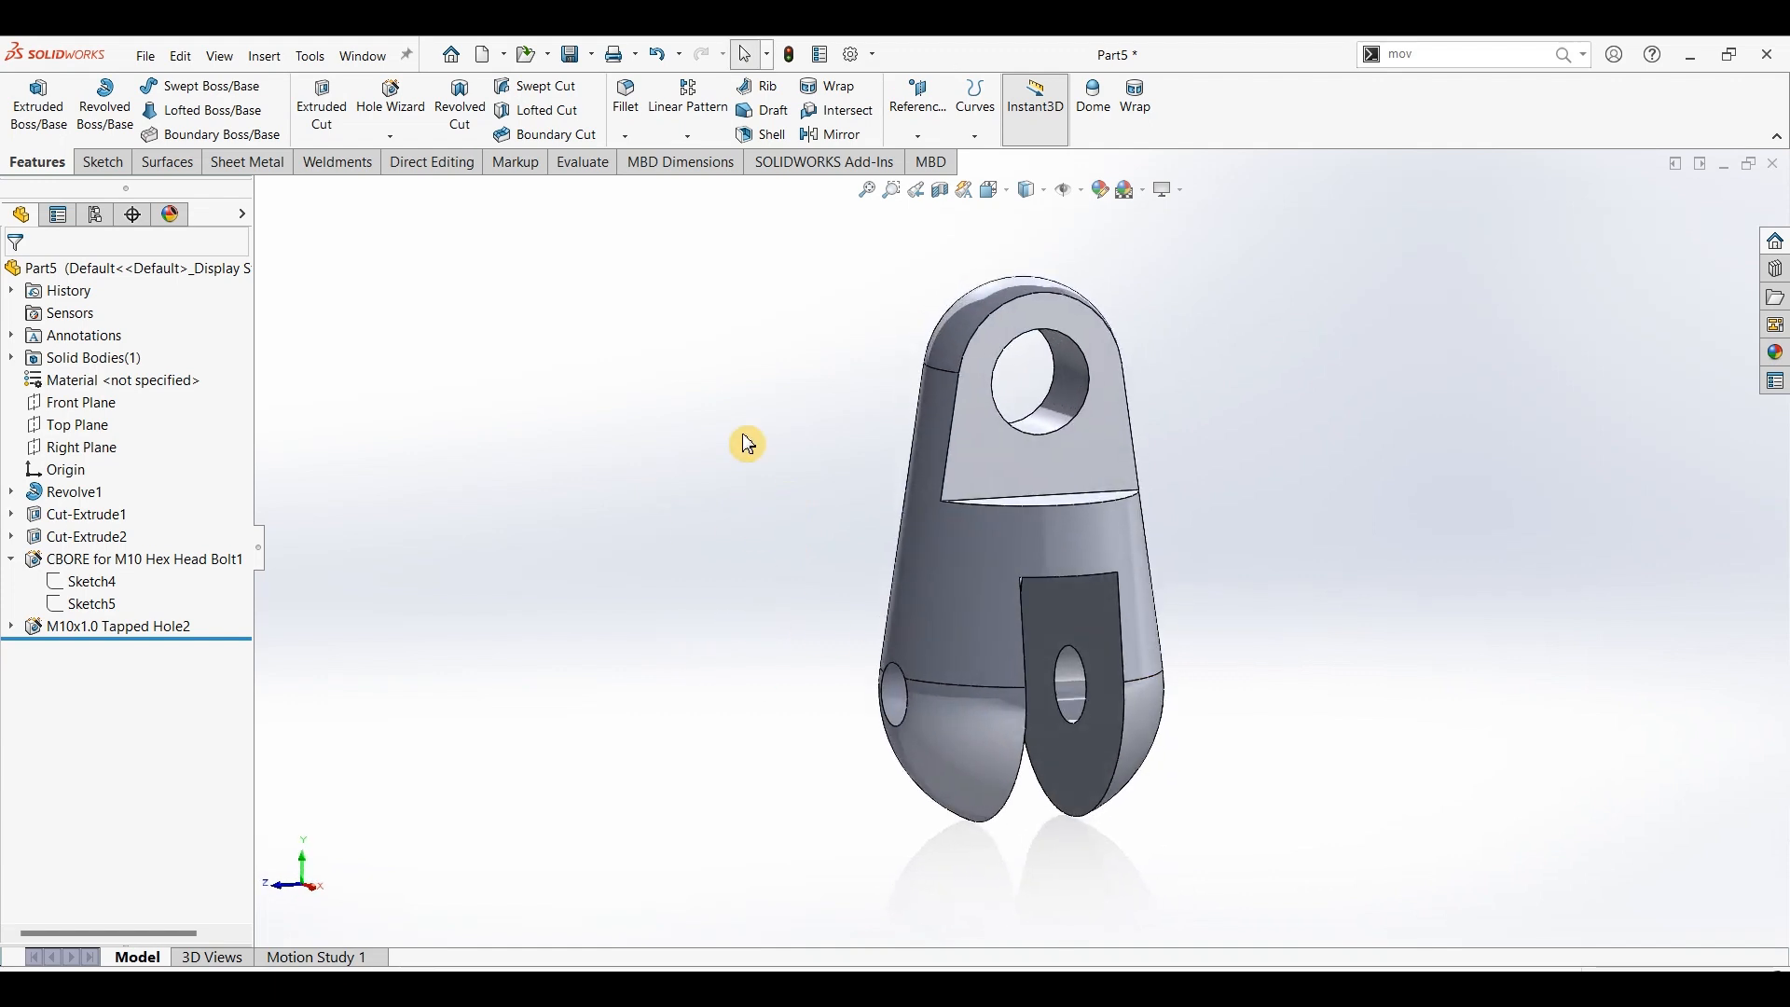
- Enable shaded cosmetic threads in the document's detailing properties and check the thread in the tapped hole
click(851, 54)
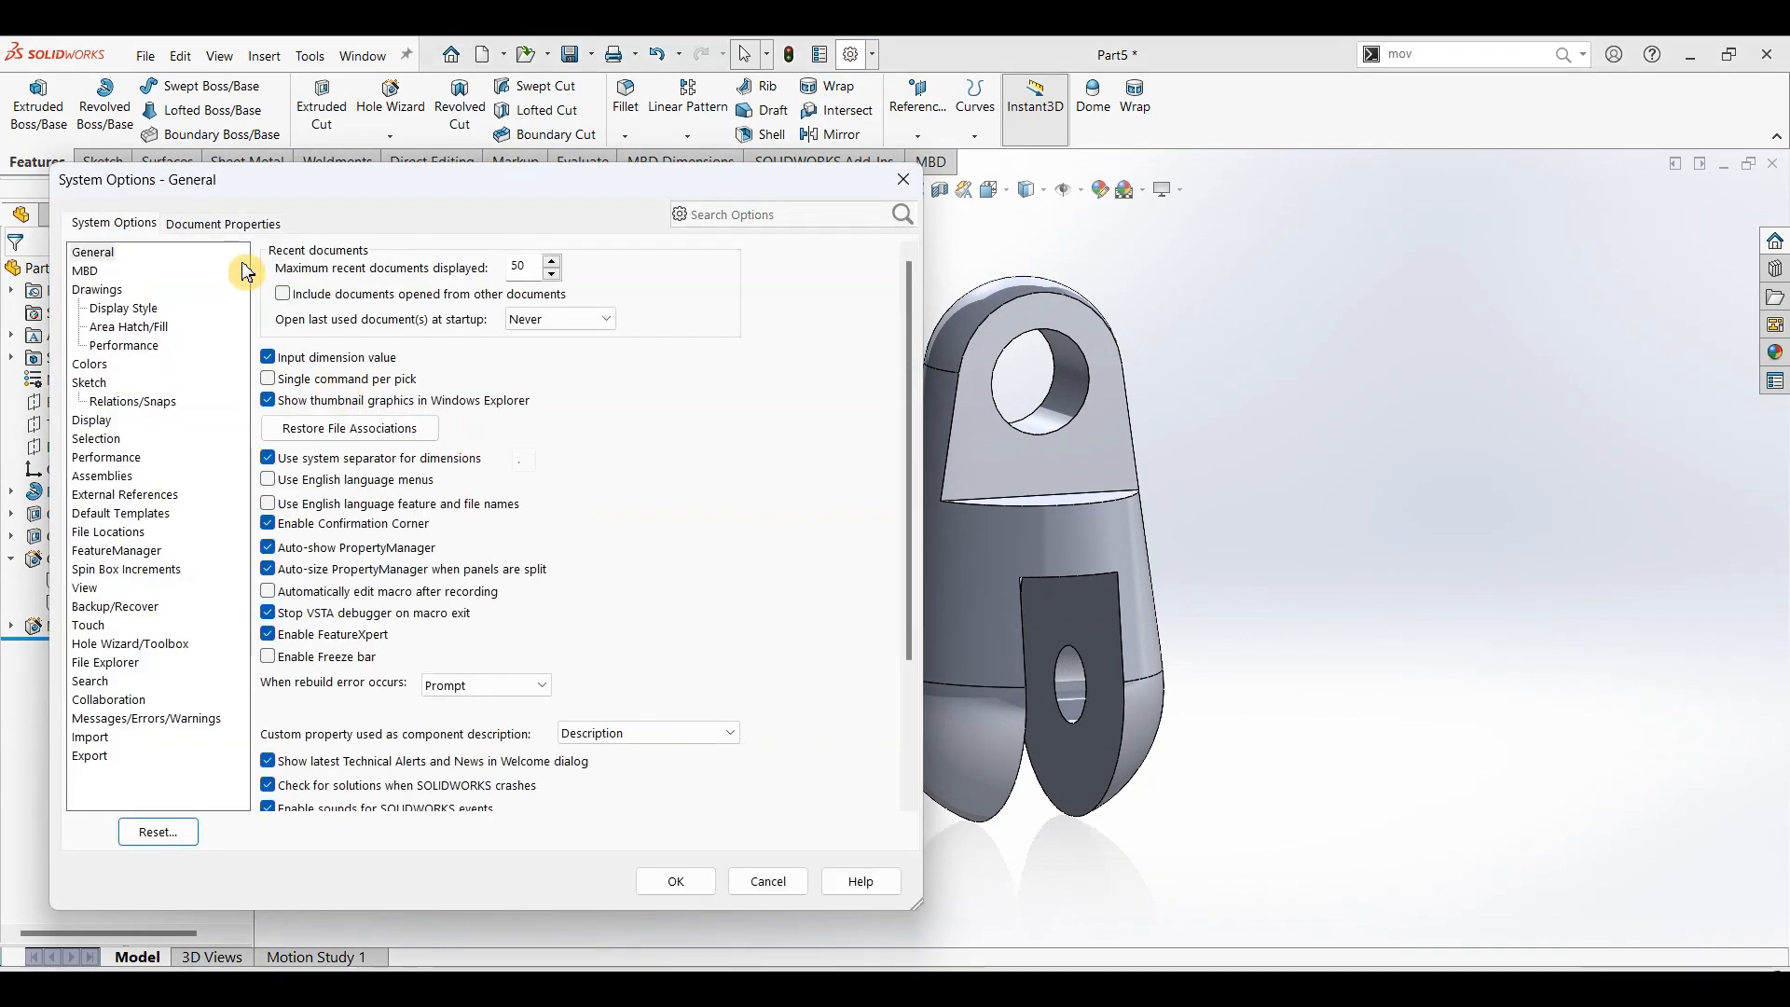
click(246, 233)
click(111, 370)
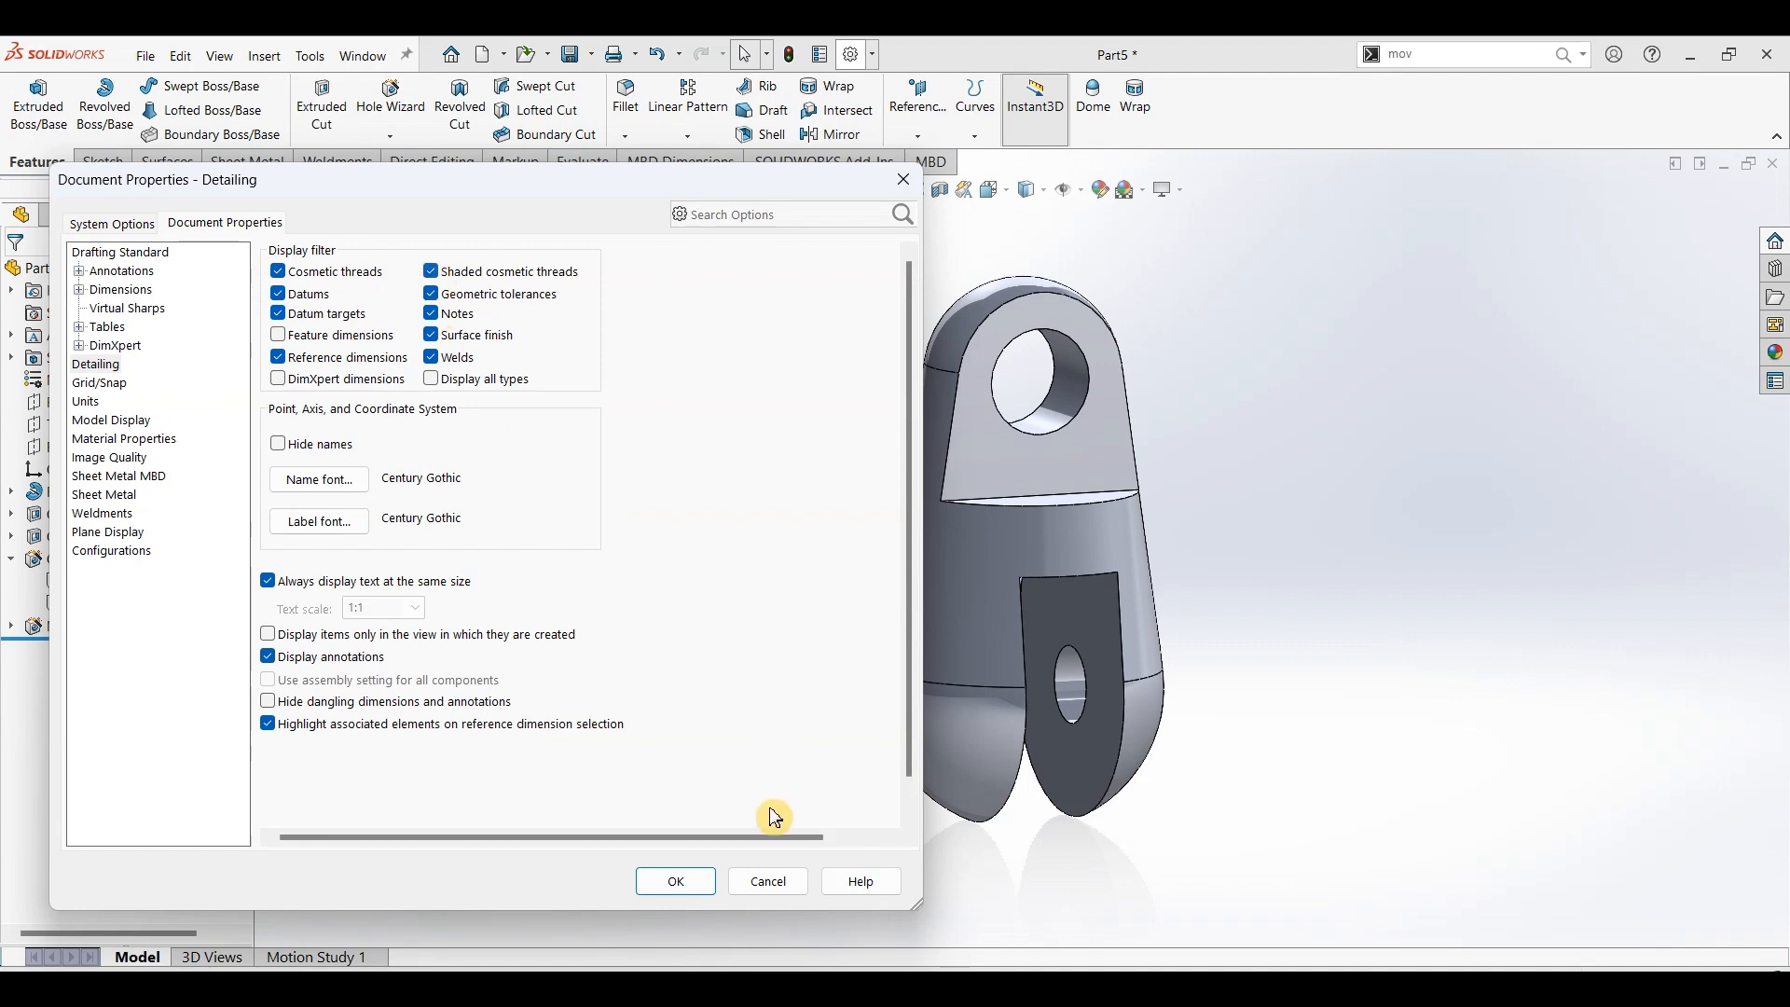
click(677, 882)
middle_drag(879, 759, 928, 731)
scroll(977, 731, down, 3)
scroll(977, 731, up, 3)
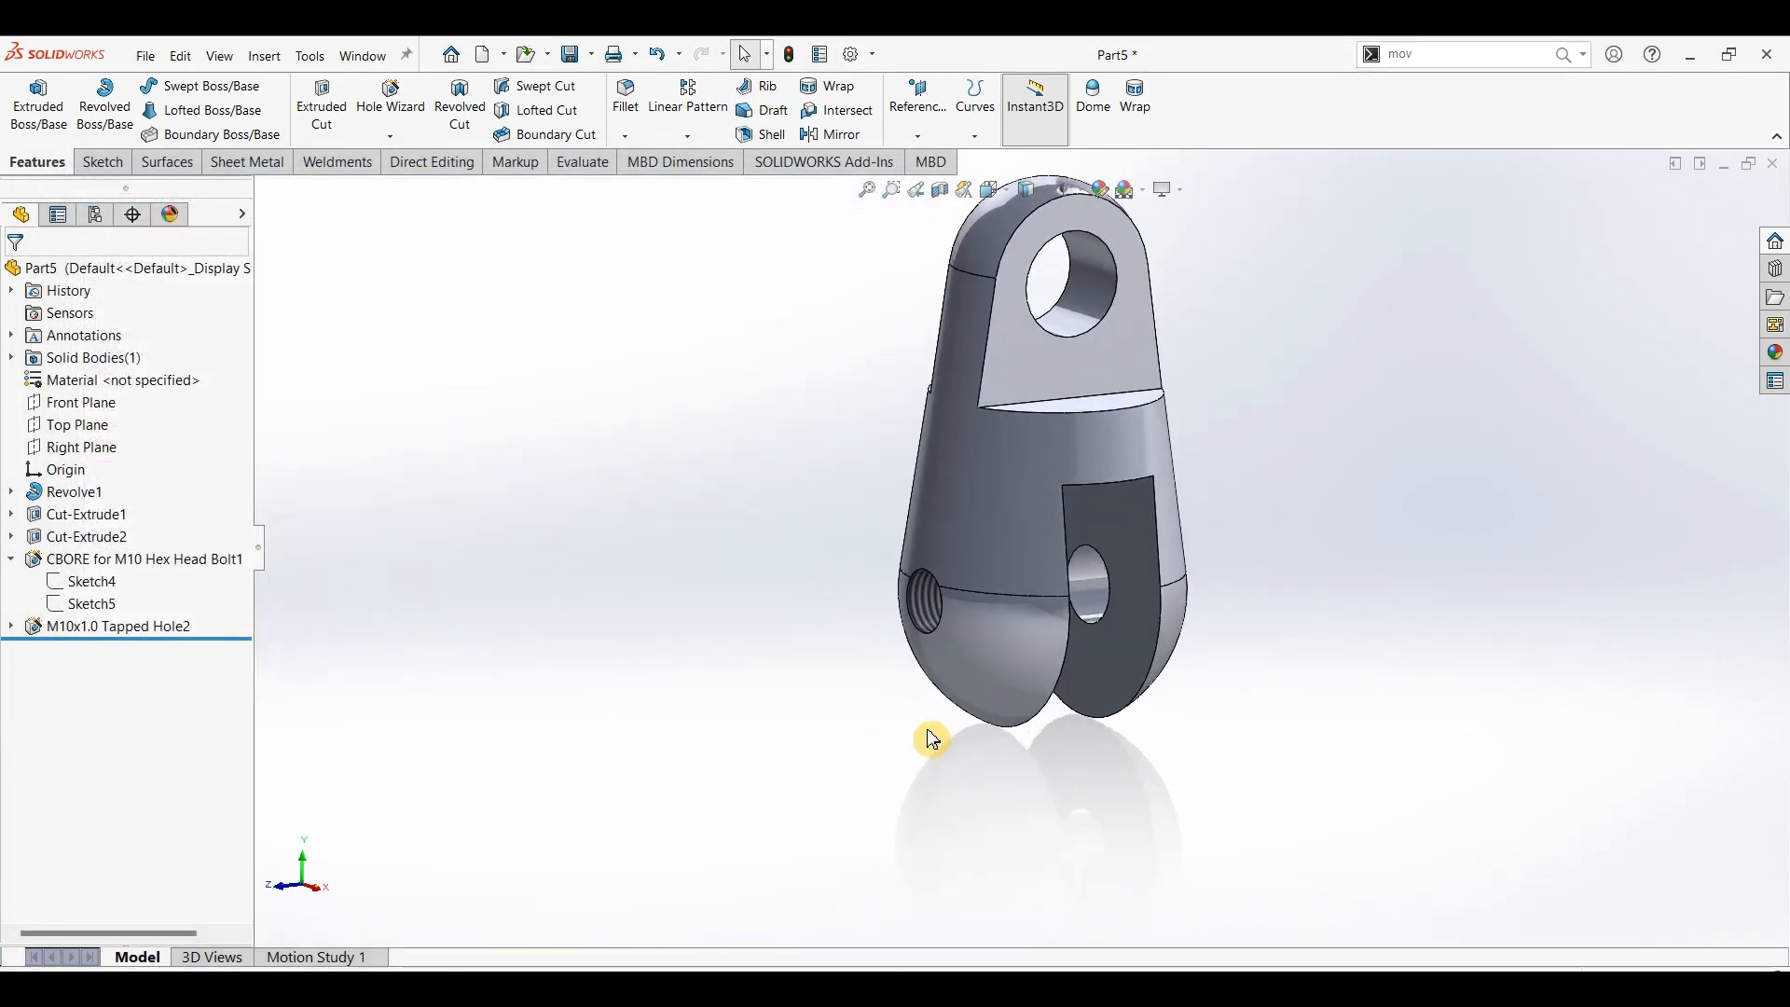
- Set up a 2 mm constant-radius fillet on the inner and outer ledge edges of both side cuts
key(ctrl+7)
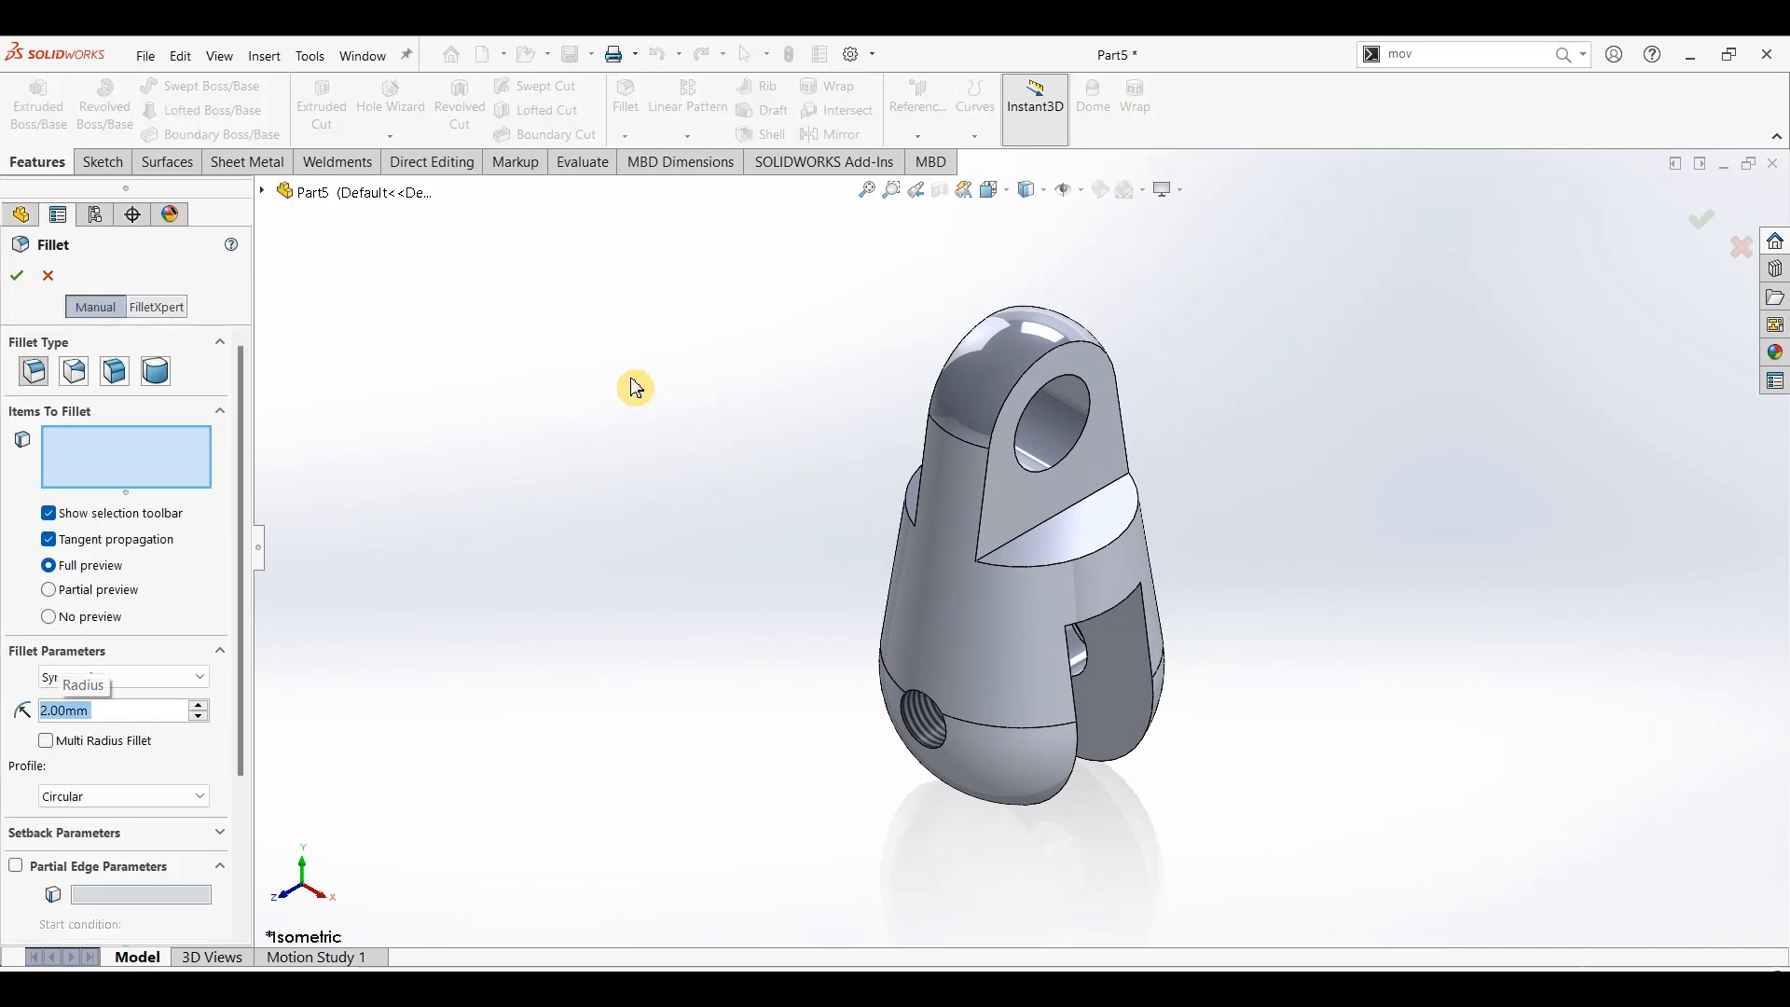
click(1105, 522)
click(1105, 547)
middle_drag(760, 534, 988, 527)
click(1022, 488)
click(994, 501)
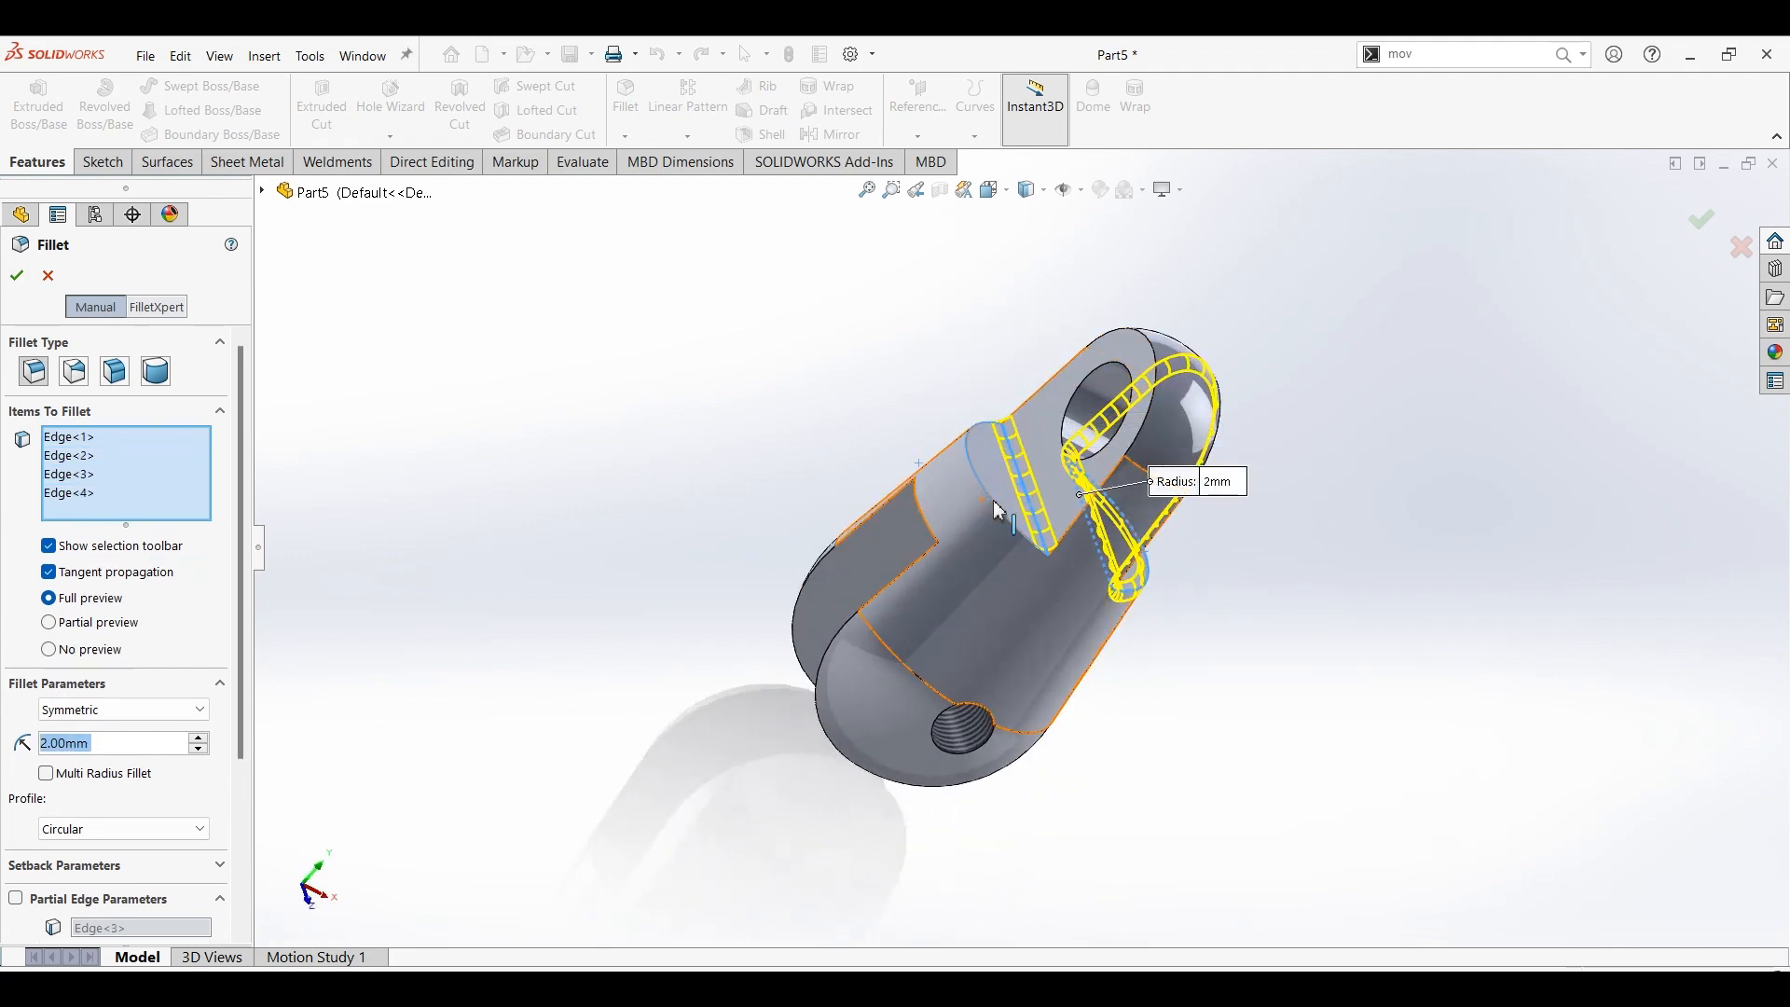
- Add the lower slot's edges on both sides to the 2 mm fillet and finish it
middle_drag(1087, 731, 981, 560)
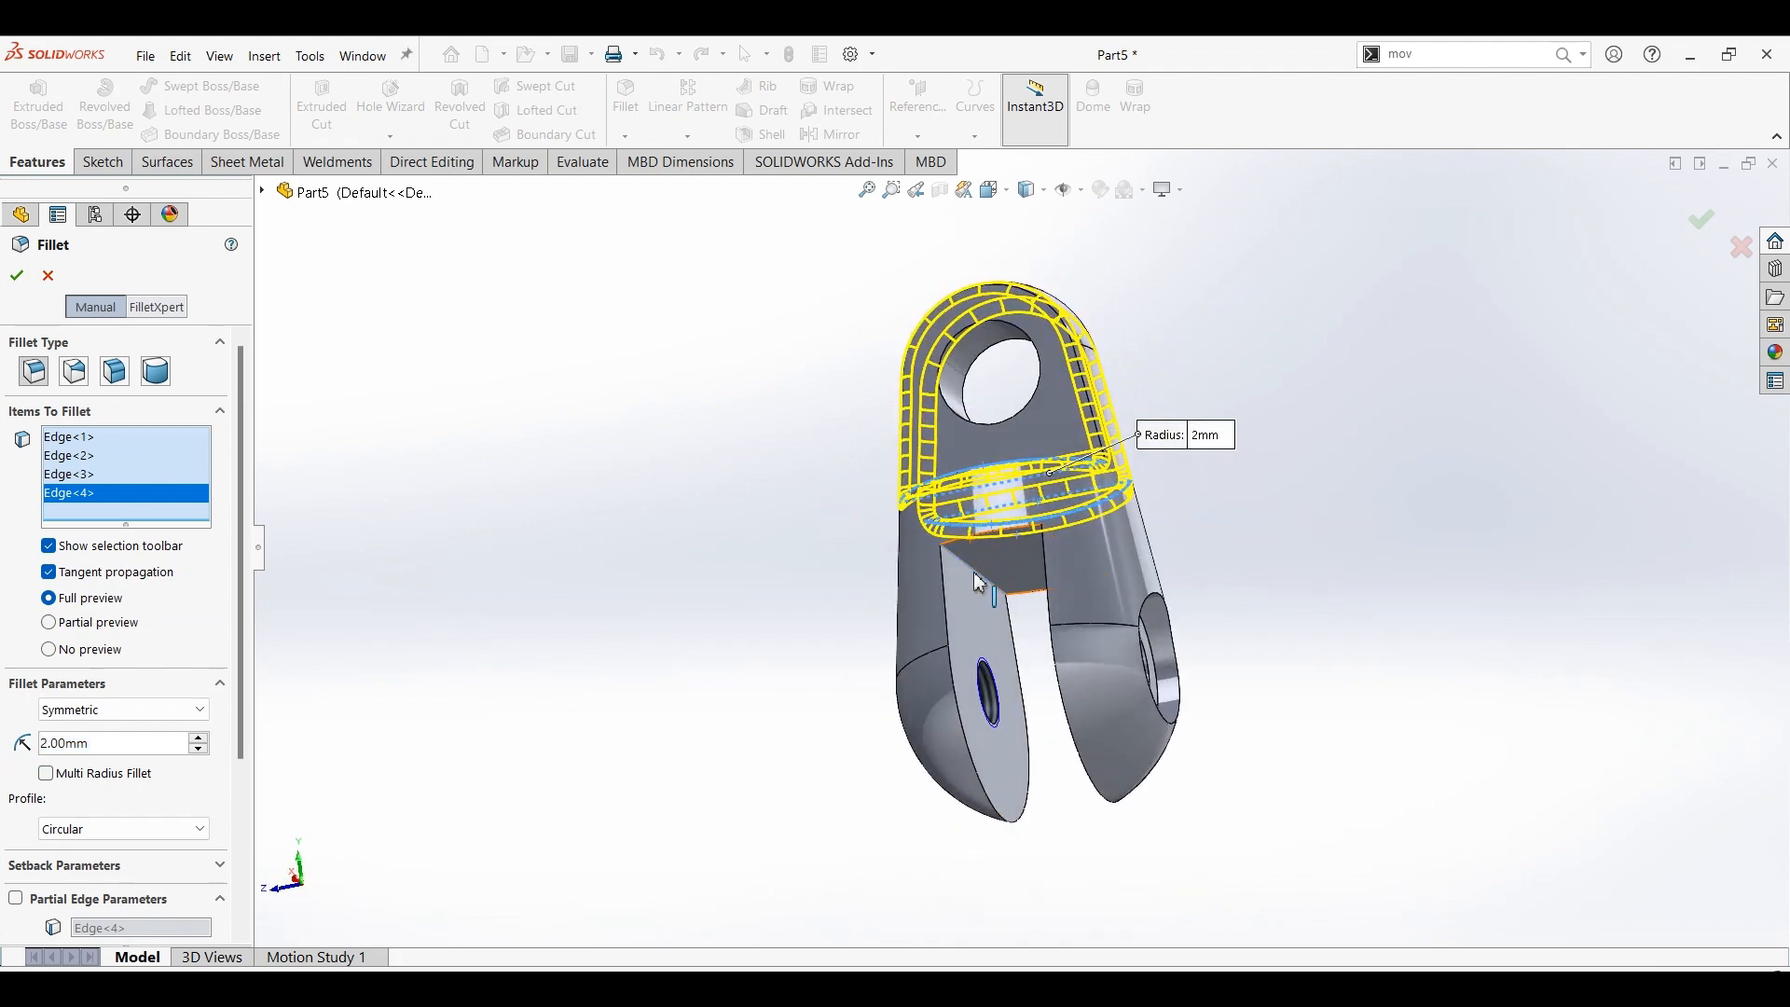
click(981, 586)
click(947, 583)
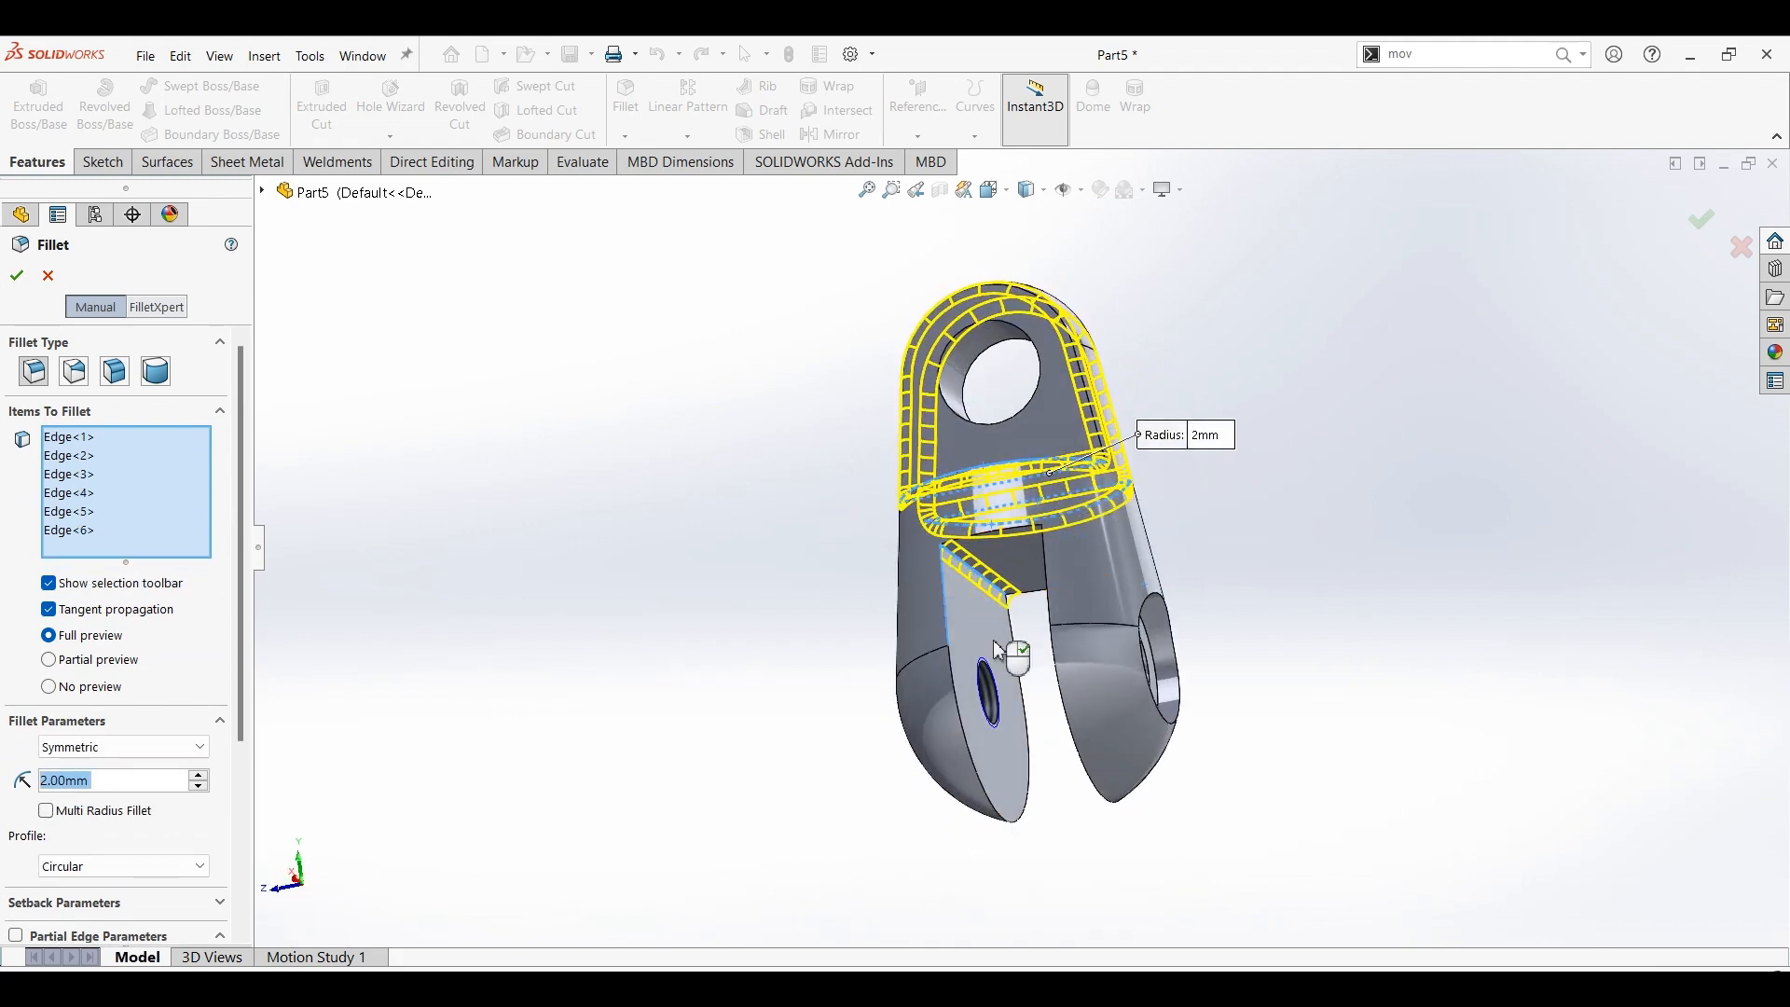
middle_drag(1003, 639, 1124, 588)
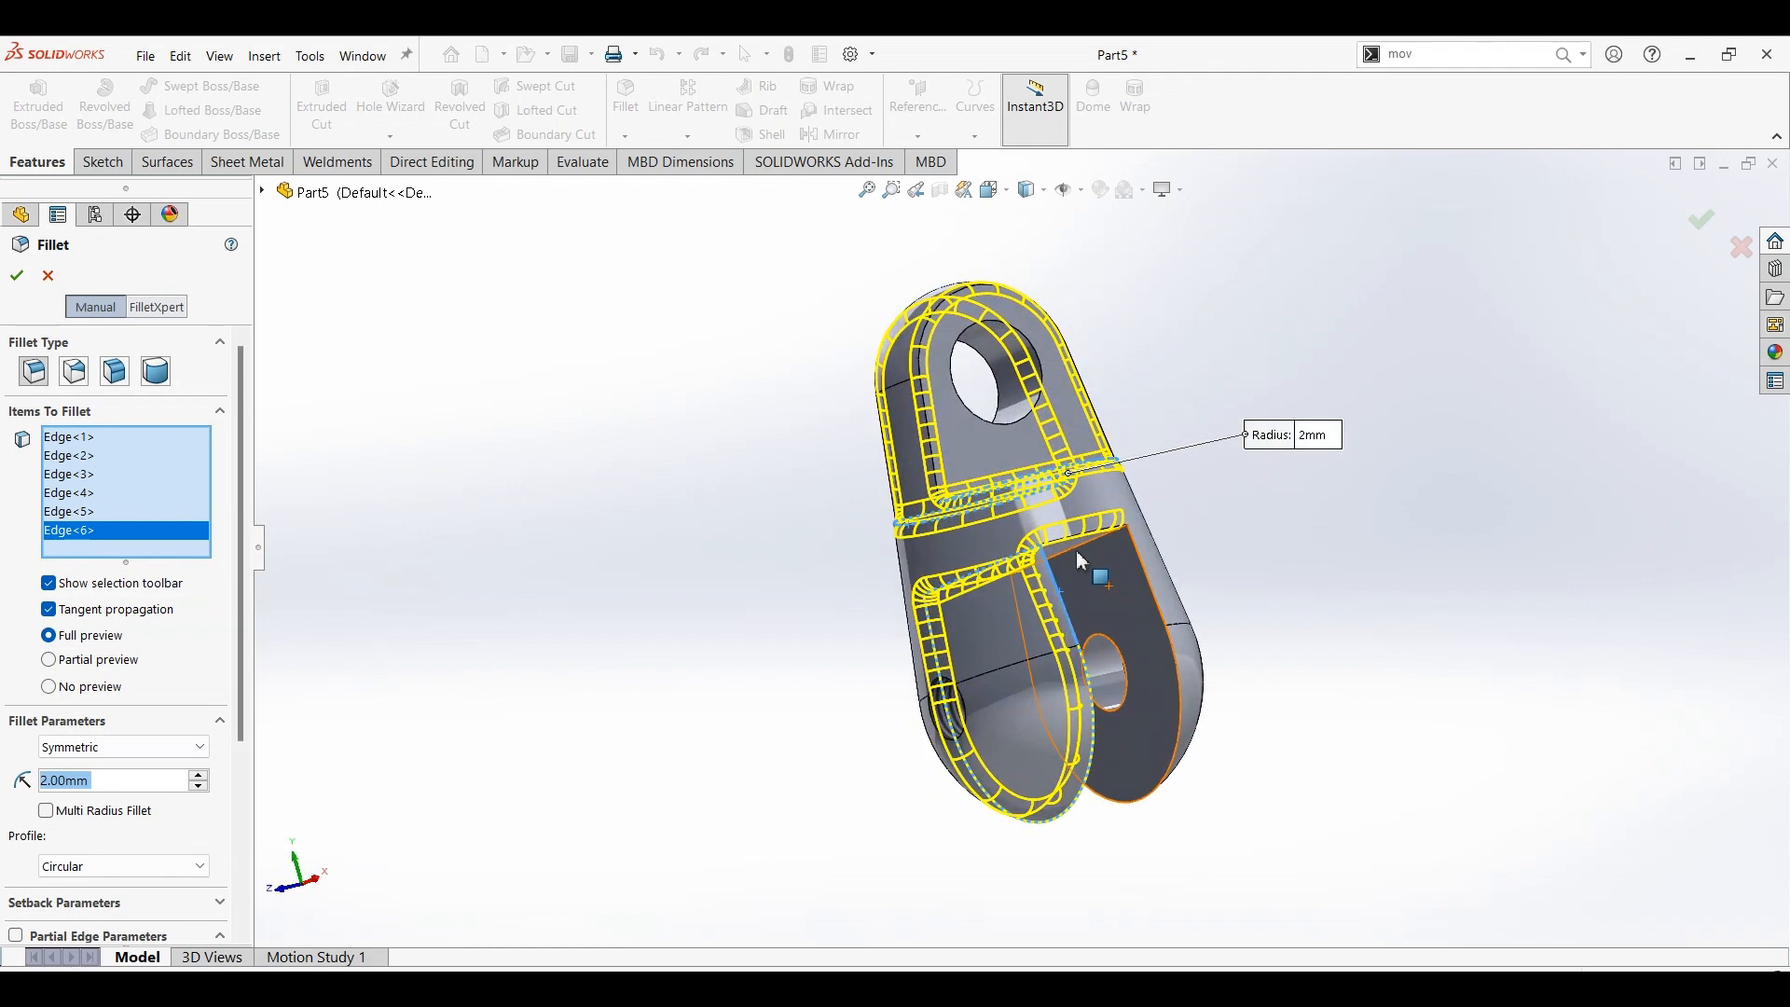
click(1082, 555)
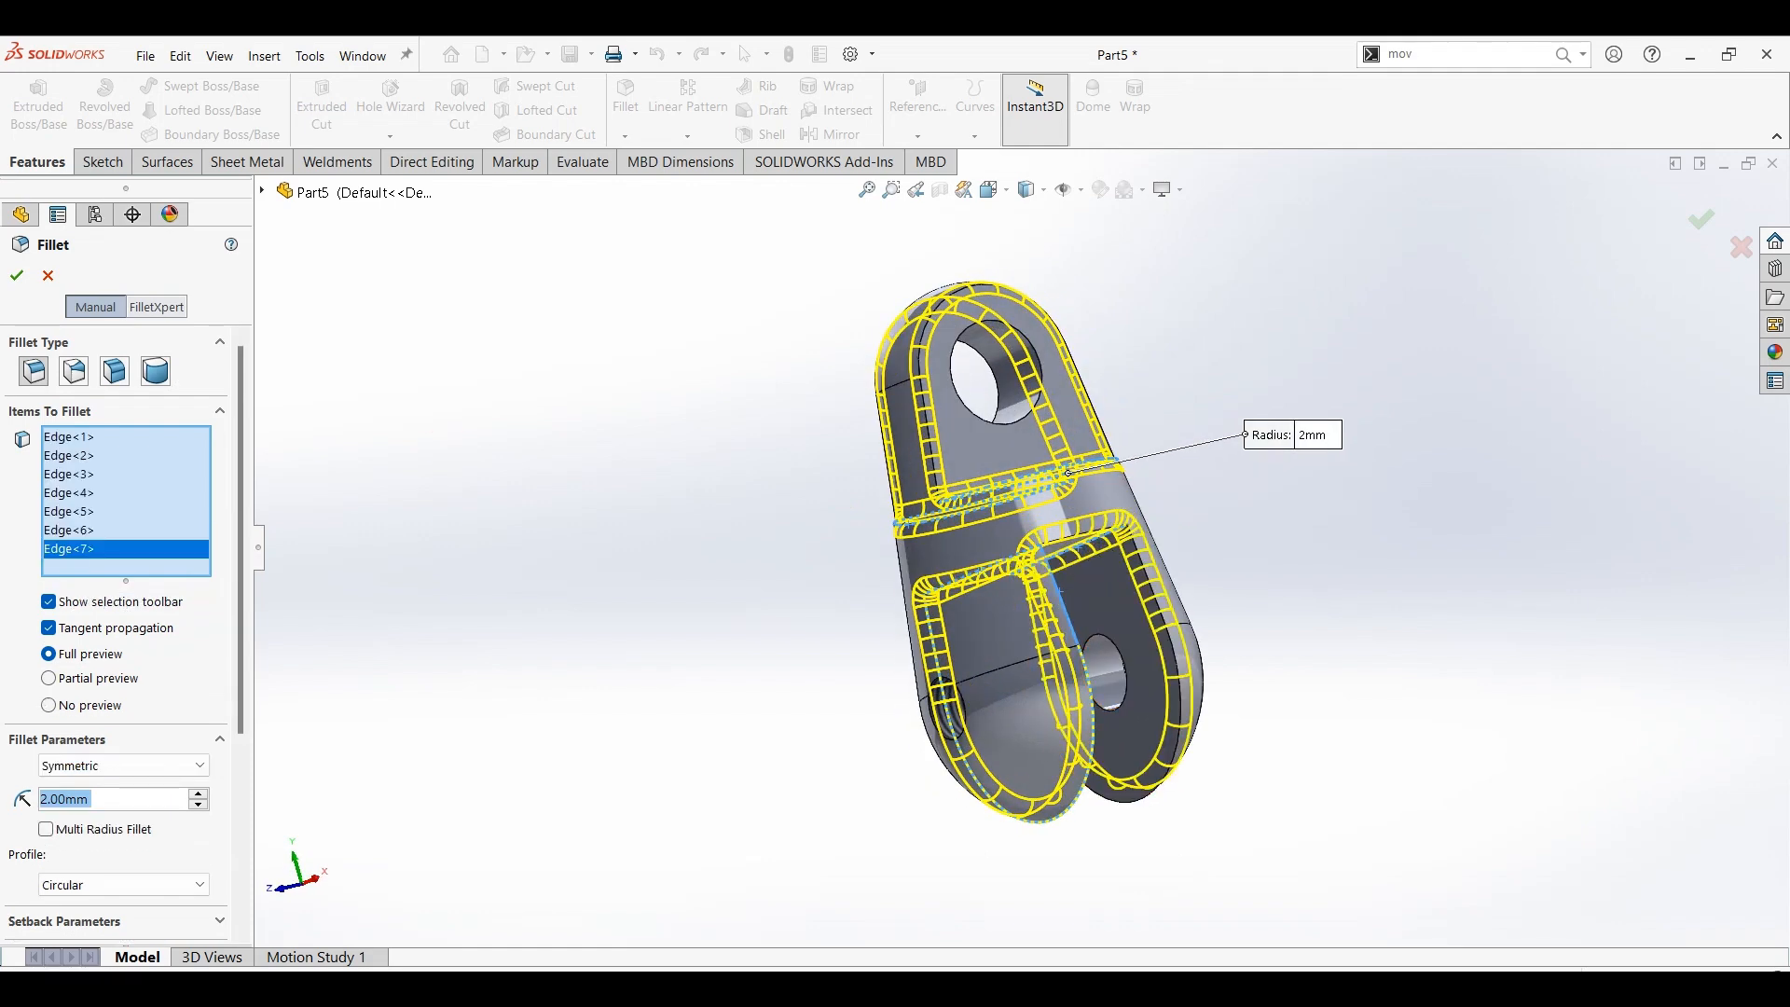
click(29, 282)
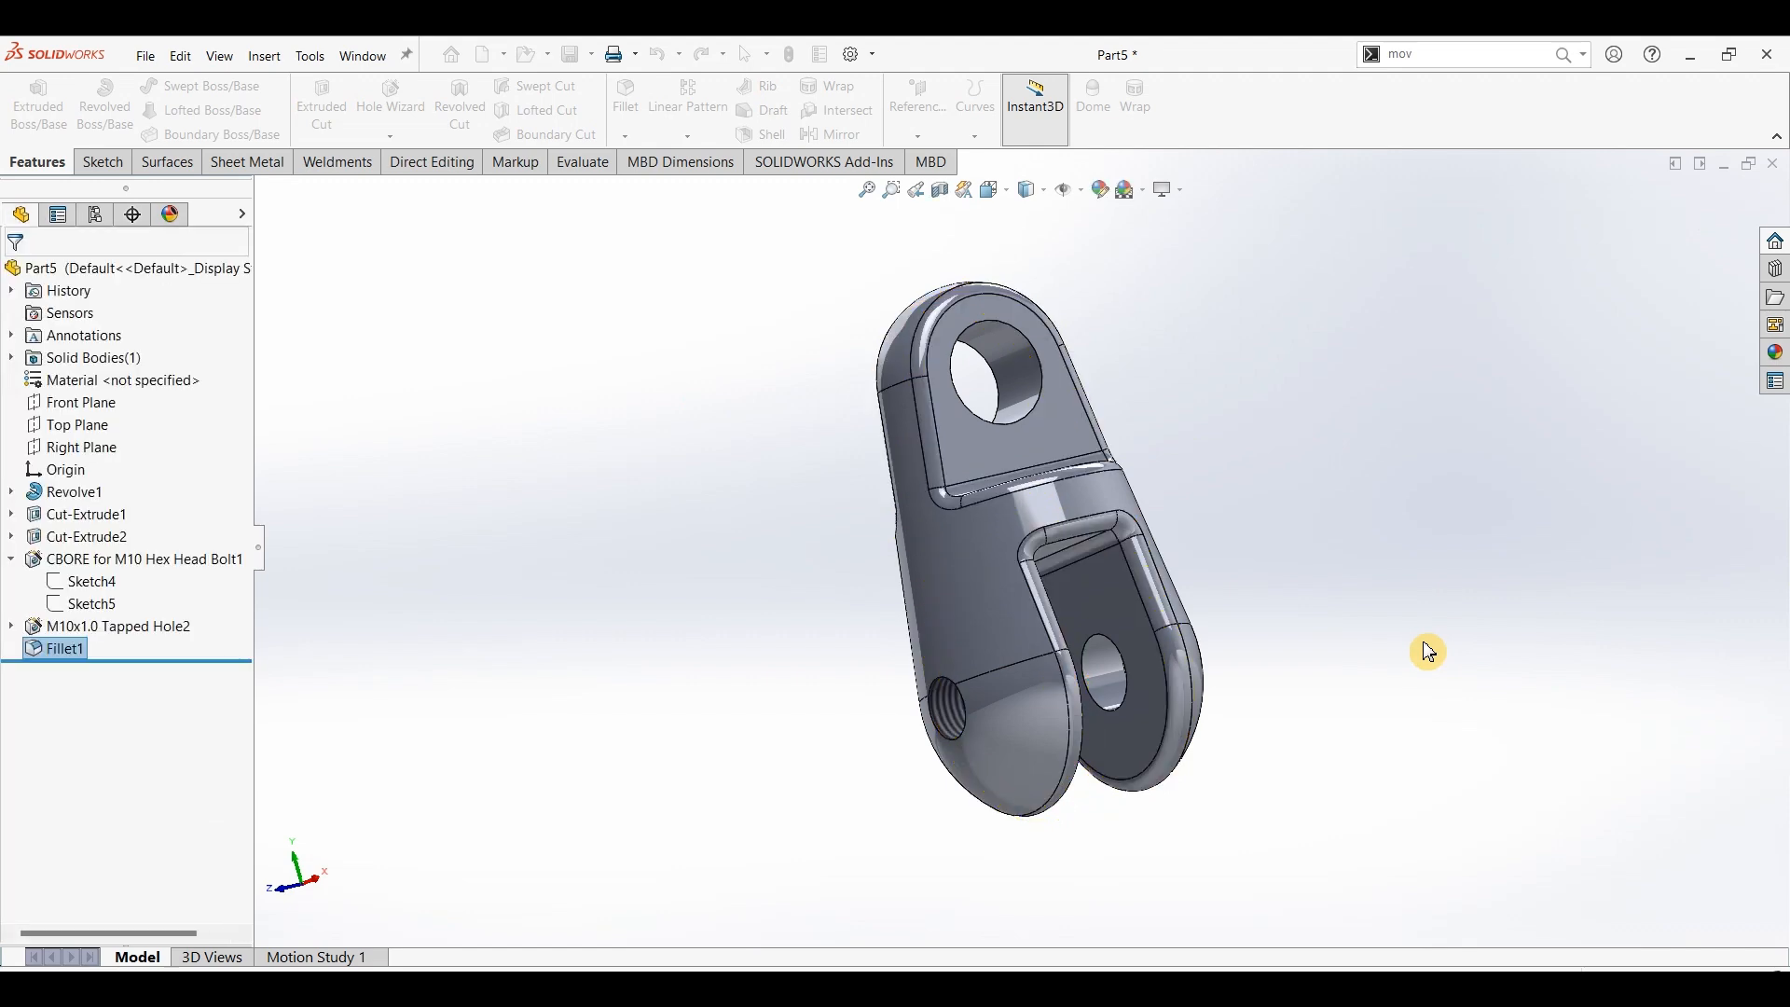
- Apply the polished steel appearance to the part, set the scene to Plain White and inspect the finished model
key(ctrl+7)
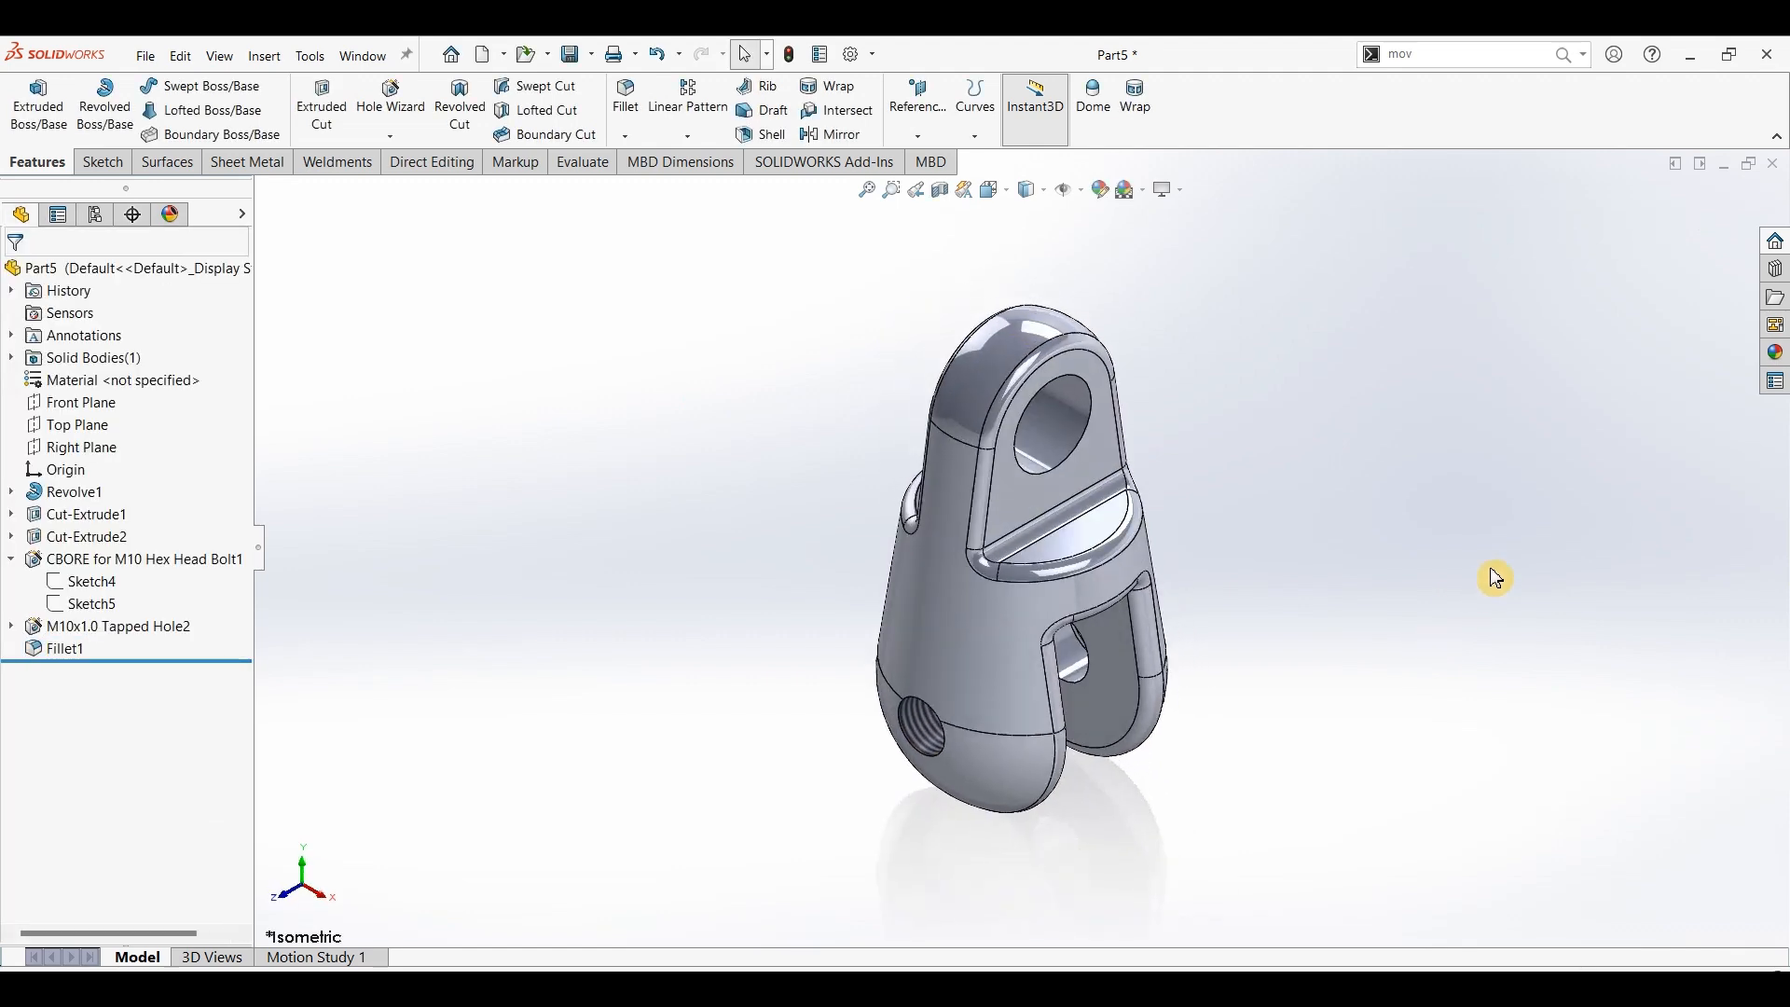
click(1777, 353)
double_click(1592, 560)
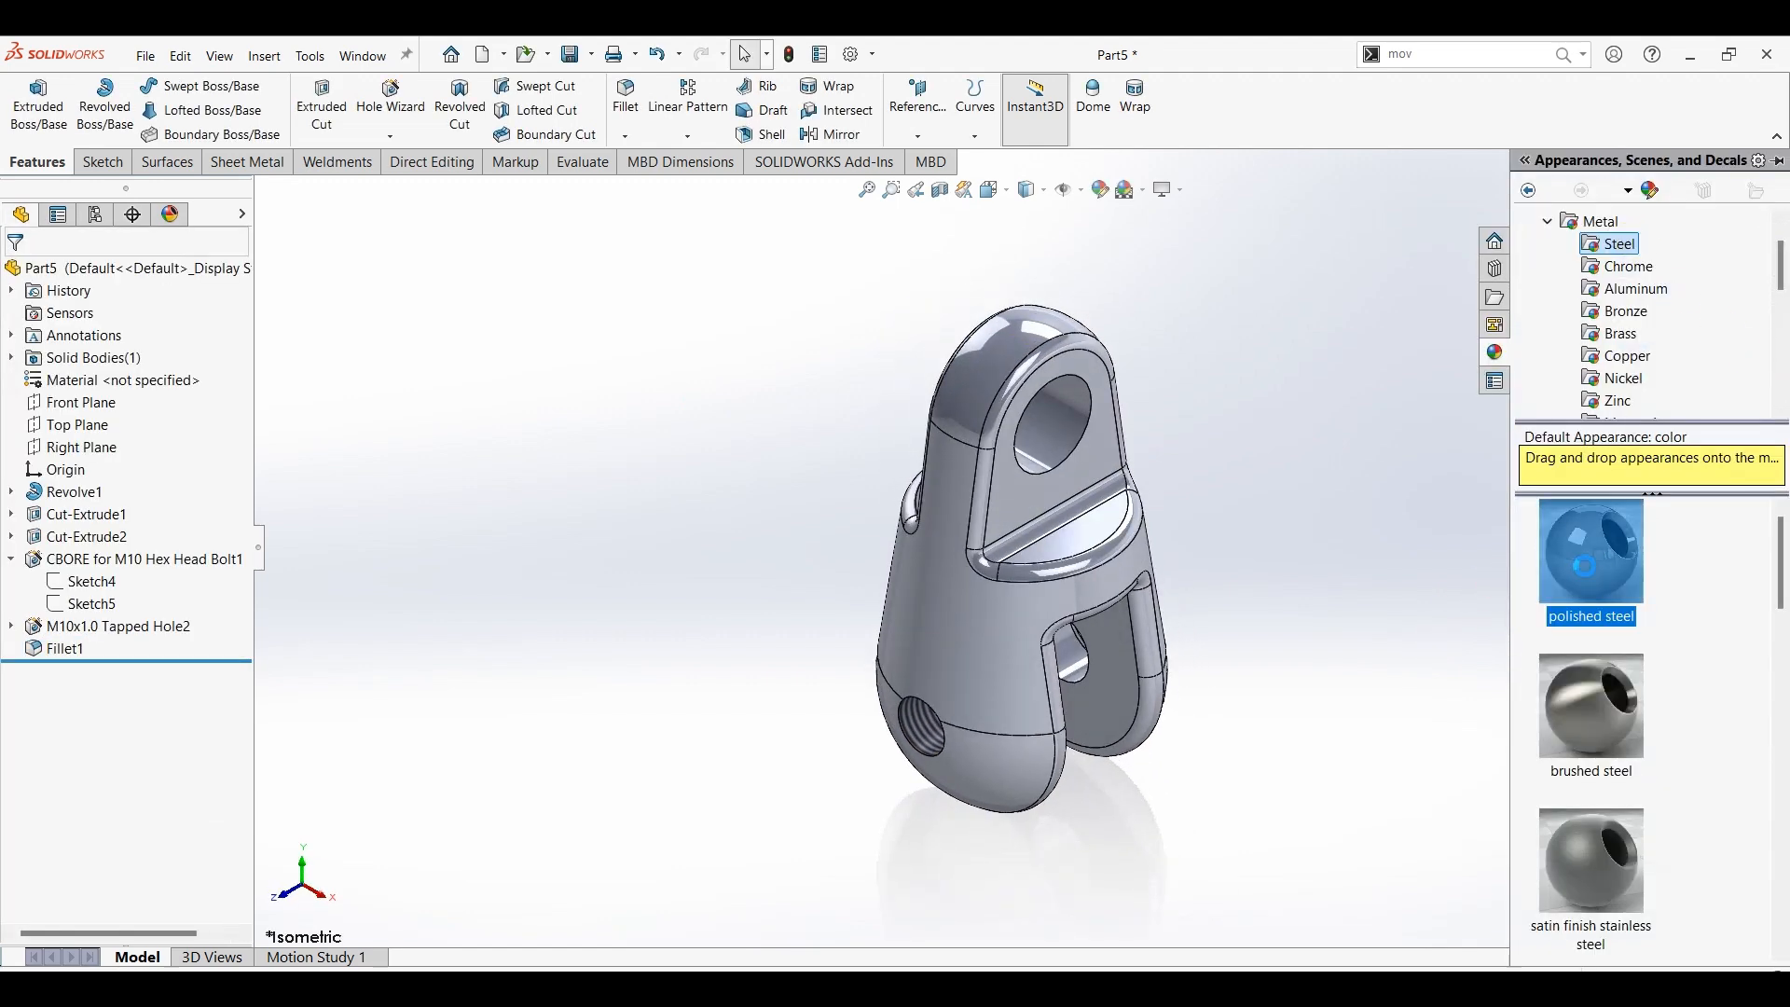
click(1144, 189)
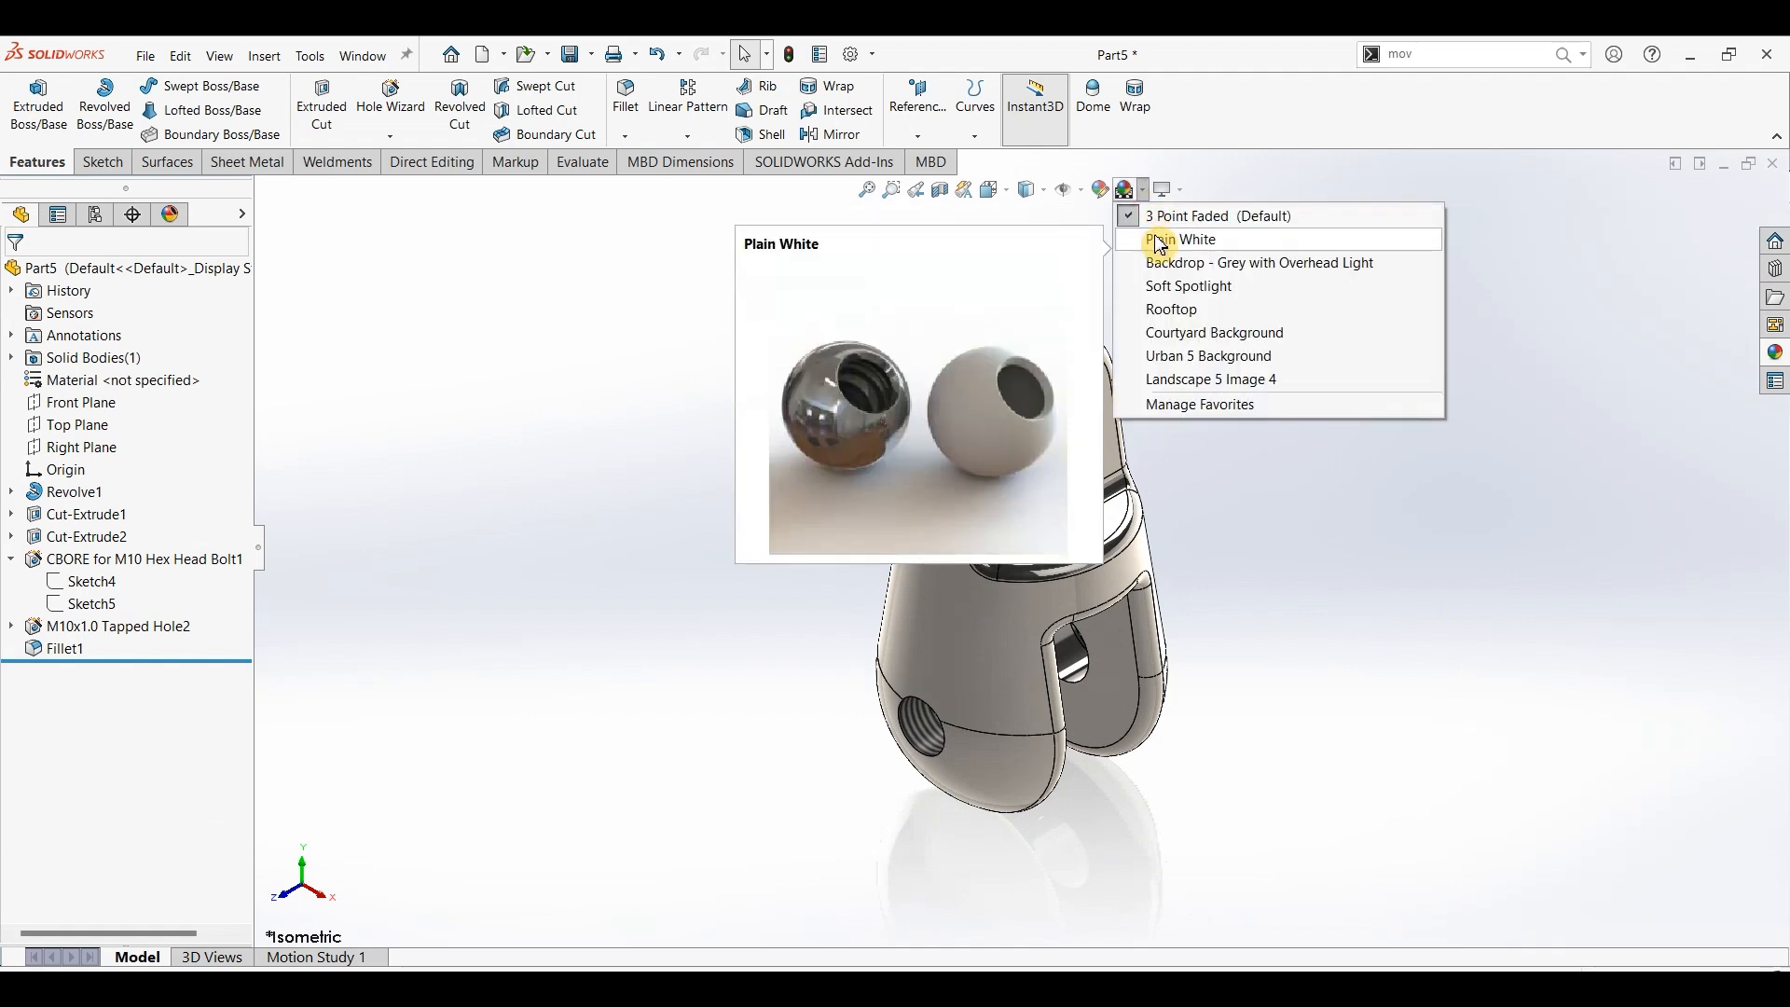
click(1165, 239)
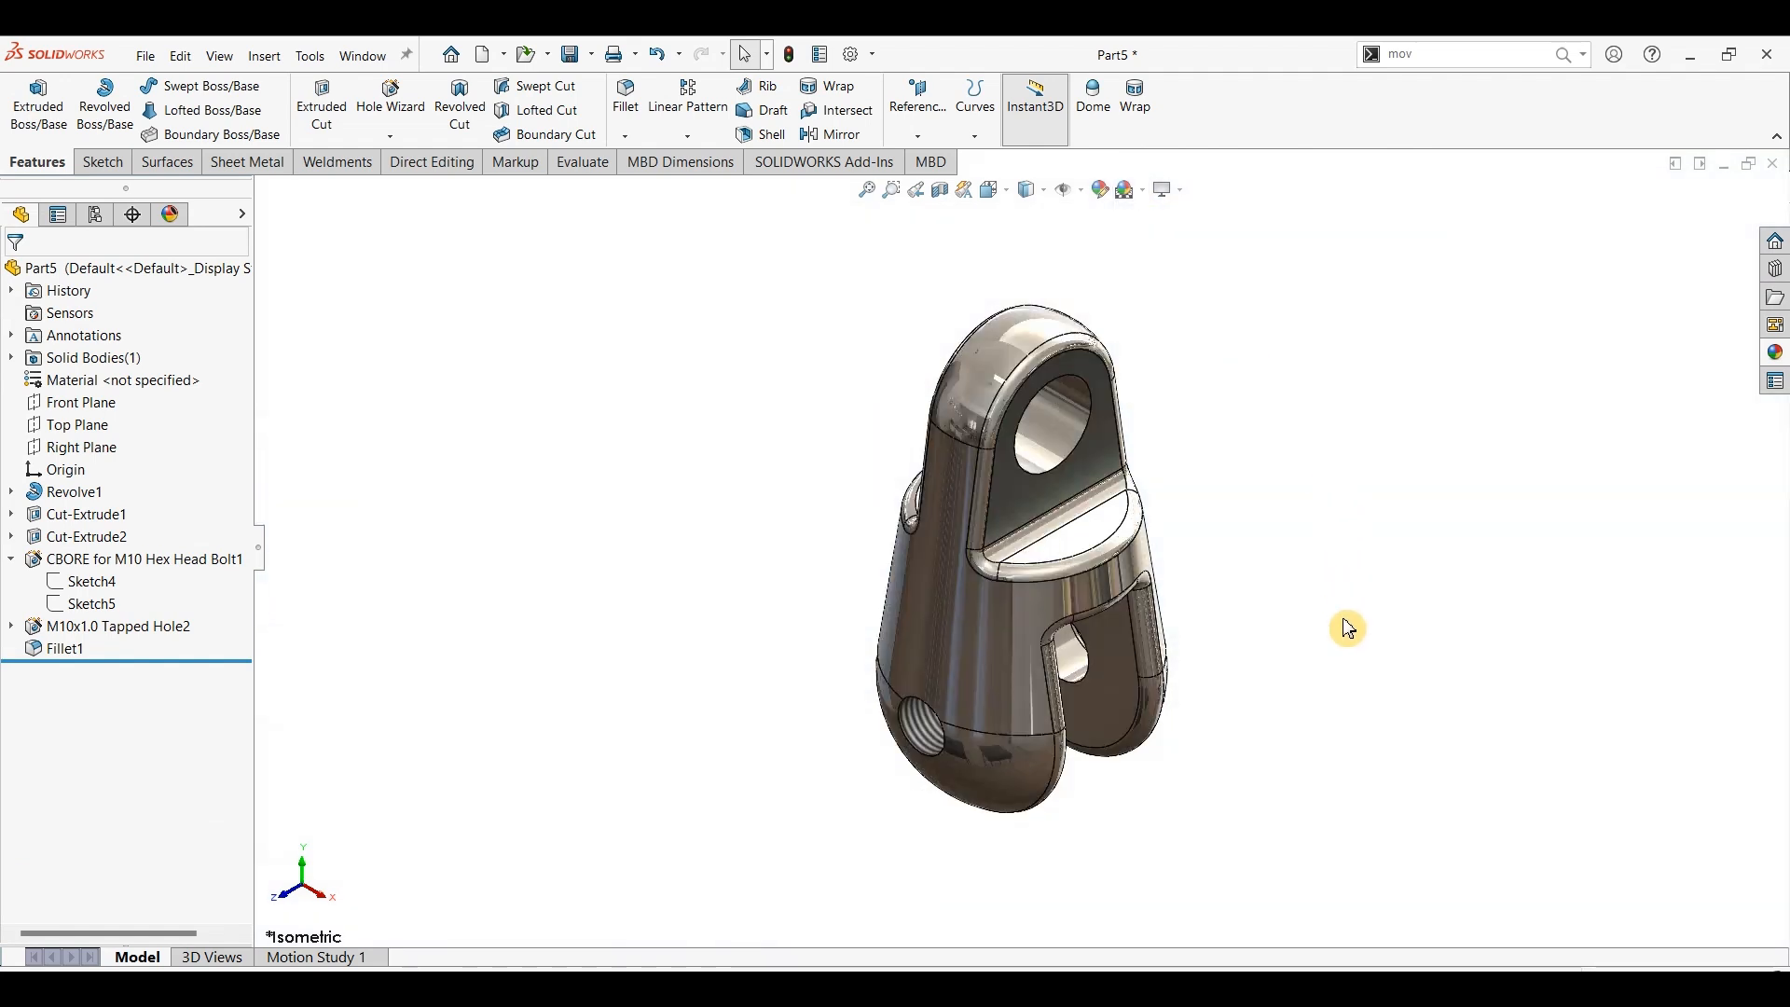
middle_drag(1327, 831, 1136, 832)
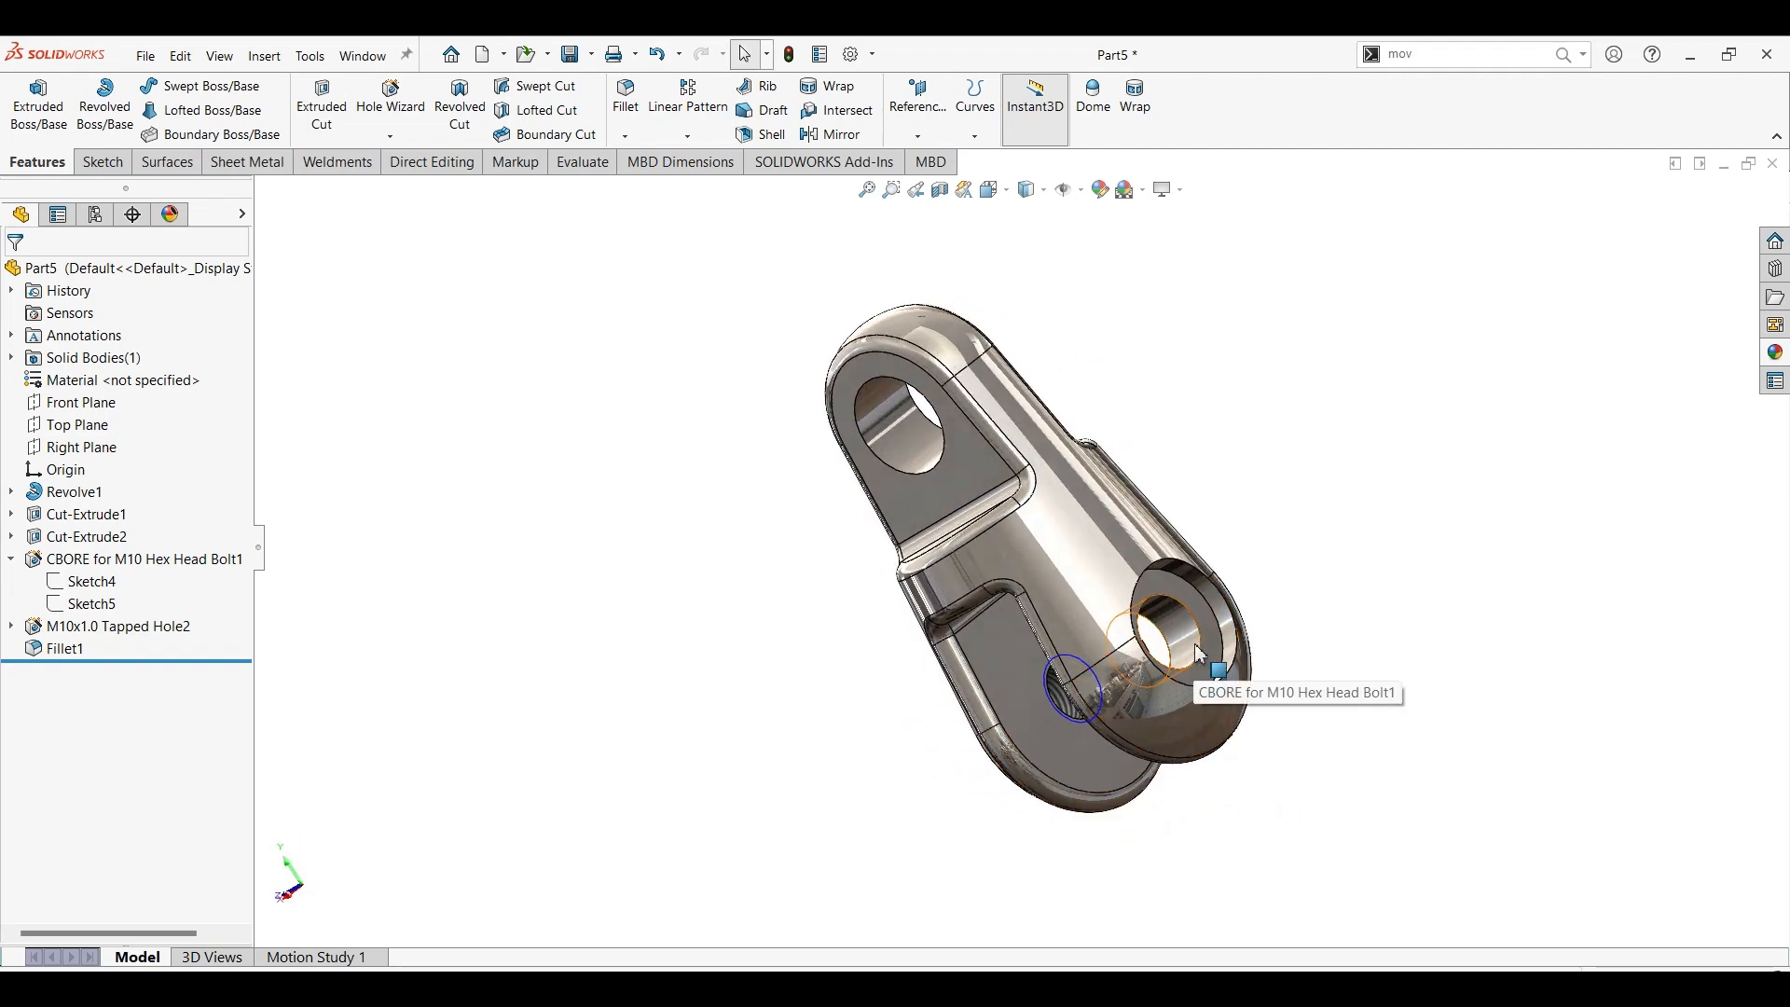
middle_drag(1387, 659, 1560, 621)
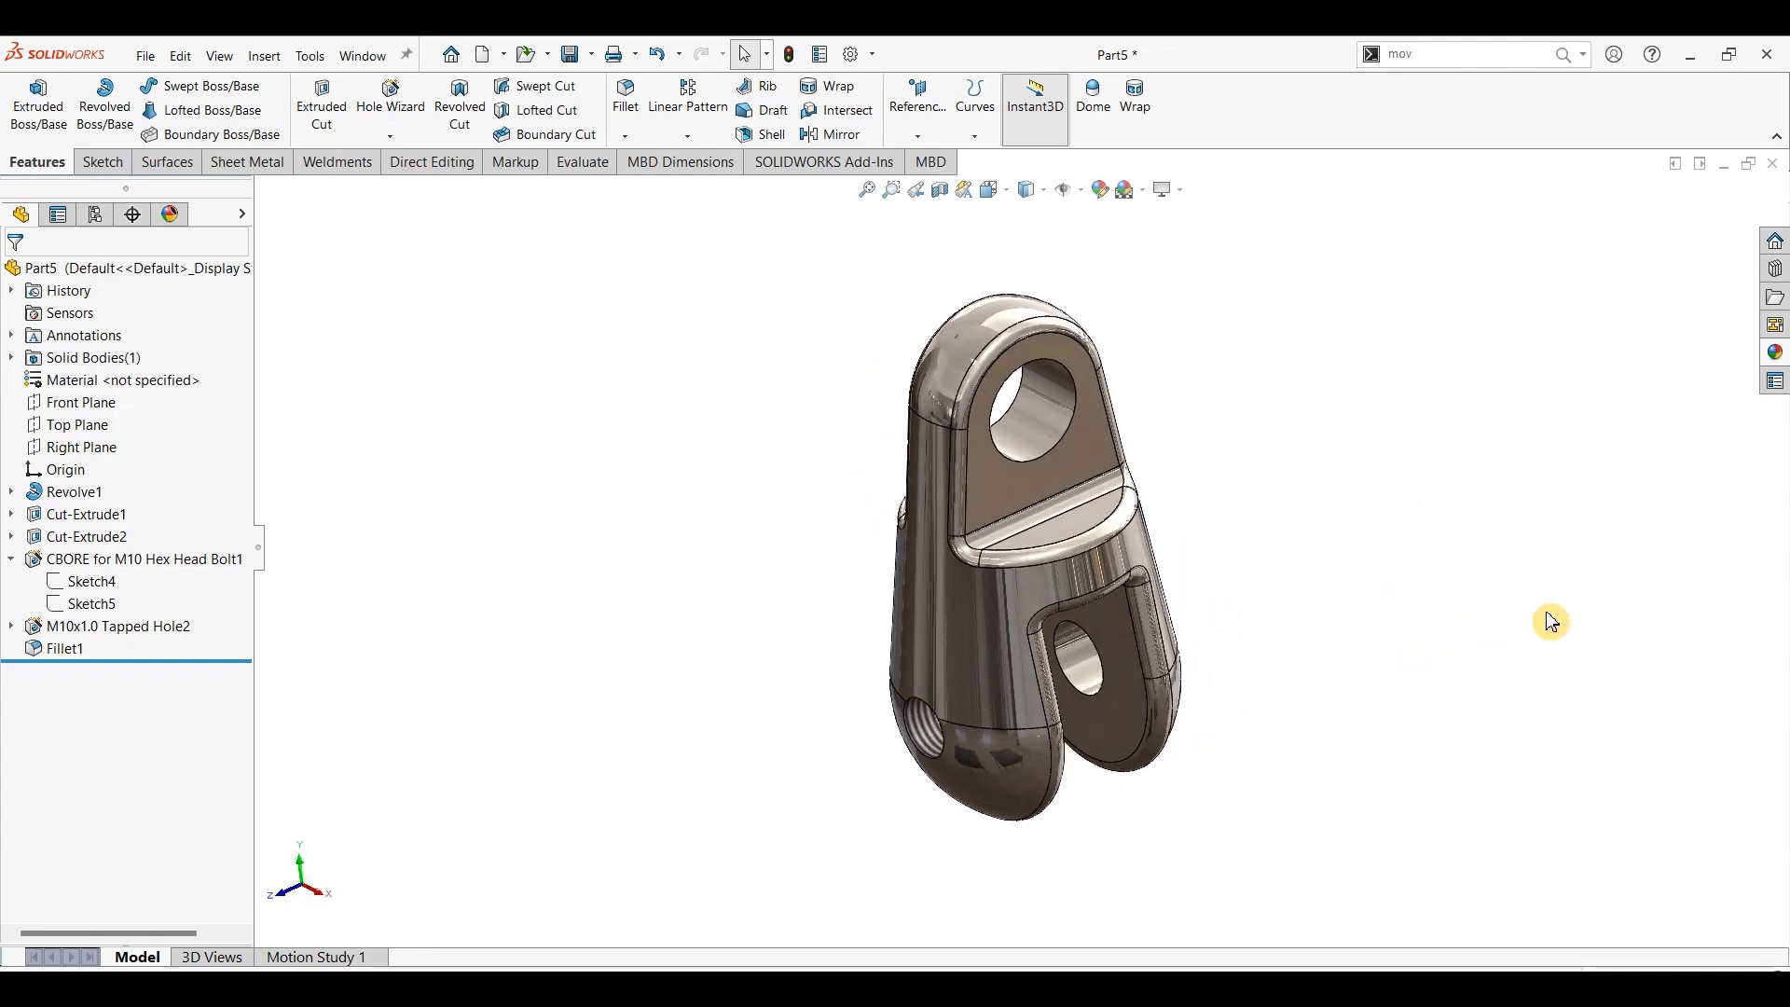